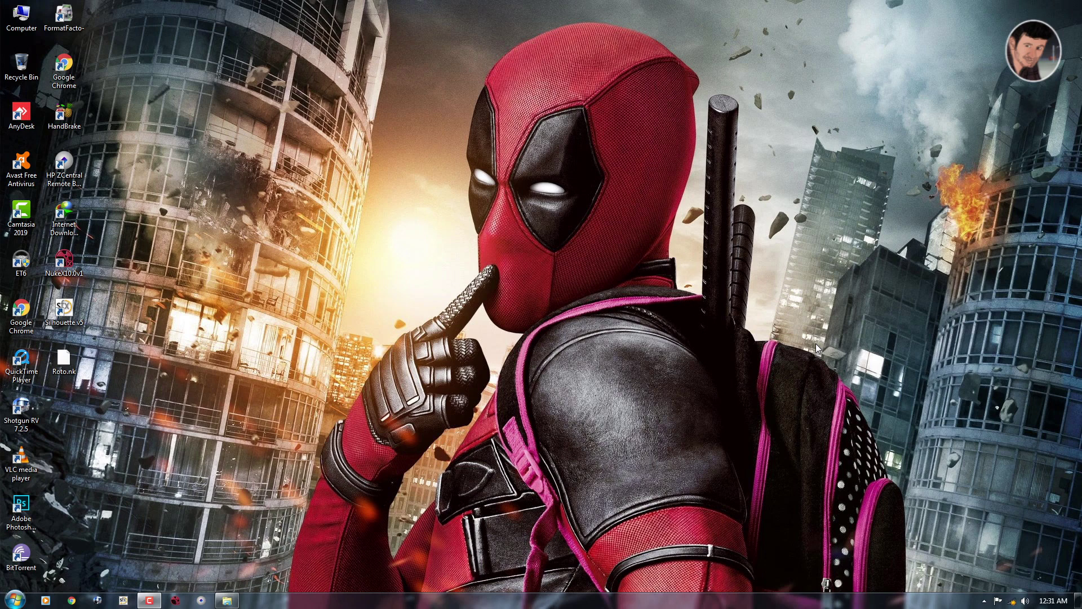
# - Load the DOS_v01_185-233 EXR sequence from Free_Drives (I:) > TUT > DOB > Input into the RV player
pyautogui.press('super+e')
pyautogui.doubleClick(169, 116)
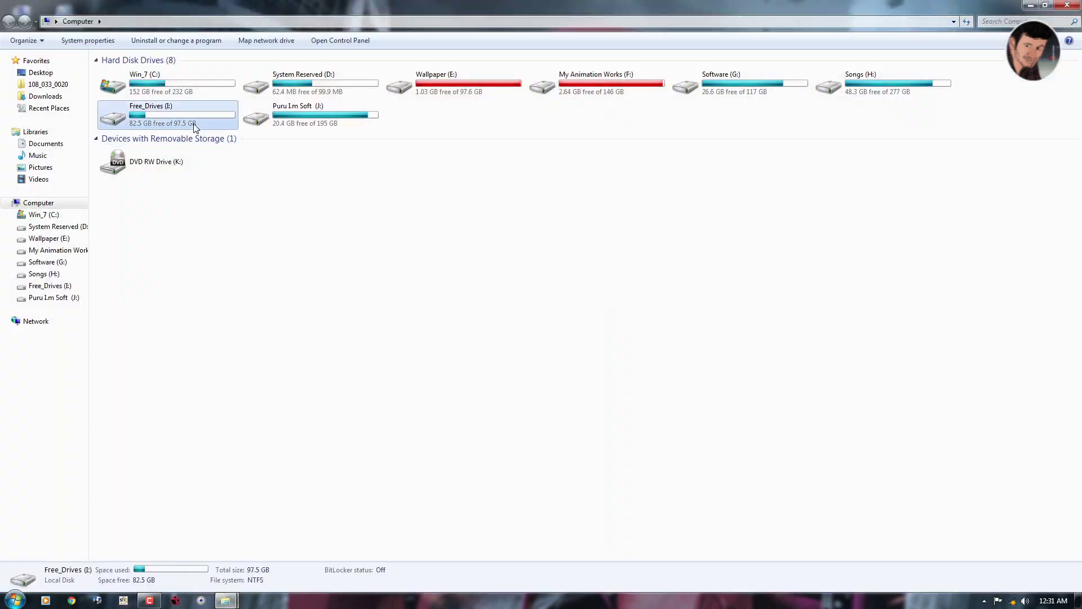
pyautogui.doubleClick(443, 90)
pyautogui.doubleClick(172, 82)
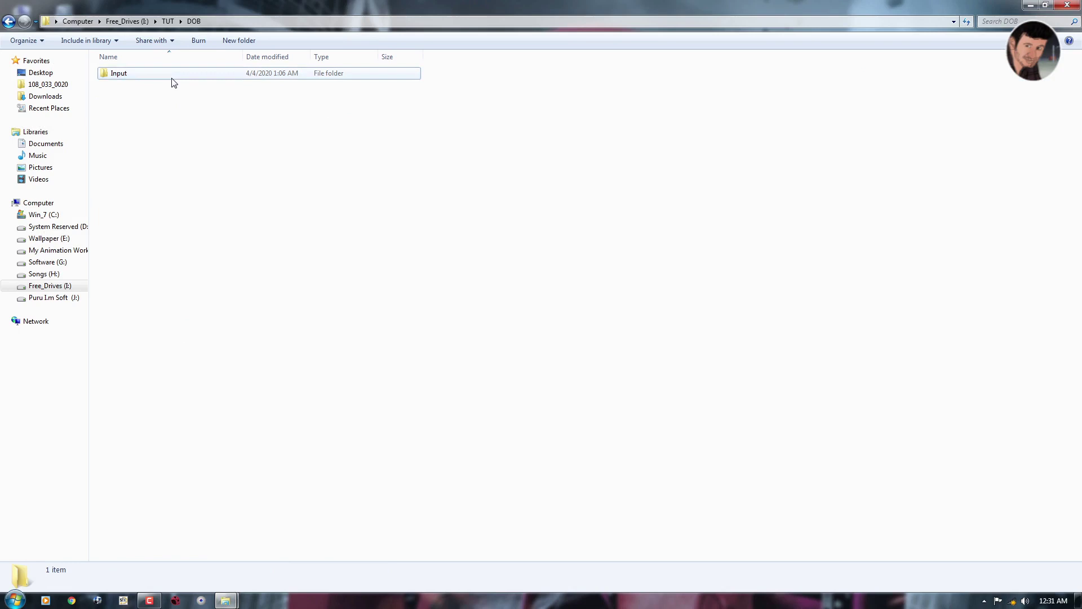
pyautogui.doubleClick(172, 82)
pyautogui.click(174, 82)
pyautogui.click(1067, 5)
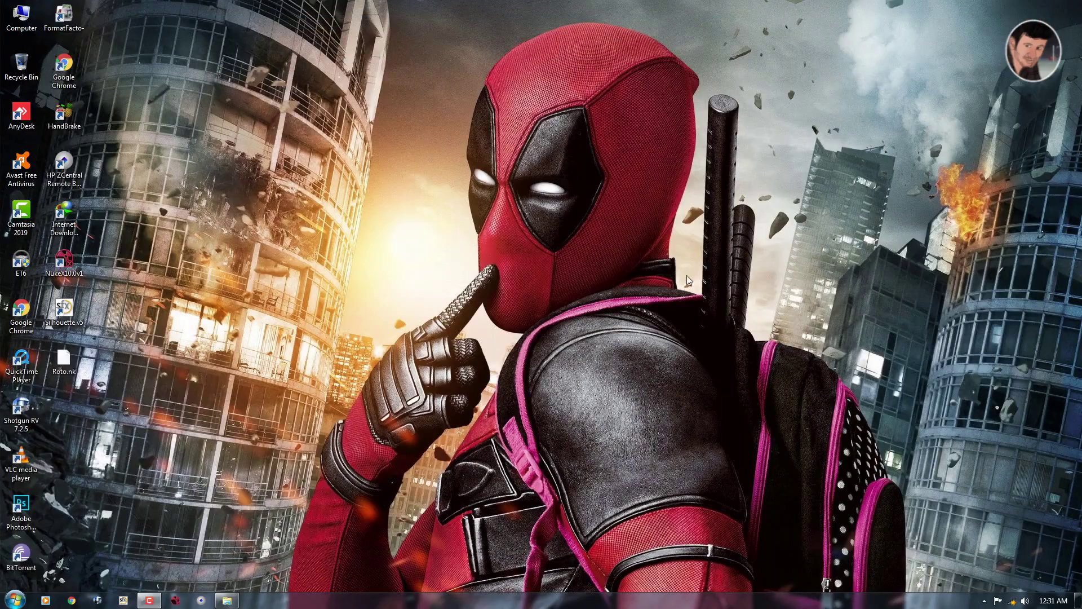
pyautogui.moveTo(561, 190); pyautogui.dragTo(474, 2)
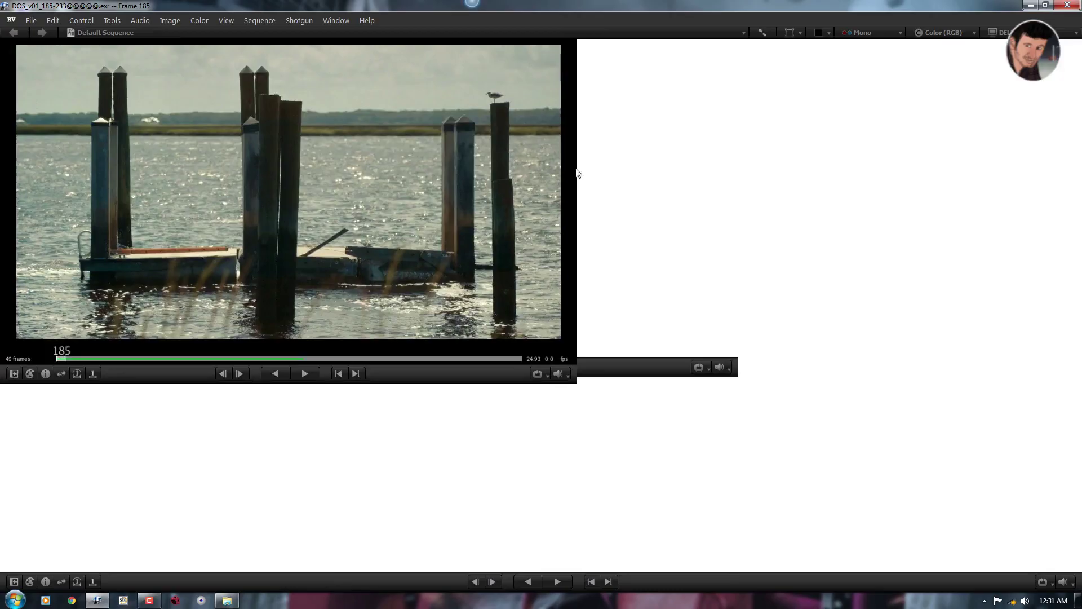
# - Play the pier footage in RV, stop it and return to frame 185
pyautogui.press('space')
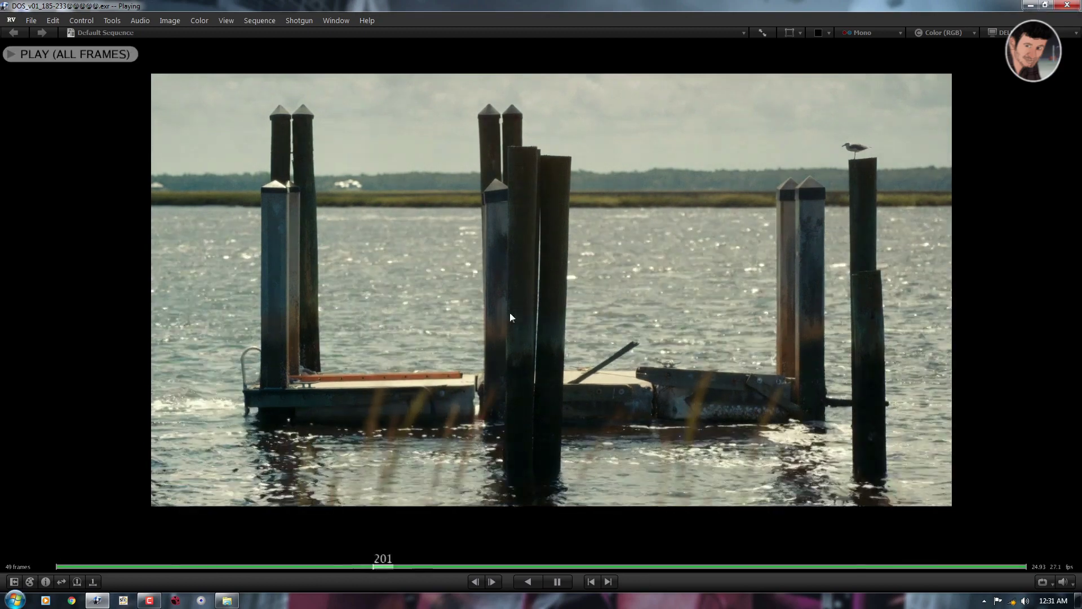
pyautogui.press('space')
pyautogui.moveTo(425, 428); pyautogui.dragTo(334, 292)
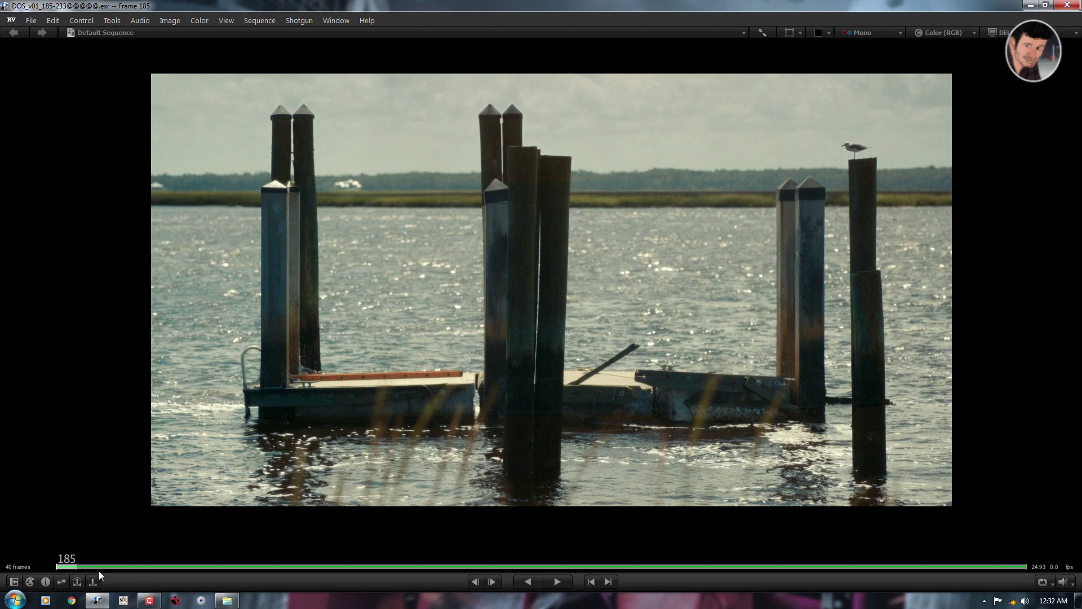
# - Annotate frame 185 with a red freehand outline around the leftmost posts, their dock section and the reflection below, replacing the first stroke
pyautogui.click(34, 581)
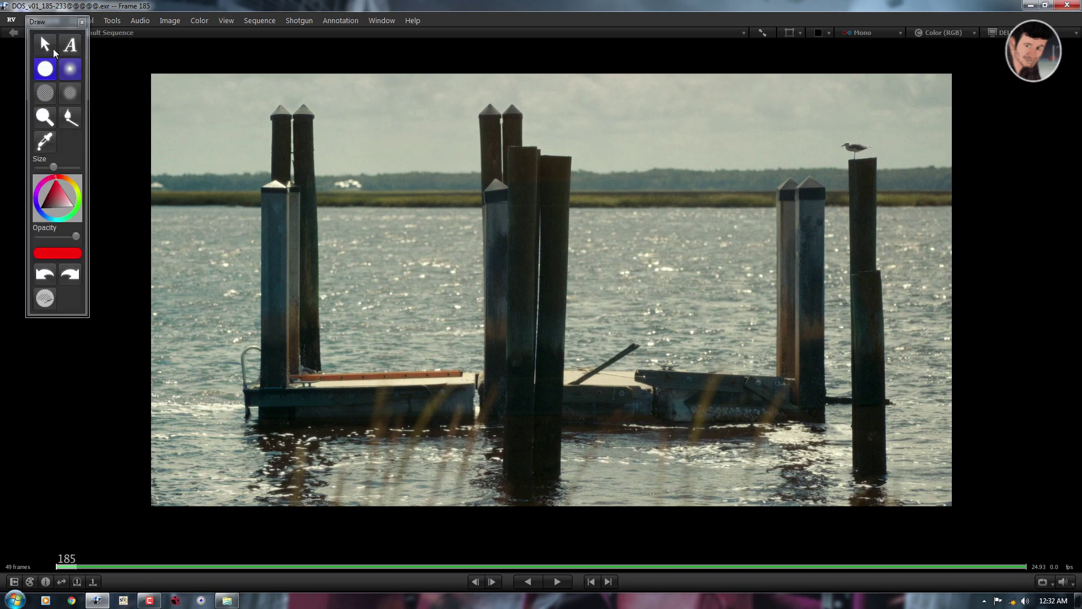
pyautogui.moveTo(252, 204)
pyautogui.mouseDown()
pyautogui.moveTo(328, 204)
pyautogui.moveTo(309, 352)
pyautogui.mouseUp()
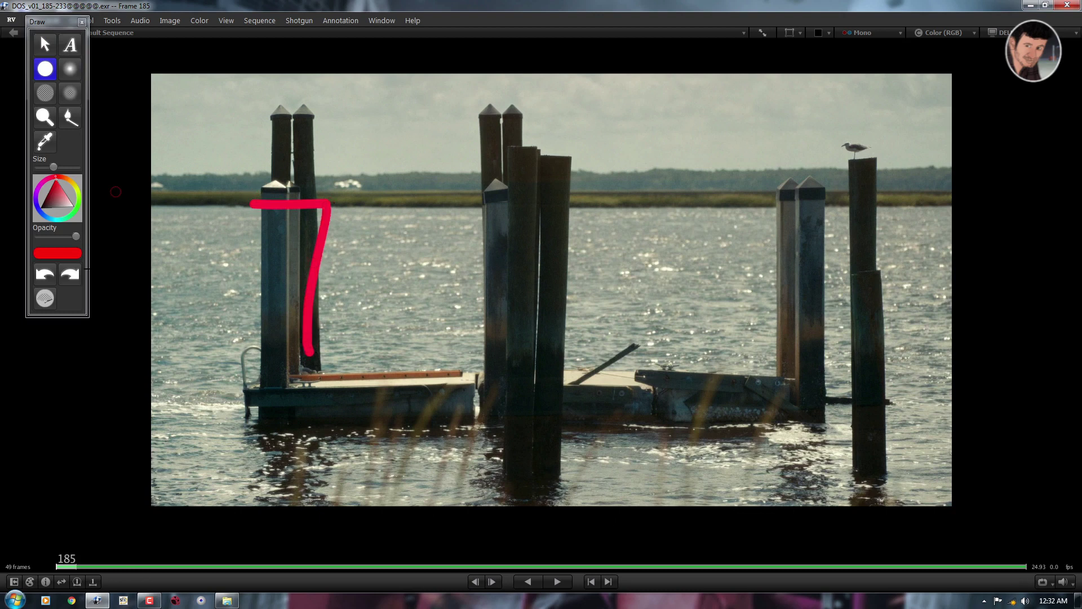
pyautogui.click(51, 279)
pyautogui.moveTo(253, 207)
pyautogui.mouseDown()
pyautogui.moveTo(323, 243)
pyautogui.moveTo(329, 366)
pyautogui.moveTo(462, 346)
pyautogui.moveTo(476, 378)
pyautogui.moveTo(434, 424)
pyautogui.moveTo(377, 424)
pyautogui.moveTo(475, 426)
pyautogui.moveTo(496, 508)
pyautogui.moveTo(248, 531)
pyautogui.moveTo(242, 428)
pyautogui.moveTo(255, 345)
pyautogui.moveTo(271, 341)
pyautogui.moveTo(254, 208)
pyautogui.mouseUp()
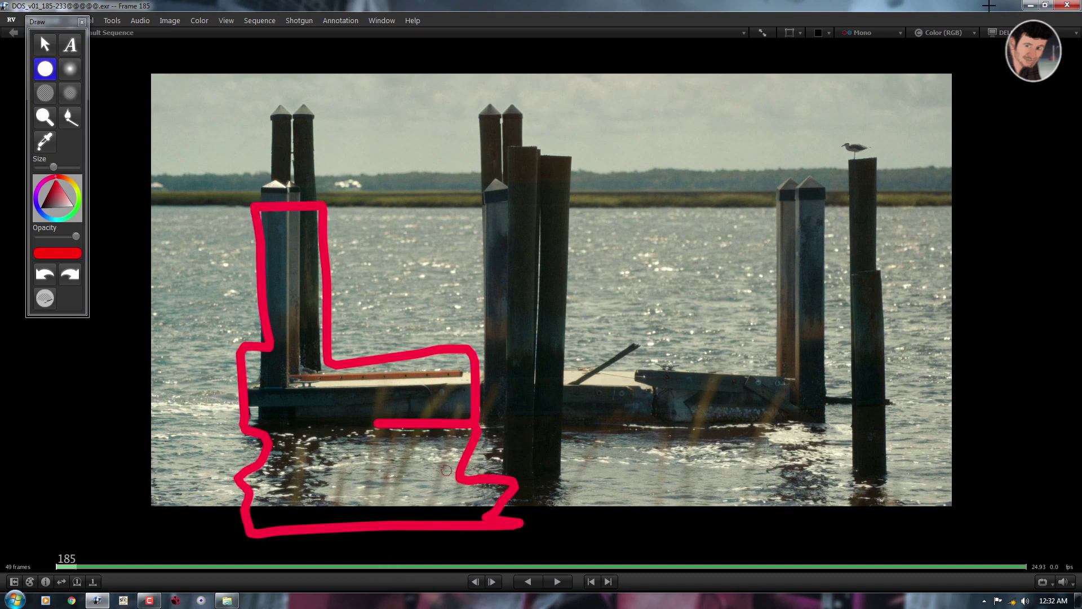
# - Close RV, launch NukeX10.0v1 and bring up its untitled project with the viewer and node graph showing
pyautogui.click(1072, 12)
pyautogui.rightClick(505, 285)
pyautogui.click(531, 317)
pyautogui.rightClick(651, 323)
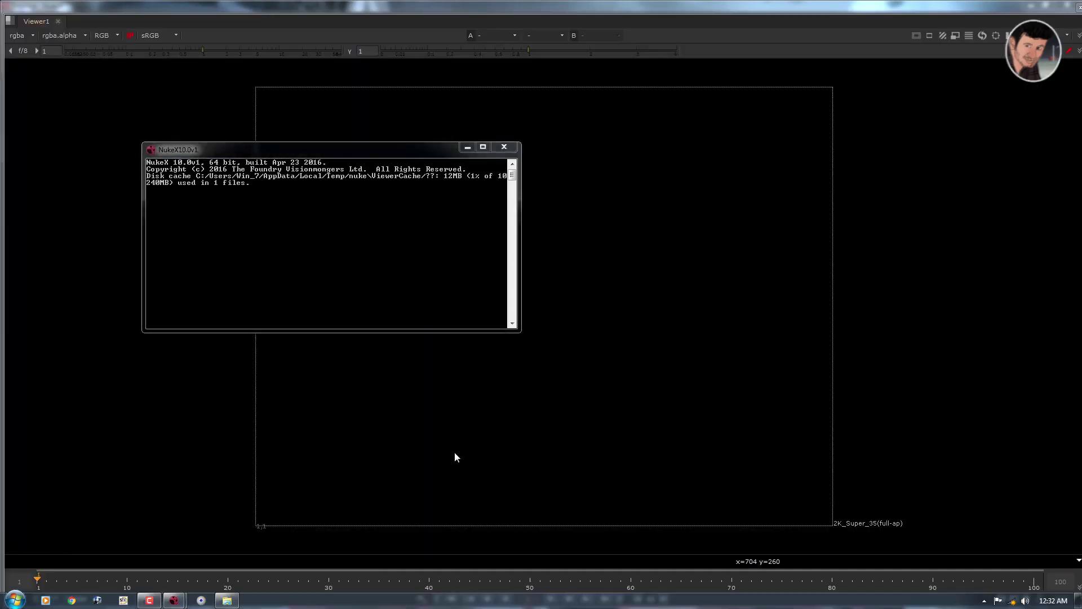
pyautogui.press('super+d')
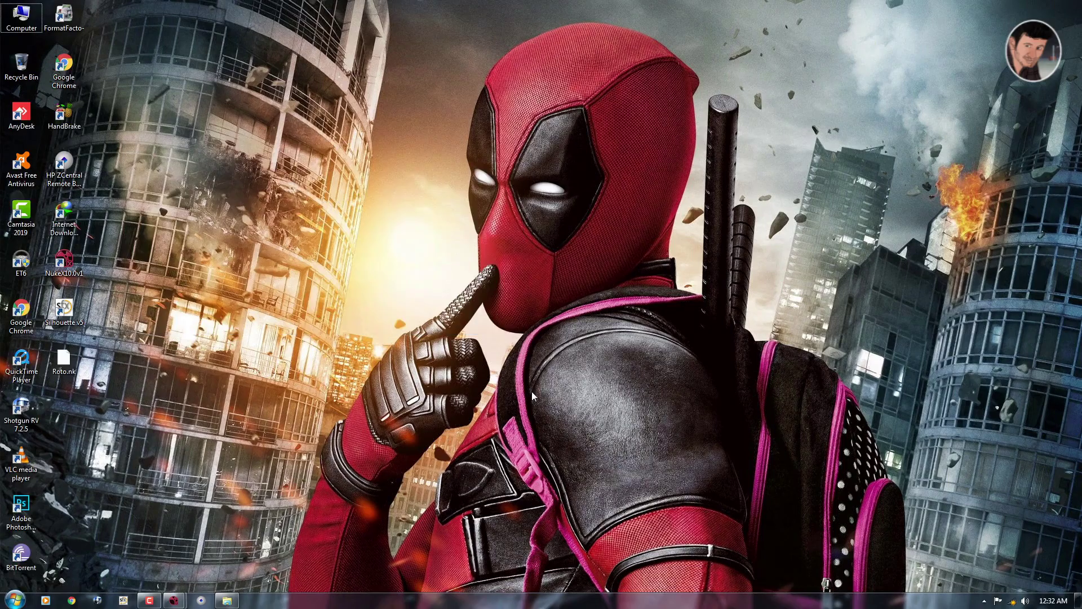
pyautogui.press('super')
pyautogui.click(177, 599)
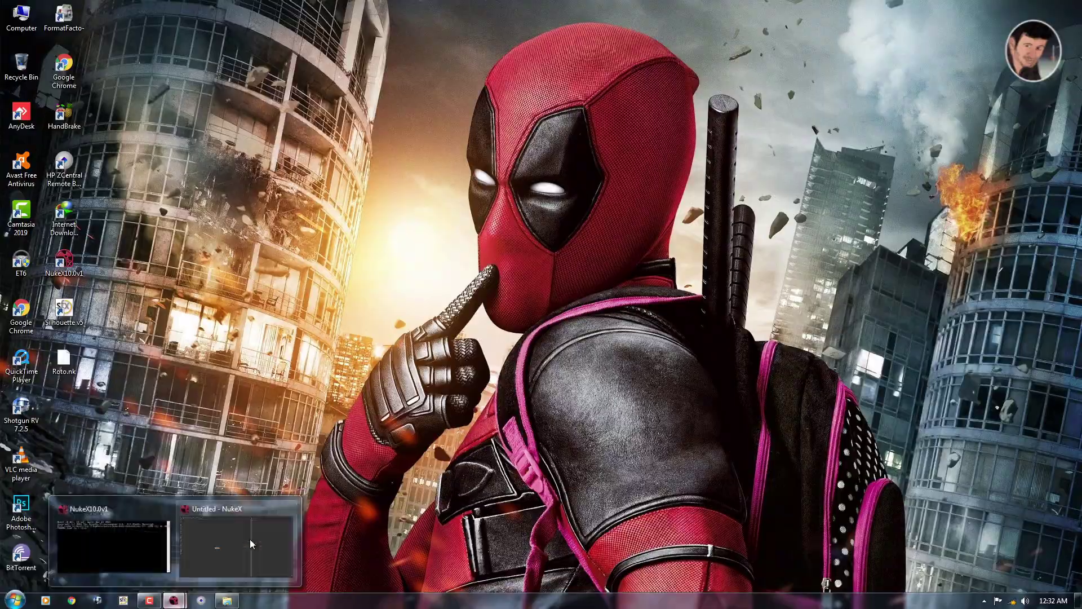
pyautogui.click(251, 543)
pyautogui.press('space')
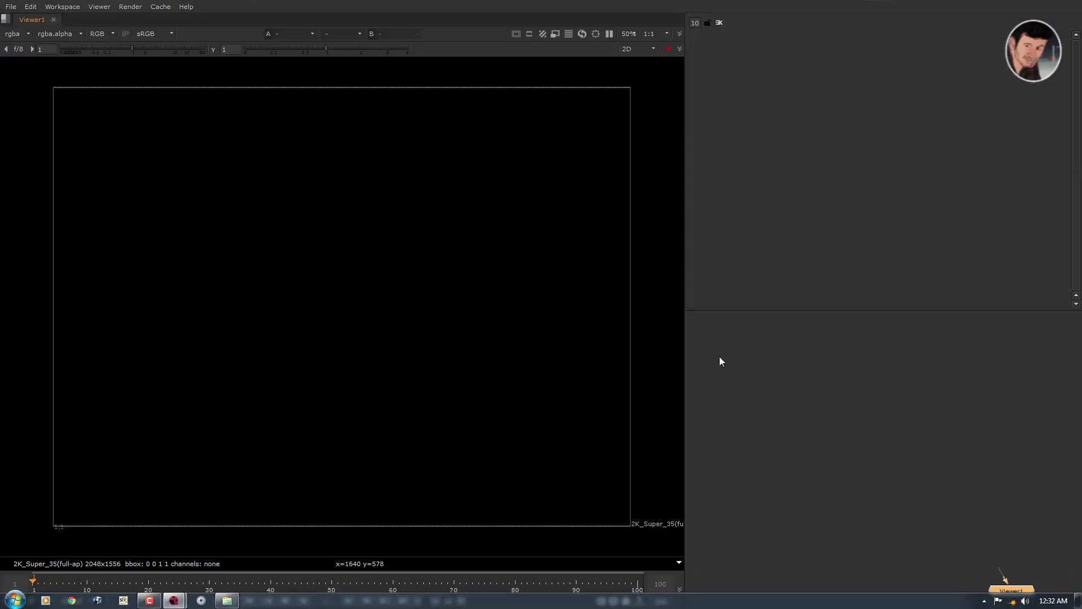
# - Import the DOS_v01 EXR sequence from the DOB folder in Free_Drives (I:) > TUT into the node graph and go to frame 185
pyautogui.press('super+e')
pyautogui.doubleClick(186, 118)
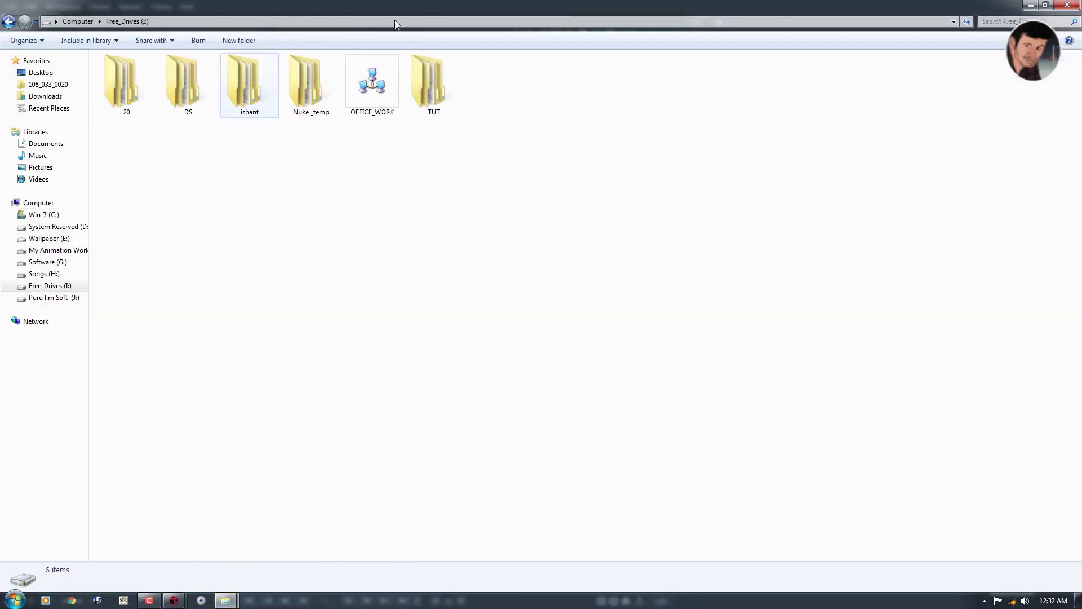
pyautogui.doubleClick(394, 19)
pyautogui.doubleClick(562, 238)
pyautogui.doubleClick(451, 154)
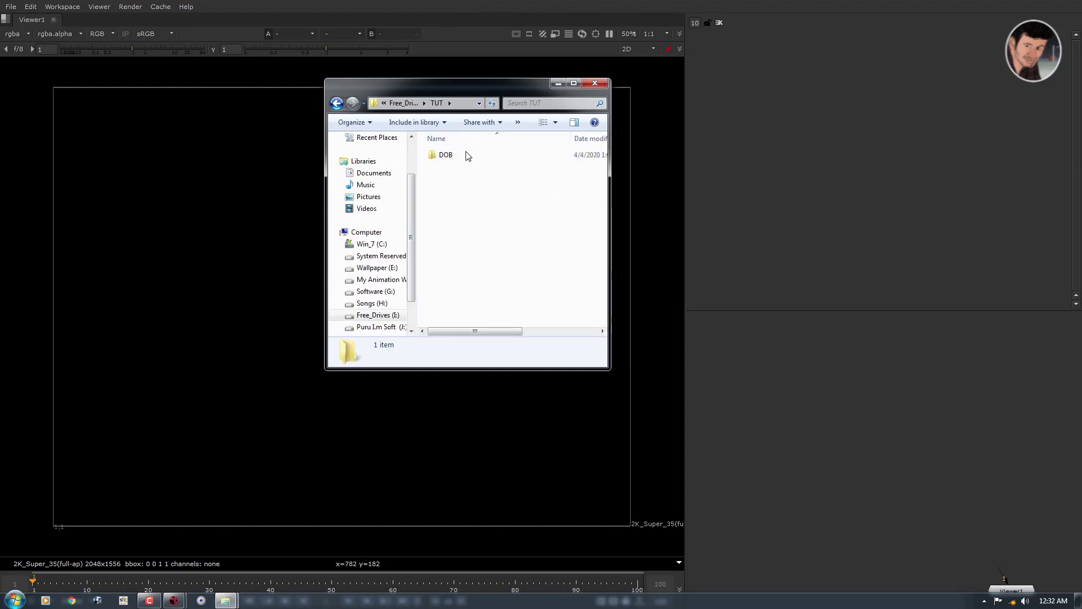
pyautogui.moveTo(447, 156); pyautogui.dragTo(822, 384)
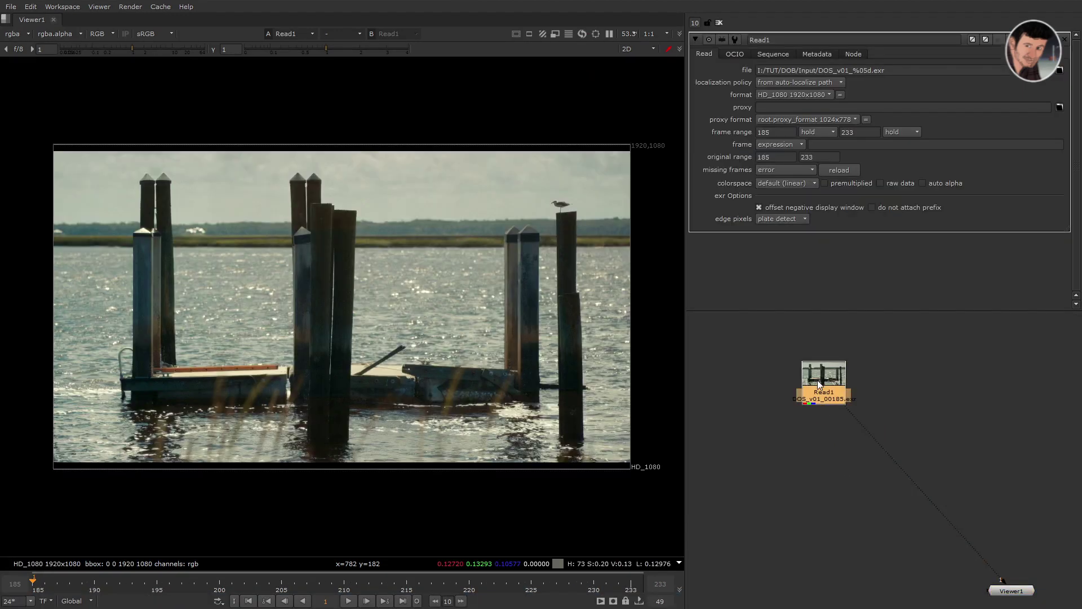
pyautogui.click(256, 602)
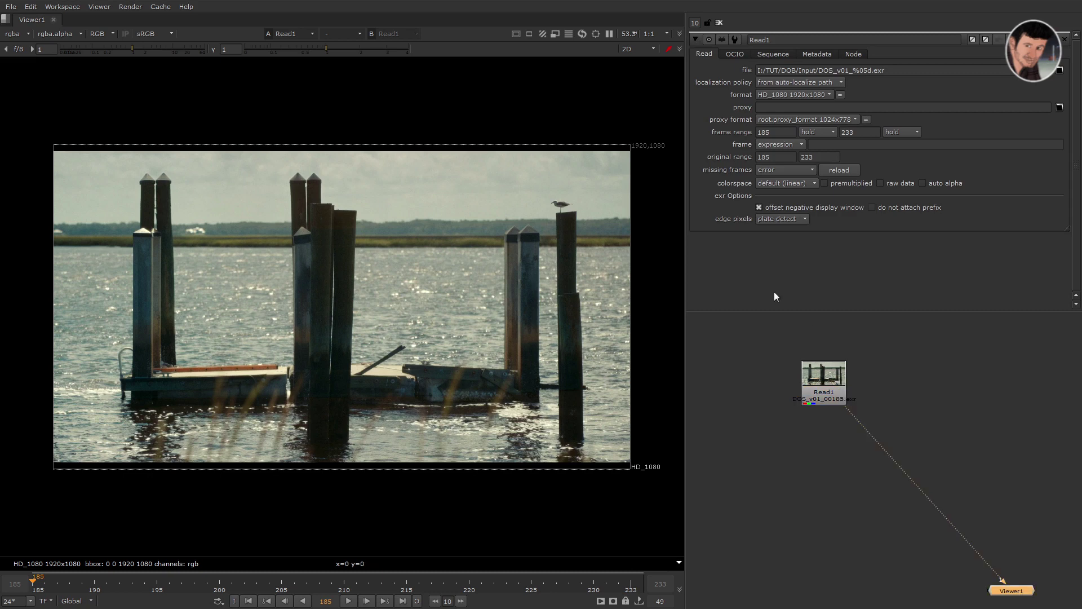
# - Limit the properties bin to 1 open panel and set the project's full size format to HD_1080 1920x1080
pyautogui.press('s')
pyautogui.scroll(-2, 846, 251)
pyautogui.scroll(-1, 847, 255)
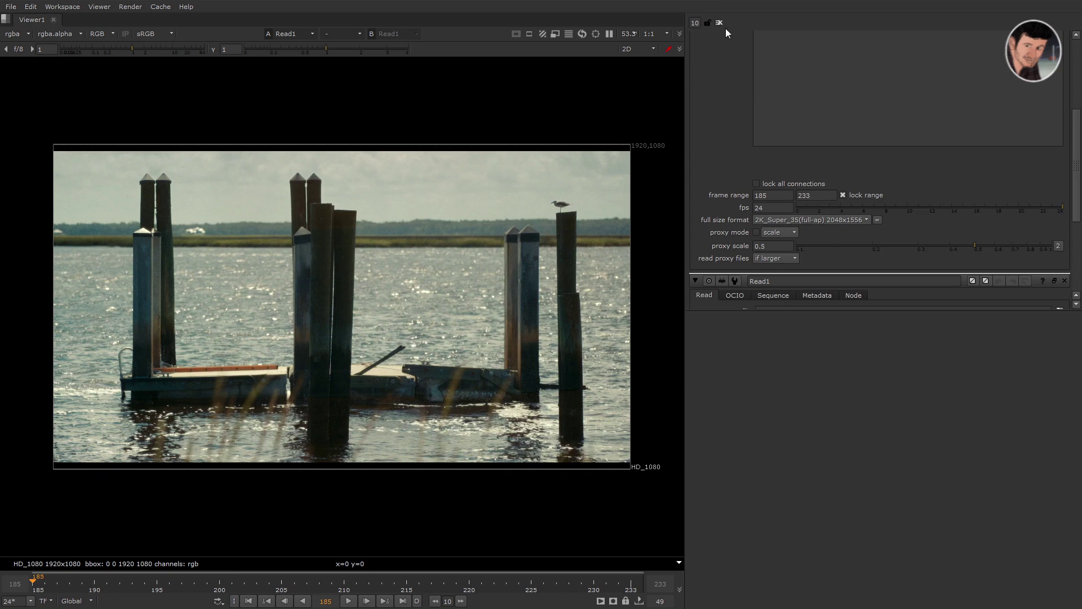
pyautogui.click(698, 23)
pyautogui.write('1')
pyautogui.press('Return')
pyautogui.click(844, 257)
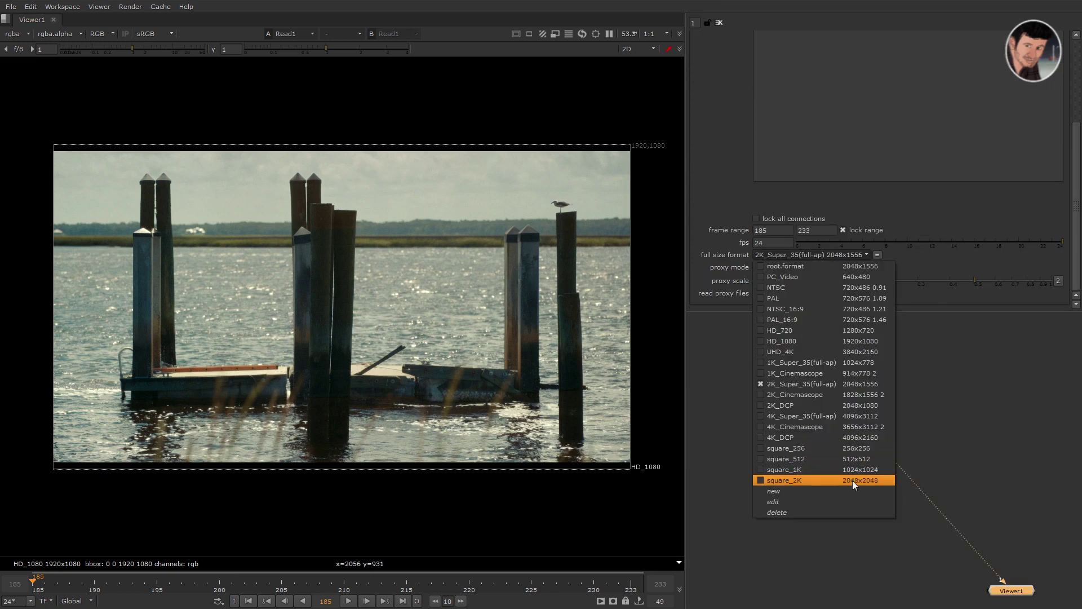
pyautogui.click(876, 341)
# - Reopen the Read1 properties and turn on full-frame processing in the viewer
pyautogui.doubleClick(810, 393)
pyautogui.click(1011, 590)
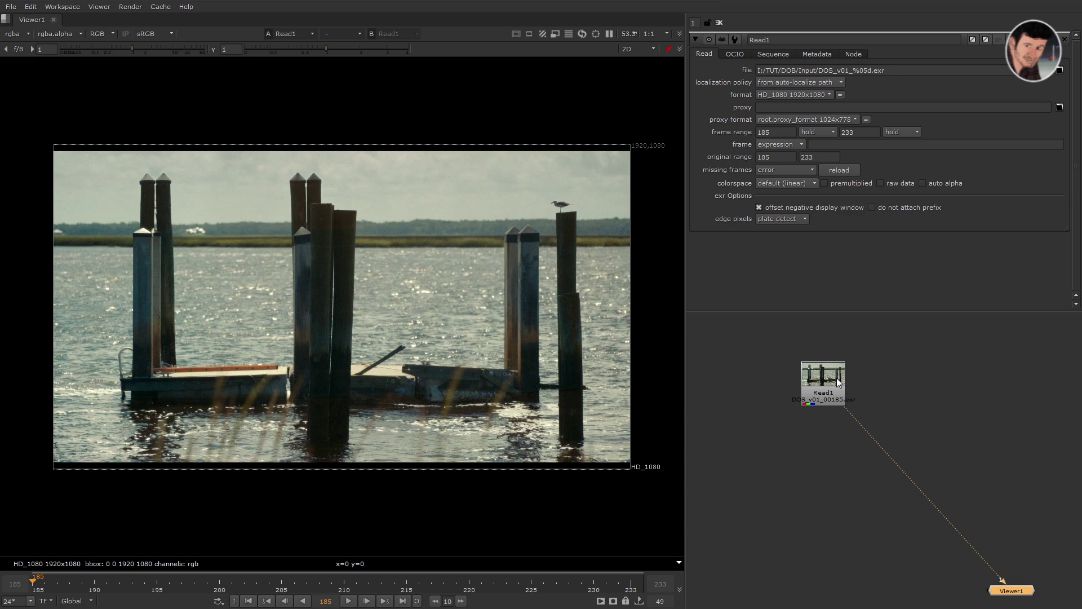
pyautogui.click(840, 394)
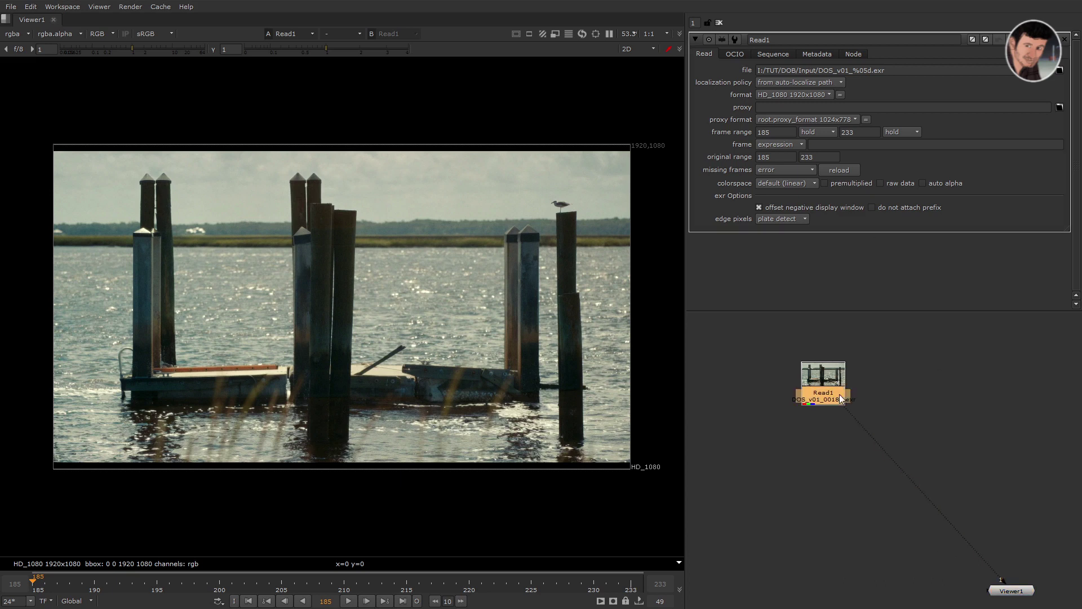
pyautogui.click(567, 35)
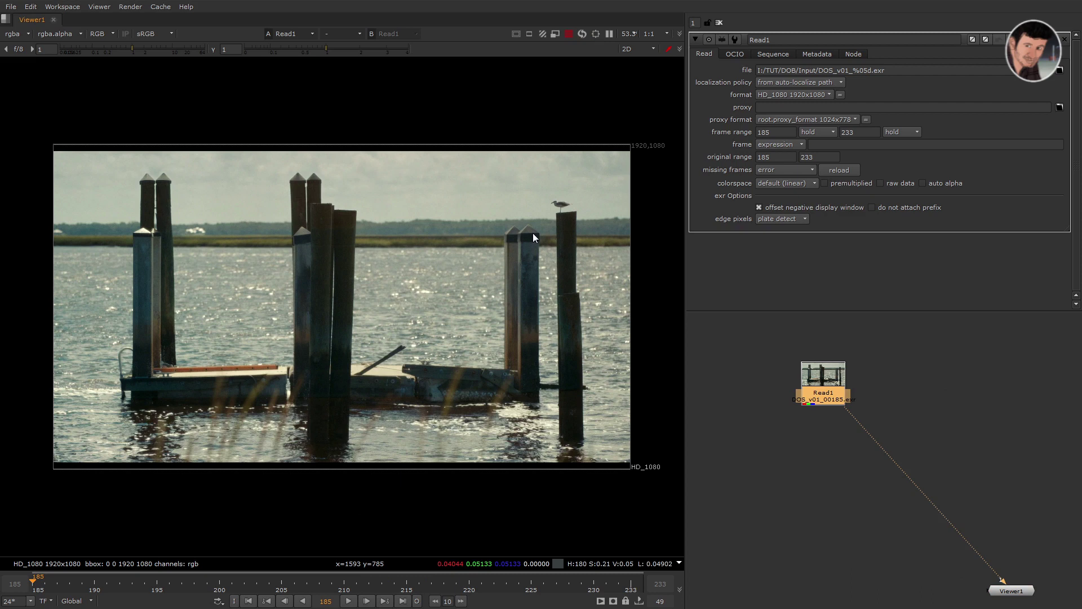
# - Play the plate in the viewer, stop it, return to frame 185 and inspect the leftmost dock section
pyautogui.press('l')
pyautogui.scroll(3, 169, 381)
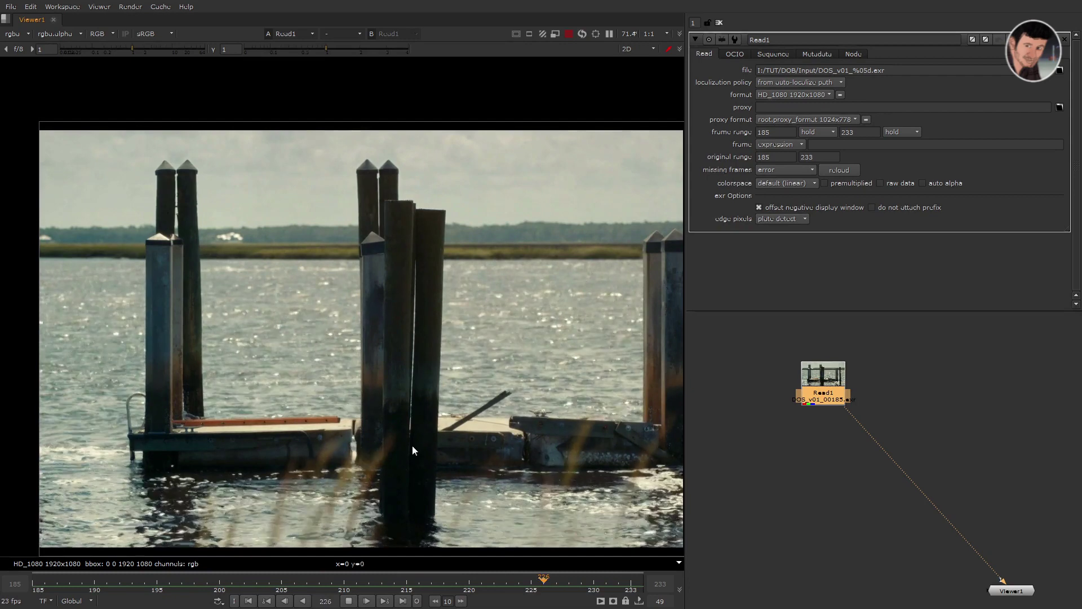
pyautogui.click(349, 600)
pyautogui.click(302, 602)
pyautogui.scroll(4, 192, 395)
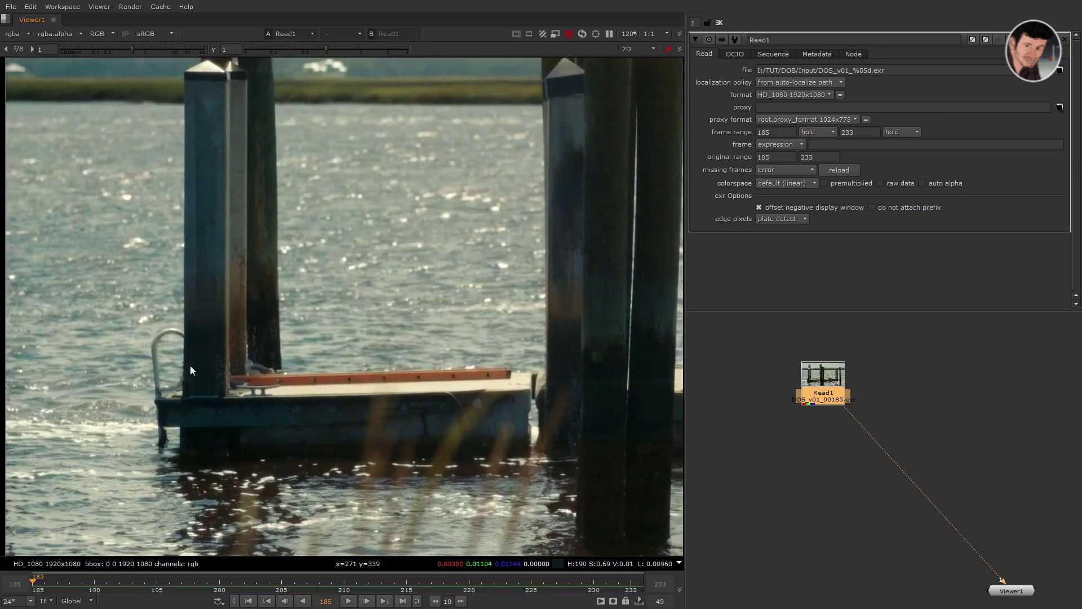
# - Review a close-up of the dock's left end in the blue channel during playback, then stop and return to frame 185
pyautogui.click(414, 401)
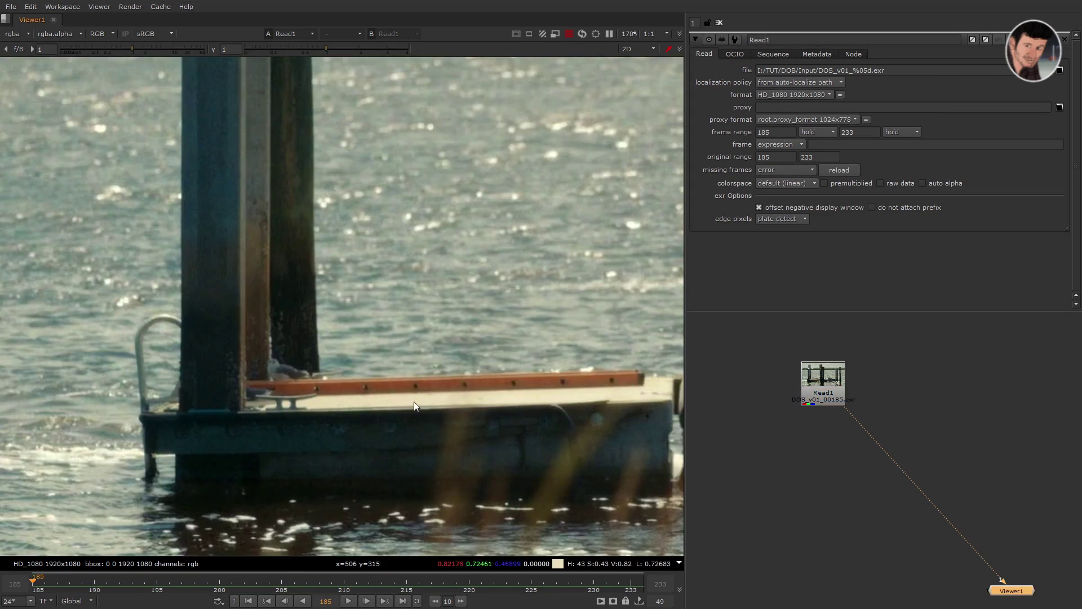
pyautogui.press('l')
pyautogui.scroll(5, 179, 439)
pyautogui.press('b')
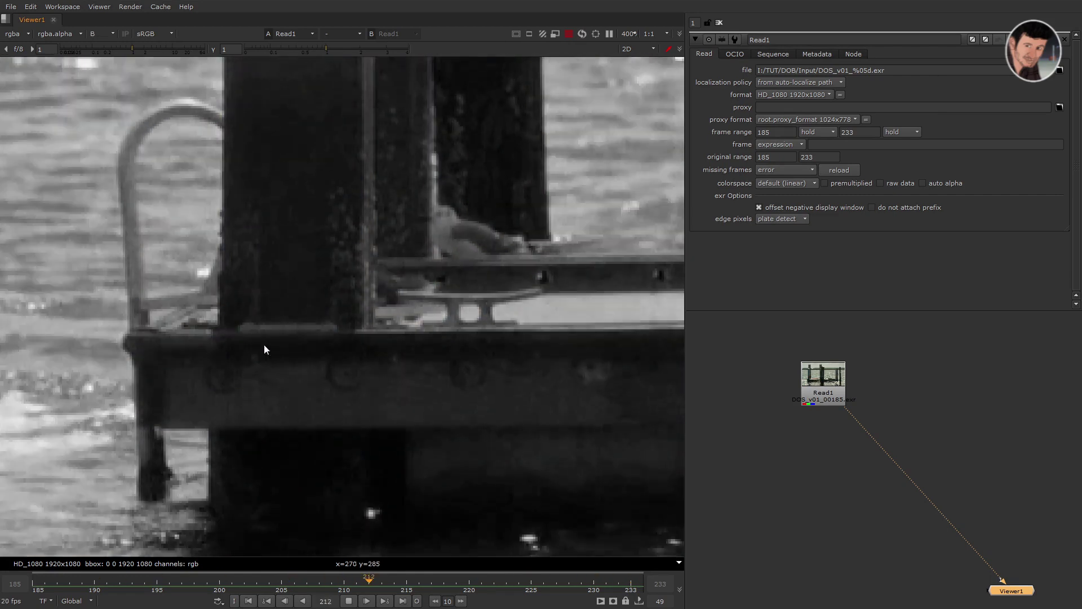
pyautogui.click(351, 601)
pyautogui.click(237, 601)
pyautogui.click(246, 602)
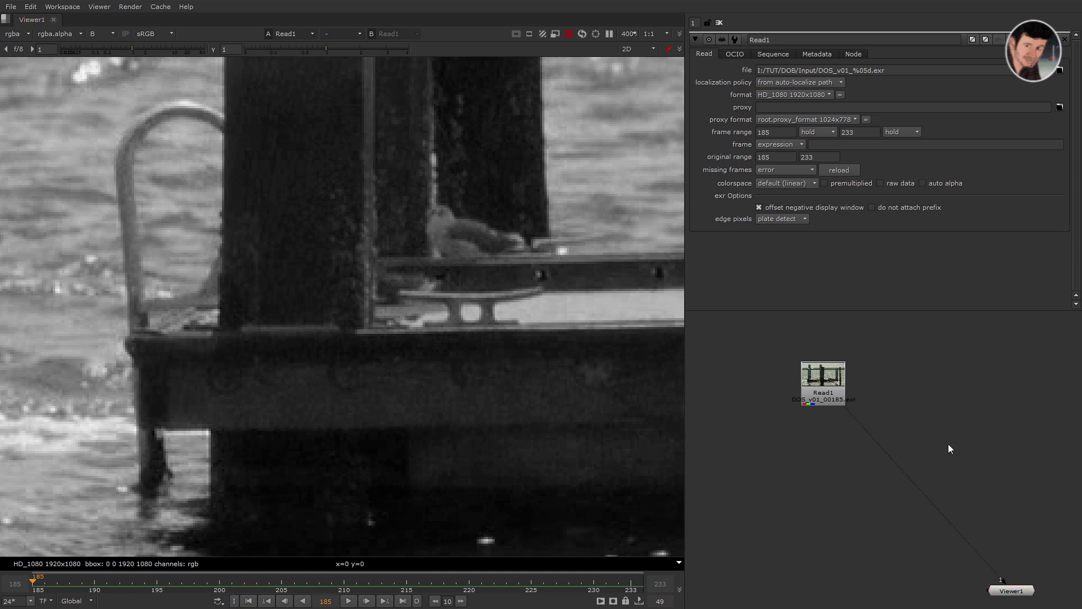
# - Add a Blur node after Read1 and set its size to 15
pyautogui.press('b')
pyautogui.moveTo(888, 449); pyautogui.dragTo(801, 445)
pyautogui.click(733, 82)
pyautogui.write('15')
pyautogui.press('Return')
# - Add a Tracker node after Blur1, align the Read, Blur and Tracker nodes in a vertical column and view the full frame
pyautogui.press('Tab')
pyautogui.write('tr')
pyautogui.click(888, 488)
pyautogui.moveTo(898, 460); pyautogui.dragTo(877, 488)
pyautogui.moveTo(877, 488); pyautogui.dragTo(878, 489)
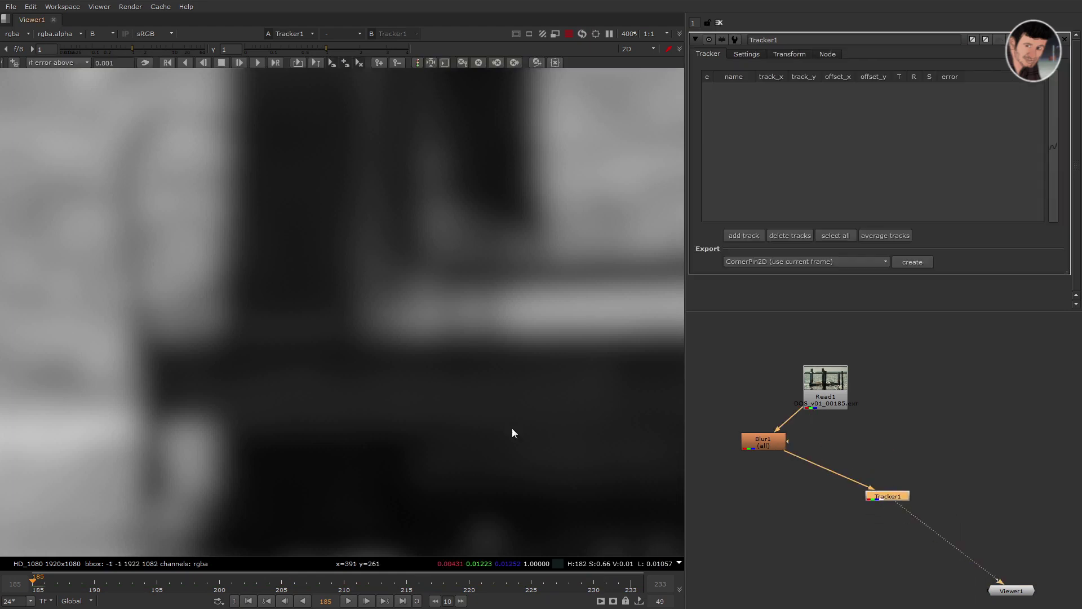
pyautogui.press('f')
pyautogui.moveTo(785, 449); pyautogui.dragTo(847, 451)
pyautogui.click(879, 495)
pyautogui.press('l')
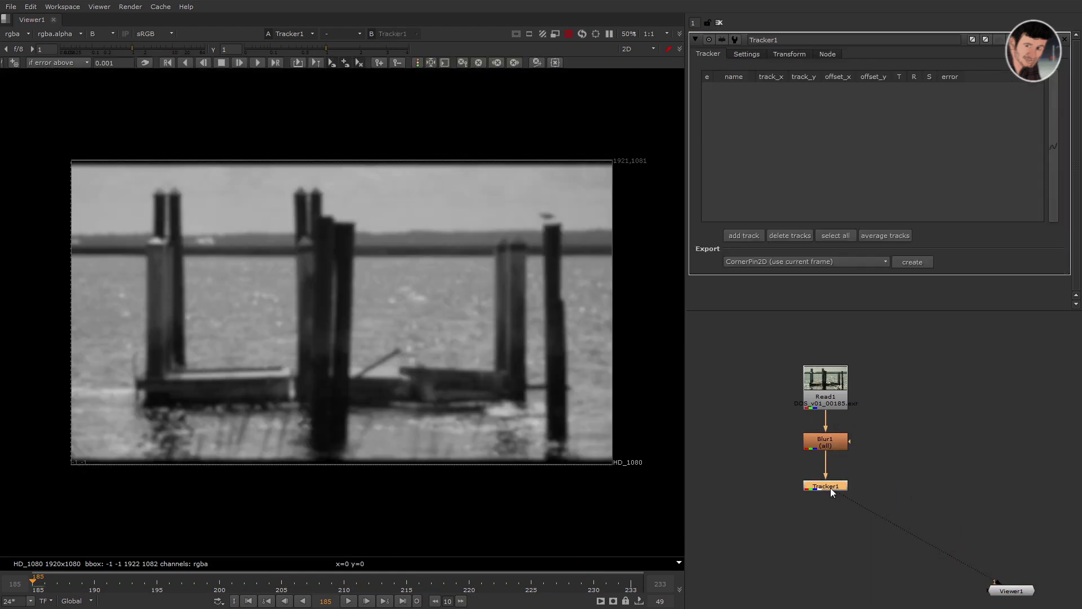
# - Enable adjust for luminance changes in the Tracker1 settings and return to its track list
pyautogui.click(750, 55)
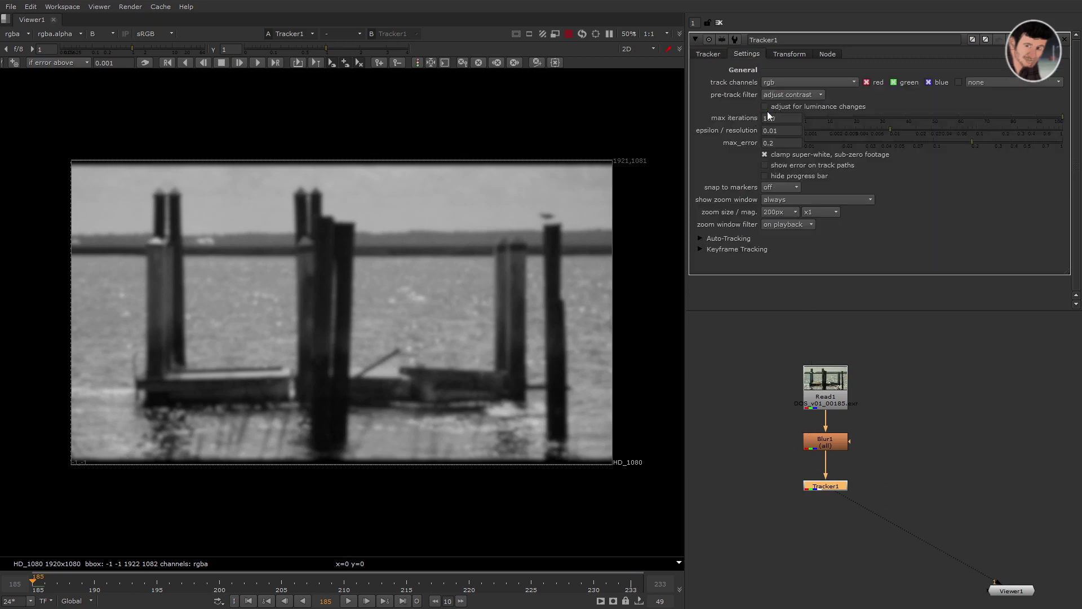
pyautogui.moveTo(772, 110)
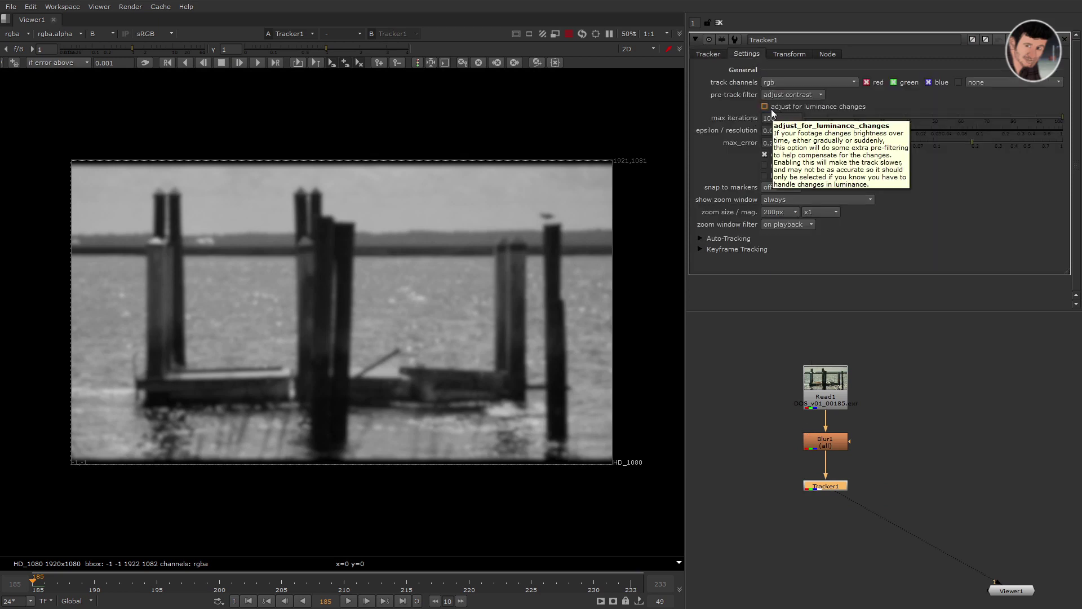
pyautogui.click(789, 107)
pyautogui.click(707, 55)
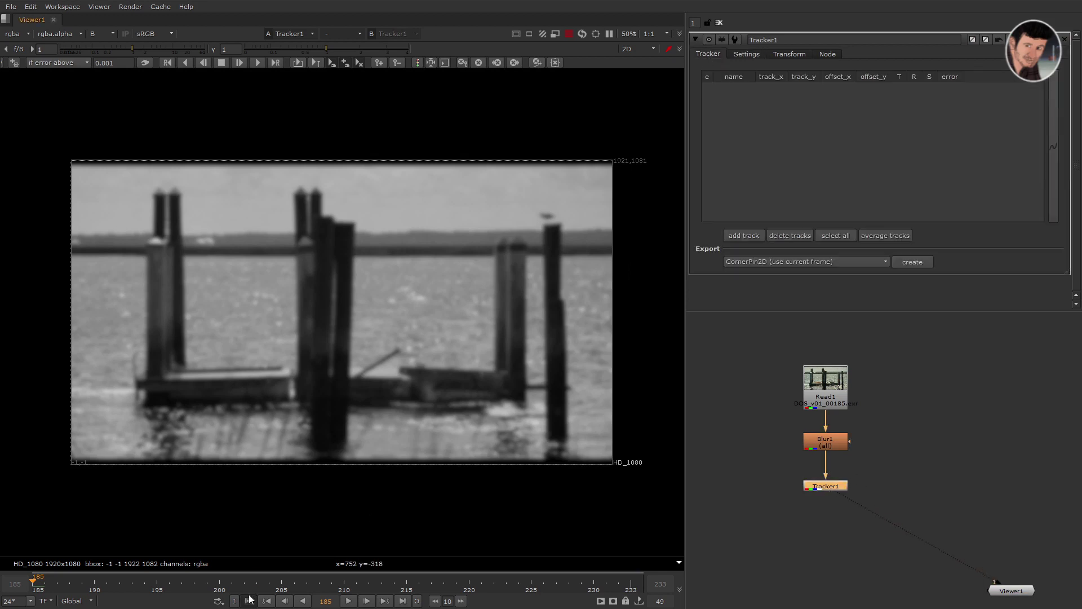
# - Place a track point on the dock's left end at frame 185 and track it forward to frame 233
pyautogui.moveTo(300, 425); pyautogui.dragTo(325, 444, button='middle')
pyautogui.press('q')
pyautogui.scroll(2, 230, 441)
pyautogui.moveTo(107, 346); pyautogui.dragTo(221, 342, button='middle')
pyautogui.scroll(2, 221, 346)
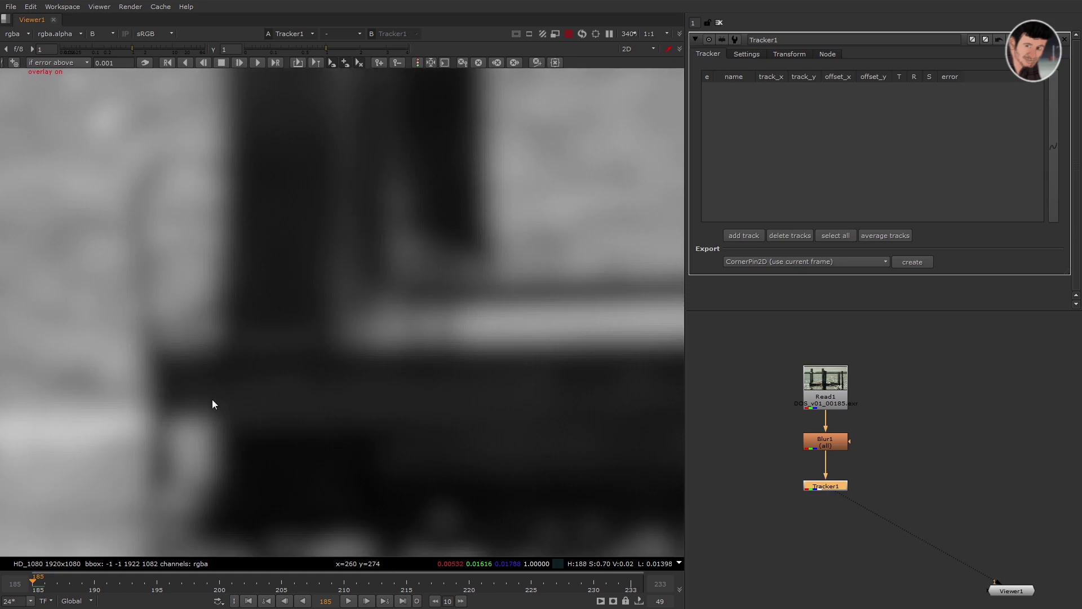
pyautogui.keyDown('ctrl'); pyautogui.keyDown('alt'); pyautogui.click(207, 370); pyautogui.keyUp('alt'); pyautogui.keyUp('ctrl')
pyautogui.moveTo(243, 405); pyautogui.dragTo(205, 370)
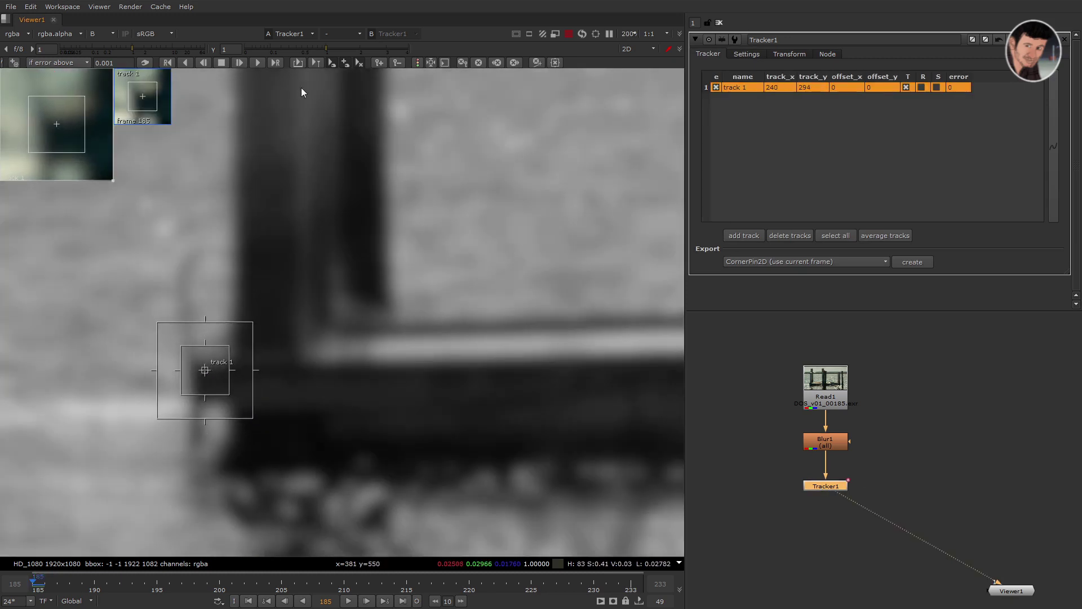
pyautogui.click(254, 63)
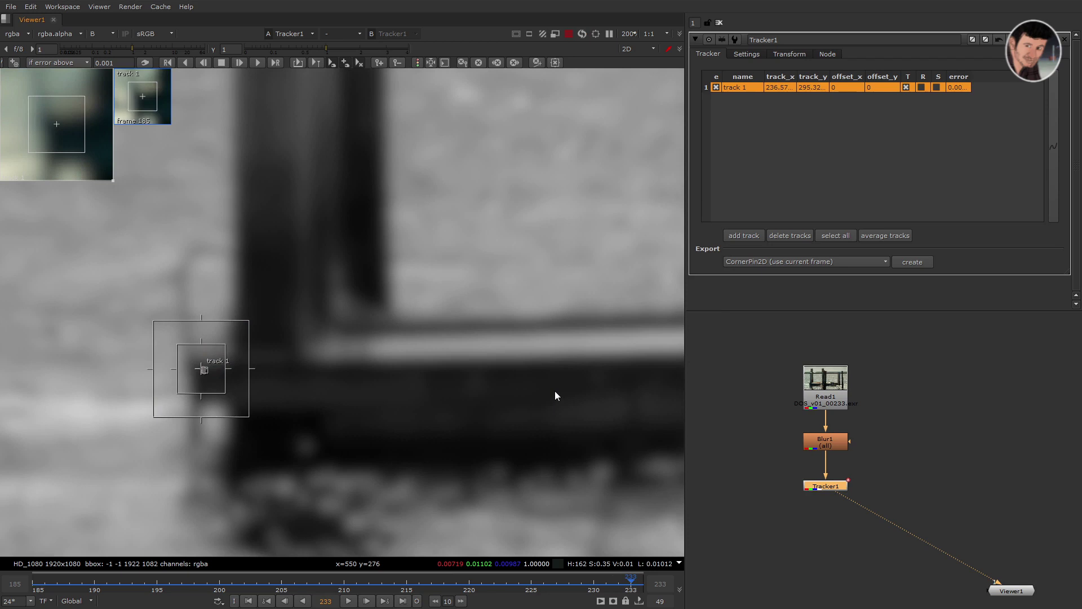
# - Step back through the frames from 233 to 224 to check the track point against the dock's left end
pyautogui.press('Left')
pyautogui.press('Left')
pyautogui.press('Left')
pyautogui.press('Left')
pyautogui.press('Left')
pyautogui.press('Left')
pyautogui.press('Left')
pyautogui.press('Left')
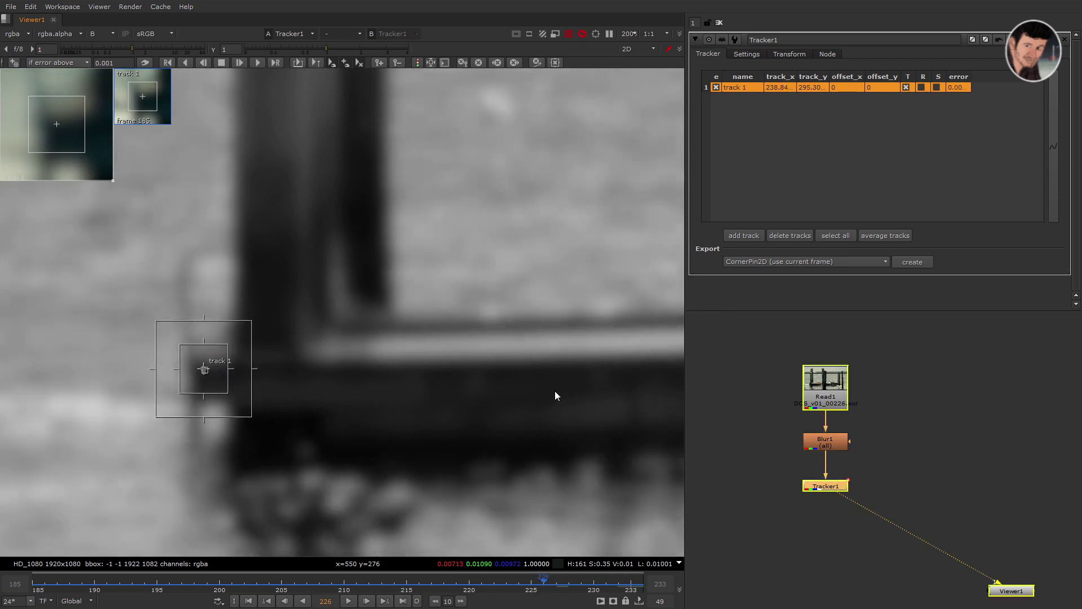
pyautogui.press('Left')
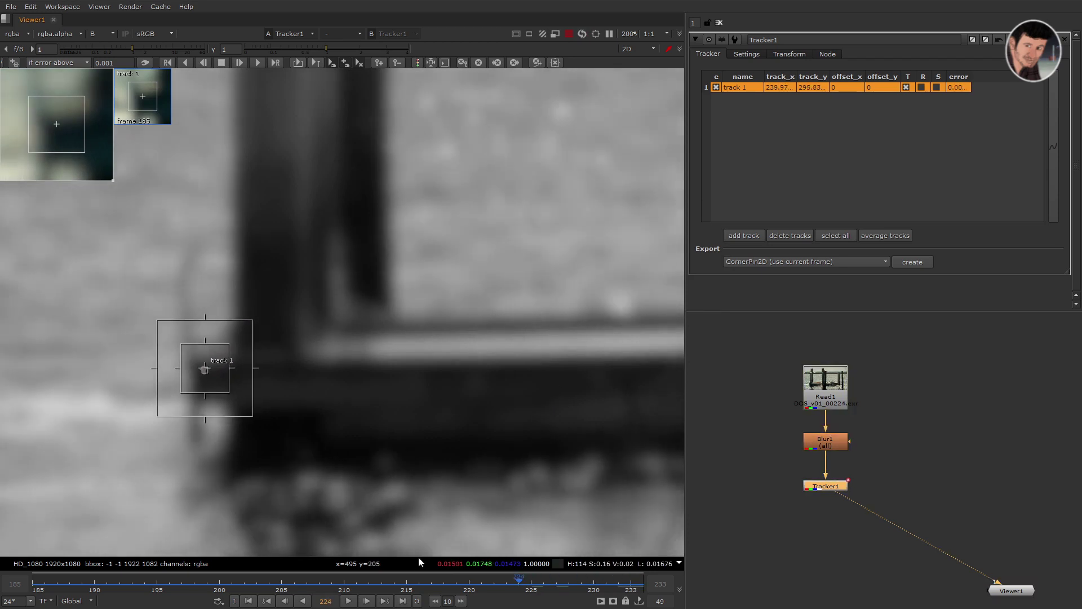
# - Rearrange Blur1 above Read1 with Tracker1 beside it, and show Read1's unblurred footage in the viewer
pyautogui.moveTo(879, 418); pyautogui.dragTo(817, 486)
pyautogui.moveTo(841, 442); pyautogui.dragTo(856, 329)
pyautogui.click(875, 390)
pyautogui.moveTo(857, 376); pyautogui.dragTo(759, 333)
pyautogui.press('\\')
pyautogui.click(835, 384)
pyautogui.press('1')
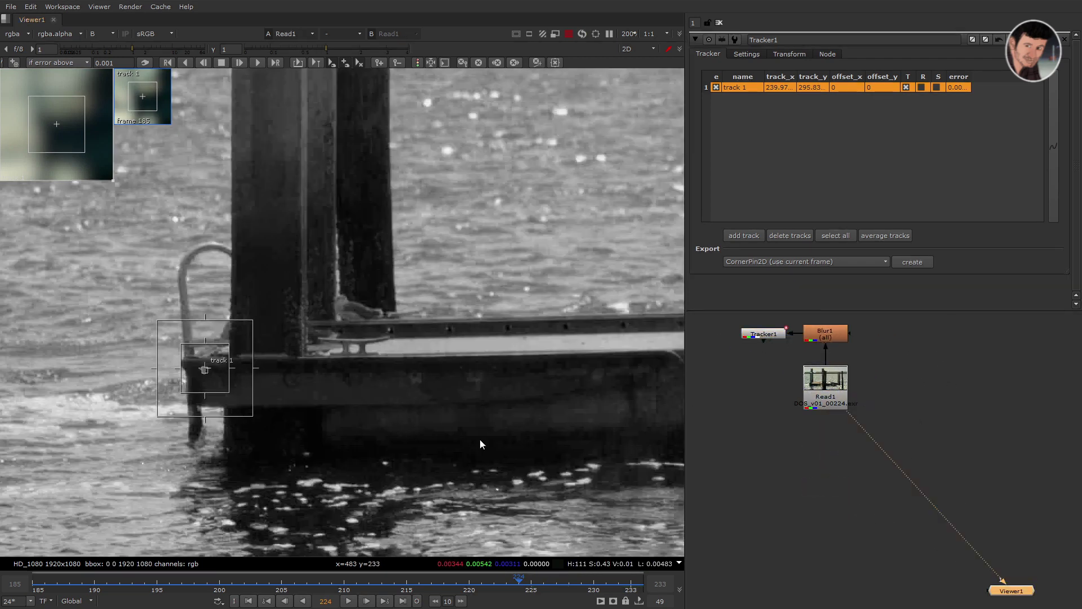
pyautogui.click(479, 438)
pyautogui.click(815, 393)
# - Duplicate Tracker1 as an unconnected node below it, inspect the copy's track data and close its properties
pyautogui.click(770, 332)
pyautogui.click(784, 412)
pyautogui.click(773, 337)
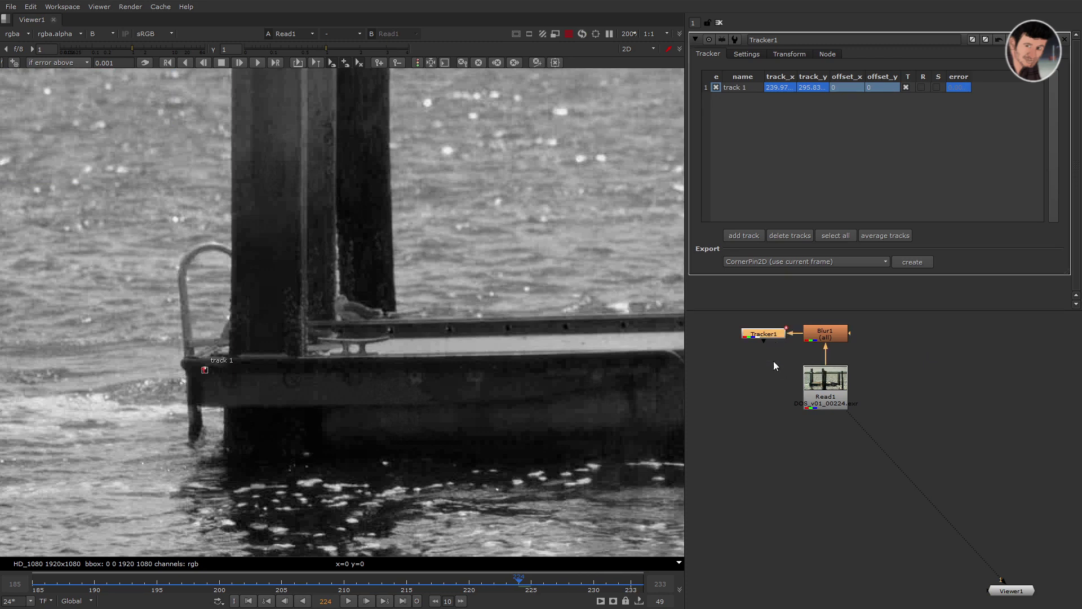
pyautogui.hotkey('ctrl', 'c')
pyautogui.click(755, 429)
pyautogui.hotkey('ctrl', 'v')
pyautogui.click(784, 452)
pyautogui.doubleClick(769, 431)
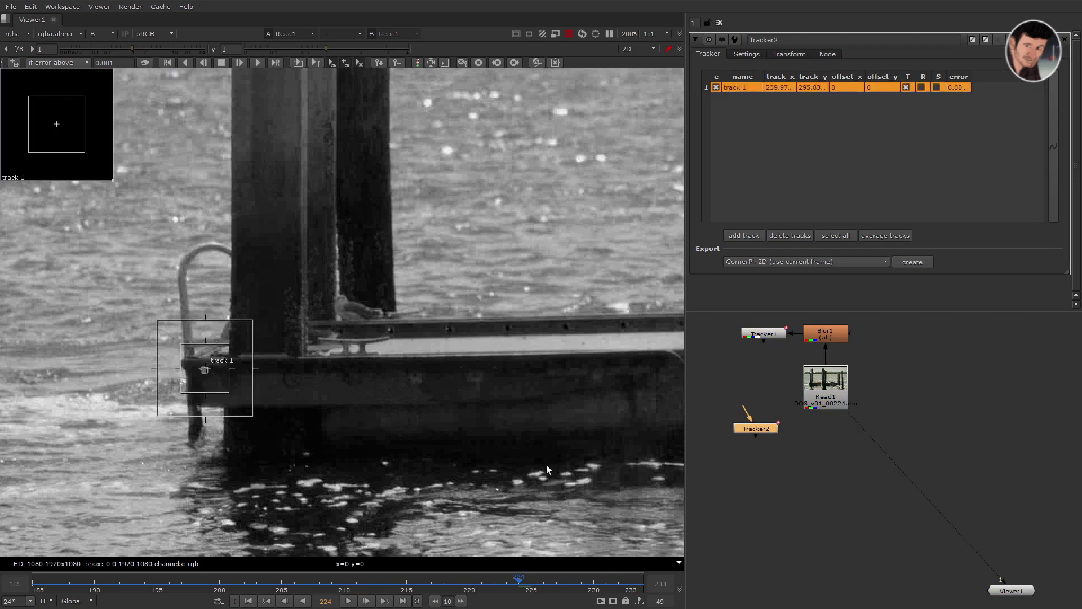
pyautogui.click(1064, 39)
# - Return to frame 185, display the footage in full RGB, and add an unconnected Roto node below Read1
pyautogui.click(248, 601)
pyautogui.scroll(-4, 307, 406)
pyautogui.press('b')
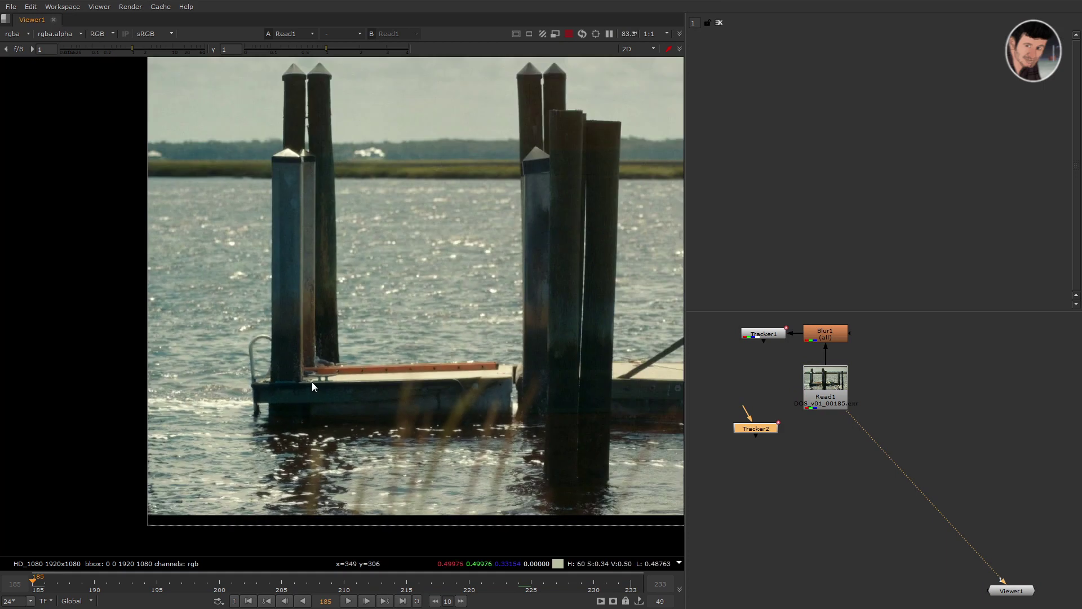
pyautogui.click(821, 469)
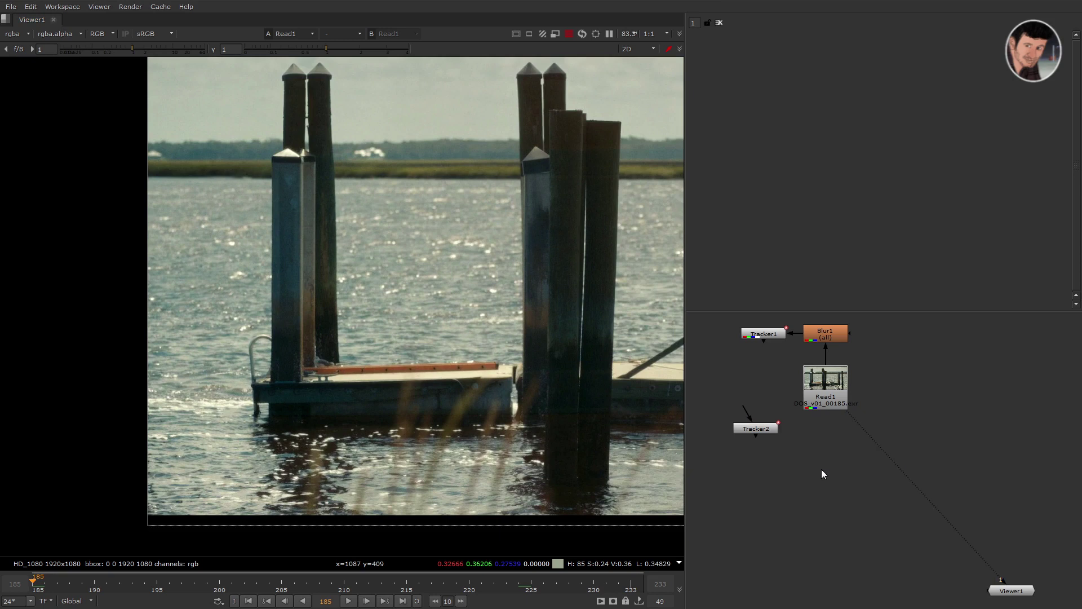
pyautogui.press('o')
# - Set the maximum number of open property panels to 2 and delete the stray Bezier shape from Roto1
pyautogui.click(771, 430)
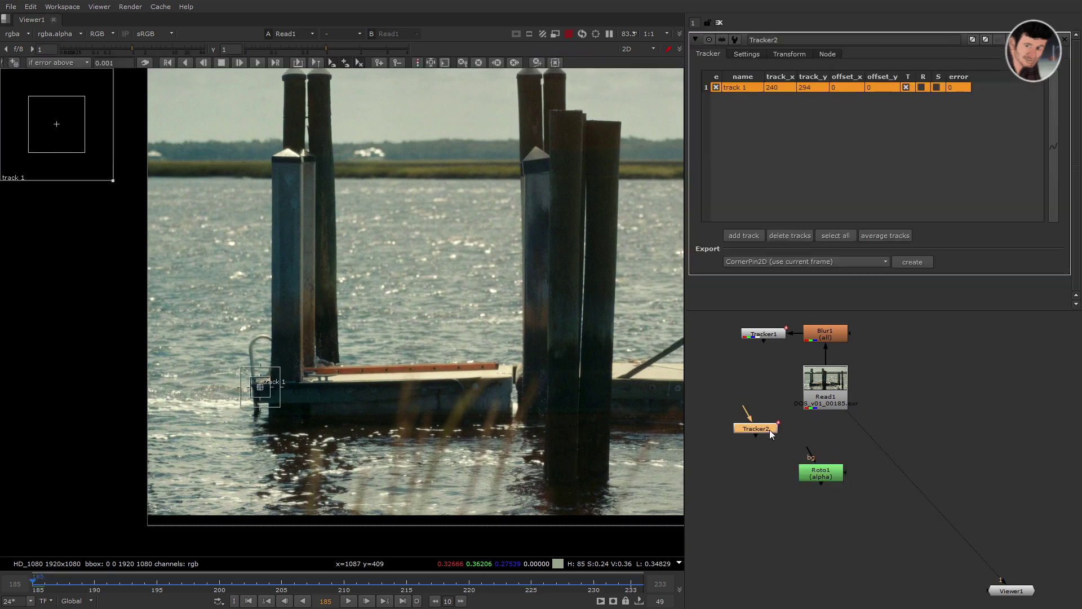
pyautogui.click(823, 474)
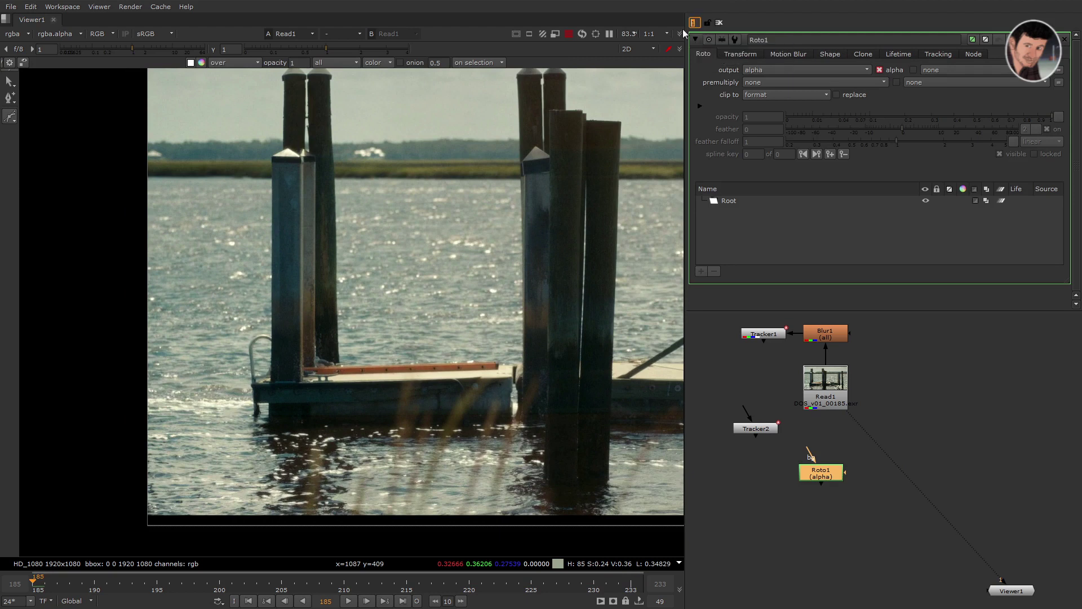
pyautogui.click(613, 204)
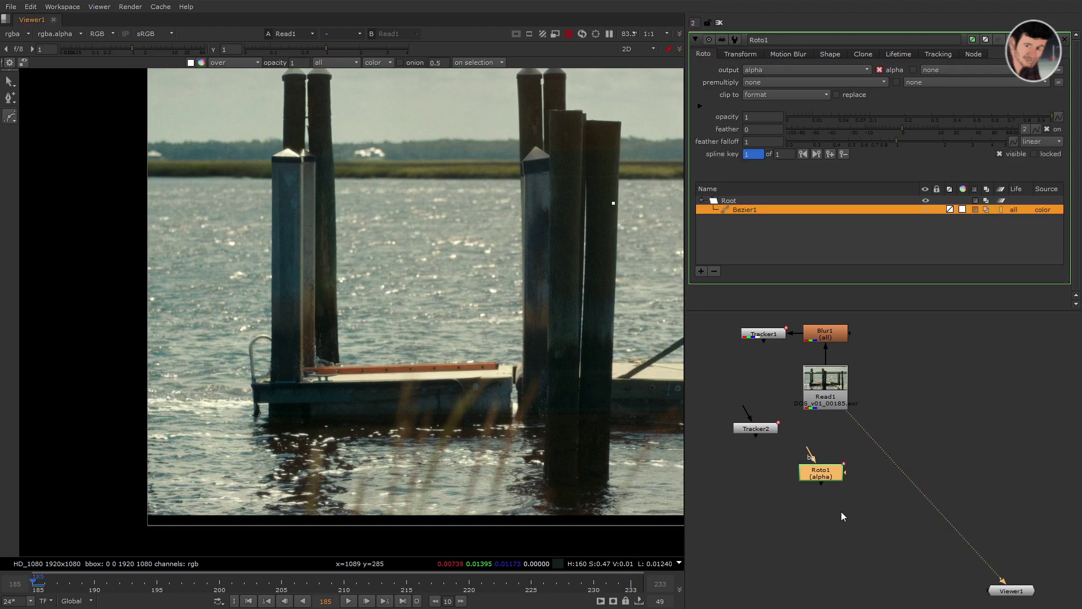
pyautogui.click(717, 271)
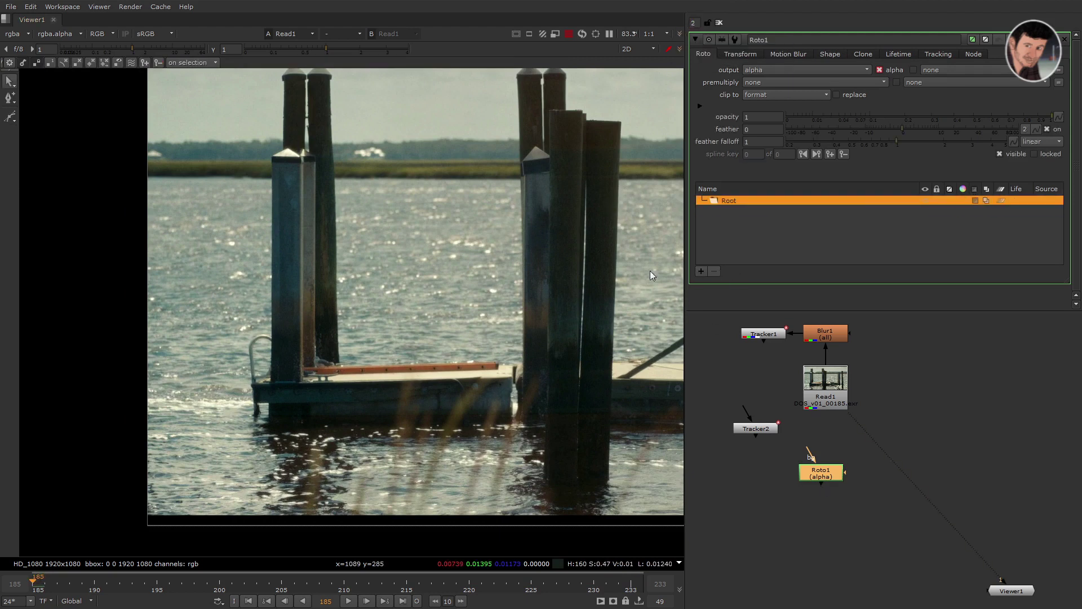
# - Link the translate values of Roto1's Root layer to the translate values in Tracker2's Transform settings
pyautogui.doubleClick(766, 428)
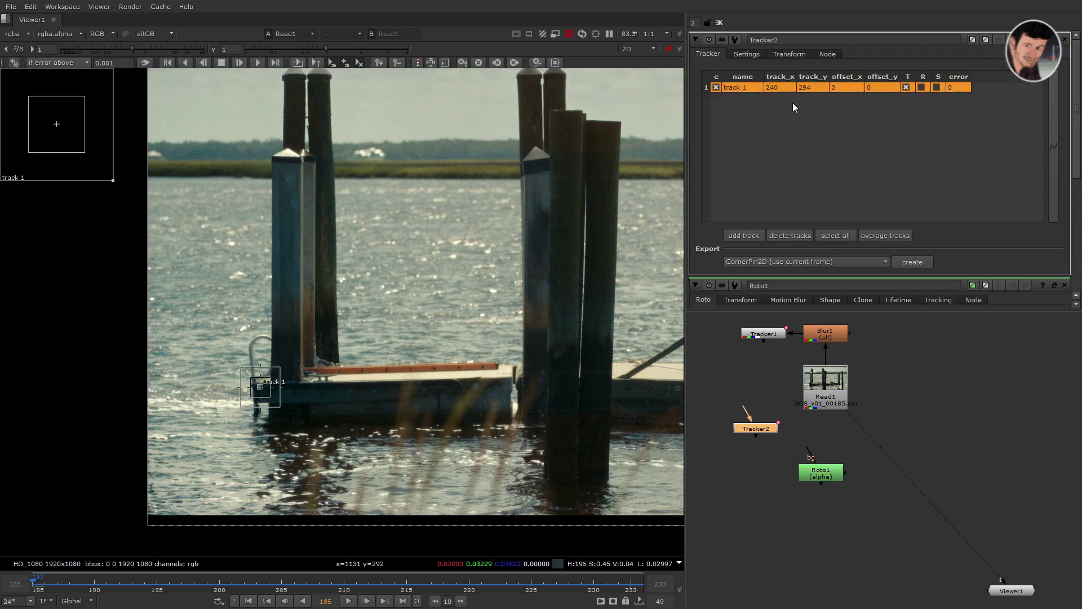
pyautogui.click(790, 54)
pyautogui.moveTo(802, 310); pyautogui.dragTo(800, 399)
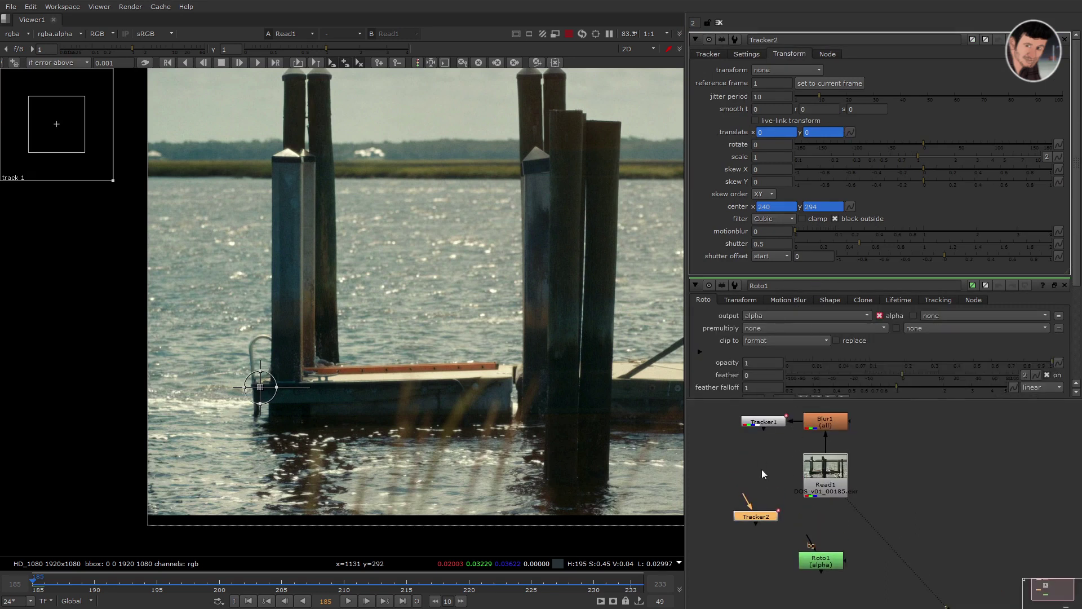
pyautogui.doubleClick(829, 564)
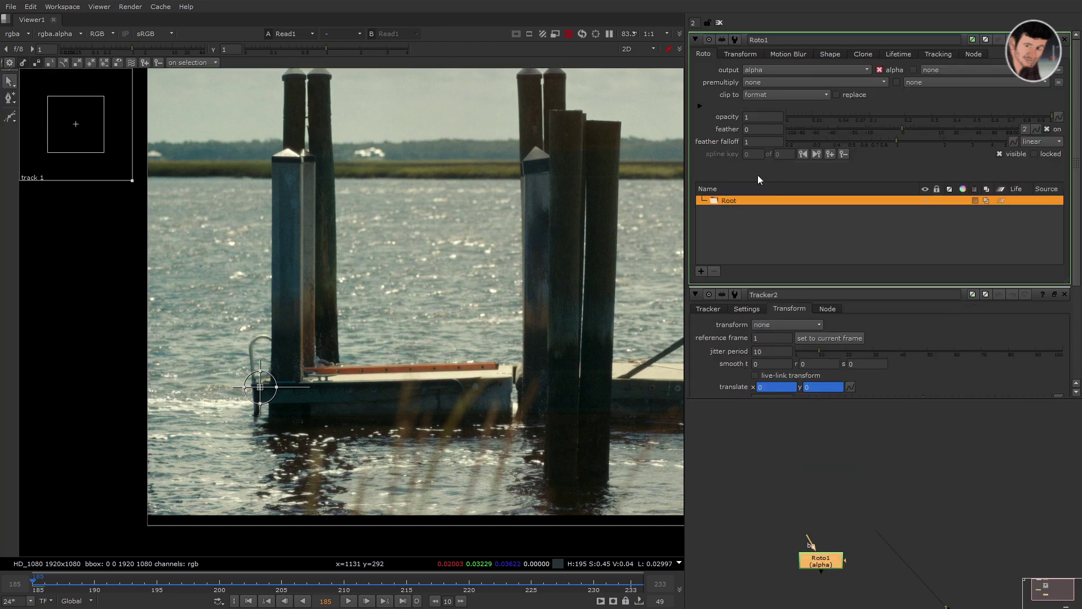
pyautogui.click(753, 55)
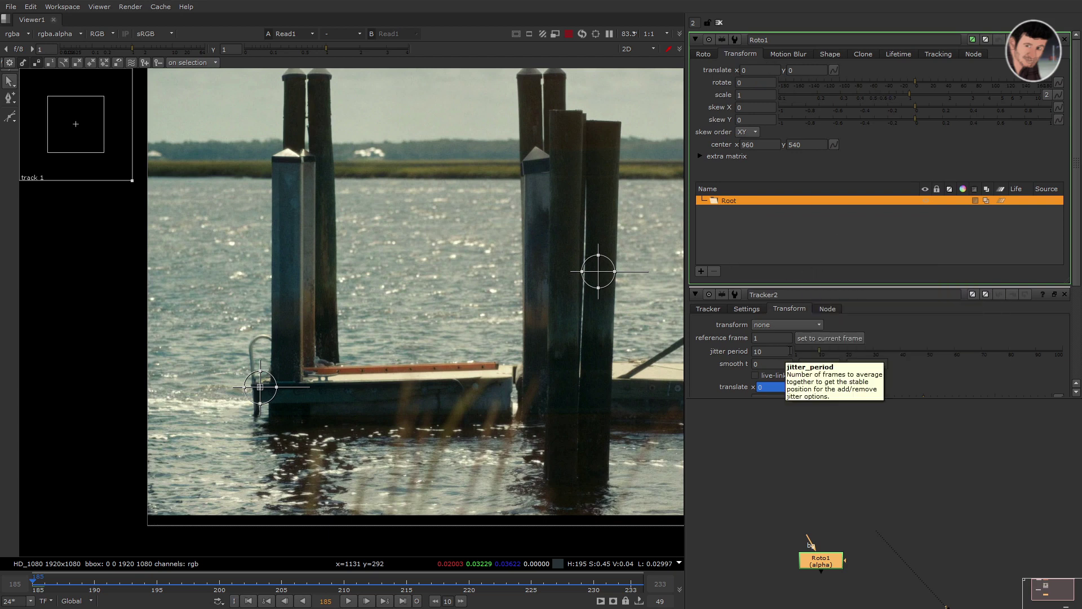
pyautogui.moveTo(838, 401); pyautogui.dragTo(838, 508)
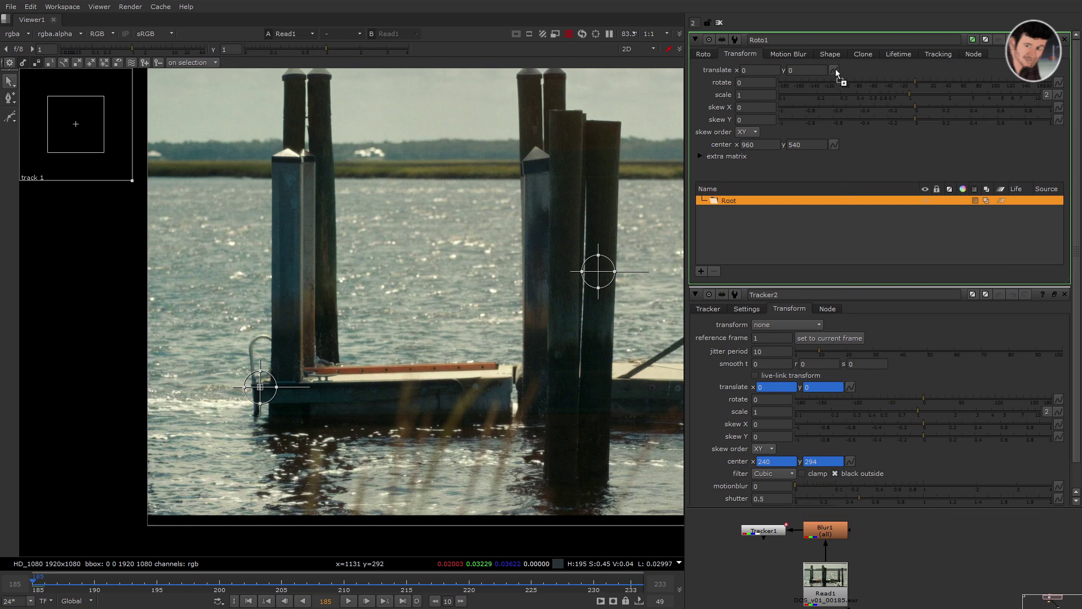
pyautogui.keyDown('ctrl'); pyautogui.moveTo(835, 69); pyautogui.dragTo(834, 69); pyautogui.keyUp('ctrl')
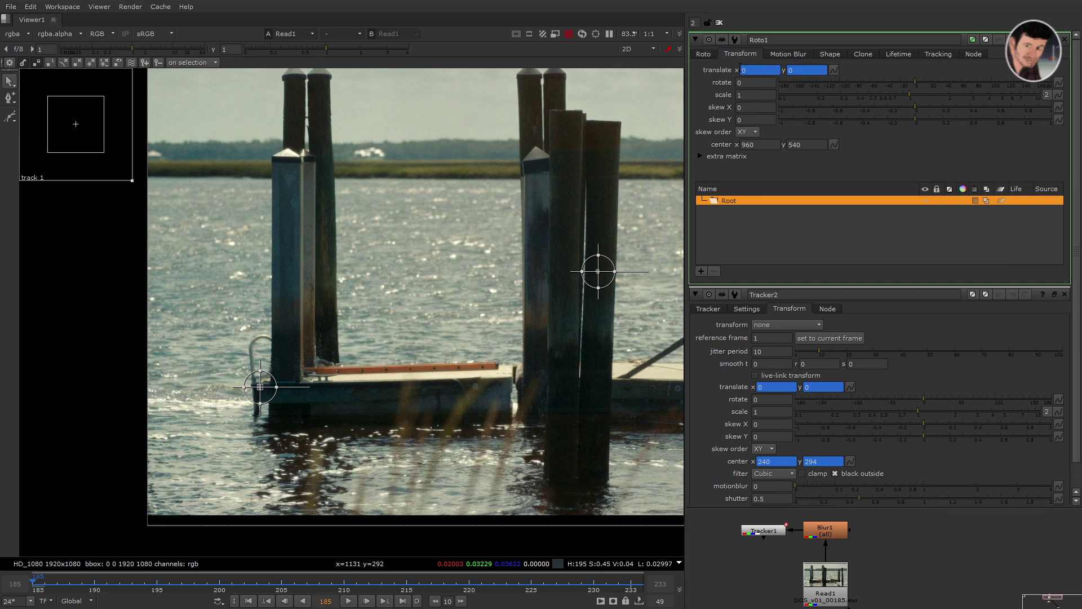
# - Limit the open property panels to 1 and move Tracker2 away from Read1, above the Blur1 node
pyautogui.moveTo(700, 24); pyautogui.dragTo(555, 97)
pyautogui.write('1')
pyautogui.click(554, 97)
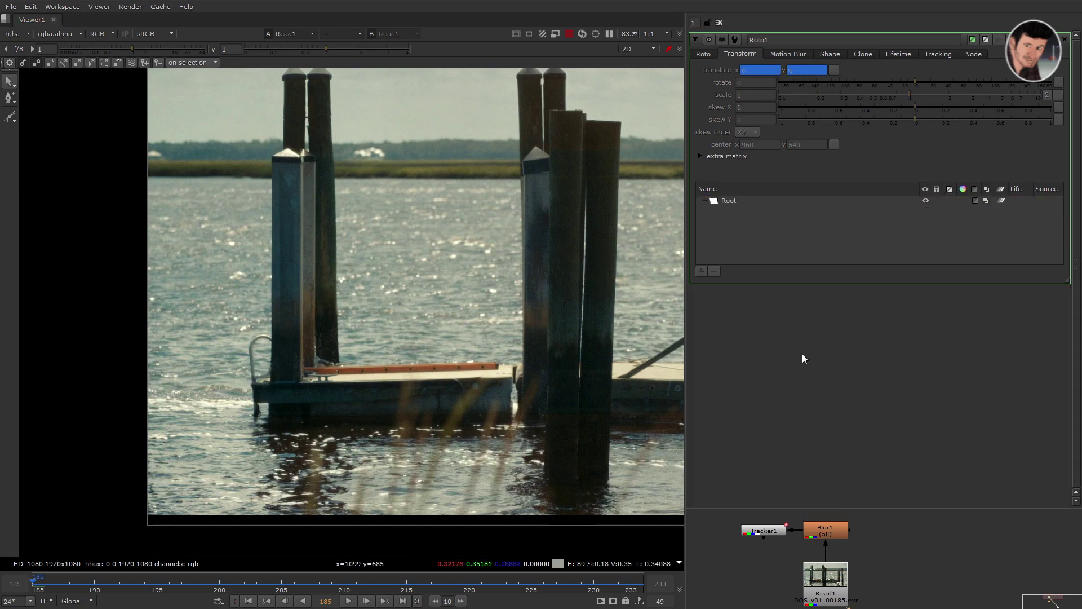
pyautogui.moveTo(867, 507); pyautogui.dragTo(871, 311)
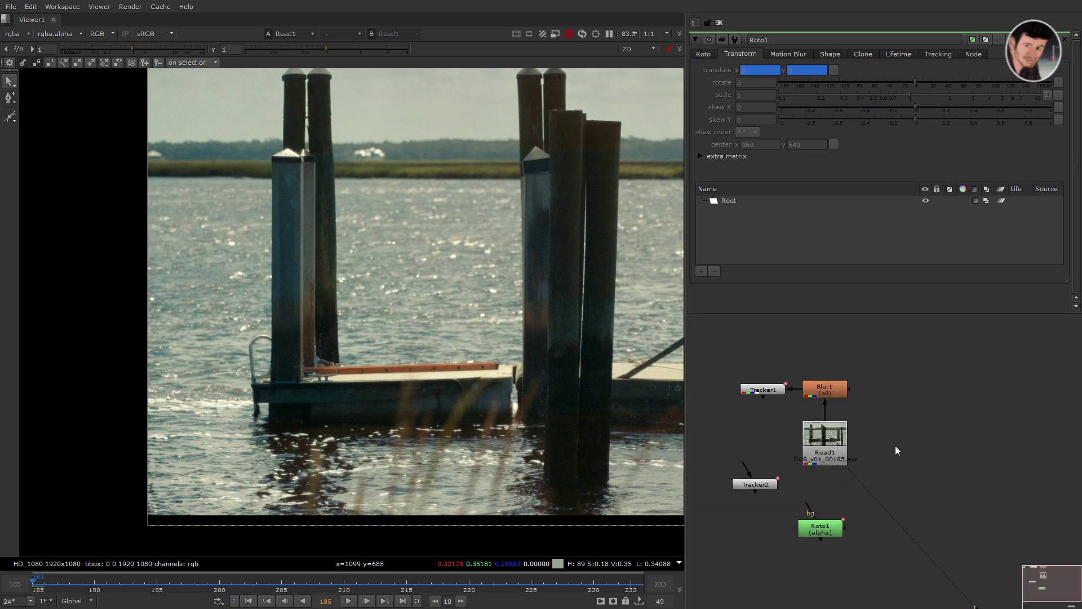
pyautogui.moveTo(774, 483)
pyautogui.mouseDown()
pyautogui.moveTo(928, 313)
pyautogui.moveTo(827, 437)
pyautogui.mouseUp()
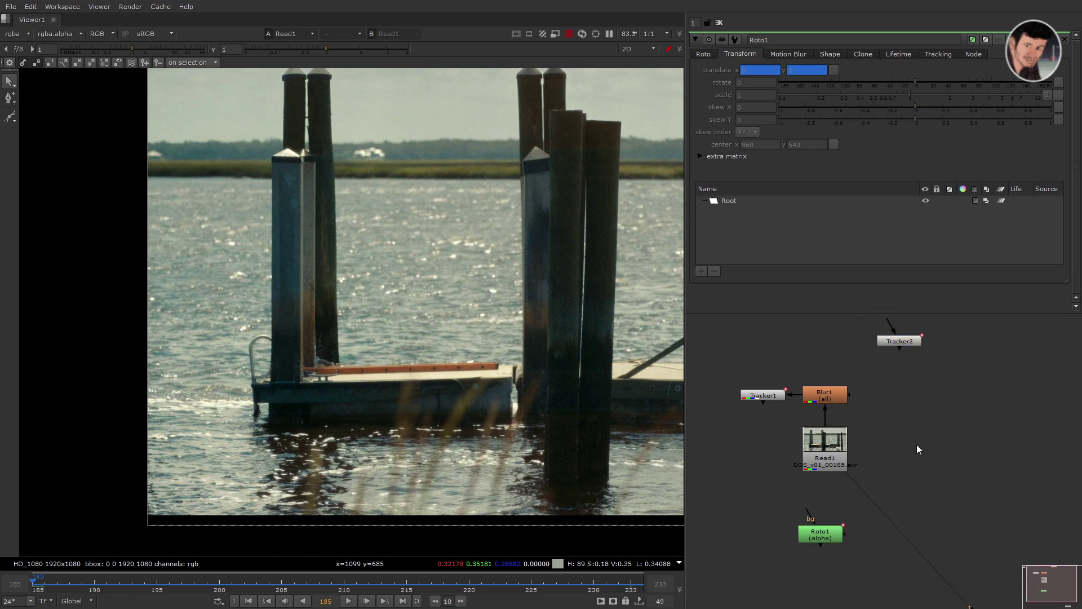
pyautogui.moveTo(916, 444); pyautogui.dragTo(929, 406, button='middle')
# - Play and scrub the Read1 footage to examine how the dock section moves across the shot
pyautogui.doubleClick(836, 420)
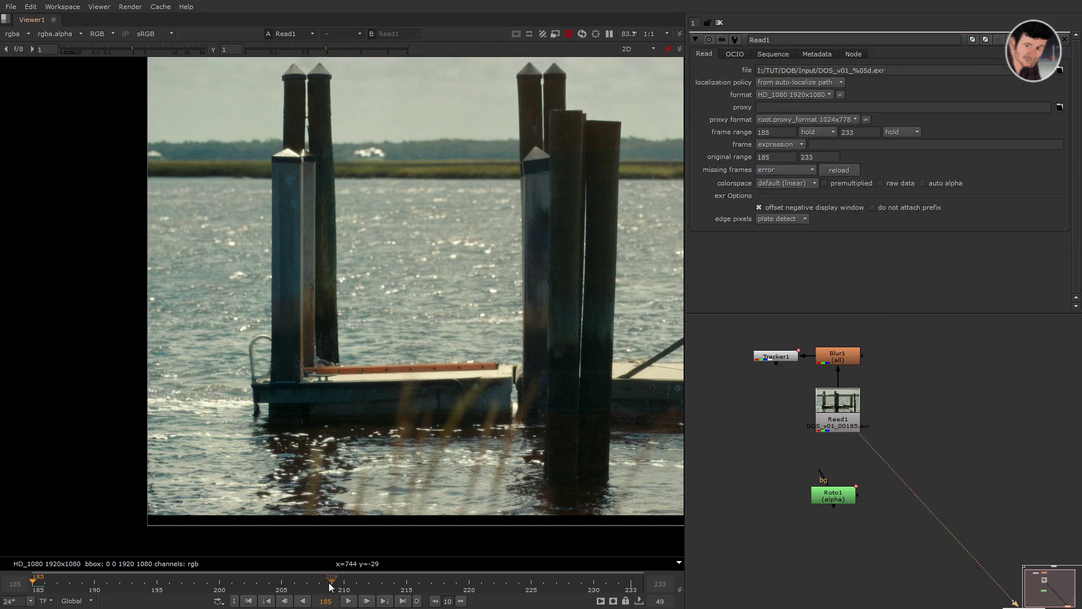
pyautogui.scroll(3, 202, 383)
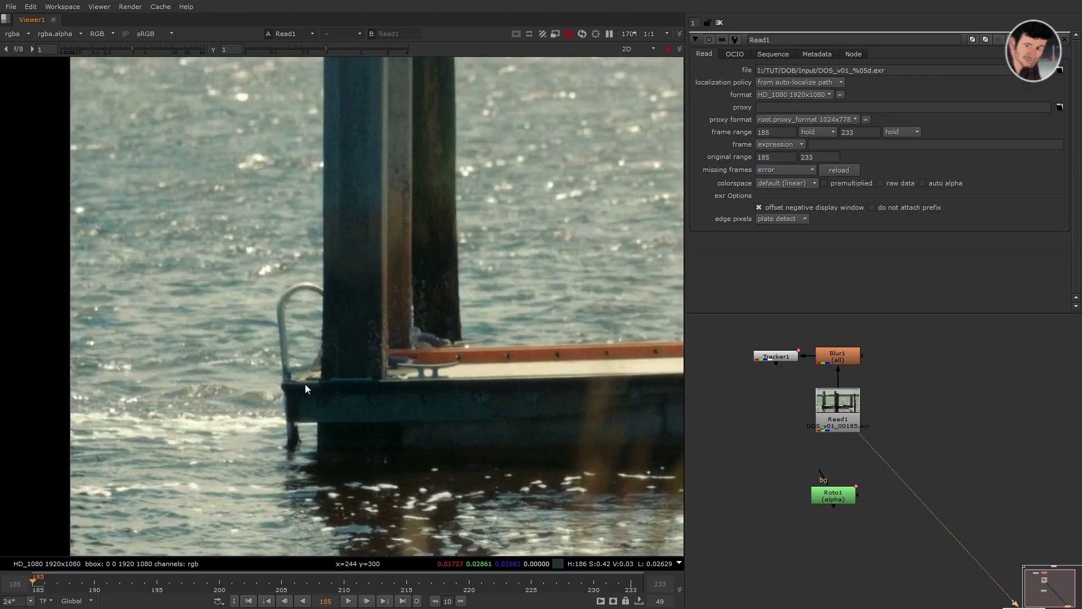
pyautogui.press('l')
pyautogui.scroll(-2, 396, 417)
pyautogui.moveTo(256, 425); pyautogui.dragTo(252, 424, button='middle')
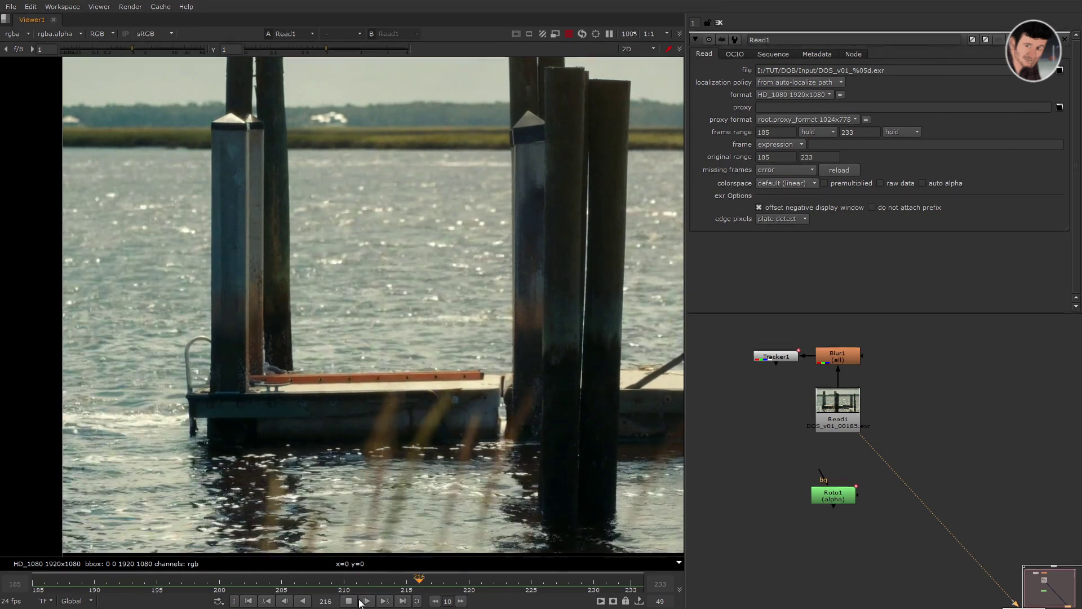
pyautogui.moveTo(96, 579); pyautogui.dragTo(152, 576)
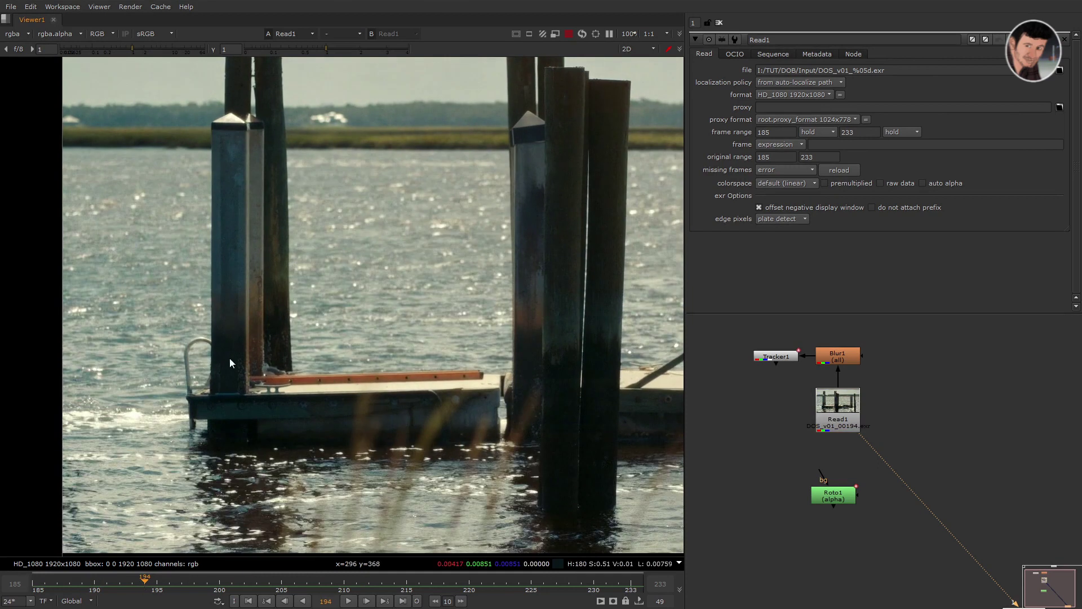
# - Move Roto1 beside Read1 and open its main roto settings
pyautogui.doubleClick(843, 495)
pyautogui.moveTo(843, 498); pyautogui.dragTo(978, 407)
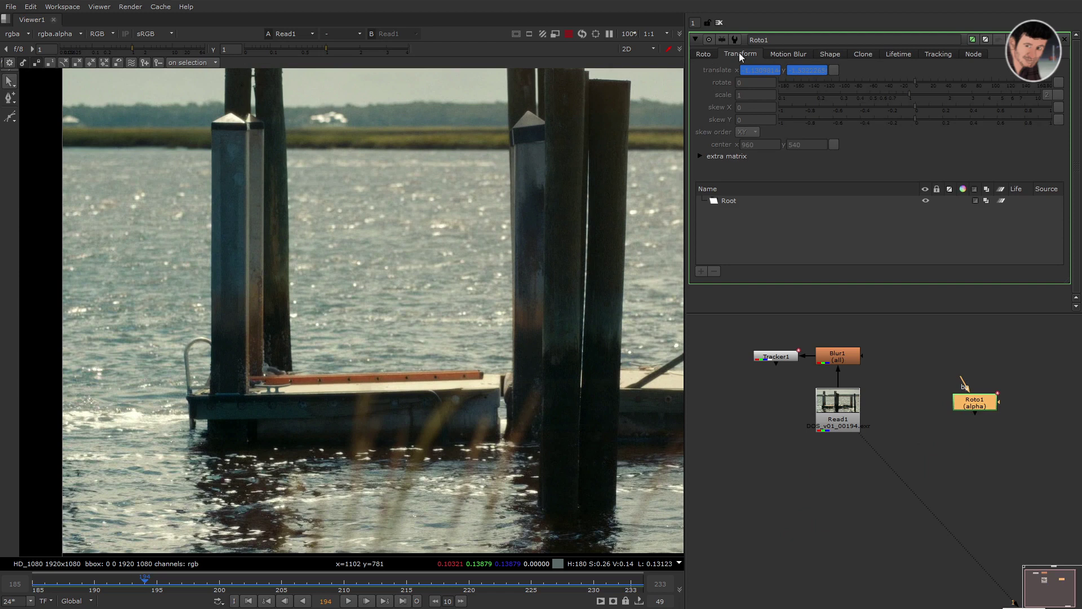
pyautogui.click(705, 54)
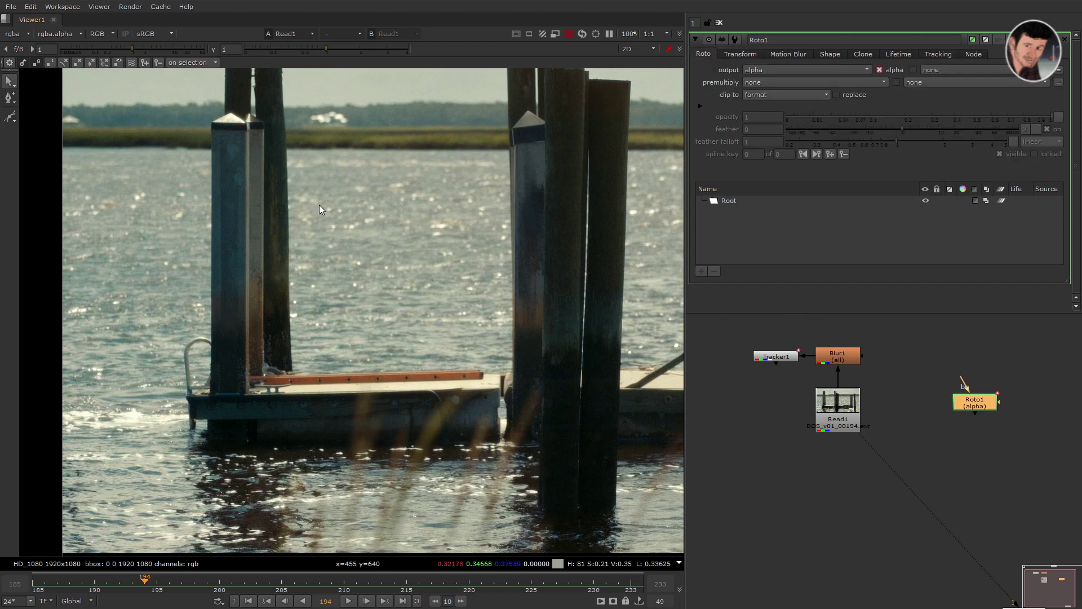
# - Draw a closed Bezier shape at frame 185 around the dock's left end and the lower part of the front post
pyautogui.click(248, 600)
pyautogui.click(10, 117)
pyautogui.click(21, 116)
pyautogui.scroll(5, 250, 373)
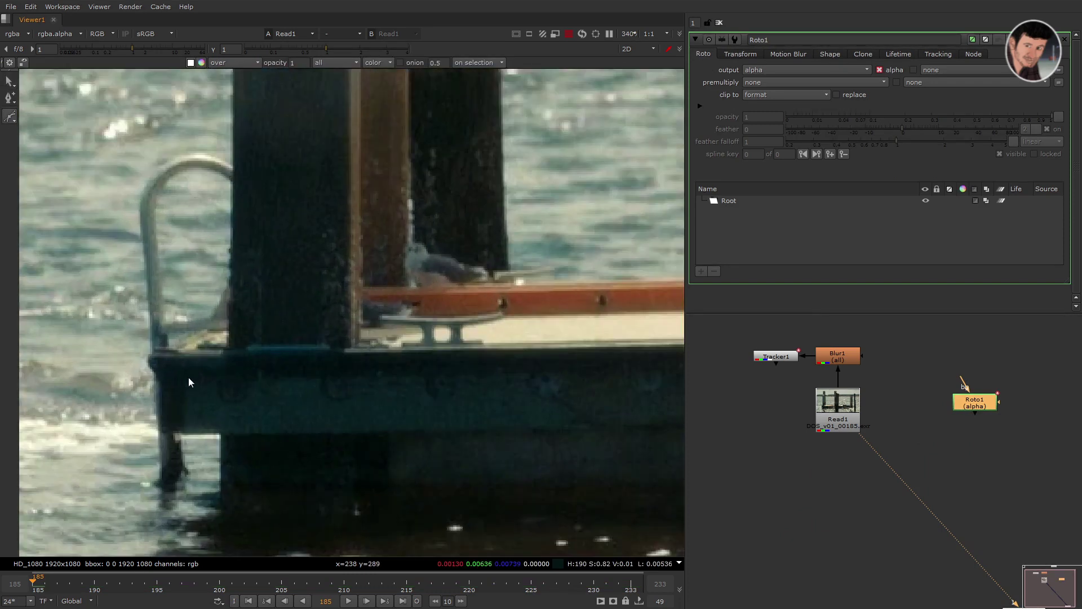
pyautogui.click(338, 214)
pyautogui.click(275, 265)
pyautogui.click(258, 308)
pyautogui.click(225, 329)
pyautogui.click(199, 332)
pyautogui.click(197, 342)
pyautogui.click(203, 363)
pyautogui.moveTo(214, 394); pyautogui.dragTo(227, 347, button='middle')
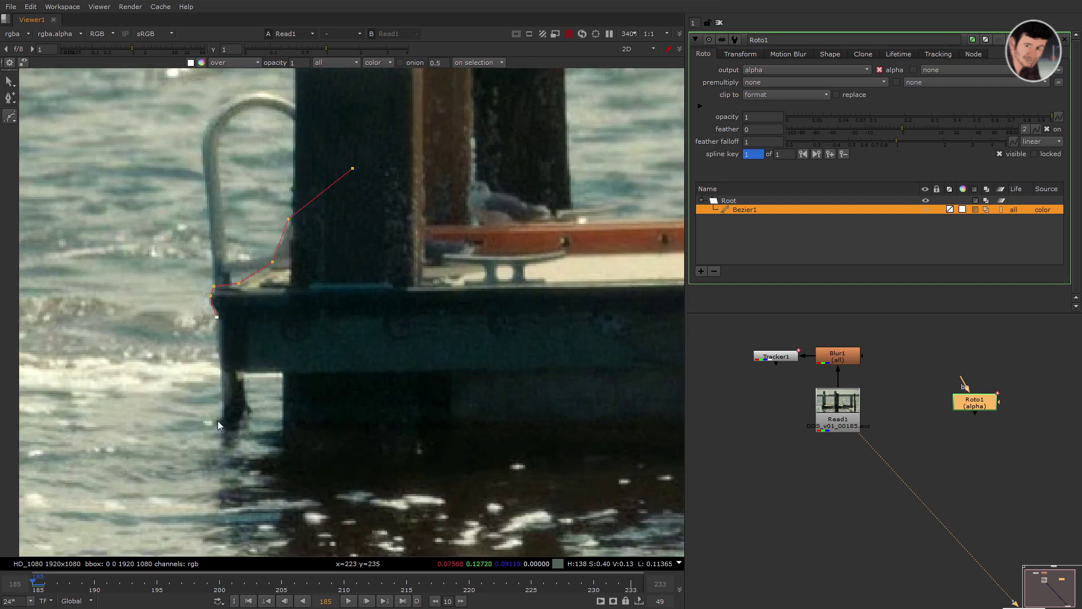
pyautogui.click(221, 375)
pyautogui.click(414, 375)
pyautogui.click(415, 184)
pyautogui.click(353, 169)
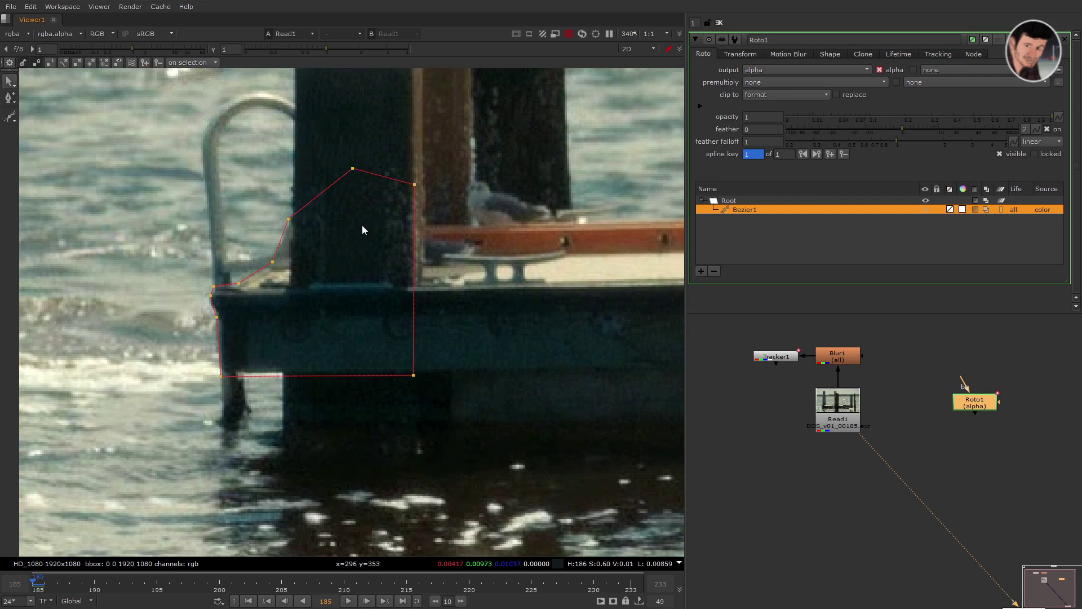
# - At frame 233, select all points of the Bezier shape and nudge it two increments to the right
pyautogui.scroll(-4, 391, 299)
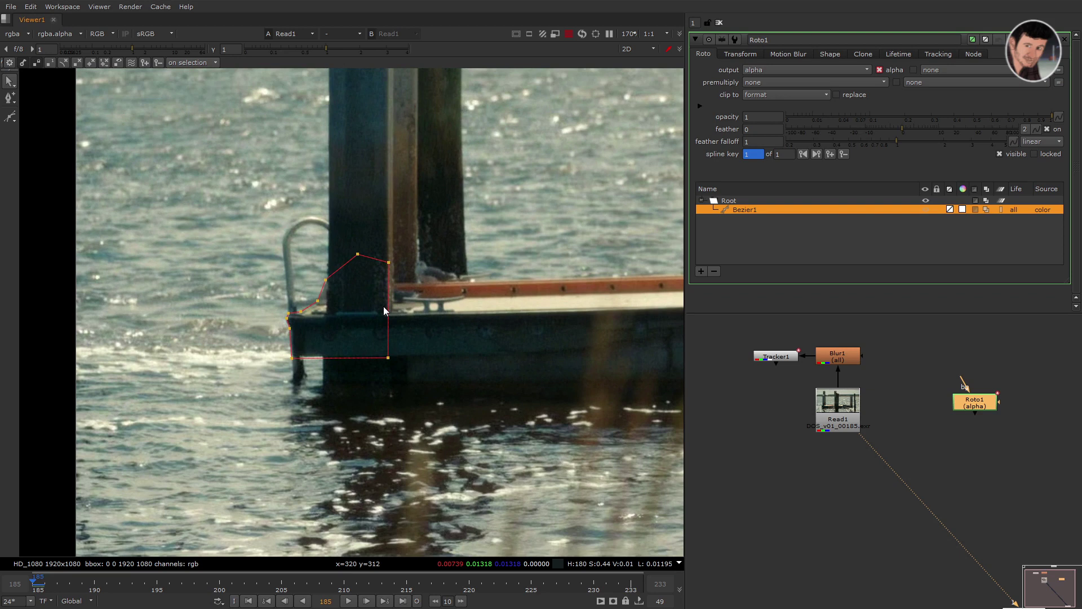
pyautogui.moveTo(44, 587); pyautogui.dragTo(628, 575)
pyautogui.moveTo(558, 444); pyautogui.dragTo(257, 217)
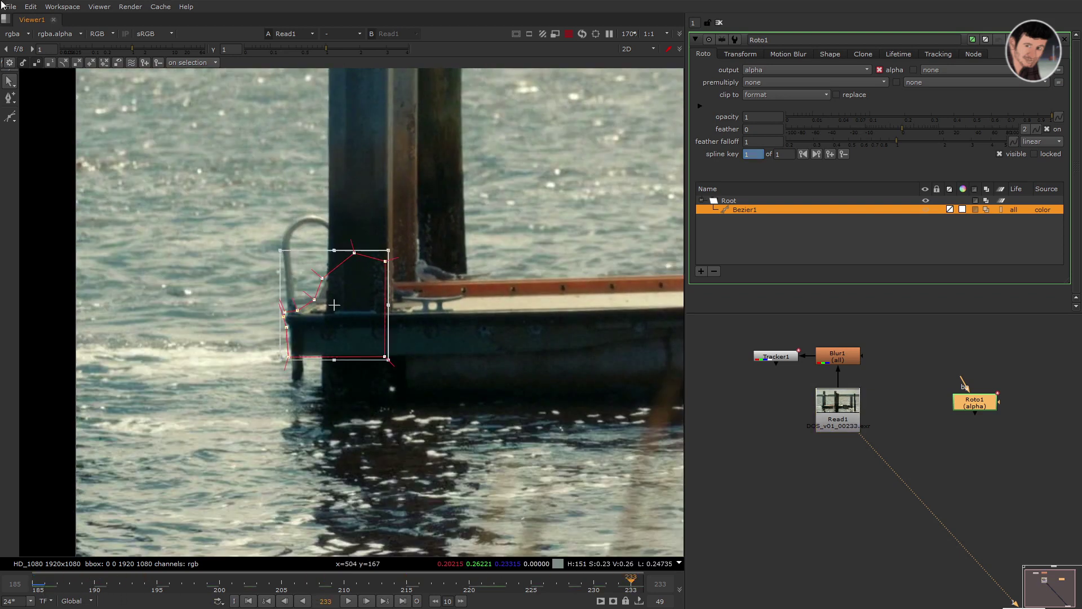
pyautogui.press('KP_6')
pyautogui.press('KP_6')
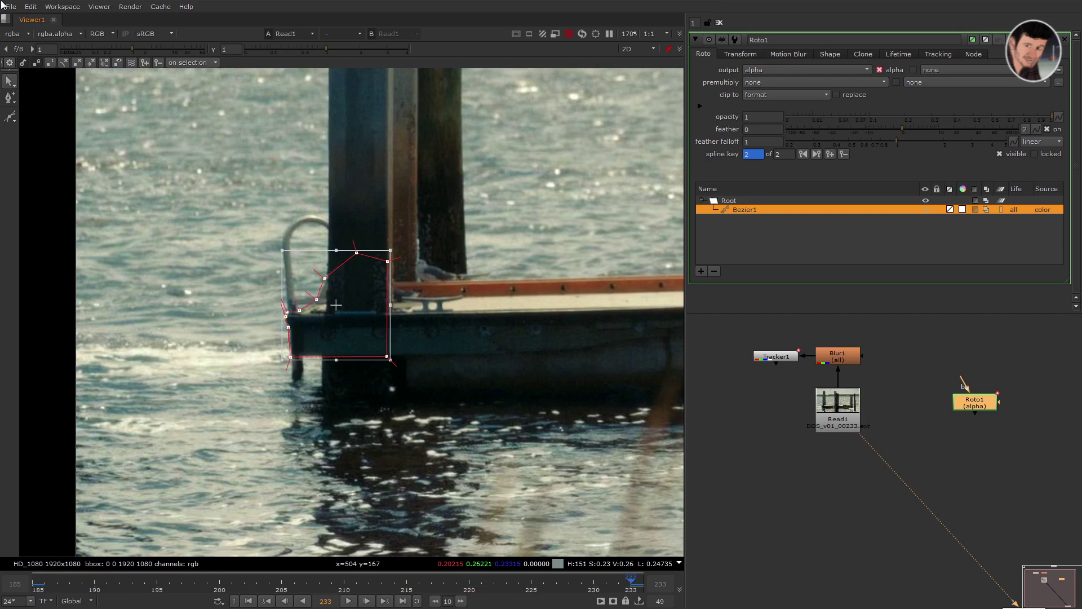
# - At frame 220, nudge the shape one increment down and two left, and check its alignment back toward frame 185
pyautogui.moveTo(533, 582); pyautogui.dragTo(469, 568)
pyautogui.press('KP_2')
pyautogui.press('KP_4')
pyautogui.press('KP_4')
pyautogui.moveTo(345, 575); pyautogui.dragTo(144, 587)
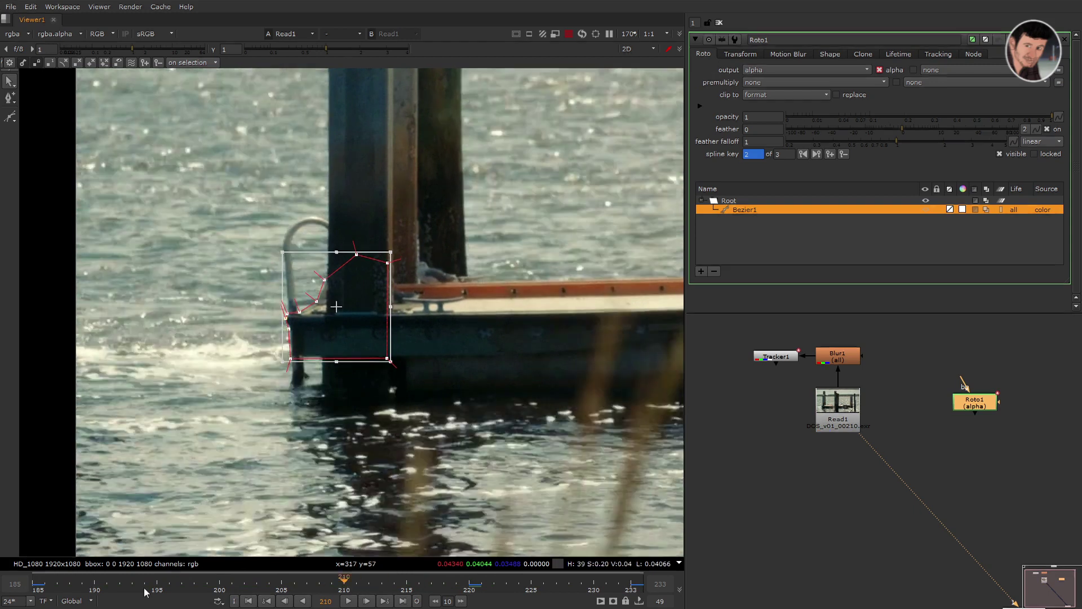
pyautogui.click(249, 602)
pyautogui.click(902, 427)
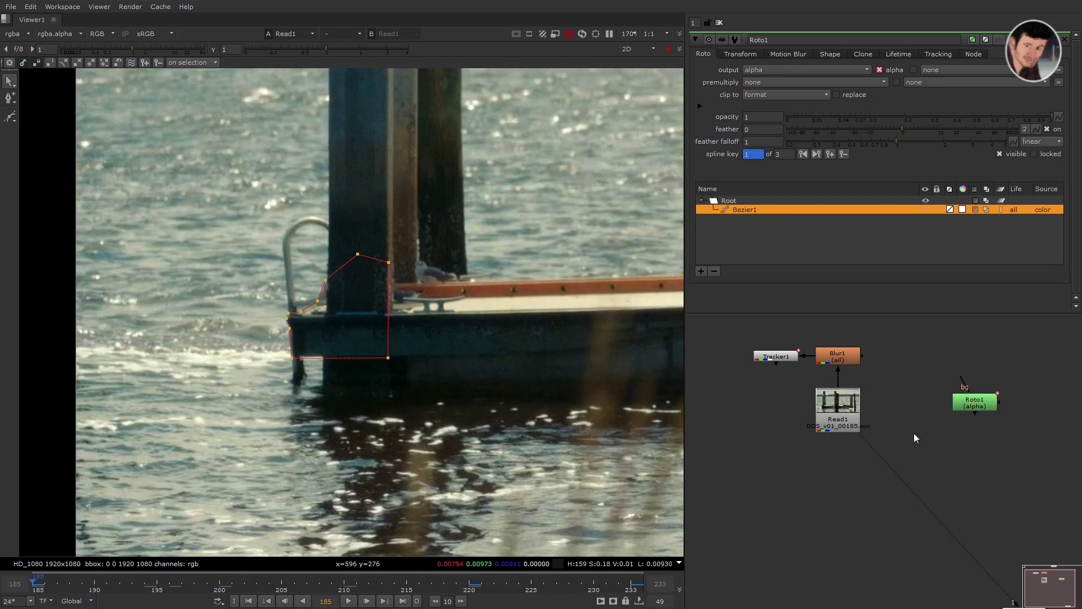
pyautogui.press('Tab')
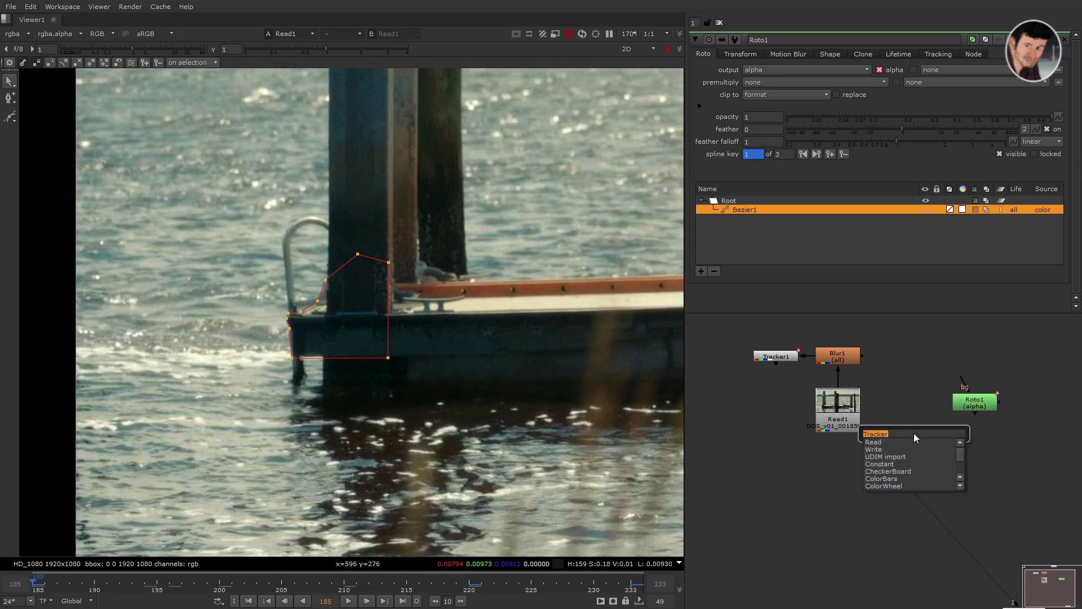
pyautogui.write('tra')
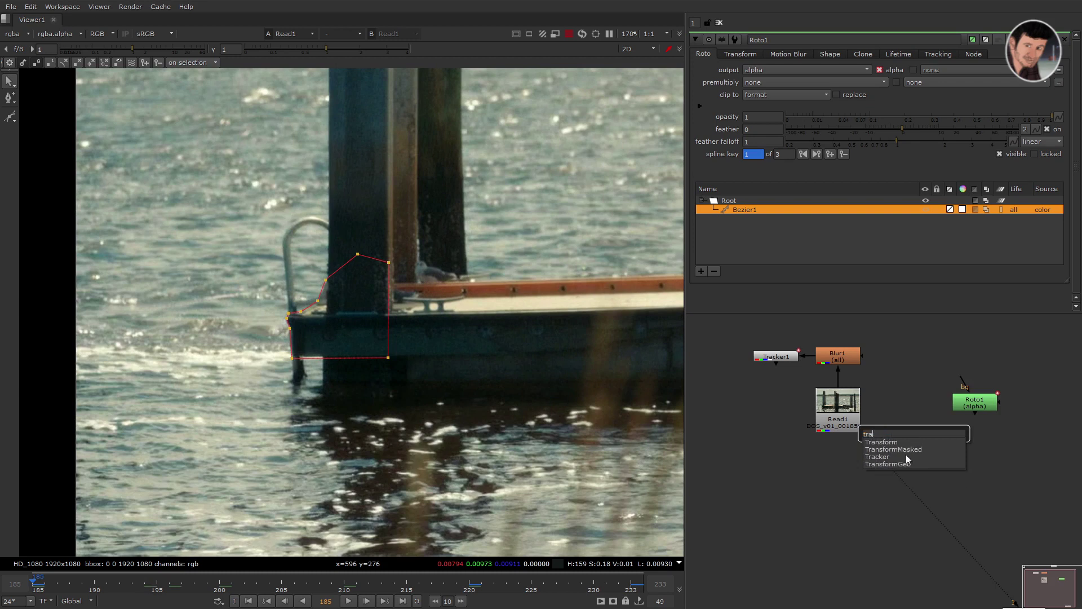
pyautogui.press('Return')
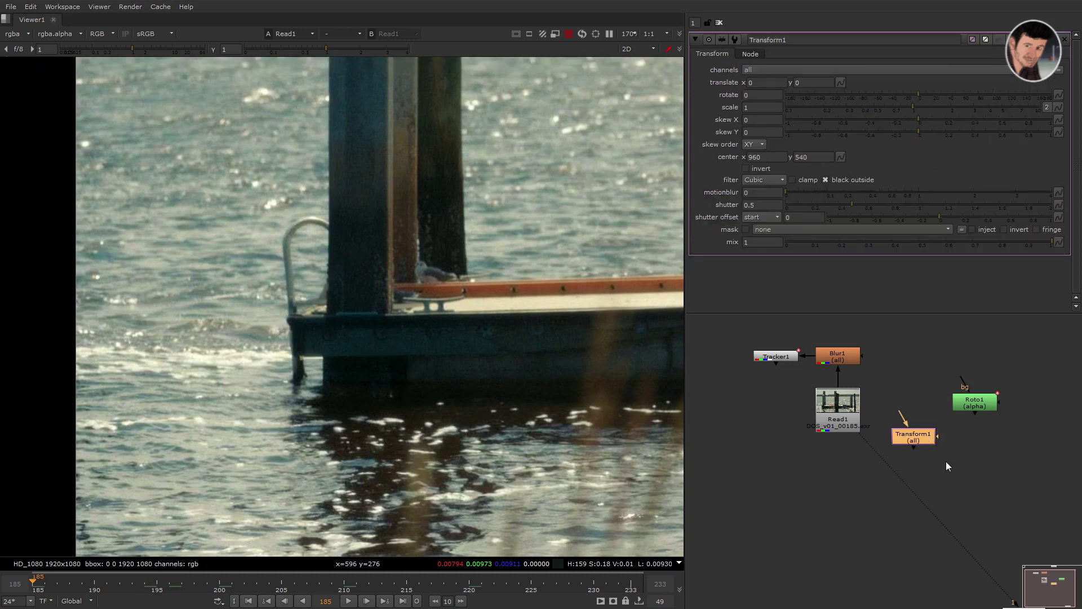
pyautogui.press('Delete')
# - Add a TransformMasked node fed by Read1 and connect its mask input to Roto1
pyautogui.press('Tab')
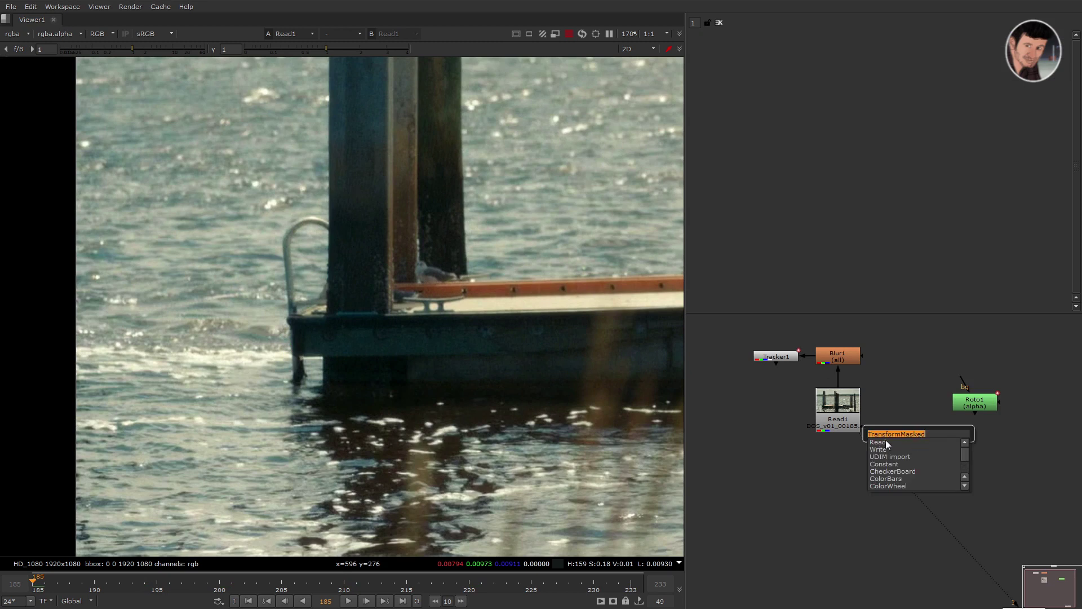
pyautogui.press('Return')
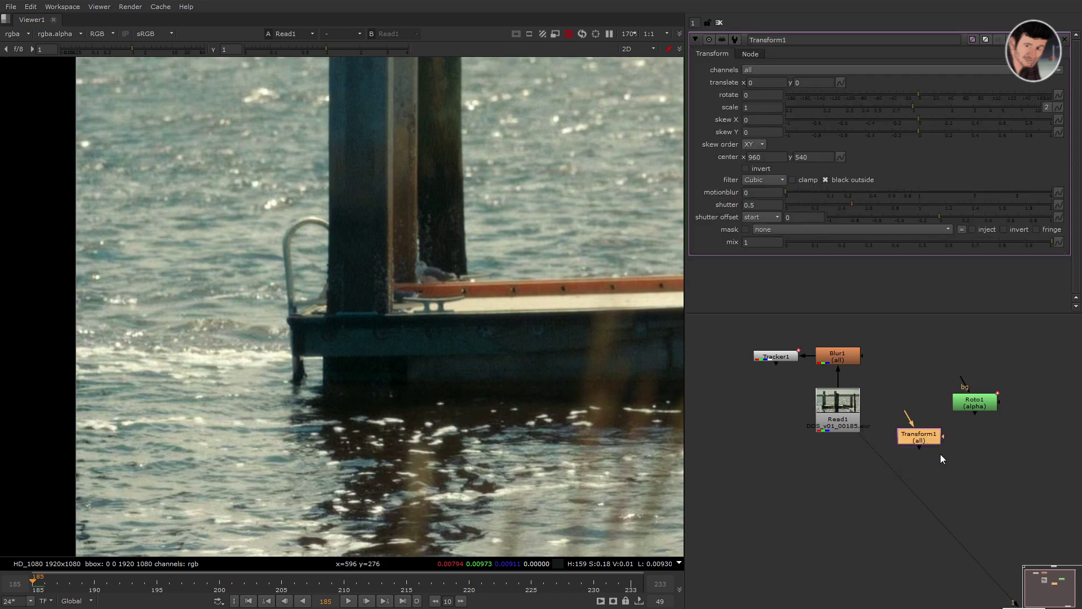
pyautogui.moveTo(914, 448); pyautogui.dragTo(838, 407)
pyautogui.click(801, 465)
pyautogui.moveTo(857, 492); pyautogui.dragTo(1016, 506)
# - Align Roto1 level with Transform1 and route a separate branch from Read1 through two dots beside Transform1
pyautogui.moveTo(1016, 505); pyautogui.dragTo(908, 399, button='middle')
pyautogui.scroll(-2, 908, 398)
pyautogui.moveTo(930, 474); pyautogui.dragTo(766, 485)
pyautogui.moveTo(896, 392); pyautogui.dragTo(918, 391)
pyautogui.moveTo(853, 417); pyautogui.dragTo(899, 439, button='middle')
pyautogui.moveTo(806, 510); pyautogui.dragTo(785, 466)
pyautogui.scroll(4, 786, 371)
pyautogui.press('\\')
pyautogui.moveTo(791, 411); pyautogui.dragTo(785, 434, button='middle')
pyautogui.press('ctrl')
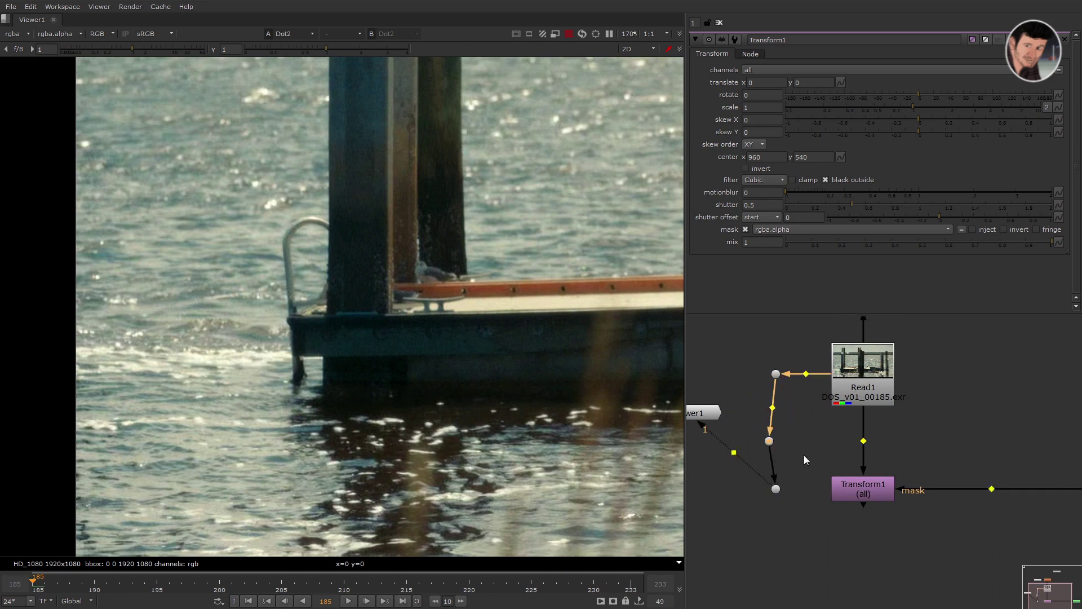
pyautogui.moveTo(741, 457); pyautogui.dragTo(803, 519)
# - Assign the Read1 dot branch to viewer input 1 and Transform1 to viewer input 2, and compare the two
pyautogui.click(863, 488)
pyautogui.press('2')
pyautogui.press('1')
pyautogui.moveTo(805, 526); pyautogui.dragTo(756, 511, button='middle')
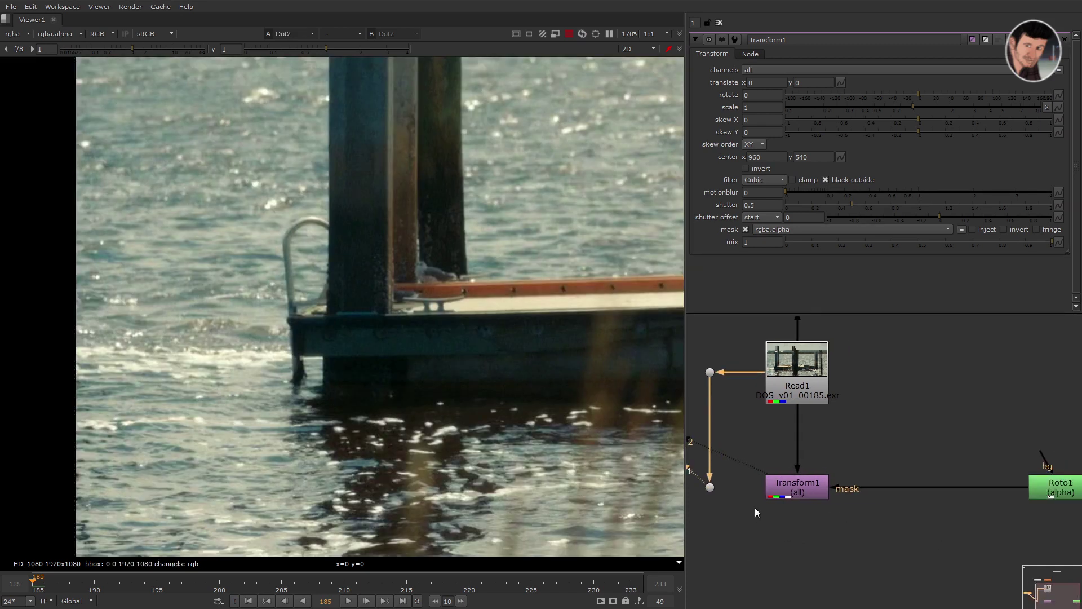
pyautogui.moveTo(744, 427); pyautogui.dragTo(863, 541)
pyautogui.press('2')
pyautogui.click(871, 543)
pyautogui.press('1')
pyautogui.press('2')
pyautogui.press('1')
pyautogui.press('2')
# - Move Transform1's center to the dock's left end at x 258, y 294 without shifting the image
pyautogui.press('f')
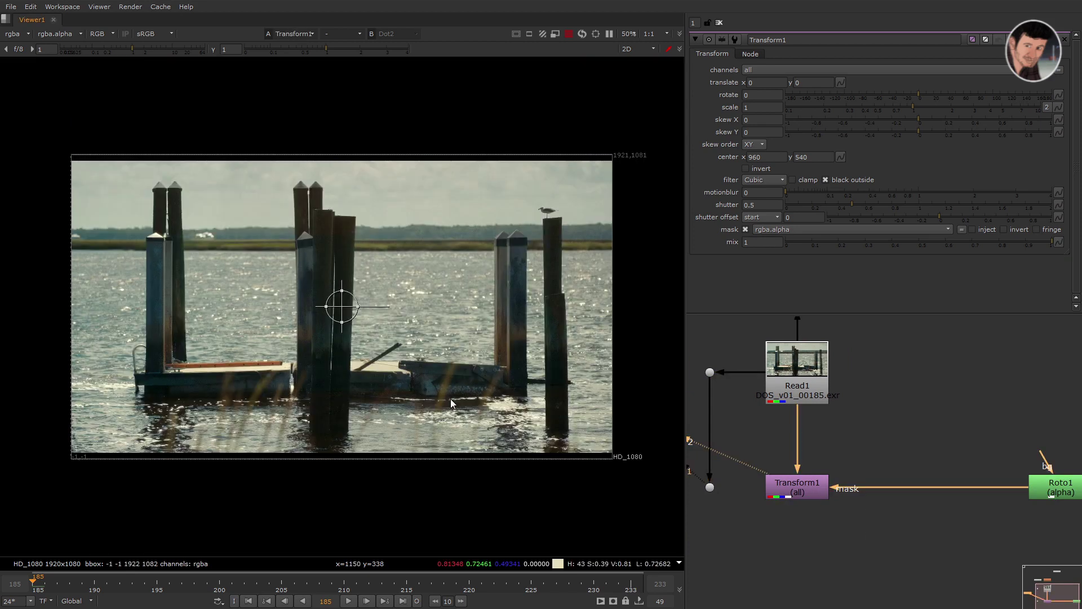
pyautogui.moveTo(451, 398); pyautogui.dragTo(481, 417, button='middle')
pyautogui.click(810, 493)
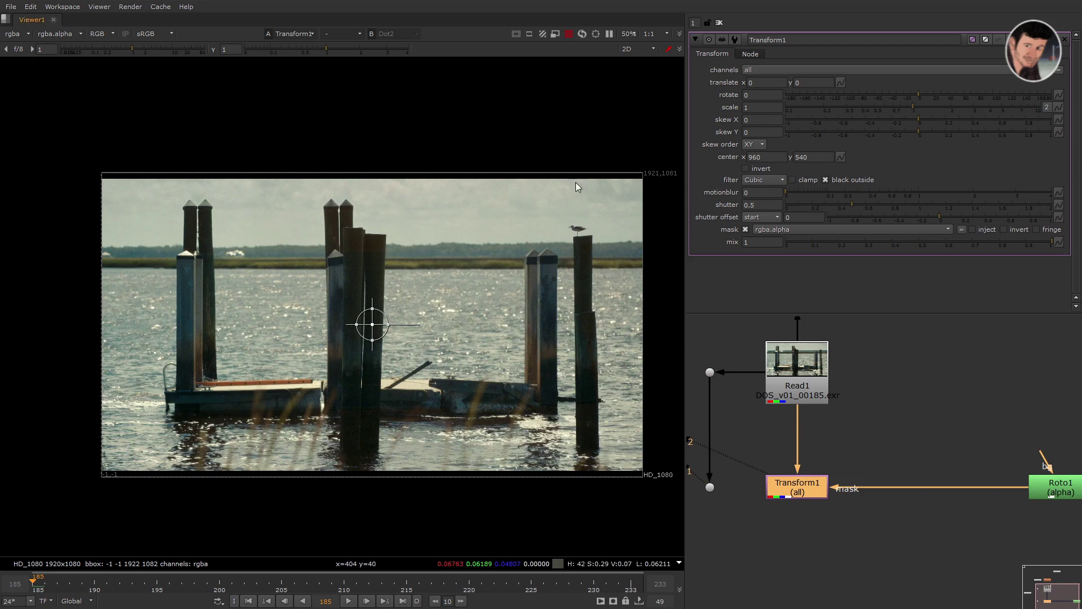
pyautogui.moveTo(448, 261); pyautogui.dragTo(536, 259, button='middle')
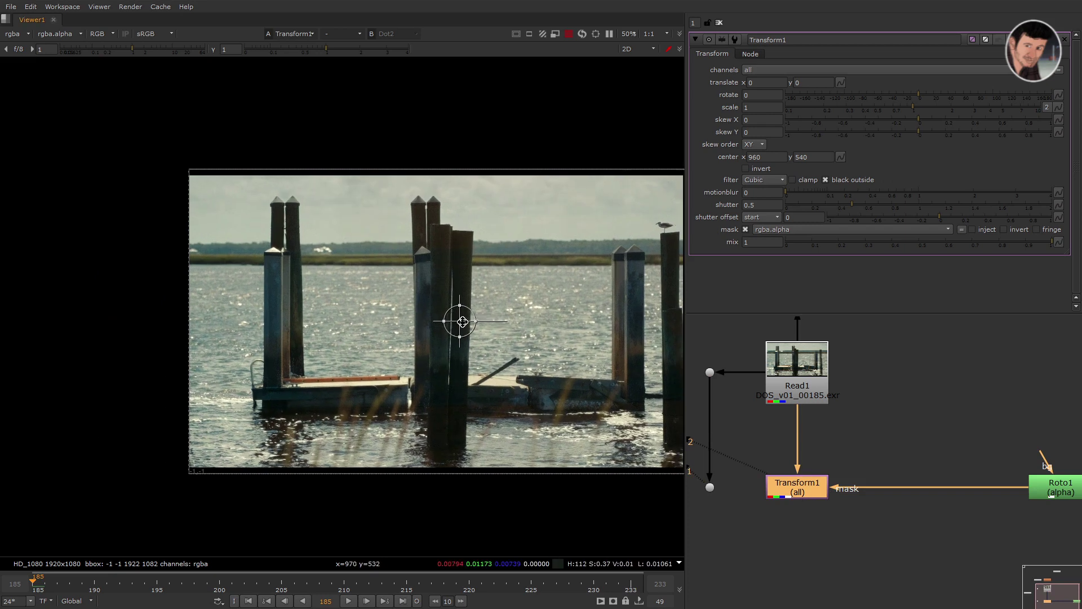
pyautogui.keyDown('ctrl'); pyautogui.moveTo(462, 322); pyautogui.dragTo(265, 390); pyautogui.keyUp('ctrl')
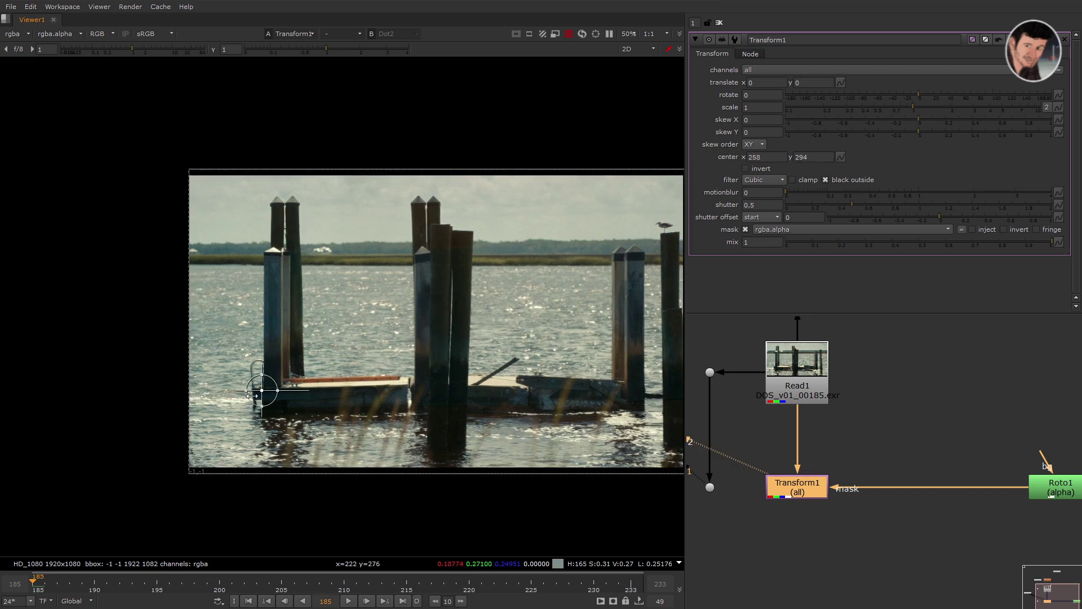
pyautogui.scroll(2, 260, 404)
pyautogui.moveTo(275, 426); pyautogui.dragTo(348, 414, button='middle')
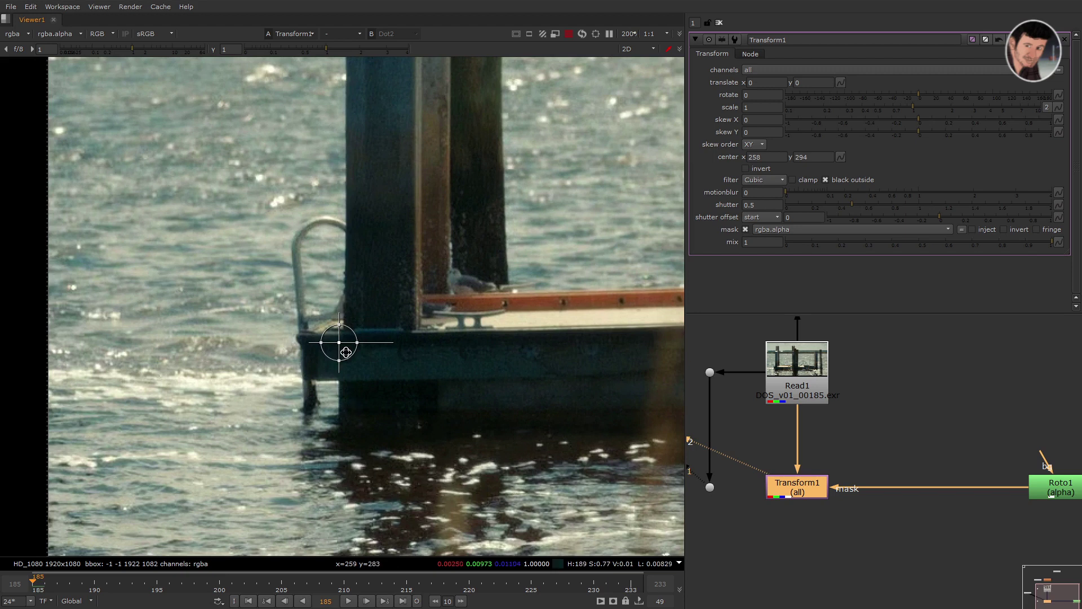
pyautogui.moveTo(818, 457); pyautogui.dragTo(880, 434, button='middle')
pyautogui.moveTo(838, 404); pyautogui.dragTo(700, 550)
pyautogui.click(916, 531)
pyautogui.moveTo(455, 456); pyautogui.dragTo(253, 282)
pyautogui.moveTo(198, 254); pyautogui.dragTo(417, 440)
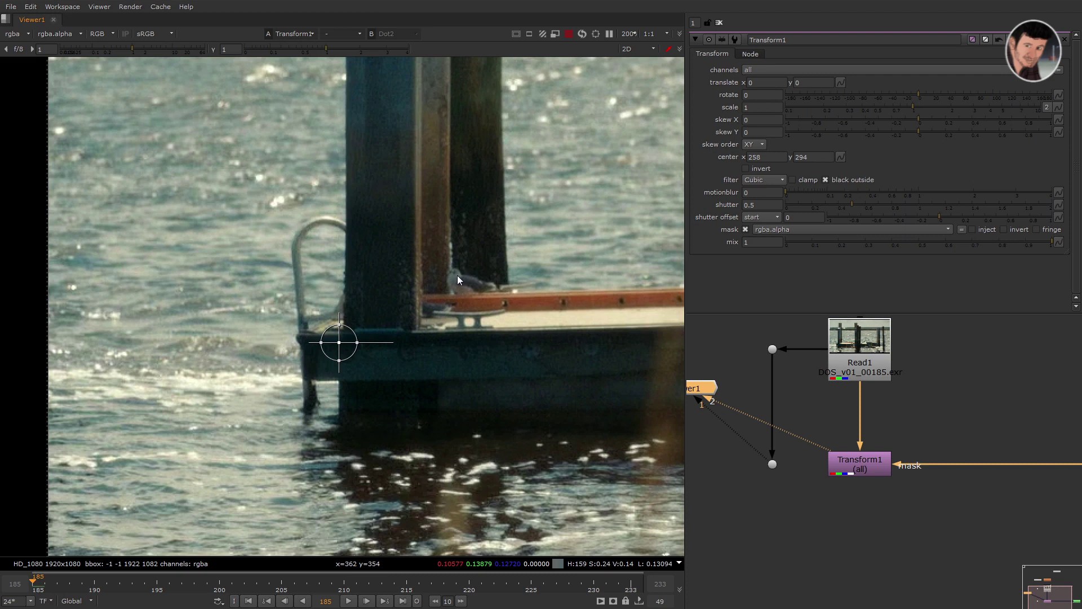
# - Nudge the masked dock end inward and slightly down until Transform1's translate is x 83, y -7
pyautogui.press('KP_6')
pyautogui.press('KP_6')
pyautogui.press('KP_6')
pyautogui.press('KP_6')
pyautogui.press('KP_6')
pyautogui.press('KP_6')
pyautogui.press('KP_6')
pyautogui.press('KP_6')
pyautogui.press('KP_6')
pyautogui.press('KP_6')
pyautogui.press('KP_6')
pyautogui.press('KP_6')
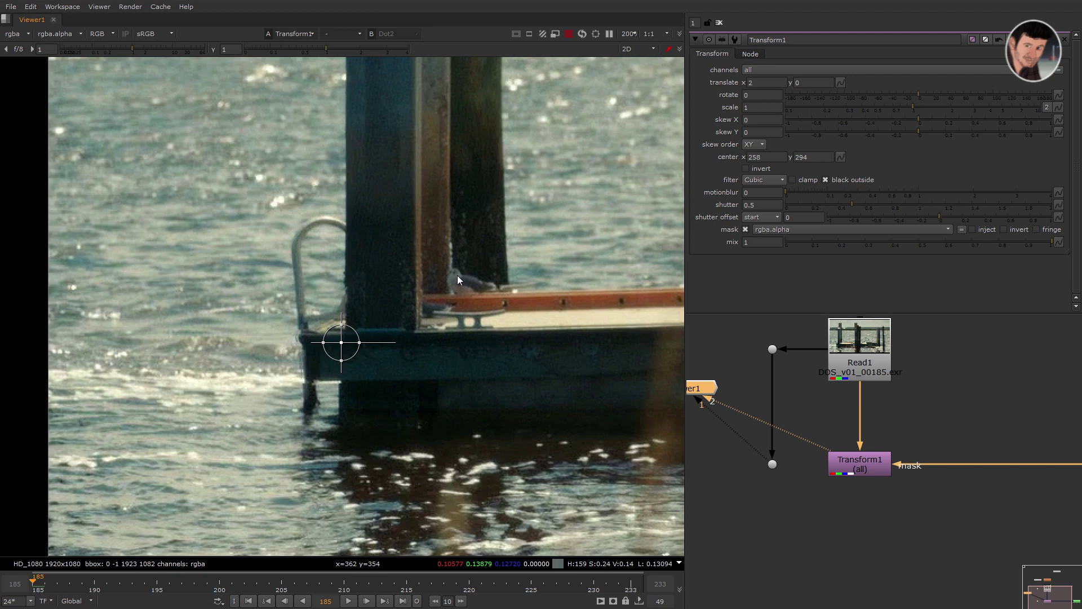
pyautogui.press('KP_6')
pyautogui.press('KP_6')
pyautogui.press('KP_6')
pyautogui.press('KP_6')
pyautogui.press('KP_6')
pyautogui.press('KP_6')
pyautogui.press('KP_6')
pyautogui.press('KP_6')
pyautogui.press('KP_6')
pyautogui.press('KP_6')
pyautogui.press('KP_6')
pyautogui.press('KP_6')
pyautogui.press('KP_6')
pyautogui.press('KP_6')
pyautogui.press('KP_6')
pyautogui.press('KP_6')
pyautogui.press('KP_6')
pyautogui.press('KP_6')
pyautogui.press('KP_6')
pyautogui.press('KP_6')
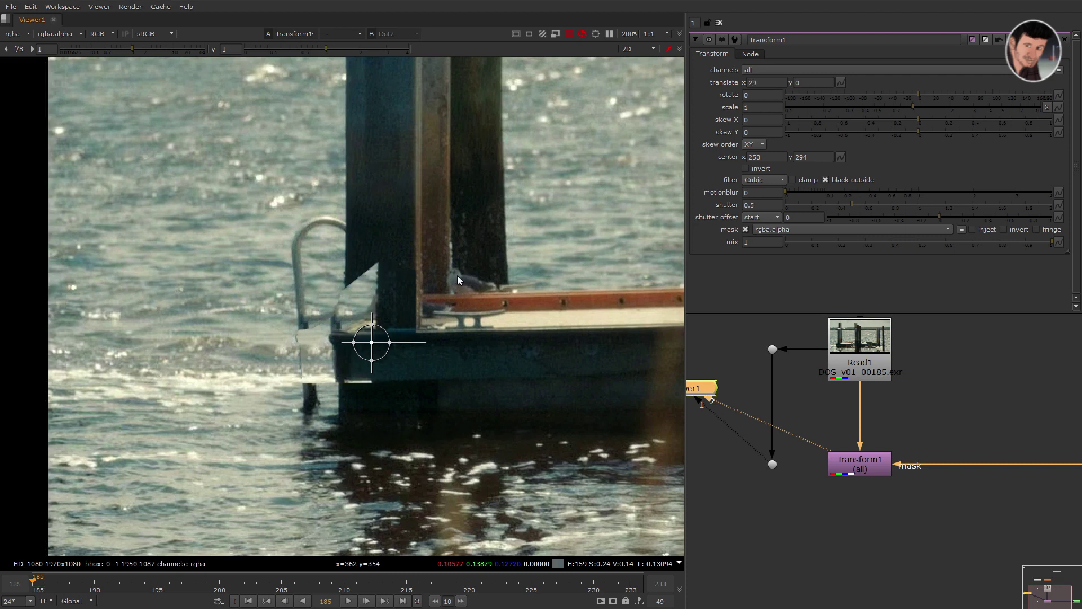
pyautogui.press('KP_6')
pyautogui.press('KP_6')
pyautogui.press('KP_6')
pyautogui.press('KP_6')
pyautogui.press('KP_6')
pyautogui.press('KP_6')
pyautogui.press('KP_6')
pyautogui.press('KP_6')
pyautogui.press('KP_6')
pyautogui.press('KP_6')
pyautogui.press('KP_6')
pyautogui.press('KP_6')
pyautogui.press('KP_6')
pyautogui.press('KP_6')
pyautogui.press('KP_6')
pyautogui.press('KP_6')
pyautogui.press('KP_6')
pyautogui.press('KP_6')
pyautogui.press('KP_6')
pyautogui.press('KP_6')
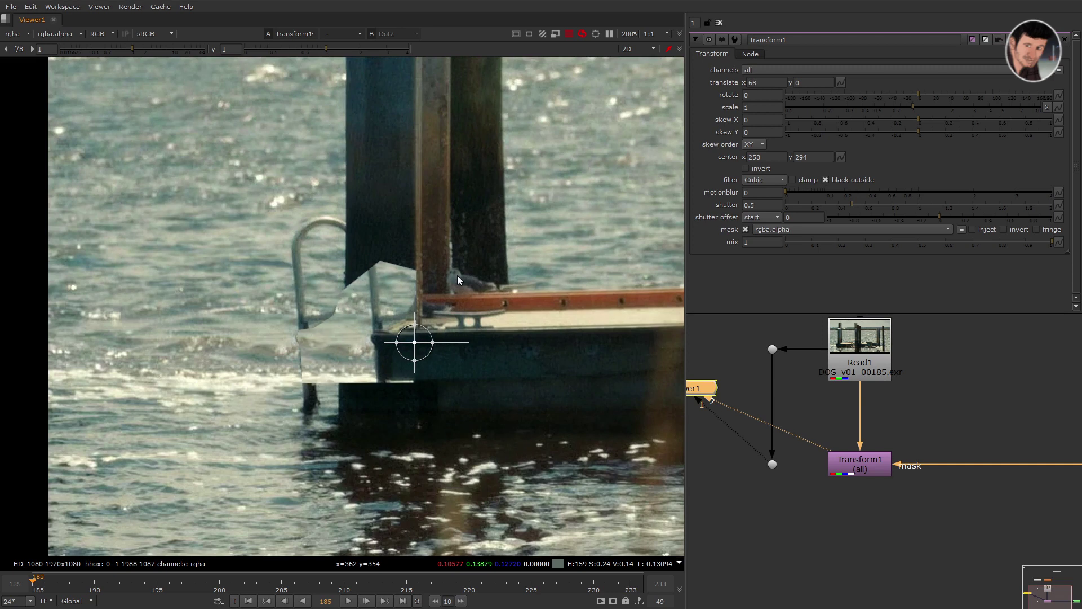
pyautogui.press('KP_2')
pyautogui.press('KP_2')
pyautogui.press('KP_2')
pyautogui.press('KP_2')
pyautogui.press('KP_2')
pyautogui.press('KP_2')
pyautogui.press('KP_2')
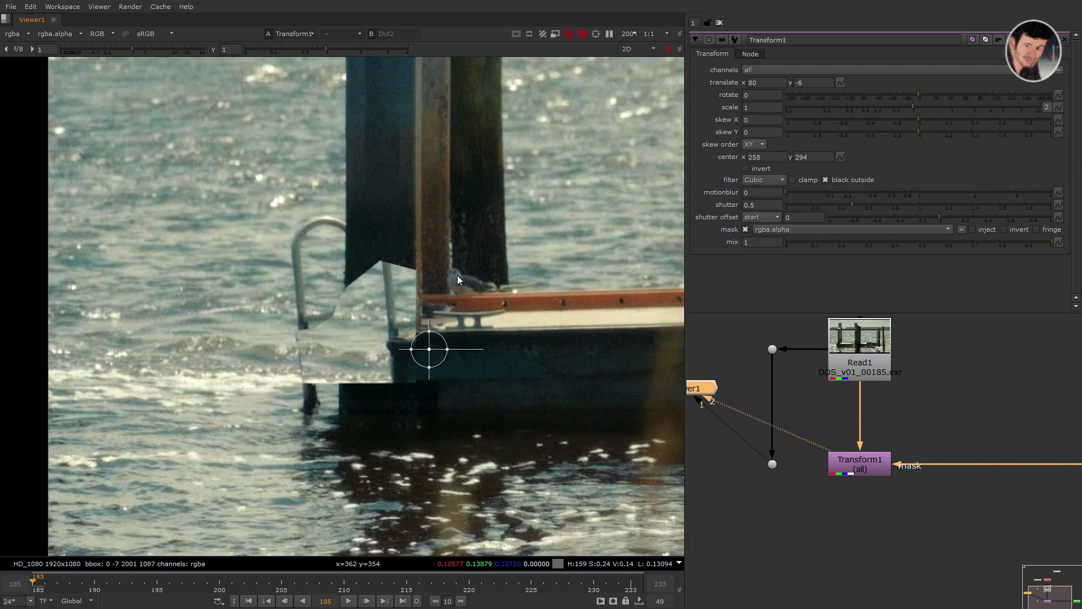
pyautogui.press('KP_6')
pyautogui.press('KP_6')
pyautogui.press('KP_6')
pyautogui.press('KP_6')
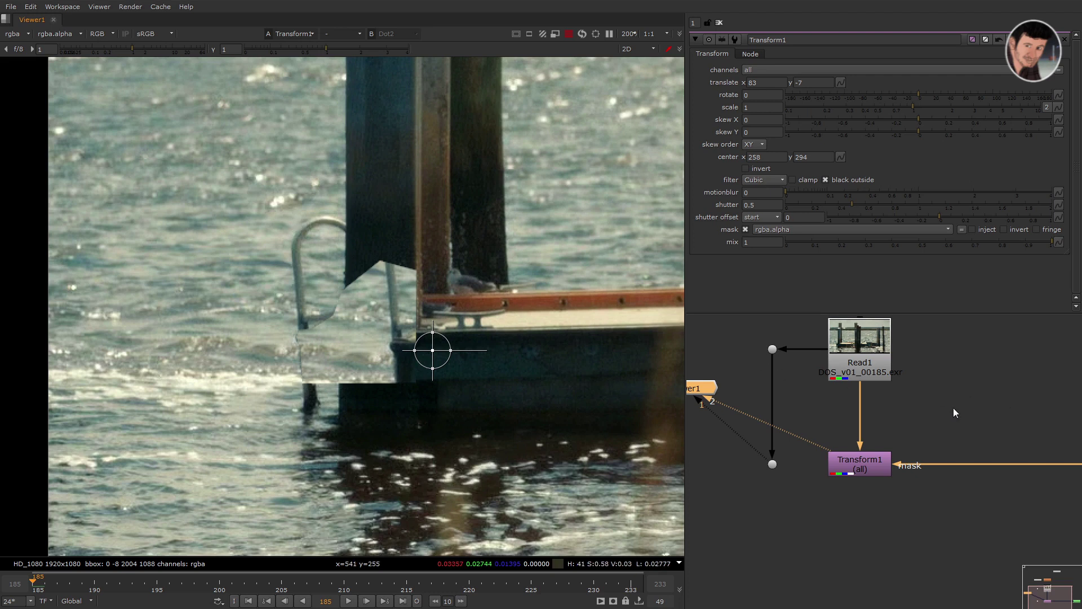
pyautogui.moveTo(952, 408); pyautogui.dragTo(885, 420, button='middle')
pyautogui.press('Tab')
pyautogui.write('er')
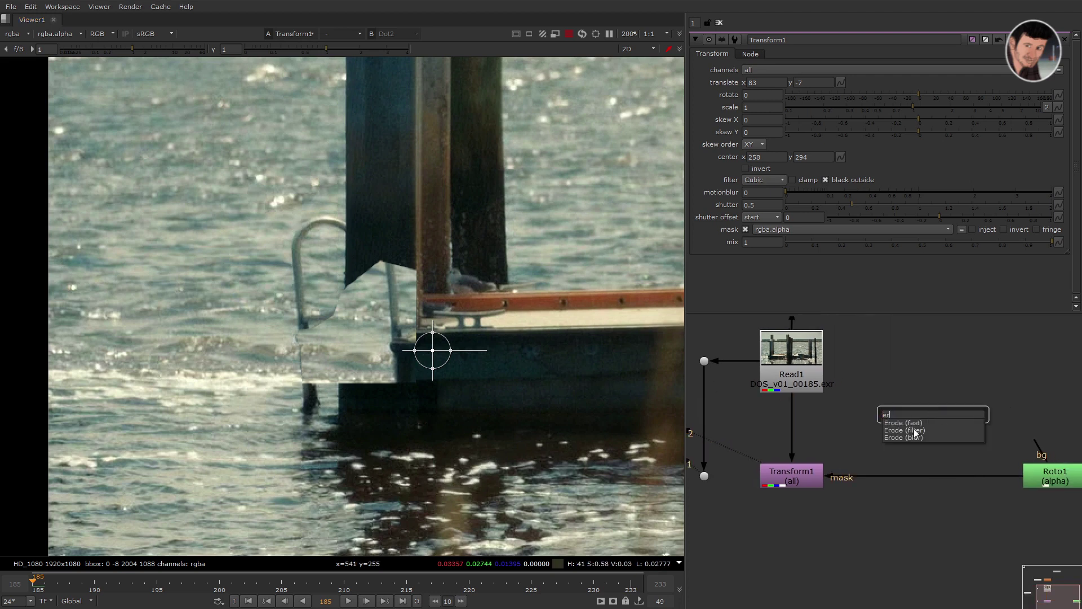
pyautogui.press('Escape')
# - Insert an Erode (filter) node between Roto1 and Transform1's mask input
pyautogui.press('Tab')
pyautogui.write('er')
pyautogui.click(913, 403)
pyautogui.moveTo(940, 424); pyautogui.dragTo(960, 478)
# - Place Roto1 directly above FilterErode1 and snap the nodes into tidy alignment
pyautogui.moveTo(1063, 485); pyautogui.dragTo(954, 404)
pyautogui.click(986, 432)
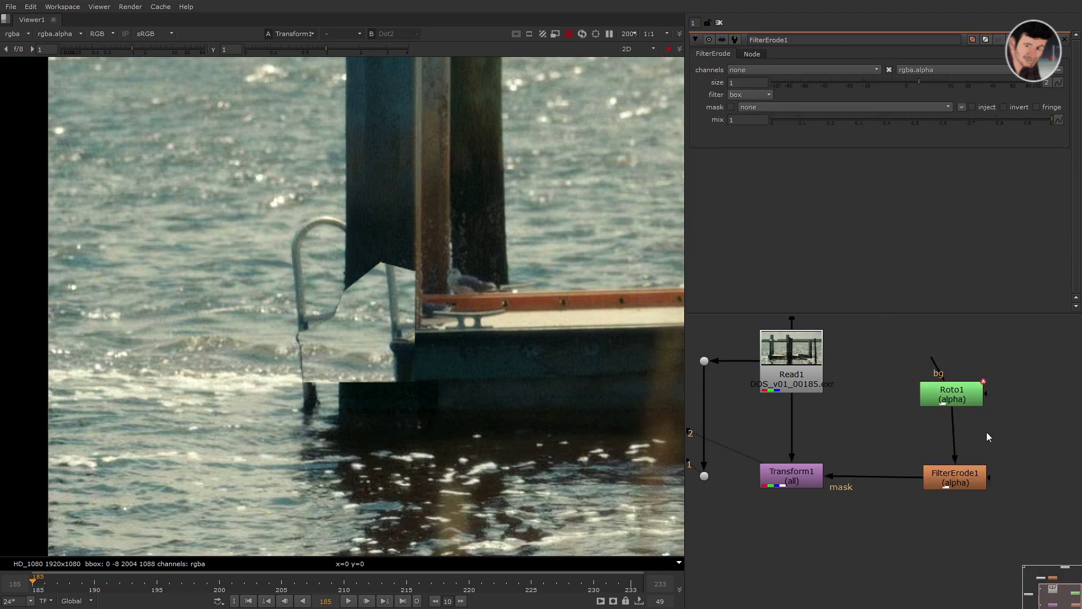
pyautogui.press('\\')
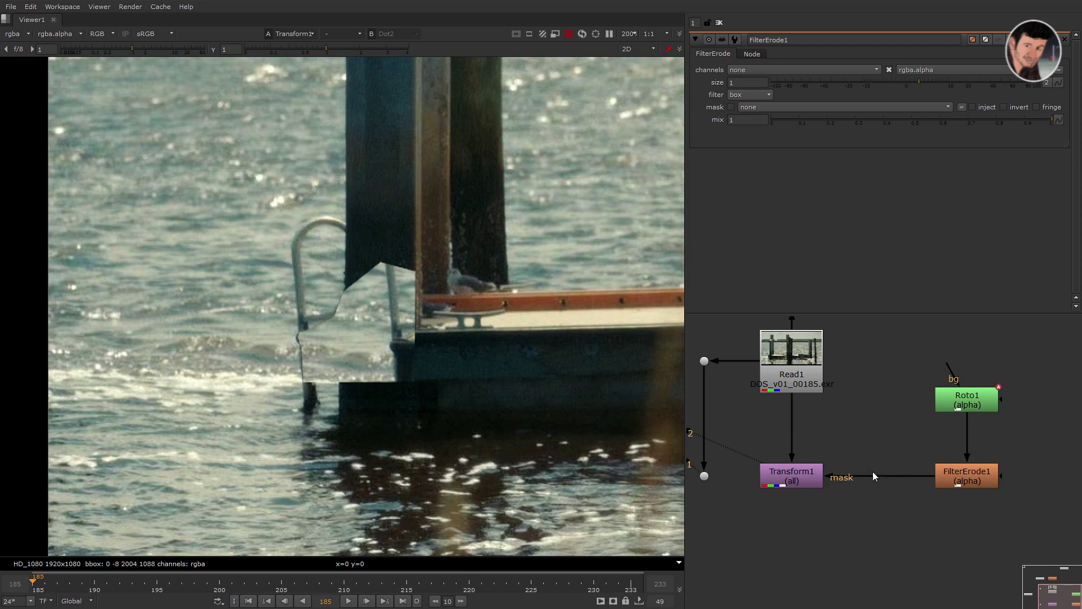
pyautogui.moveTo(769, 472); pyautogui.dragTo(818, 469, button='middle')
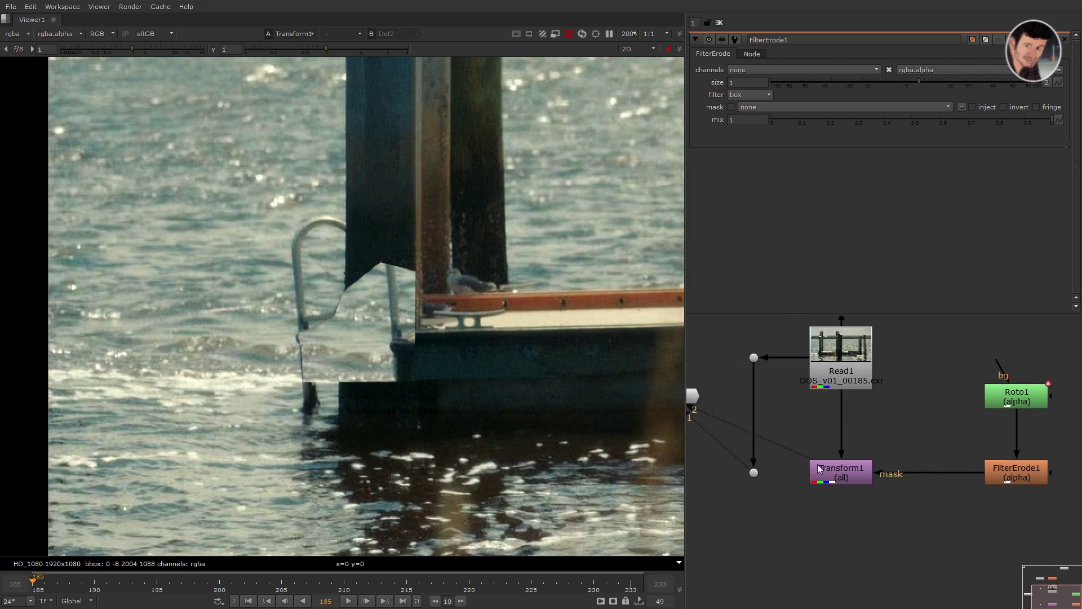
# - Try FilterErode1 sizes of 2, -2 and -3, and settle on -4 to expand the matte
pyautogui.click(742, 82)
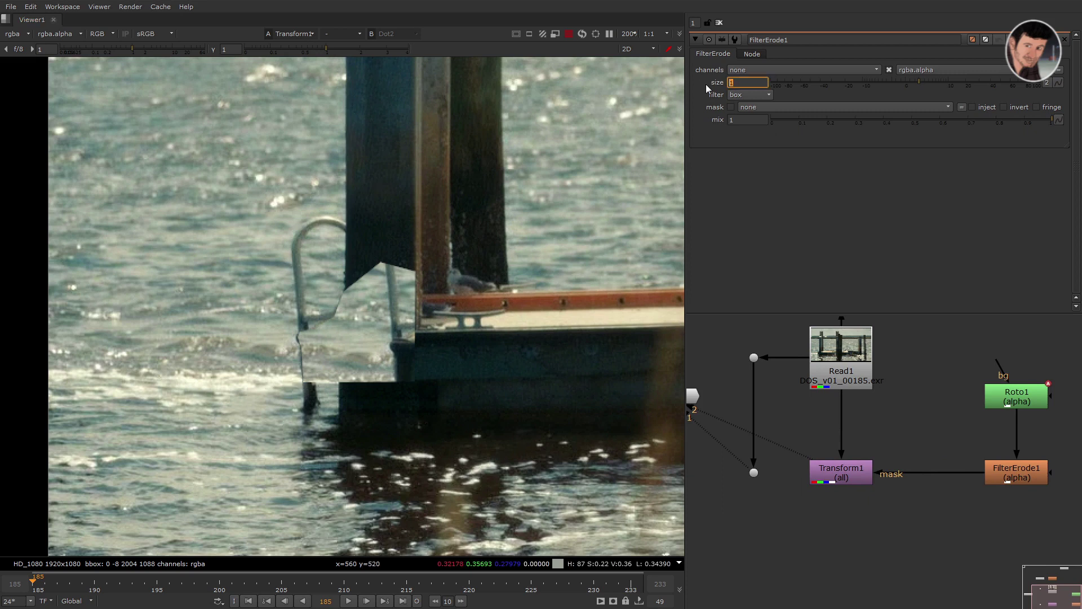
pyautogui.press('Return')
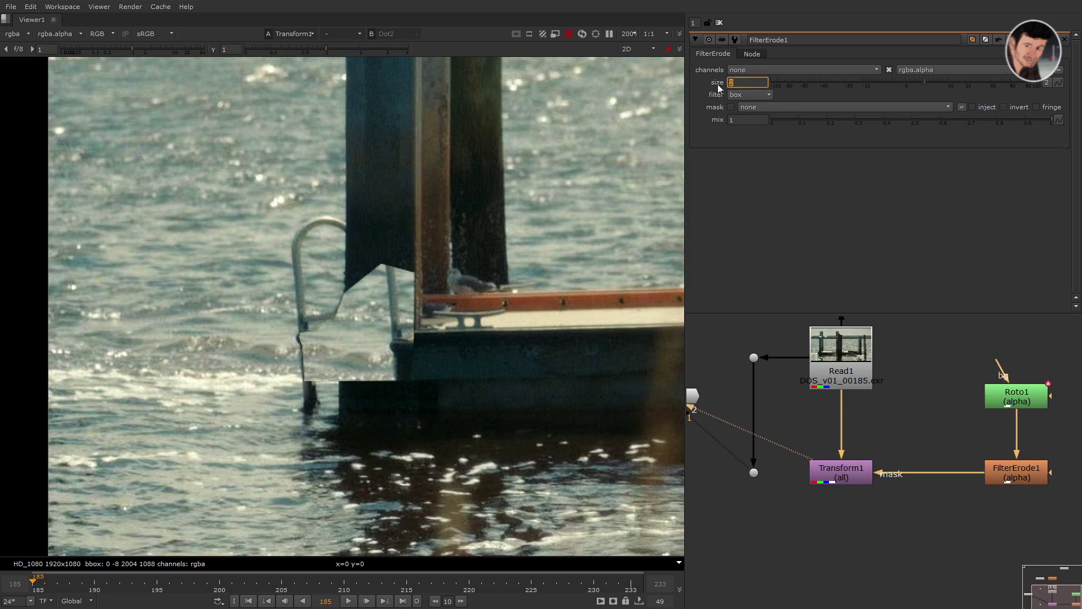
pyautogui.write('-2')
pyautogui.press('Return')
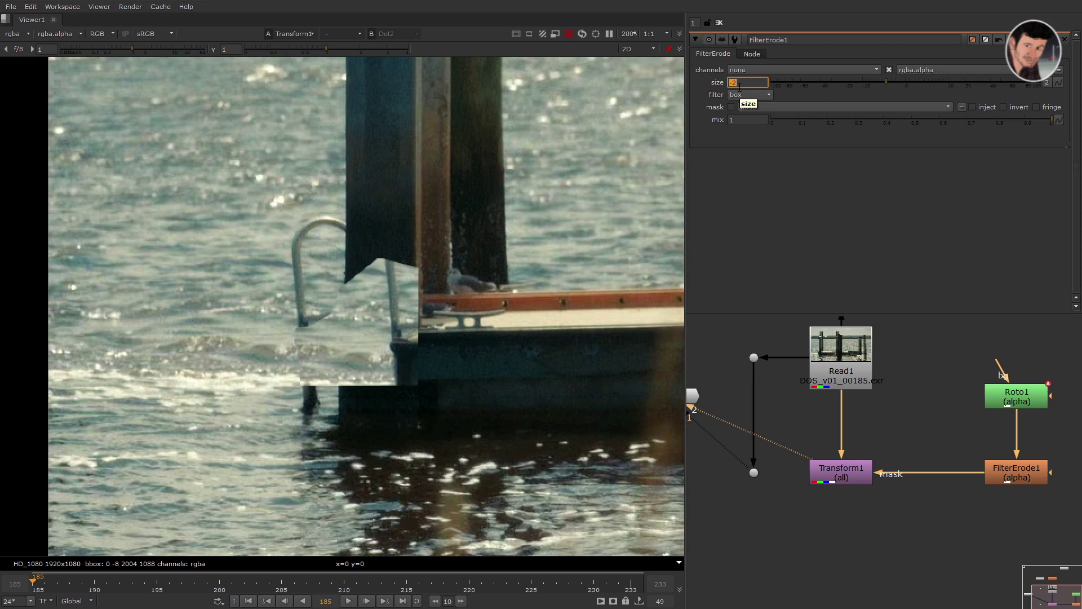
pyautogui.write('-3')
pyautogui.press('Return')
pyautogui.write('-4')
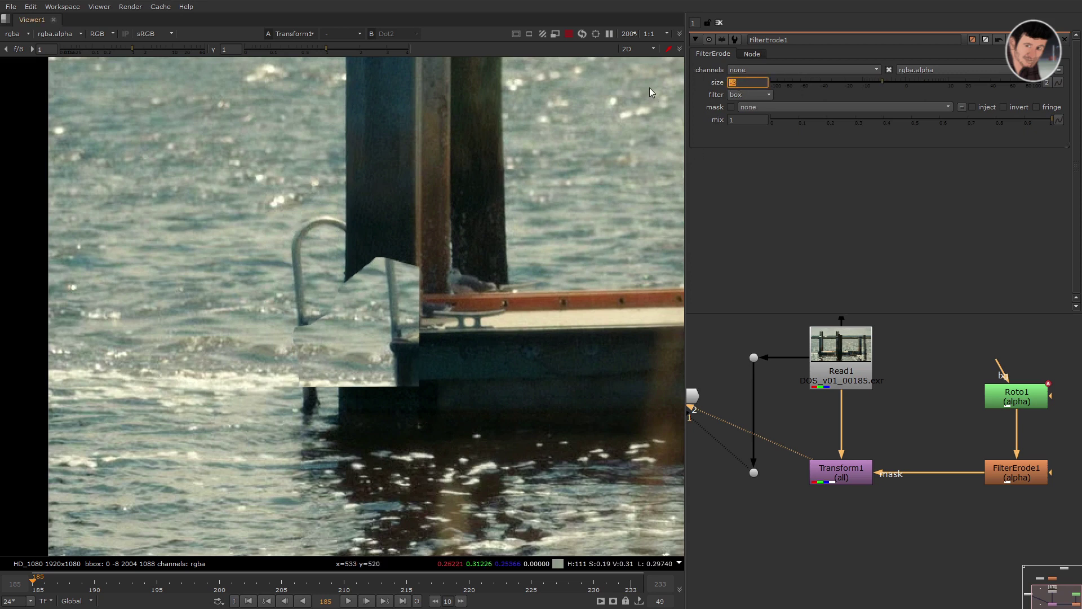
pyautogui.press('Return')
pyautogui.click(520, 294)
# - Move Roto1 and FilterErode1 together farther away from Transform1 to make room for another node
pyautogui.moveTo(969, 398); pyautogui.dragTo(954, 399, button='middle')
pyautogui.moveTo(1066, 380); pyautogui.dragTo(1033, 478)
pyautogui.click(947, 443)
pyautogui.press('Tab')
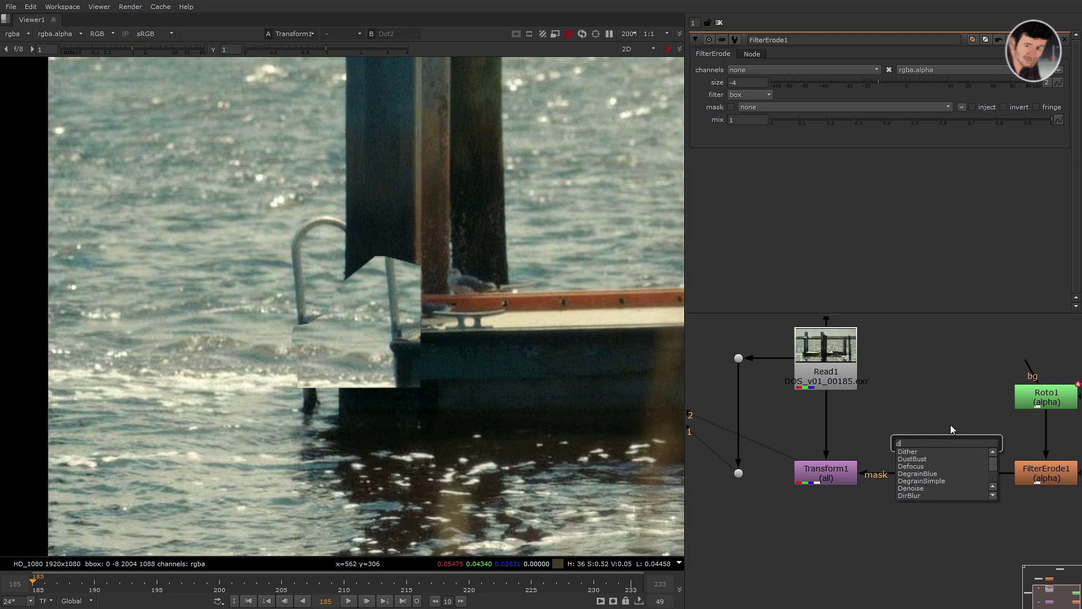
pyautogui.press('Escape')
pyautogui.press('Tab')
pyautogui.write('ed')
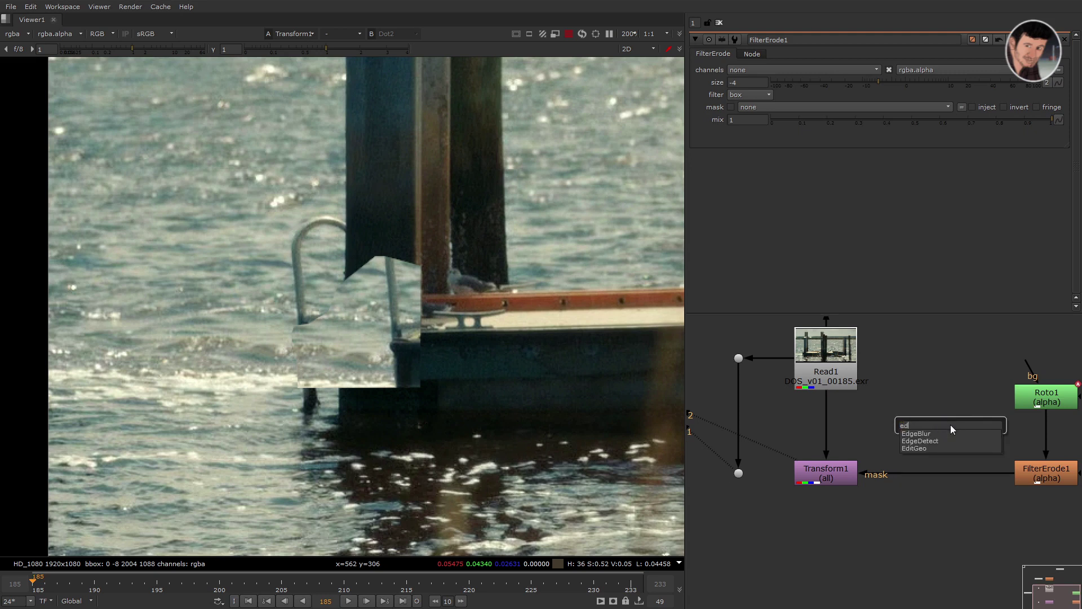
pyautogui.press('Escape')
# - Insert an EdgeBlur node between FilterErode1 and Transform1's mask input, level with both nodes
pyautogui.press('Tab')
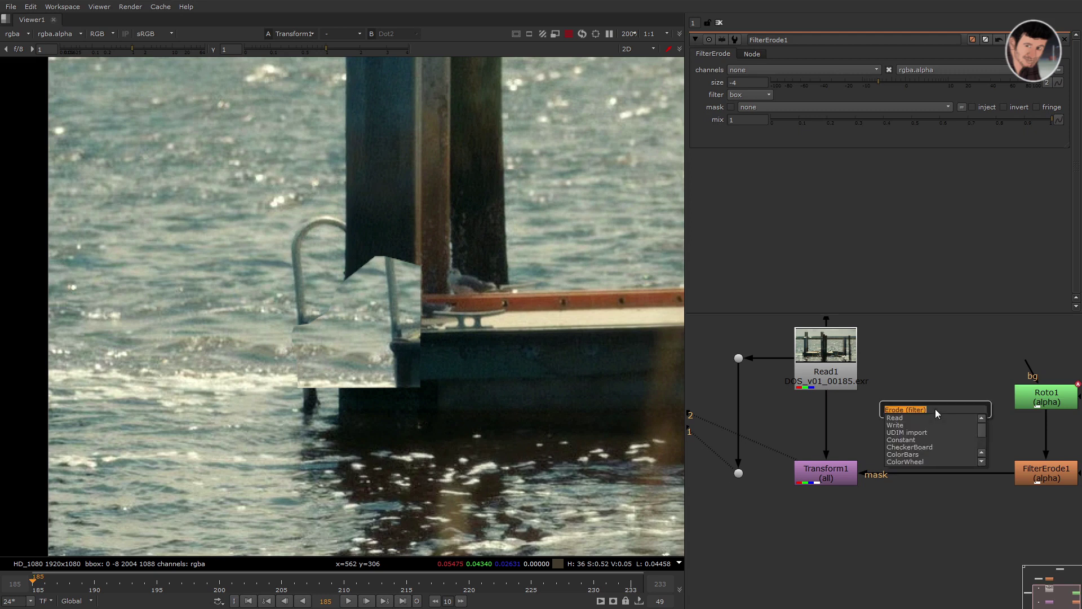
pyautogui.write('edg')
pyautogui.press('Return')
pyautogui.moveTo(952, 465); pyautogui.dragTo(951, 470)
pyautogui.moveTo(964, 454); pyautogui.dragTo(932, 447, button='middle')
pyautogui.scroll(-1, 932, 448)
pyautogui.scroll(-1, 933, 447)
pyautogui.scroll(1, 905, 450)
pyautogui.click(970, 468)
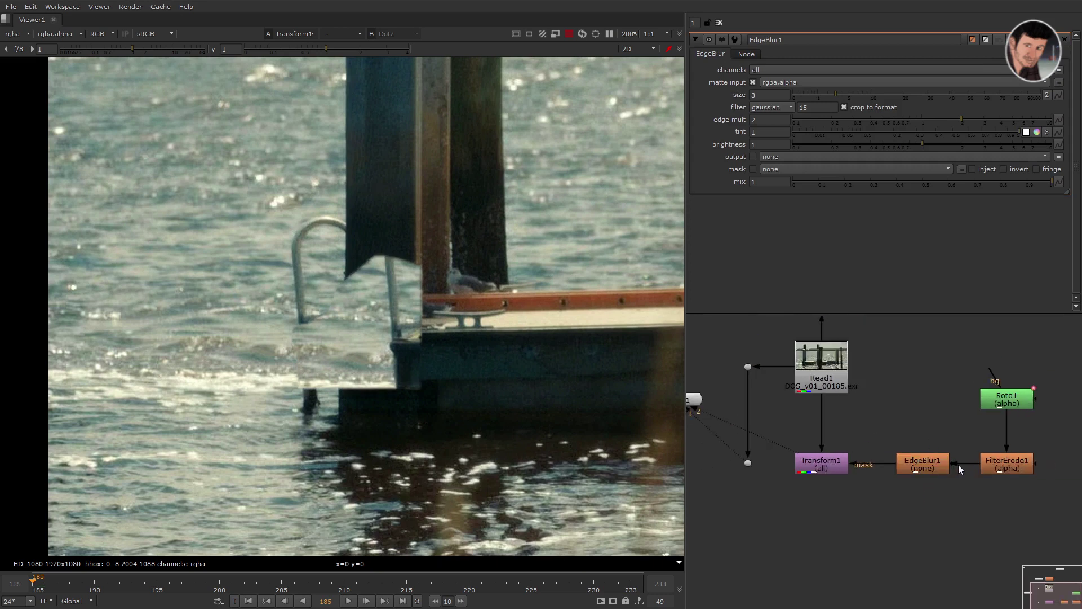
# - Compare the original plate on viewer input 1 with the Transform1 result on viewer input 2
pyautogui.moveTo(779, 418); pyautogui.dragTo(710, 524)
pyautogui.press('1')
pyautogui.click(851, 492)
pyautogui.press('2')
pyautogui.press('1')
pyautogui.press('2')
pyautogui.click(868, 488)
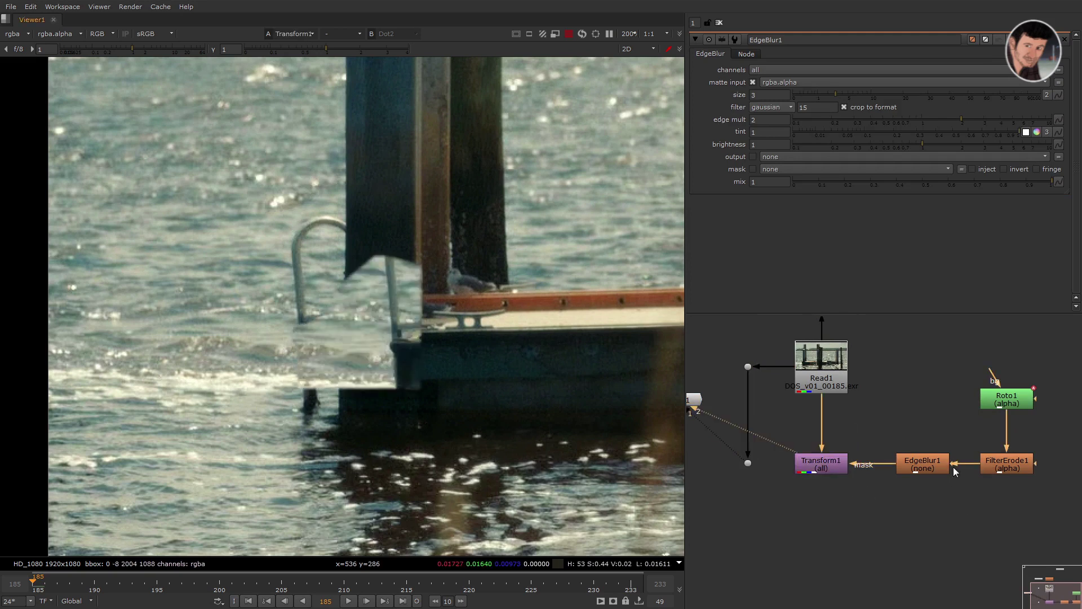
# - Raise EdgeBlur1's size to about 12.2 to soften the matte edge
pyautogui.click(935, 463)
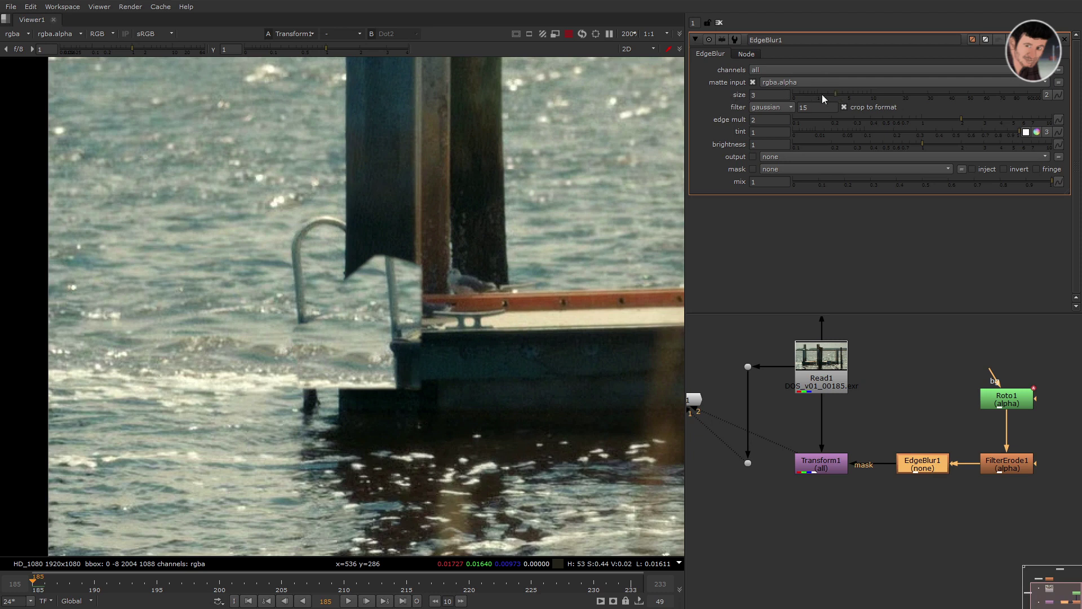
pyautogui.moveTo(837, 97); pyautogui.dragTo(878, 96)
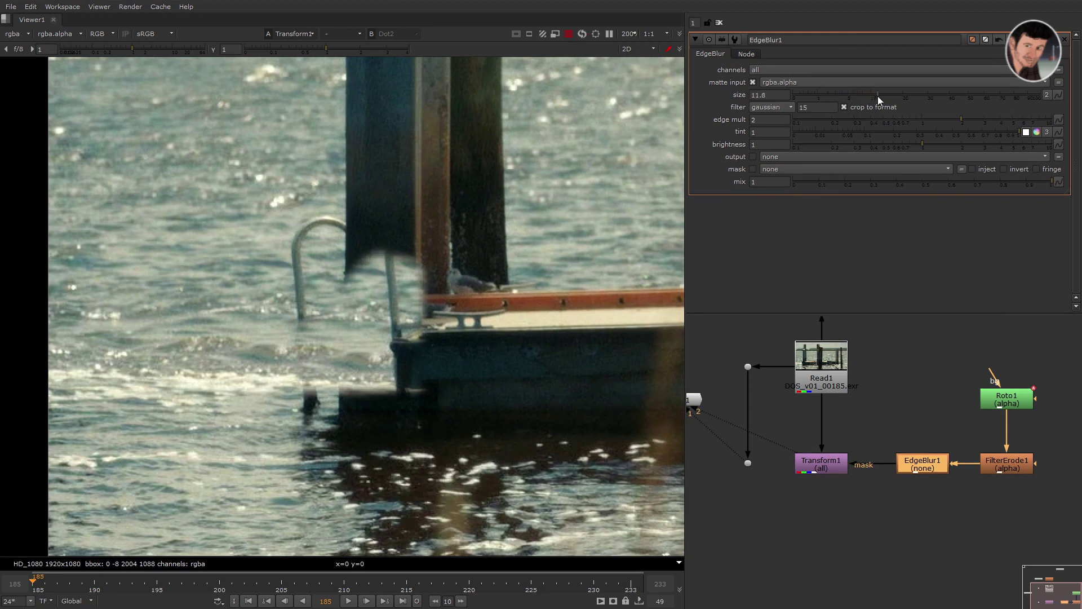
pyautogui.scroll(-3, 437, 367)
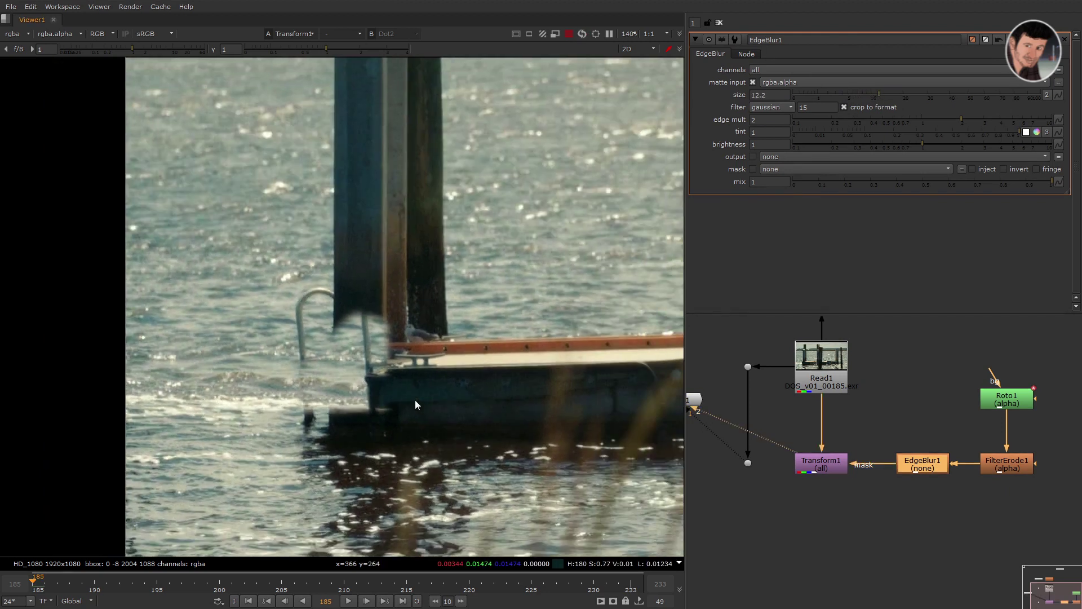
# - Play back the Transform1 result across the frame range to check the softened dock edge
pyautogui.press('l')
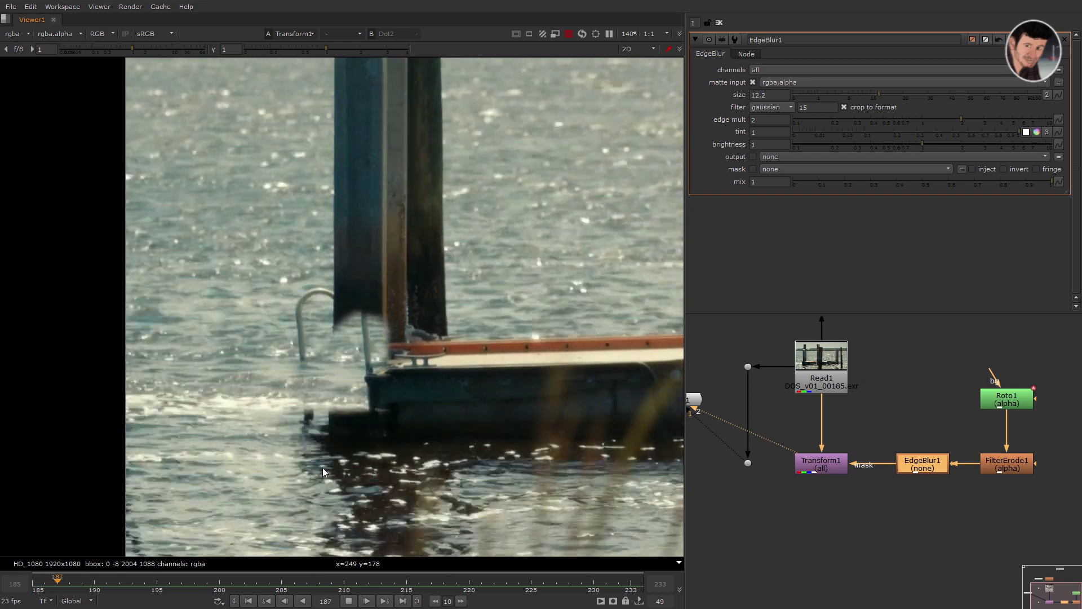
pyautogui.scroll(-2, 326, 465)
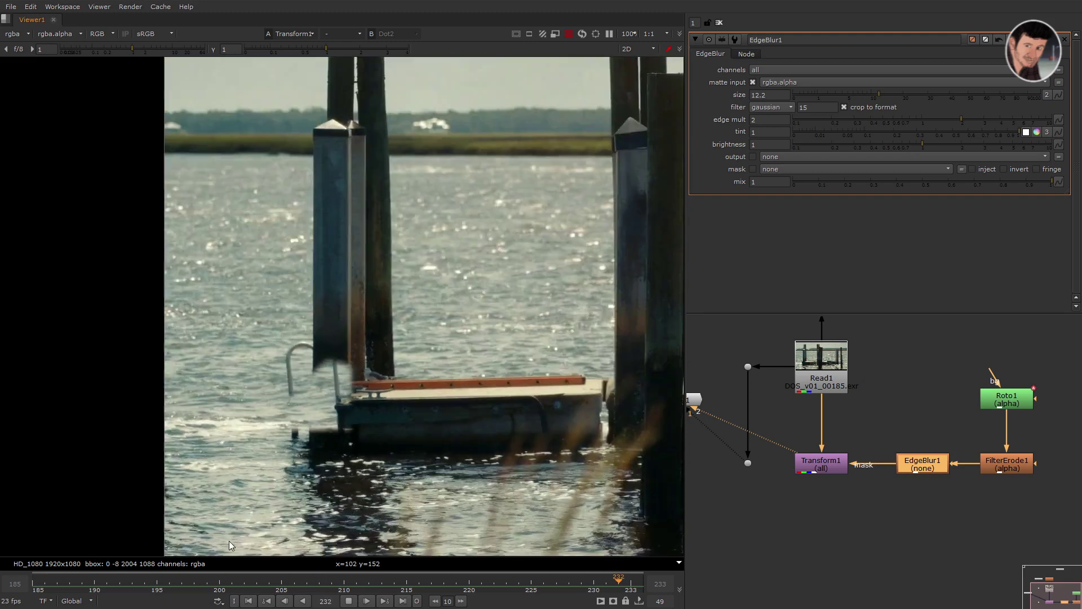
pyautogui.scroll(-1, 370, 458)
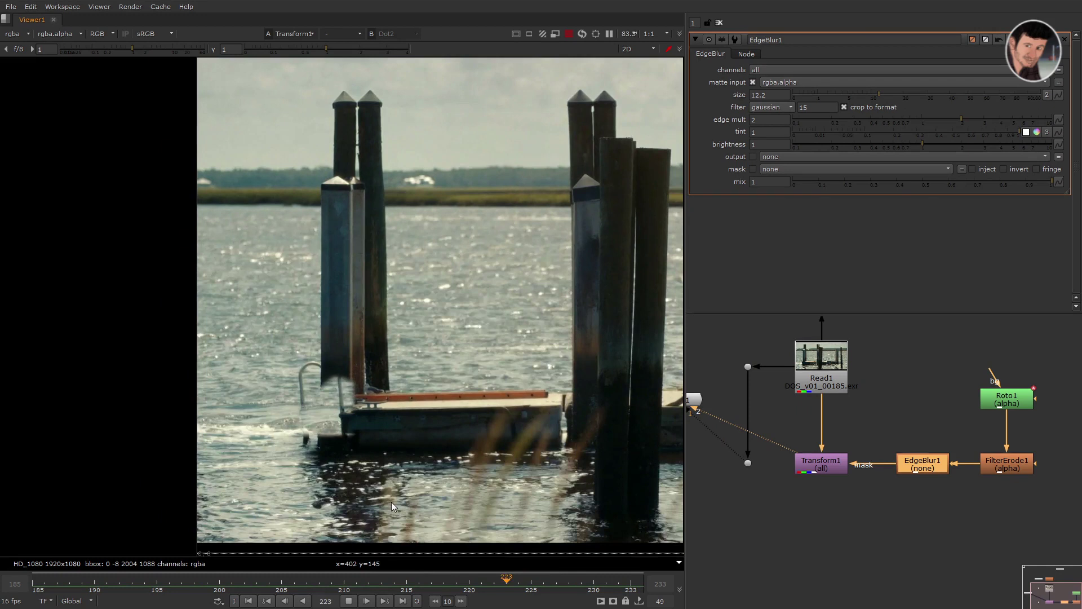
pyautogui.click(350, 601)
# - Set FilterErode1's size to -6 to expand the dock matte
pyautogui.doubleClick(1005, 470)
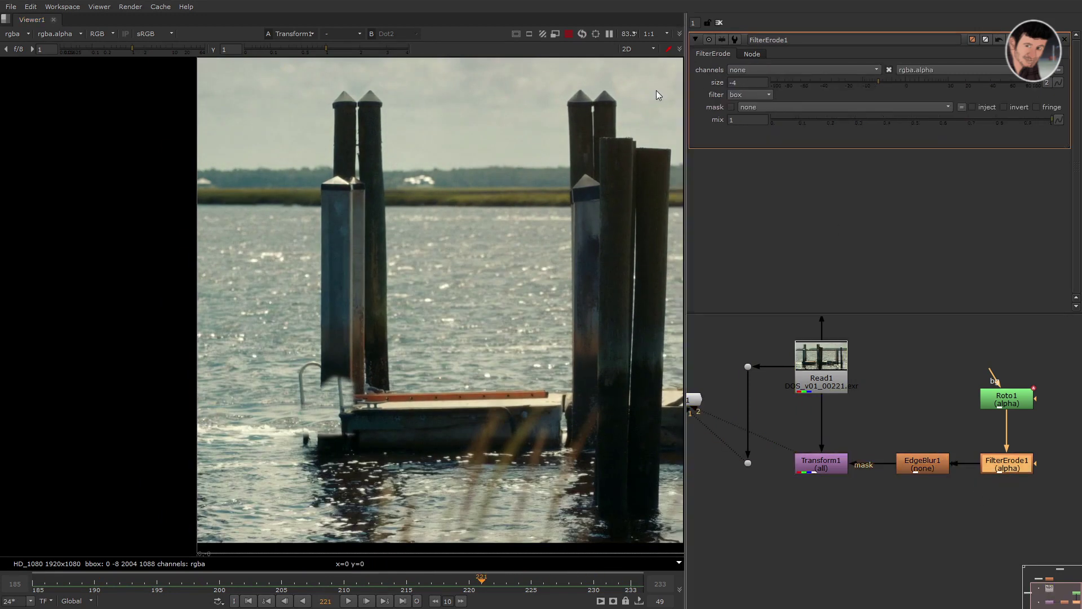
pyautogui.doubleClick(745, 83)
pyautogui.write('-6')
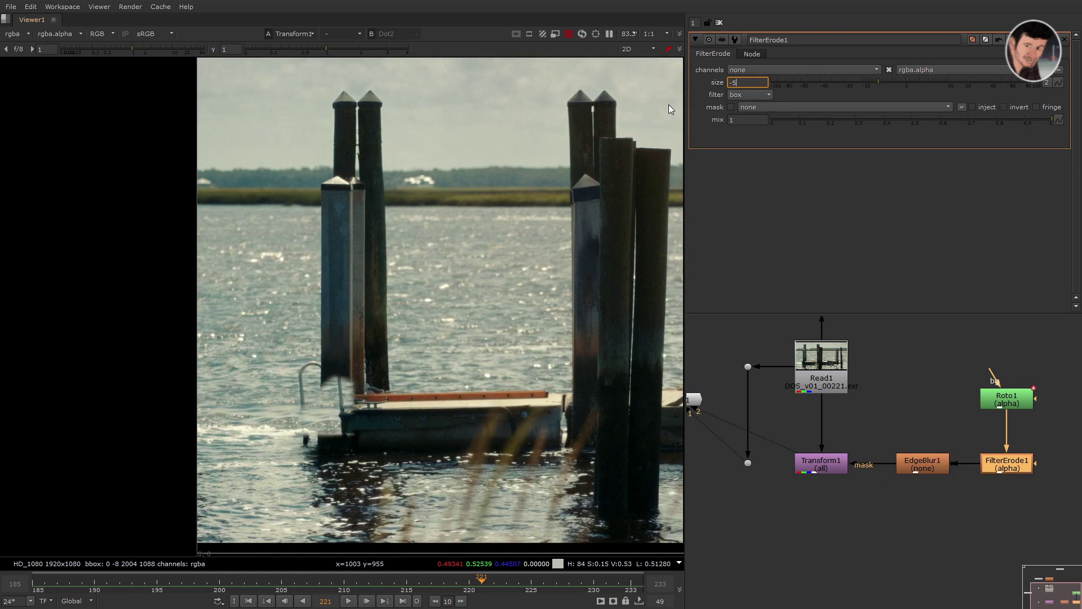
pyautogui.press('Return')
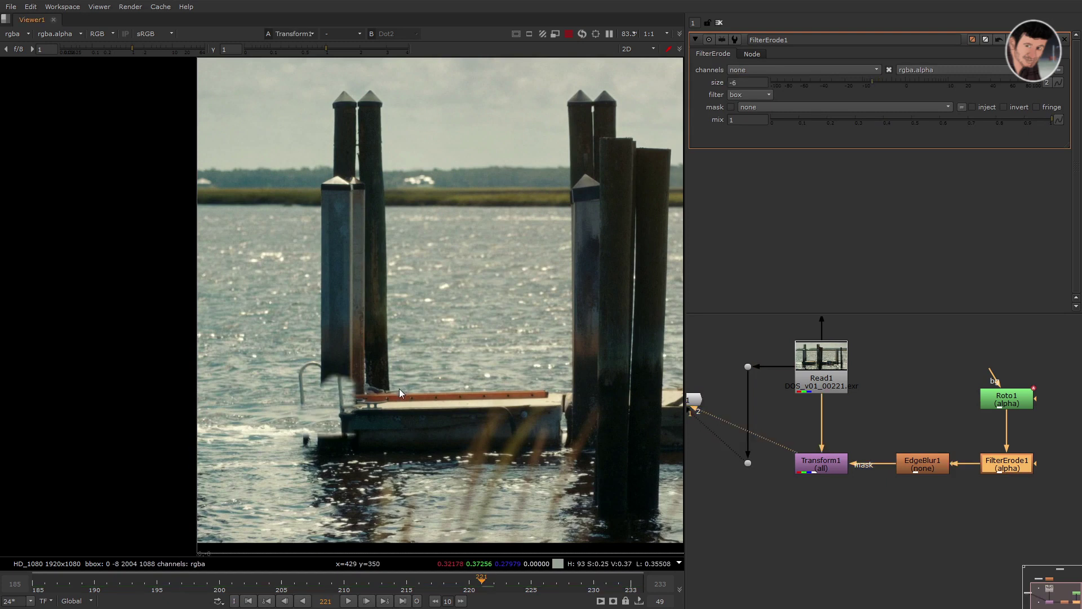
# - Nudge Transform1's horizontal translation to 87, keeping the shift on the x axis only
pyautogui.doubleClick(828, 465)
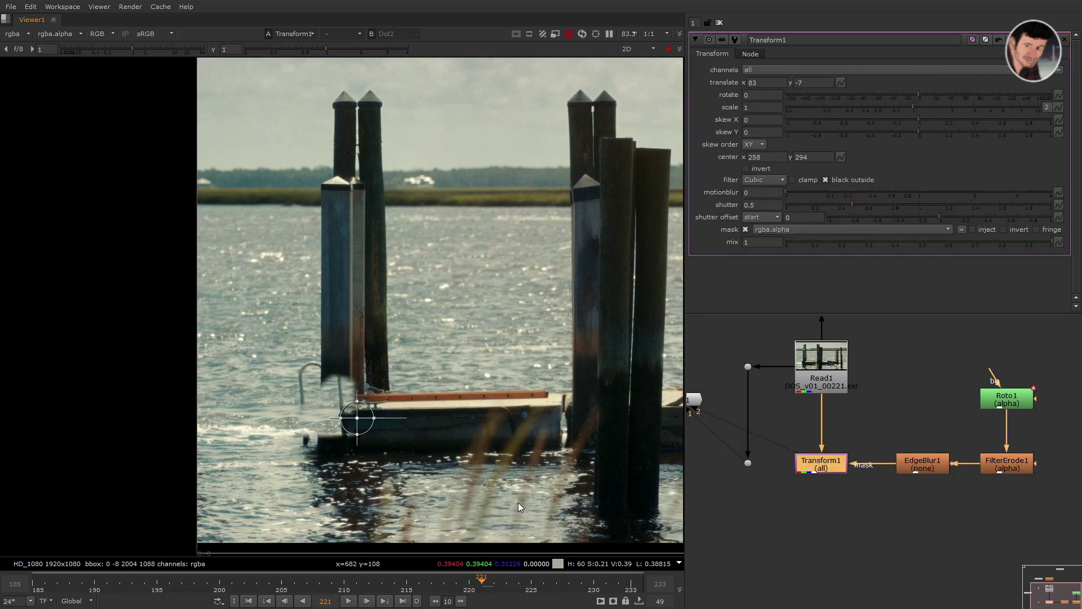
pyautogui.press('KP_6')
pyautogui.press('KP_6')
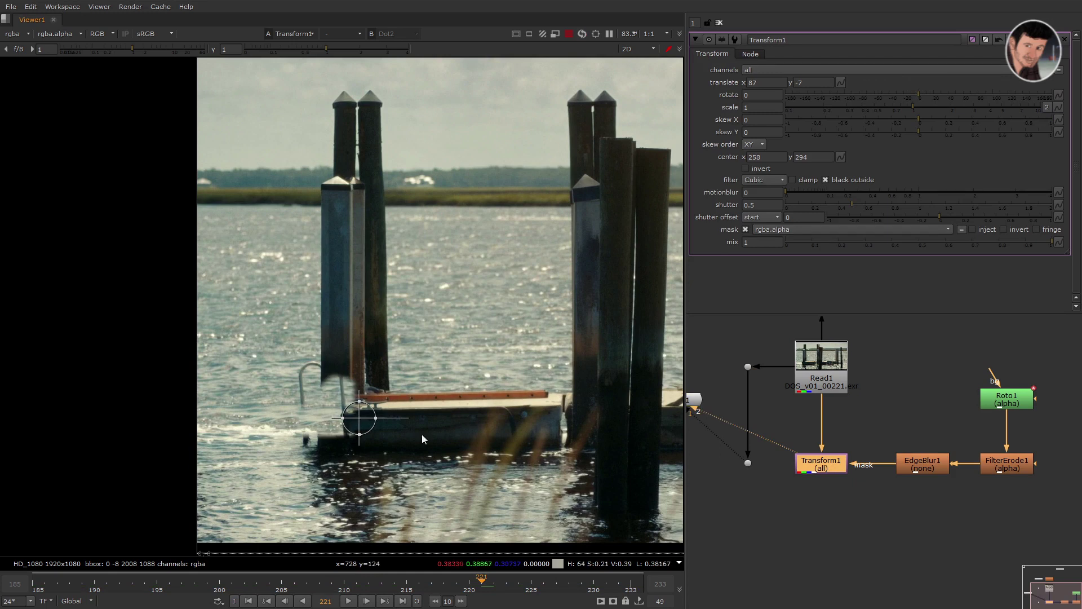
# - Inspect Roto1's shape points over the original Read1 plate on the first frame
pyautogui.click(820, 366)
pyautogui.press('1')
pyautogui.doubleClick(1001, 398)
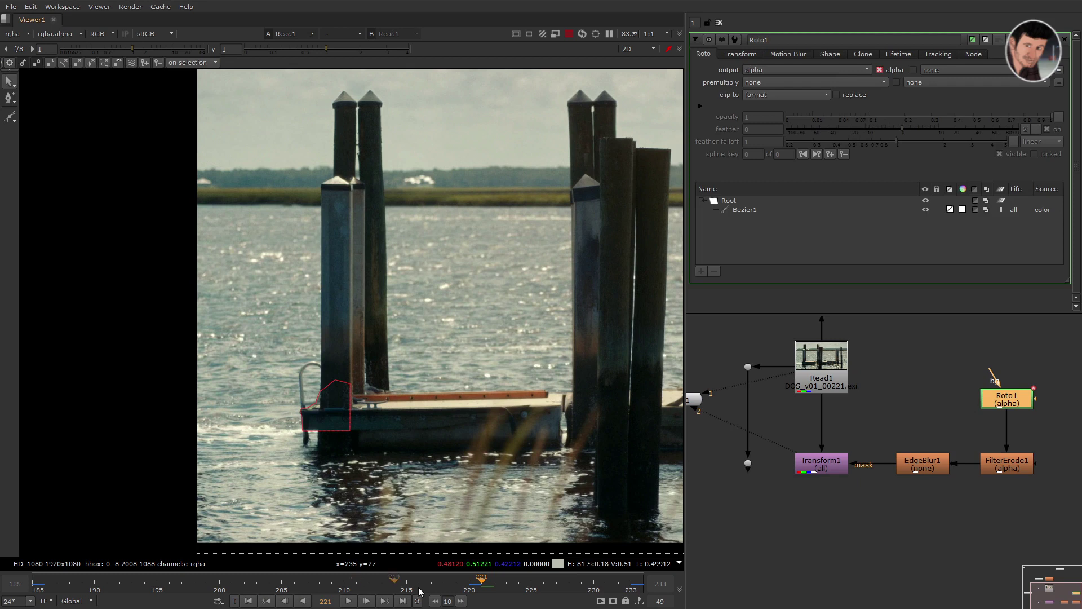
pyautogui.click(248, 601)
pyautogui.scroll(4, 266, 386)
pyautogui.moveTo(285, 370); pyautogui.dragTo(388, 516)
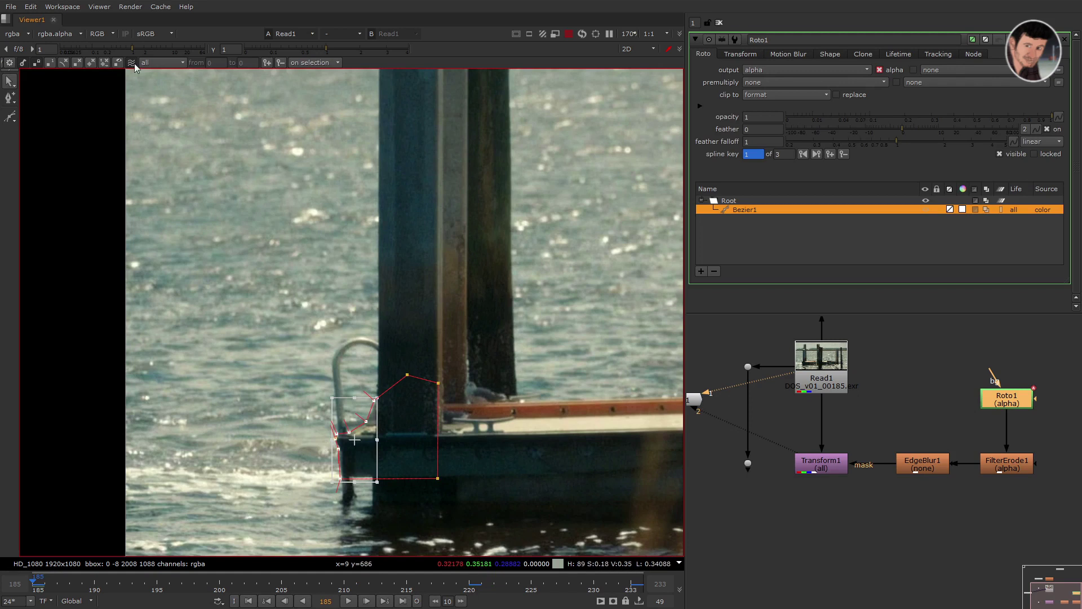
pyautogui.click(223, 225)
# - Compare the original plate with the Transform1 result around the dock end with the overlay hidden
pyautogui.scroll(-3, 222, 221)
pyautogui.press('q')
pyautogui.press('2')
pyautogui.press('1')
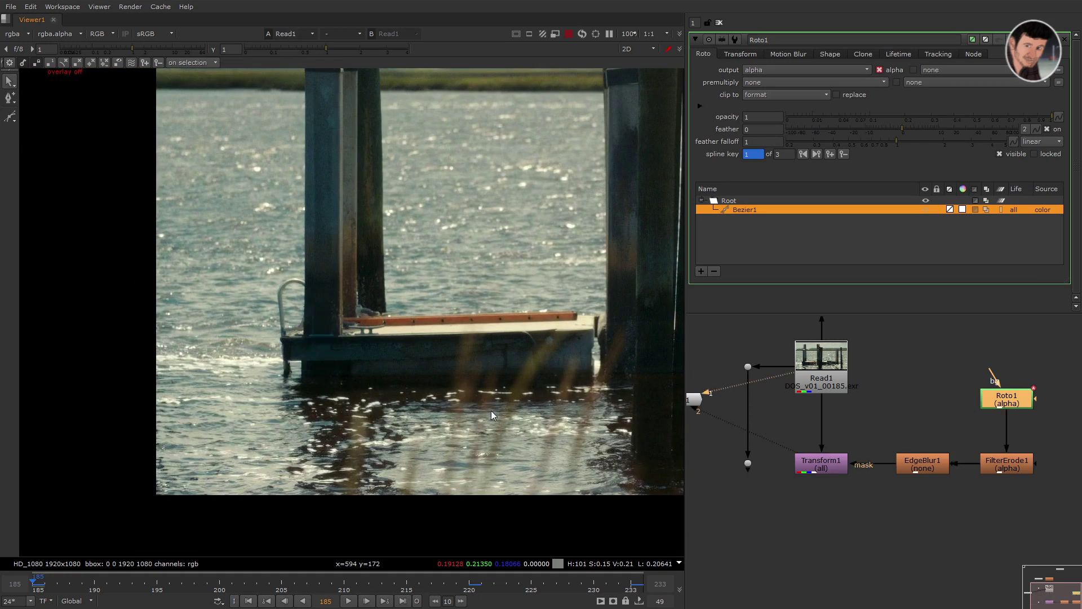
pyautogui.press('2')
pyautogui.scroll(-2, 490, 410)
# - Start saving the script, then in Windows Explorer create a Nuke folder inside TUT\DOB and copy its path
pyautogui.hotkey('ctrl', 's')
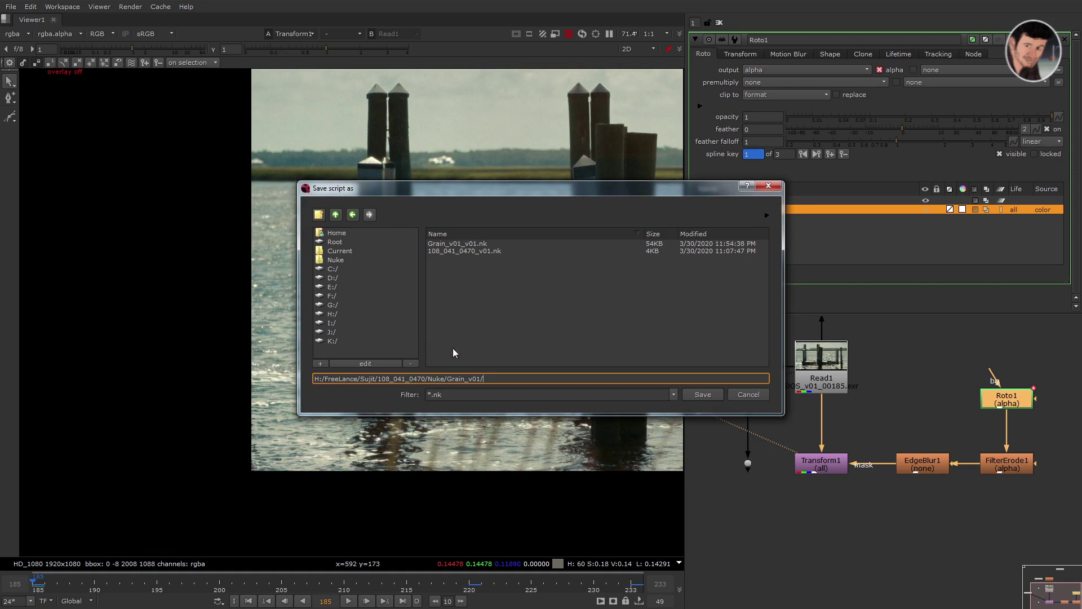
pyautogui.press('super+e')
pyautogui.scroll(-3, 482, 288)
pyautogui.doubleClick(484, 245)
pyautogui.doubleClick(497, 210)
pyautogui.doubleClick(479, 169)
pyautogui.hotkey('ctrl', 'shift', 'n')
pyautogui.write('Nuke')
pyautogui.press('Return')
pyautogui.press('Return')
pyautogui.click(468, 119)
pyautogui.hotkey('ctrl', 'c')
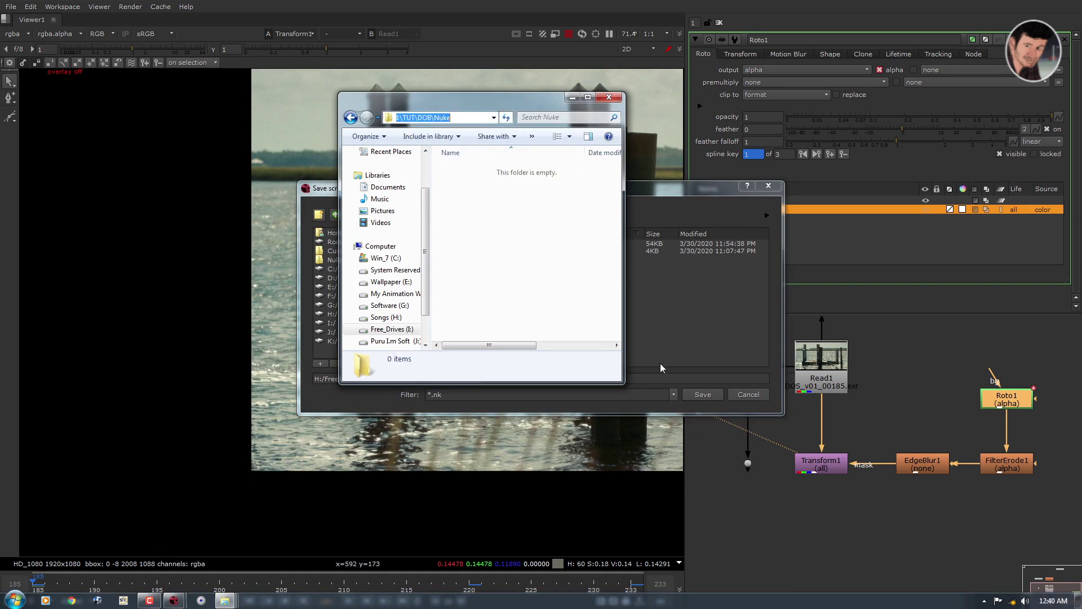
# - Save the script as DOB_v01 in the new TUT\DOB\Nuke folder
pyautogui.moveTo(666, 378); pyautogui.dragTo(97, 355)
pyautogui.hotkey('ctrl', 'v')
pyautogui.click(445, 245)
pyautogui.click(346, 379)
pyautogui.write('DOB_v01')
pyautogui.press('Return')
# - Duplicate the Roto1 node into the empty space below Transform1
pyautogui.press('l')
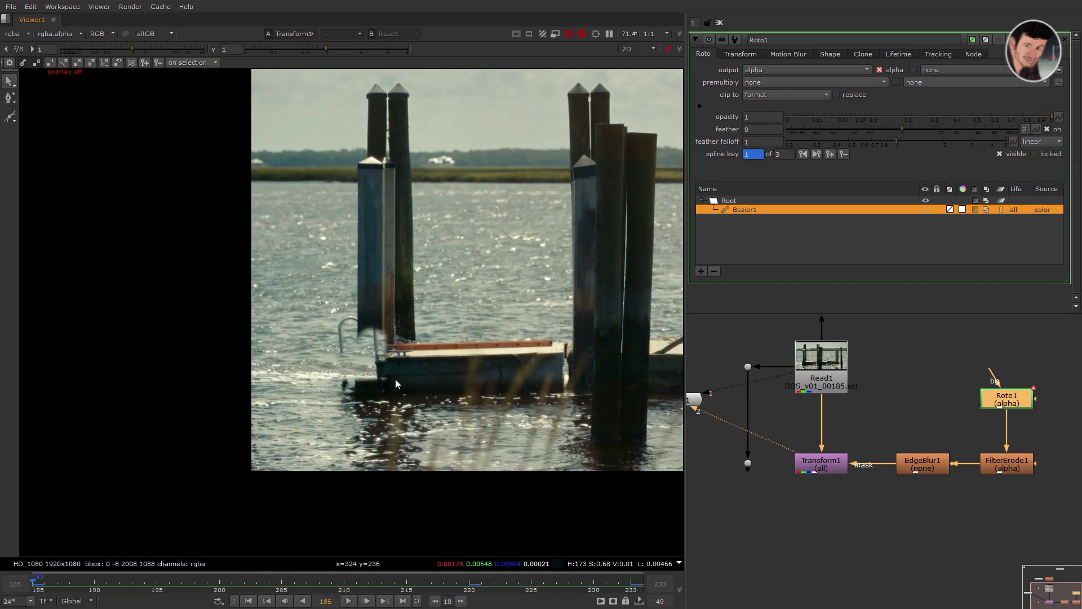
pyautogui.scroll(4, 395, 381)
pyautogui.moveTo(411, 411); pyautogui.dragTo(445, 448, button='middle')
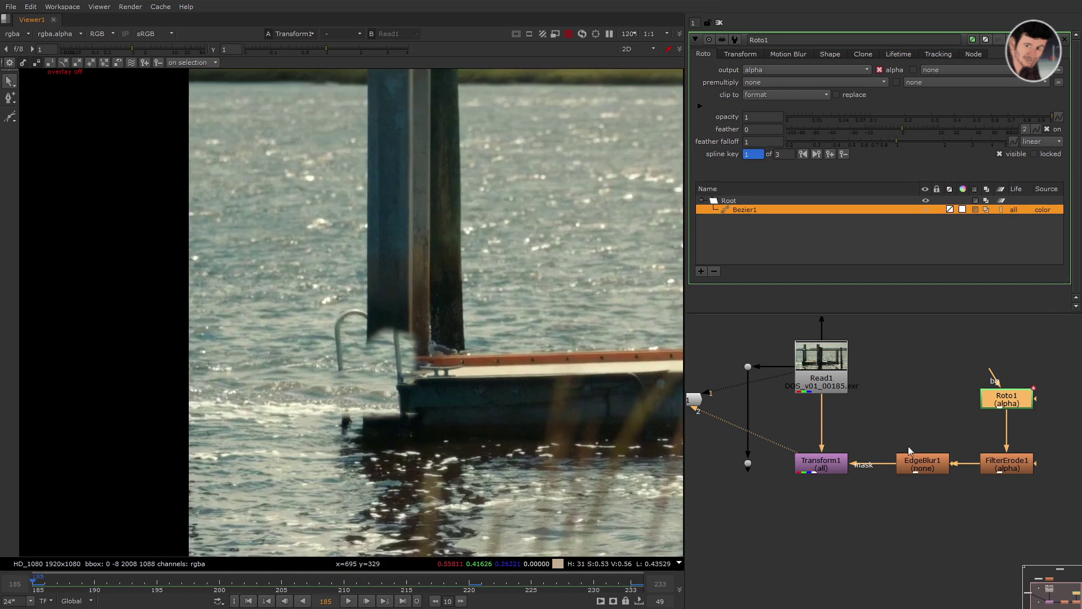
pyautogui.moveTo(908, 446); pyautogui.dragTo(897, 400, button='middle')
pyautogui.click(803, 461)
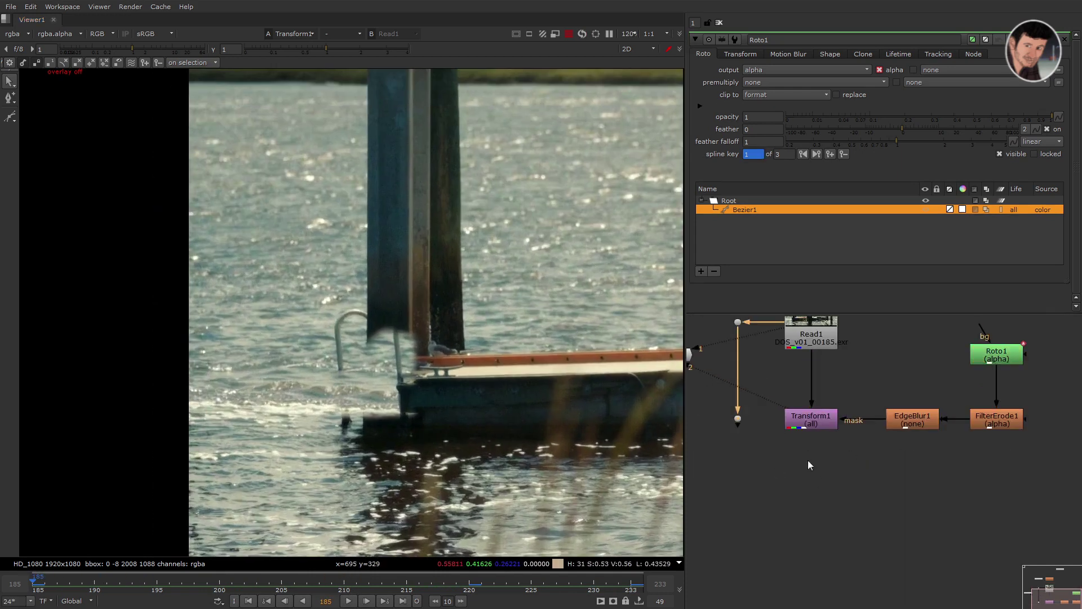
pyautogui.click(1017, 355)
pyautogui.moveTo(1016, 355); pyautogui.dragTo(999, 401, button='middle')
pyautogui.moveTo(1044, 441); pyautogui.dragTo(892, 367)
pyautogui.hotkey('ctrl', 'c')
pyautogui.click(886, 505)
pyautogui.moveTo(819, 540); pyautogui.dragTo(884, 472, button='middle')
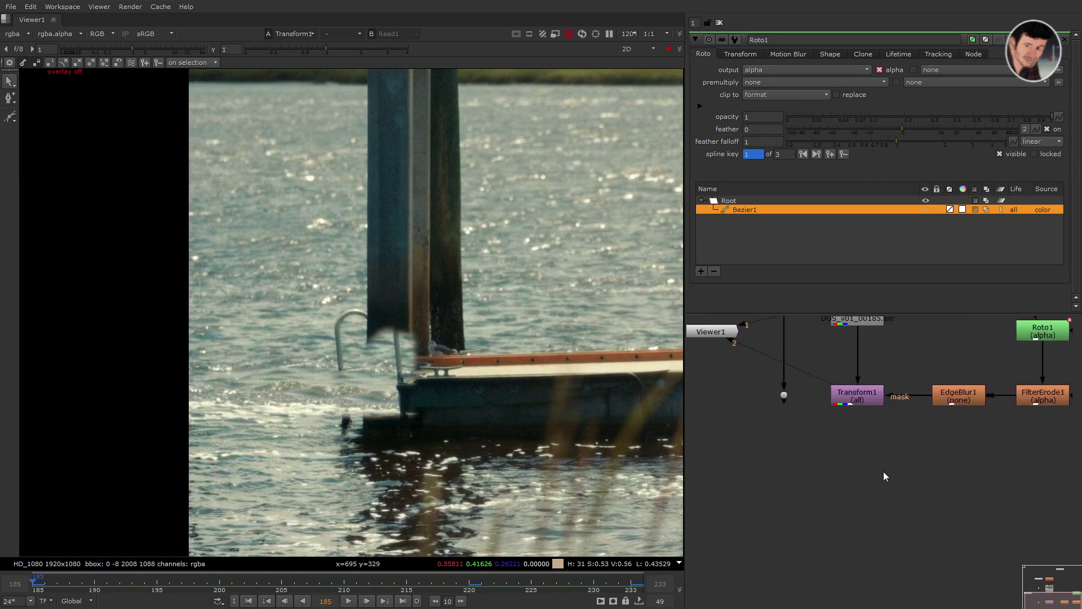
pyautogui.press('o')
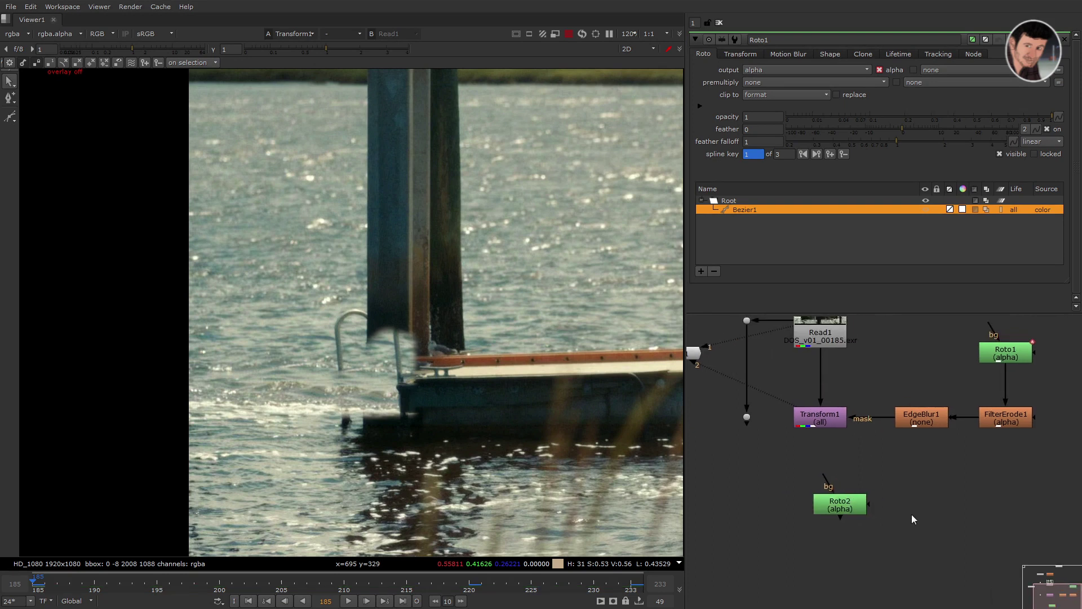
# - Delete the copied Bezier1 shape from Roto2
pyautogui.doubleClick(855, 510)
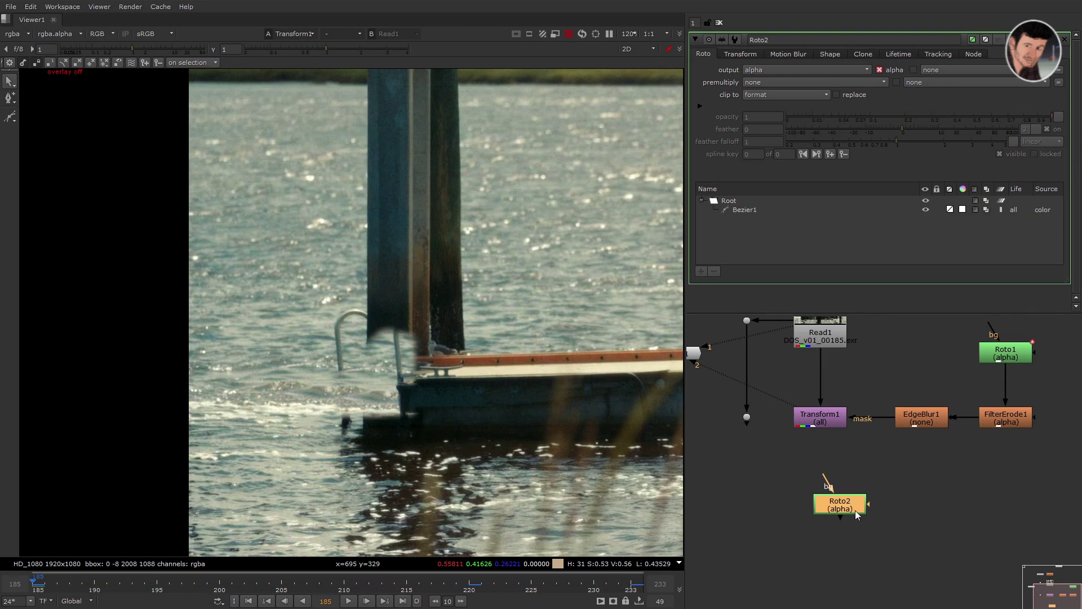
pyautogui.click(841, 508)
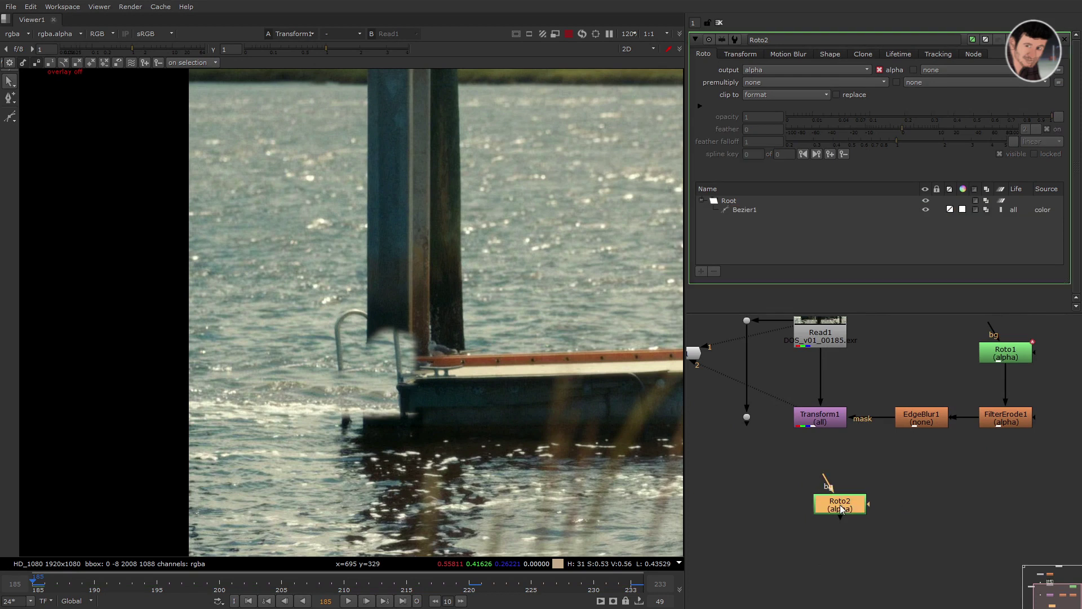
pyautogui.click(743, 211)
pyautogui.click(713, 271)
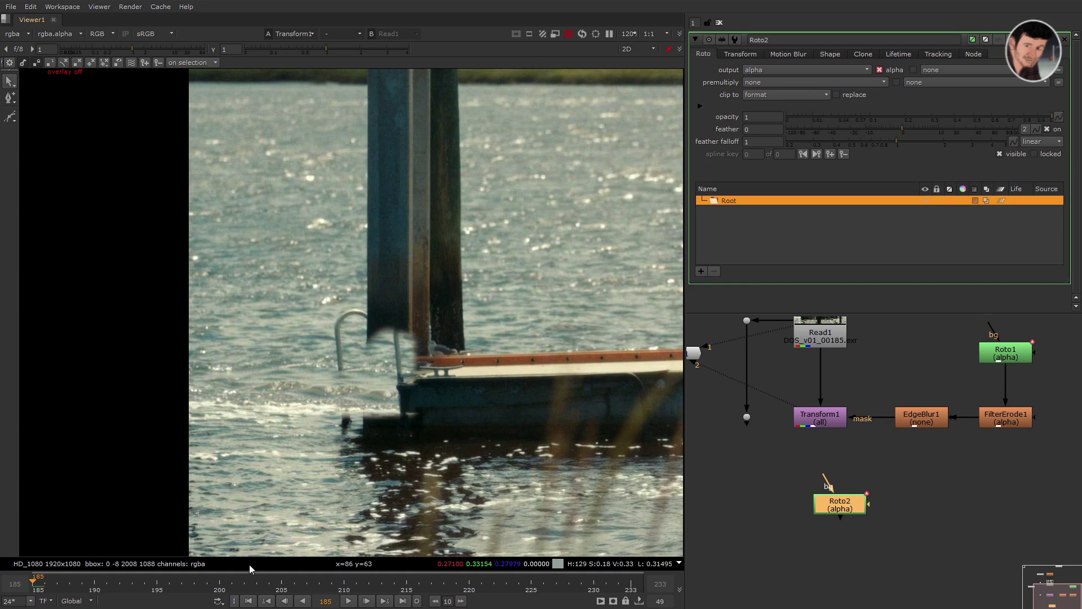
# - Draw a narrow Bezier shape in Roto2 around the outer ladder rail, extending down to the leftover post at the waterline
pyautogui.click(13, 118)
pyautogui.click(34, 117)
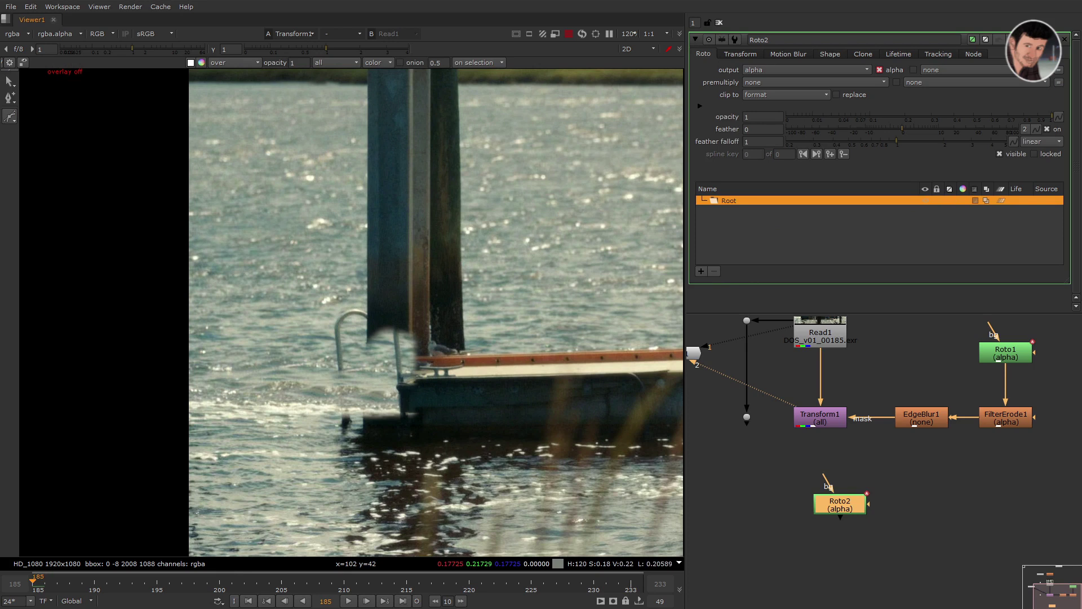
pyautogui.scroll(3, 330, 438)
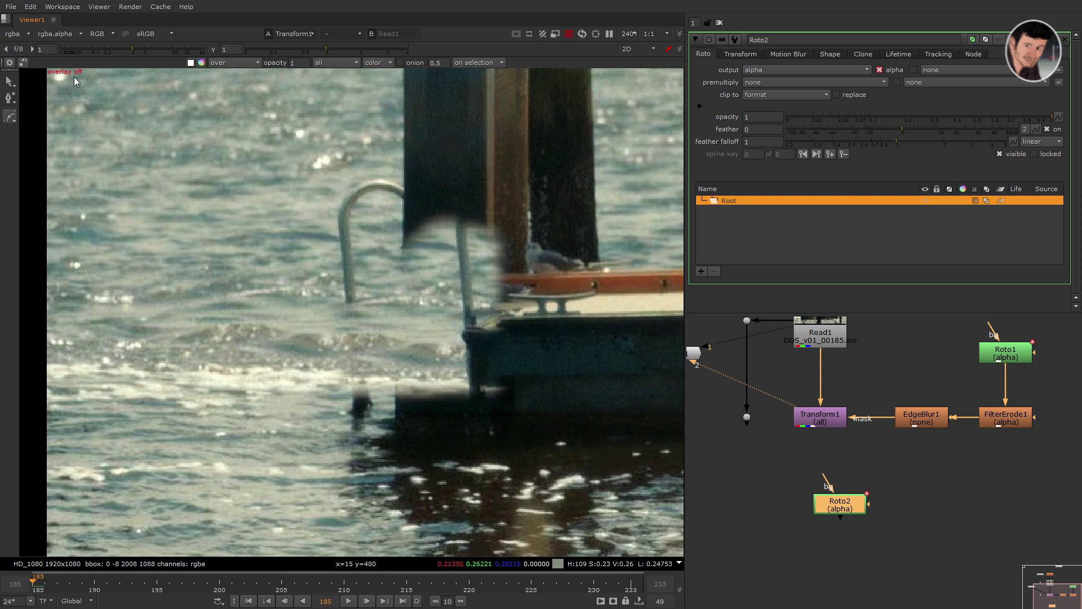
pyautogui.press('o')
pyautogui.click(351, 214)
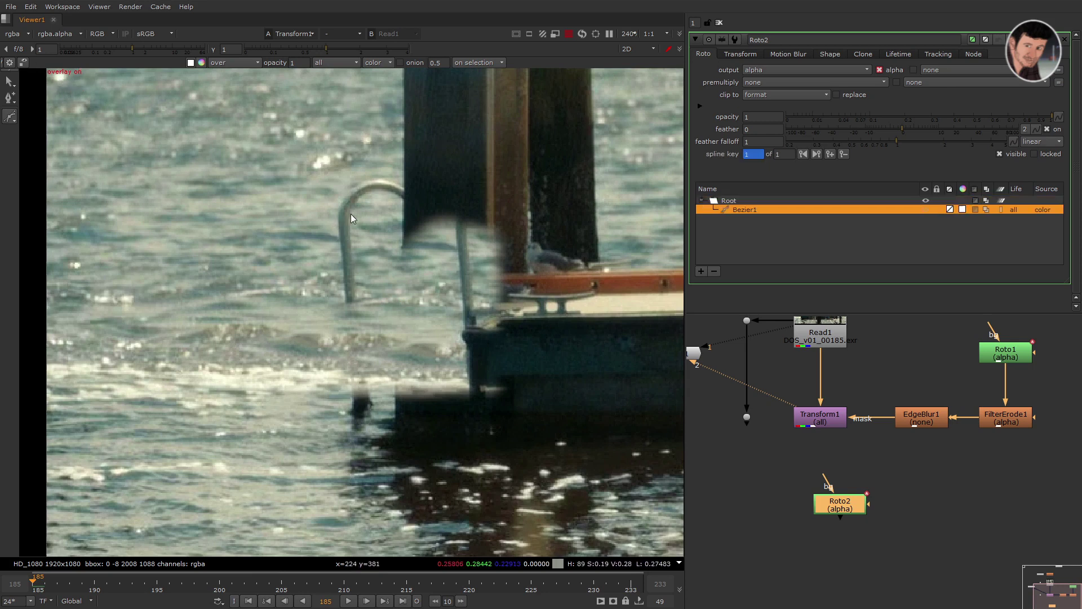
pyautogui.click(372, 423)
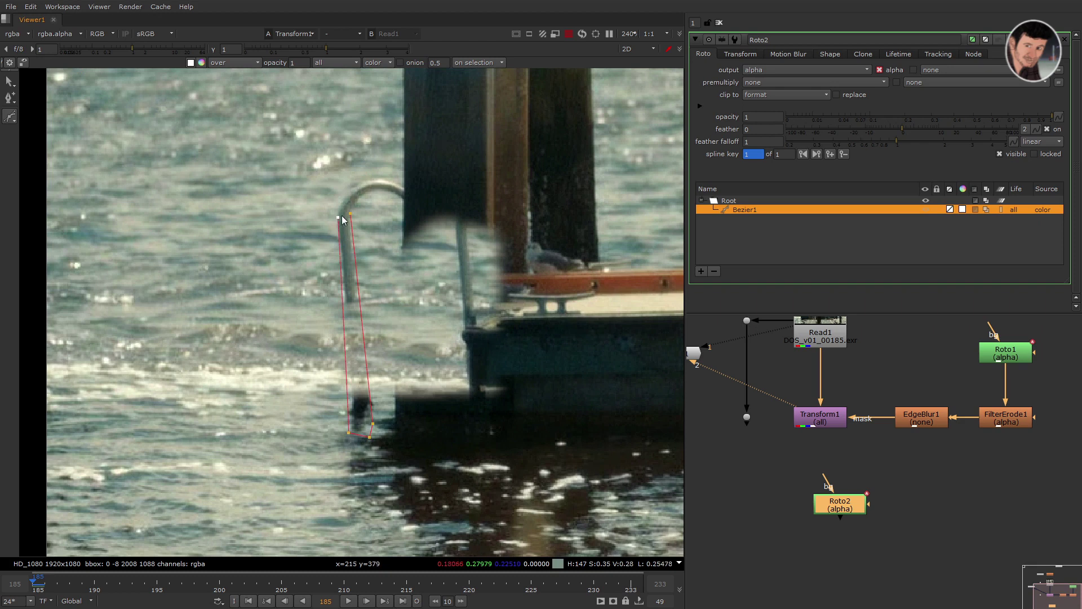
pyautogui.moveTo(351, 212); pyautogui.dragTo(336, 216)
# - Keyframe Roto2's whole shape at frame 233 by nudging its points slightly right onto the ladder rail and post
pyautogui.moveTo(72, 582); pyautogui.dragTo(632, 579)
pyautogui.moveTo(407, 457); pyautogui.dragTo(282, 200)
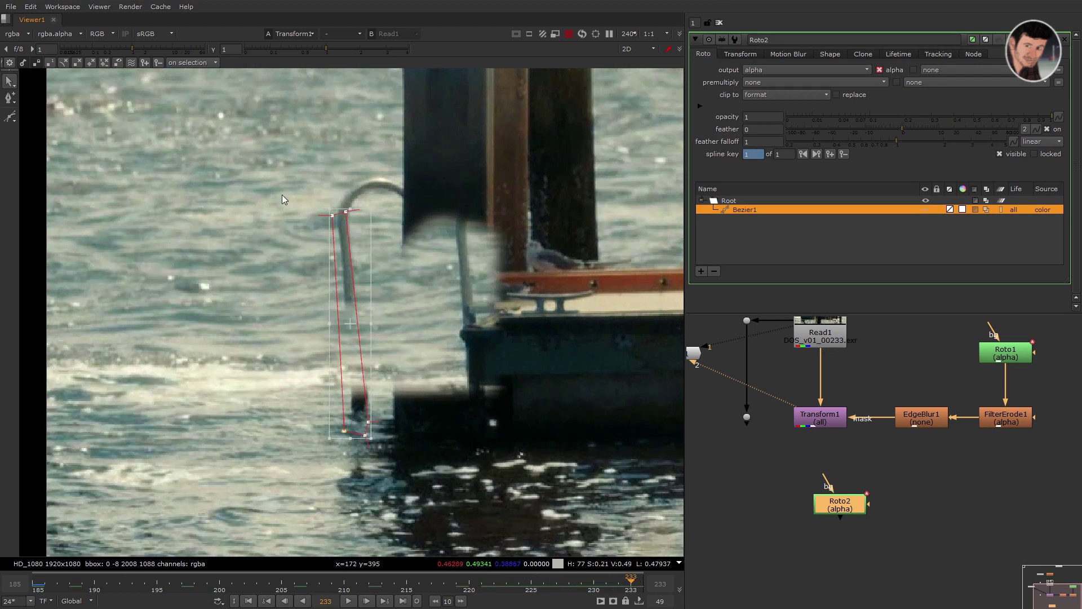
pyautogui.press('KP_6')
pyautogui.press('KP_6')
pyautogui.press('KP_6')
pyautogui.press('KP_6')
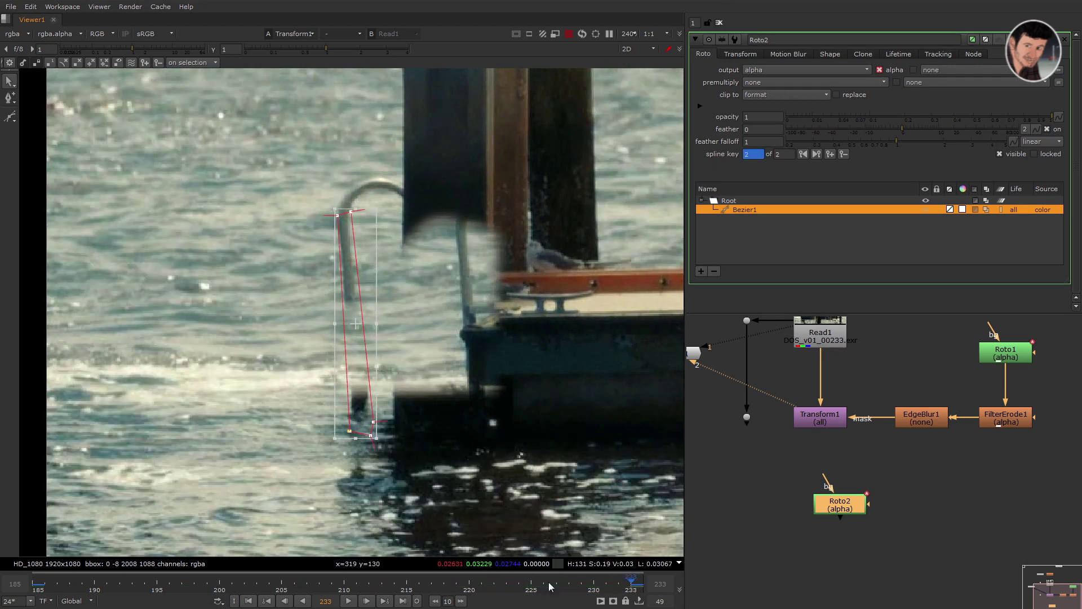
# - Return to frame 183 and move Roto2 sideways to make room for a node below Transform1
pyautogui.moveTo(549, 583); pyautogui.dragTo(11, 583)
pyautogui.click(478, 436)
pyautogui.scroll(-1, 499, 408)
pyautogui.scroll(-1, 900, 465)
pyautogui.click(882, 485)
pyautogui.moveTo(857, 501); pyautogui.dragTo(973, 515)
pyautogui.click(882, 485)
# - Add a Transform node below Transform1 and snap the nodes into alignment
pyautogui.press('Tab')
pyautogui.write('tr')
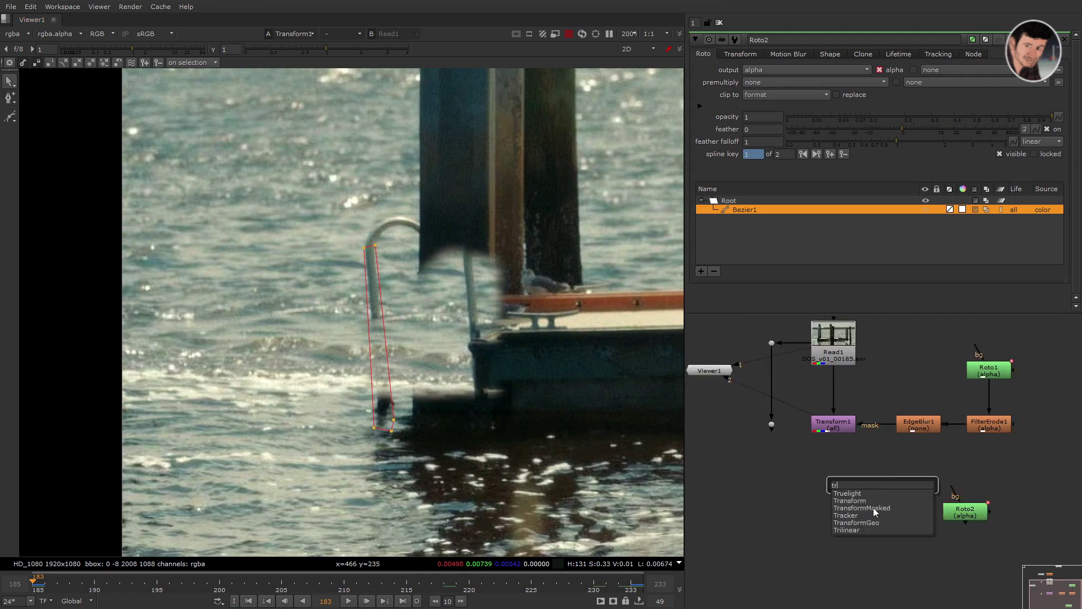
pyautogui.press('Return')
pyautogui.click(873, 533)
pyautogui.moveTo(834, 435); pyautogui.dragTo(871, 473)
pyautogui.press('\\')
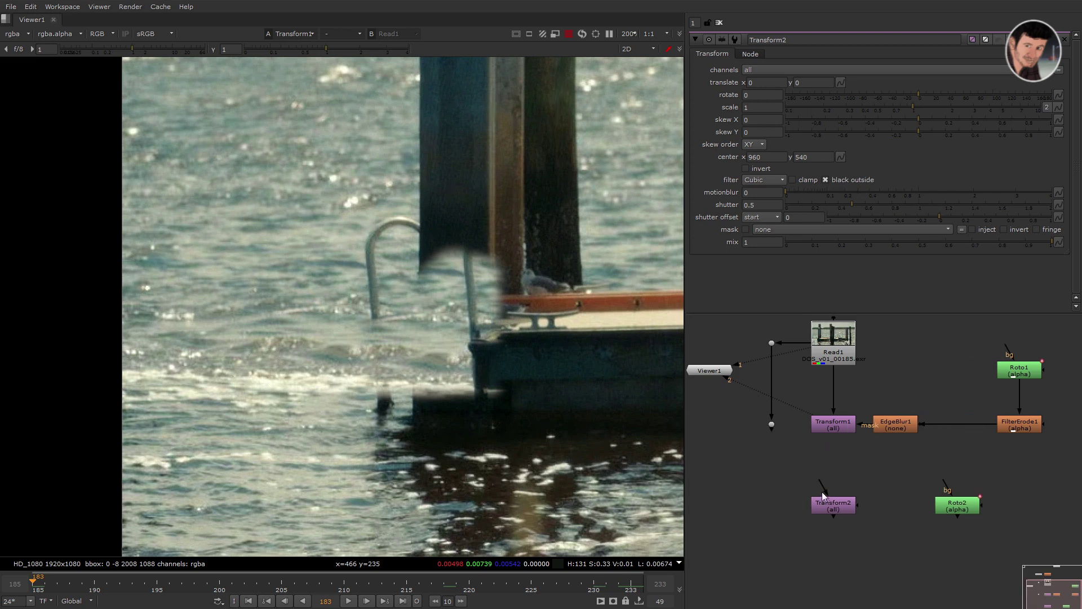
# - Connect Transform2's input to Transform1 and its mask to Roto2, and display Transform2 in the viewer
pyautogui.press('1')
pyautogui.moveTo(851, 445); pyautogui.dragTo(806, 437, button='middle')
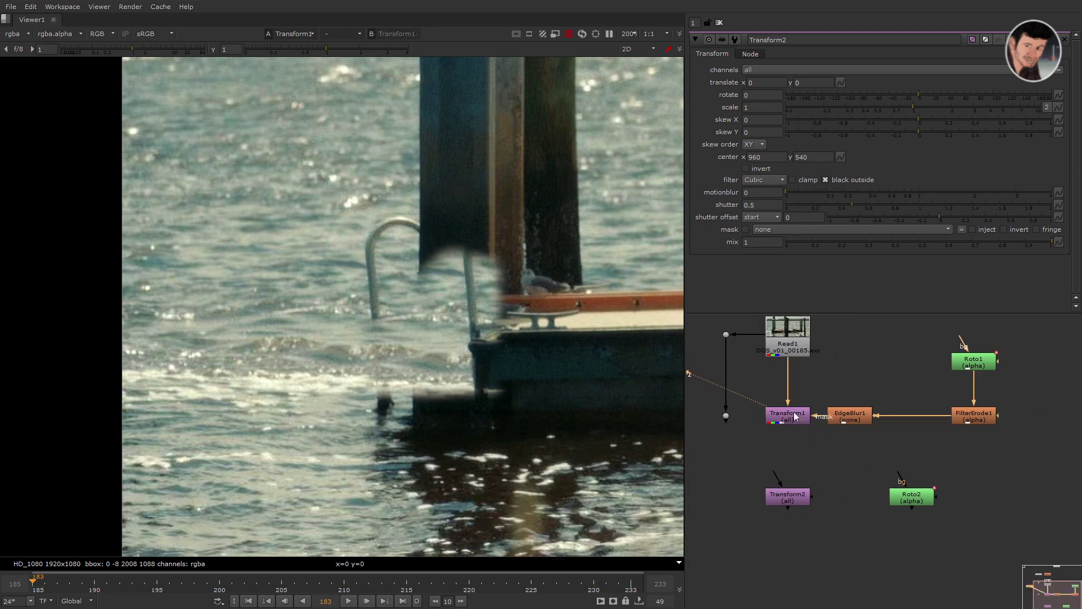
pyautogui.click(799, 420)
pyautogui.moveTo(786, 461); pyautogui.dragTo(965, 500)
pyautogui.press('1')
pyautogui.scroll(-1, 823, 502)
pyautogui.click(839, 472)
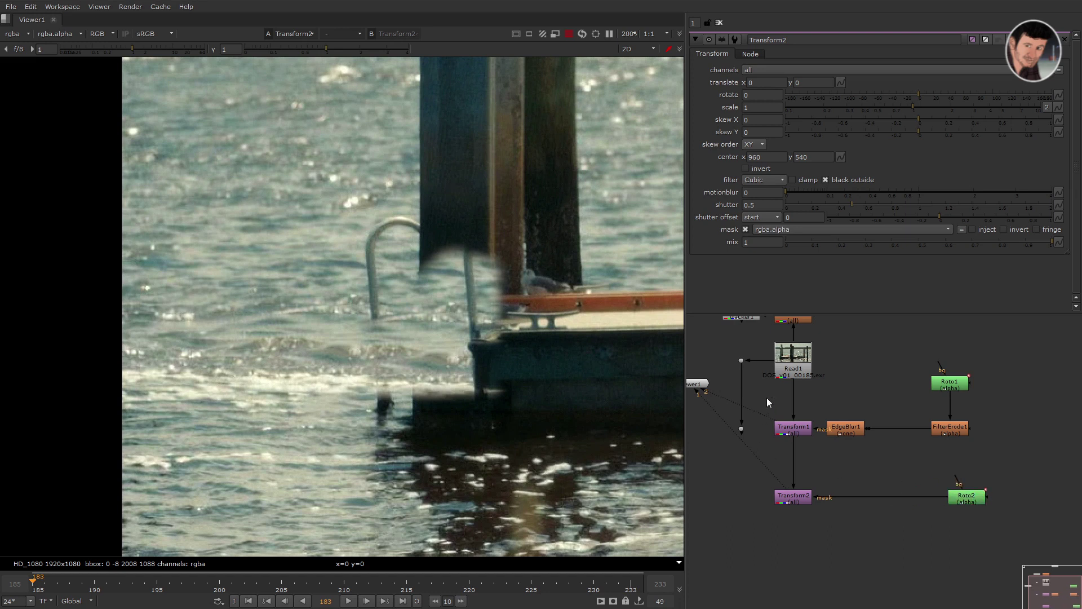
# - Move Transform2's pivot to the leftover post beside the dock end, at center x 230, y 238
pyautogui.click(793, 496)
pyautogui.press('f')
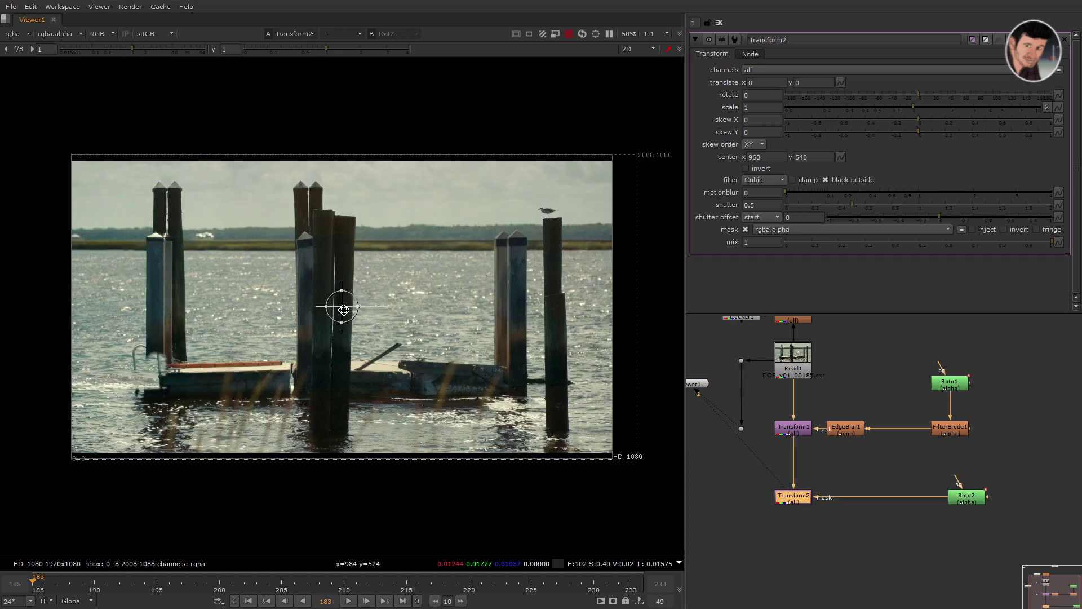
pyautogui.keyDown('ctrl'); pyautogui.moveTo(341, 306); pyautogui.dragTo(137, 387); pyautogui.keyUp('ctrl')
pyautogui.scroll(5, 137, 387)
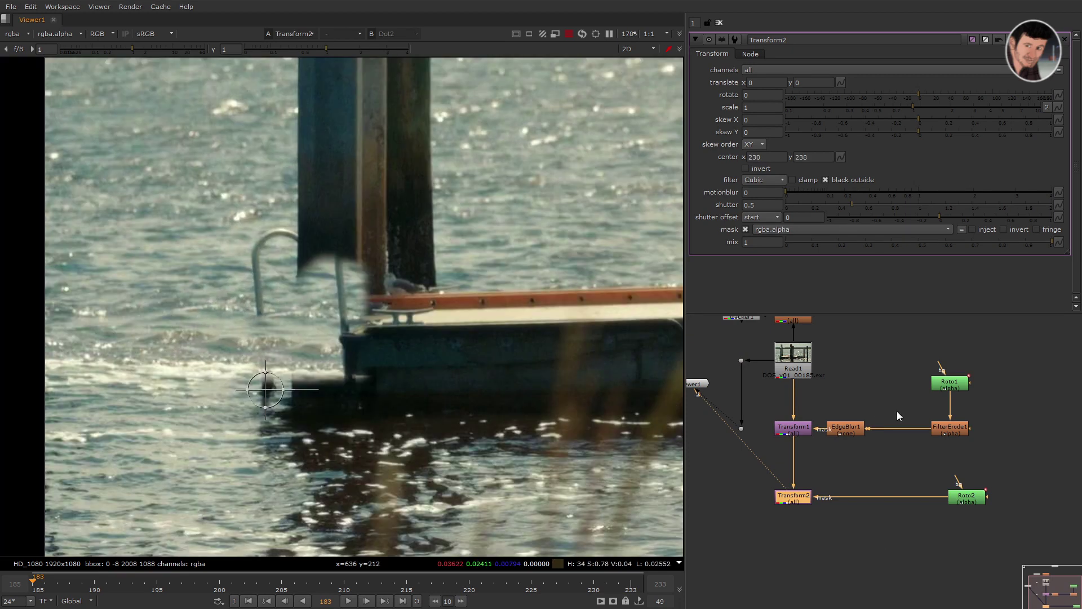
# - Nudge Transform2's translation to x 28, y -1 to cover the ladder rail and leftover post with neighbouring water
pyautogui.press('KP_6')
pyautogui.press('KP_6')
pyautogui.press('KP_6')
pyautogui.press('KP_6')
pyautogui.press('KP_6')
pyautogui.press('KP_6')
pyautogui.press('KP_6')
pyautogui.press('KP_6')
pyautogui.press('KP_6')
pyautogui.press('KP_6')
pyautogui.press('KP_6')
pyautogui.press('KP_6')
pyautogui.press('KP_6')
pyautogui.press('KP_6')
pyautogui.press('KP_6')
pyautogui.press('KP_6')
pyautogui.press('KP_6')
pyautogui.press('KP_6')
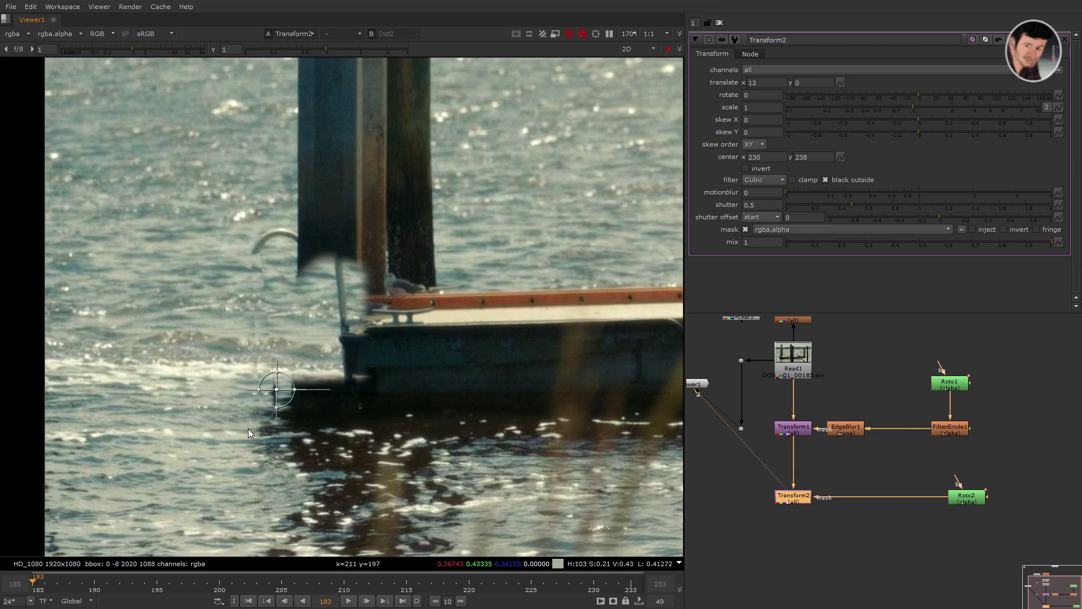
pyautogui.press('KP_2')
pyautogui.press('KP_6')
pyautogui.press('KP_6')
pyautogui.press('KP_6')
pyautogui.press('KP_6')
pyautogui.press('KP_6')
pyautogui.press('KP_6')
pyautogui.press('KP_6')
pyautogui.press('KP_6')
pyautogui.press('KP_6')
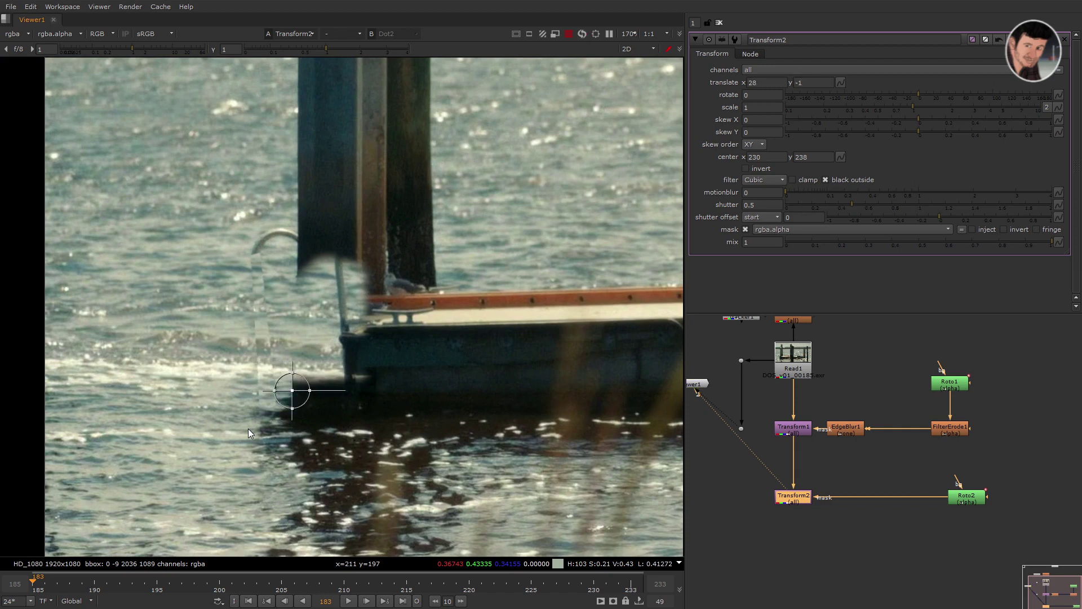
# - Nudge Transform2's translation to x 27, y -2 and insert an Erode (filter) node between Roto2 and Transform2's mask
pyautogui.press('KP_2')
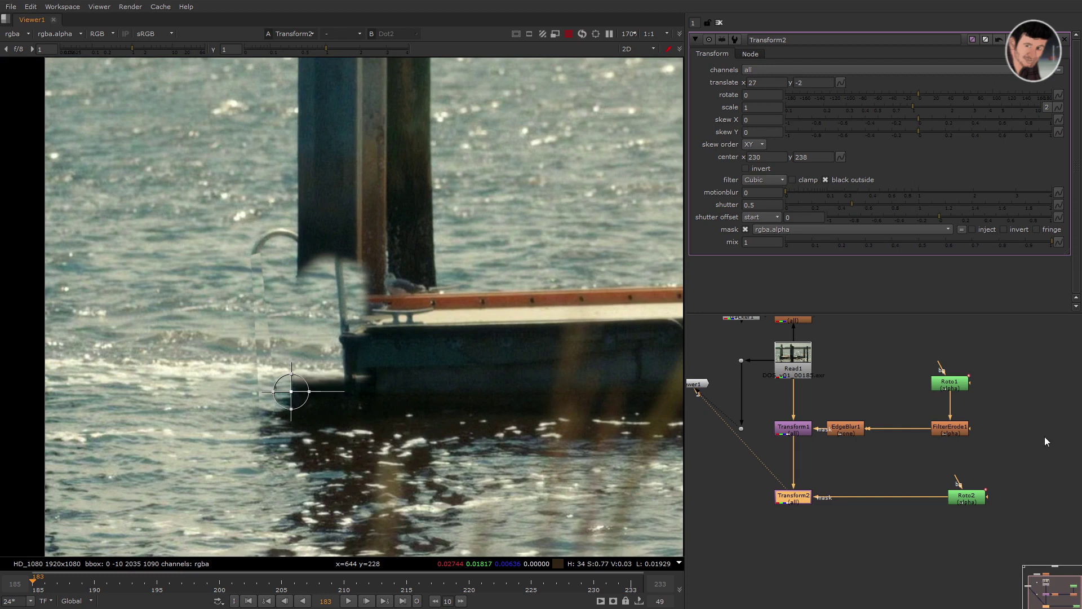
pyautogui.click(919, 494)
pyautogui.press('Tab')
pyautogui.write('er')
pyautogui.click(902, 488)
pyautogui.moveTo(927, 473); pyautogui.dragTo(893, 497)
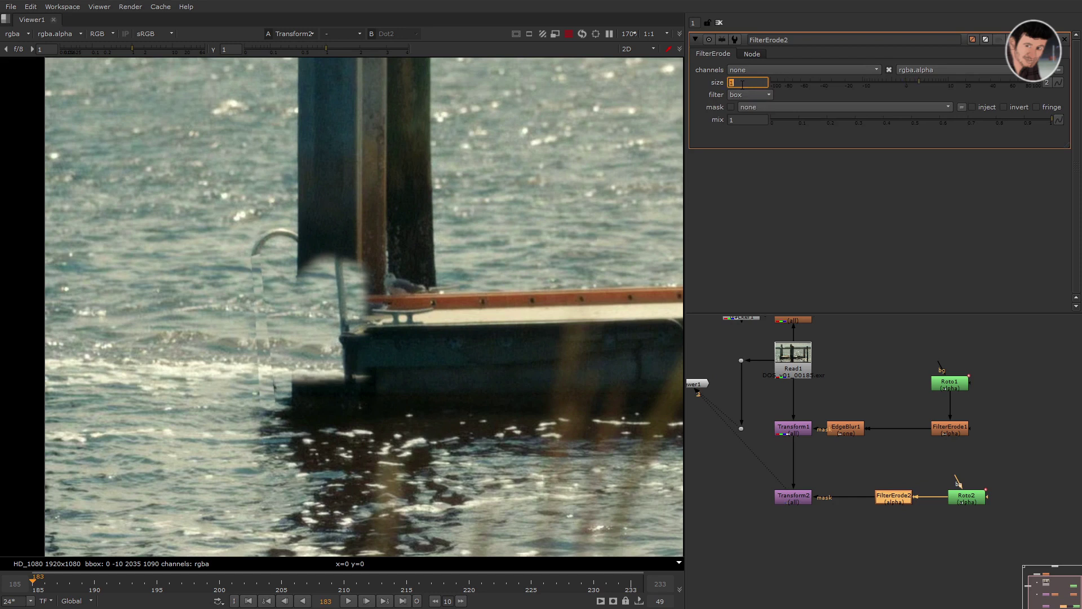
# - Set the FilterErode2 size to -1
pyautogui.press('Up')
pyautogui.press('Up')
pyautogui.write('0')
pyautogui.press('Return')
# - Insert an EdgeBlur node between FilterErode2 and Transform2's mask and set its size to 10
pyautogui.click(911, 472)
pyautogui.press('Tab')
pyautogui.write('edge')
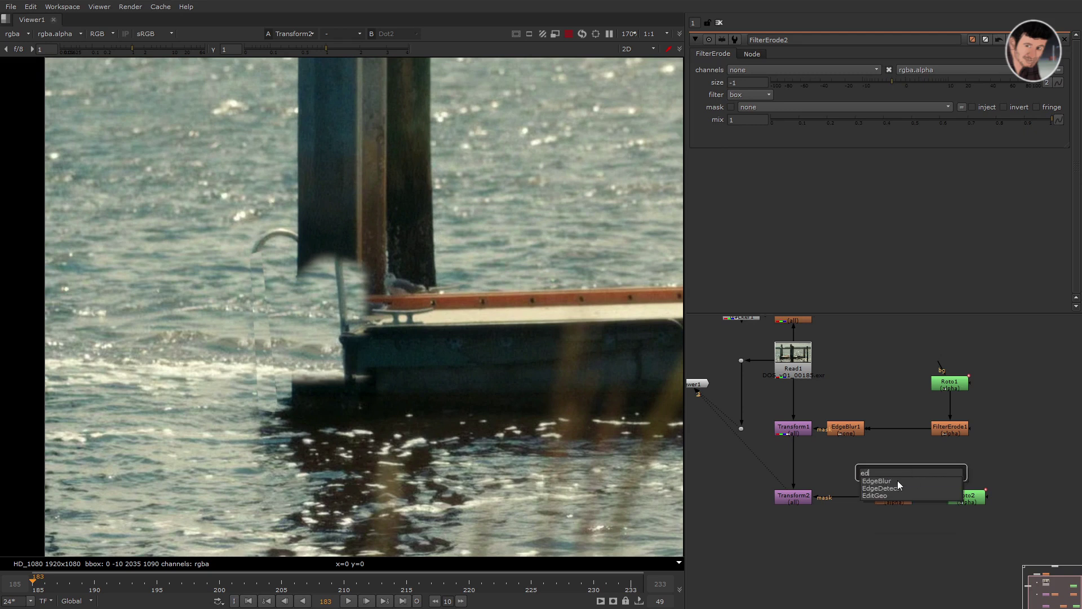
pyautogui.press('Return')
pyautogui.moveTo(850, 499); pyautogui.dragTo(850, 504)
pyautogui.doubleClick(764, 96)
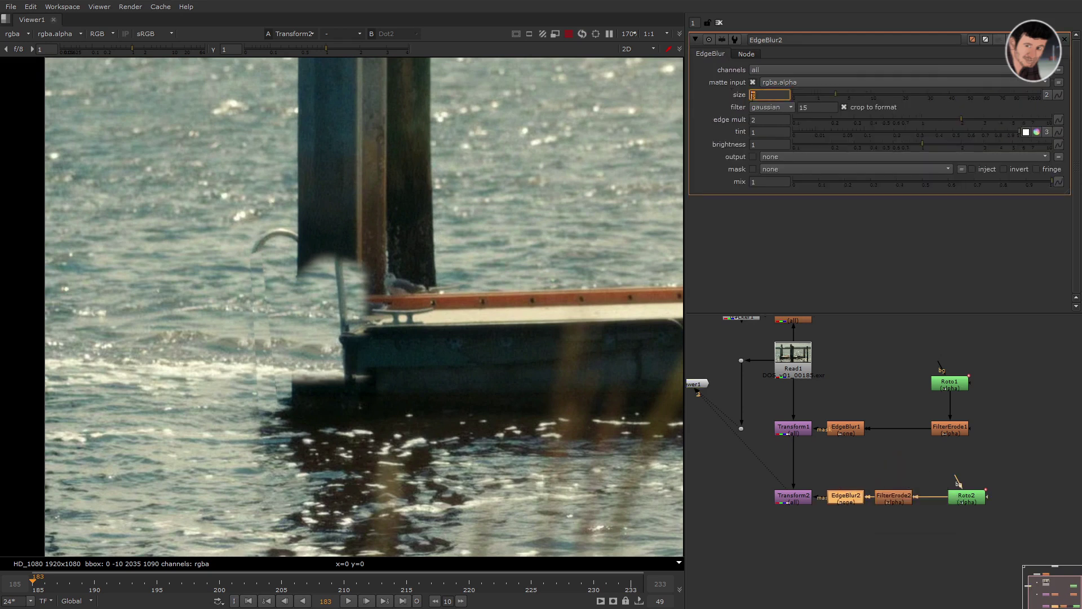
pyautogui.write('10')
# - Expand the Roto2 matte further by setting the FilterErode2 size to -4
pyautogui.doubleClick(800, 497)
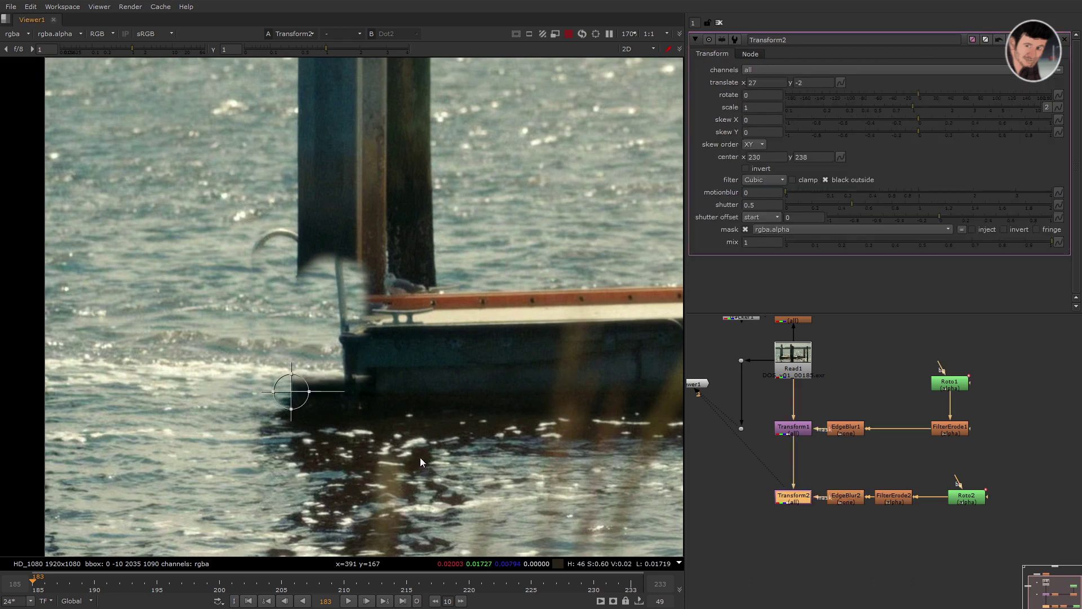
pyautogui.press('KP_4')
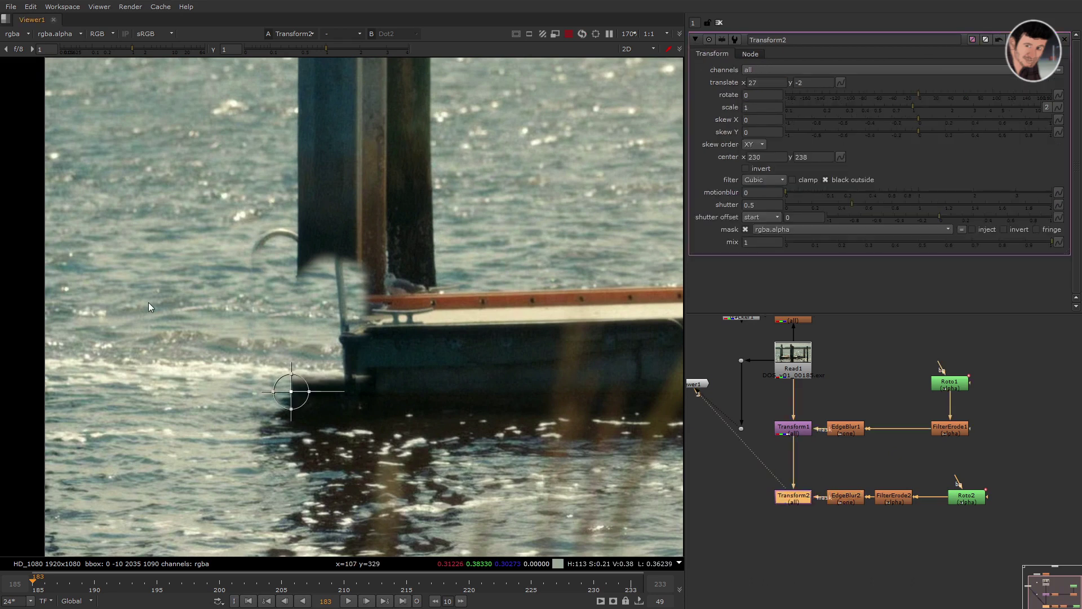
pyautogui.click(938, 489)
pyautogui.doubleClick(904, 499)
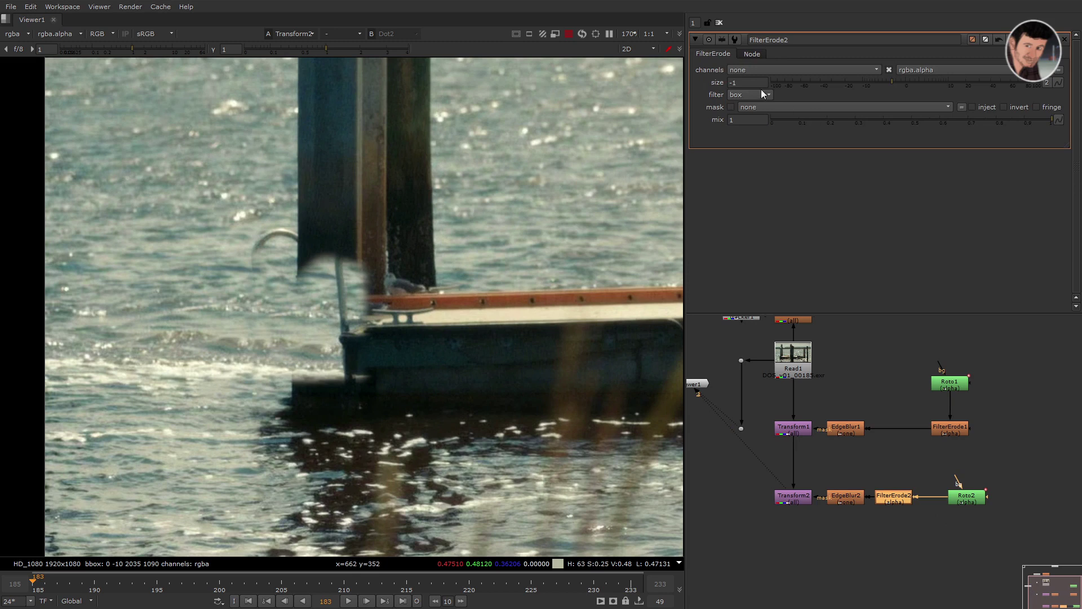
pyautogui.press('Down')
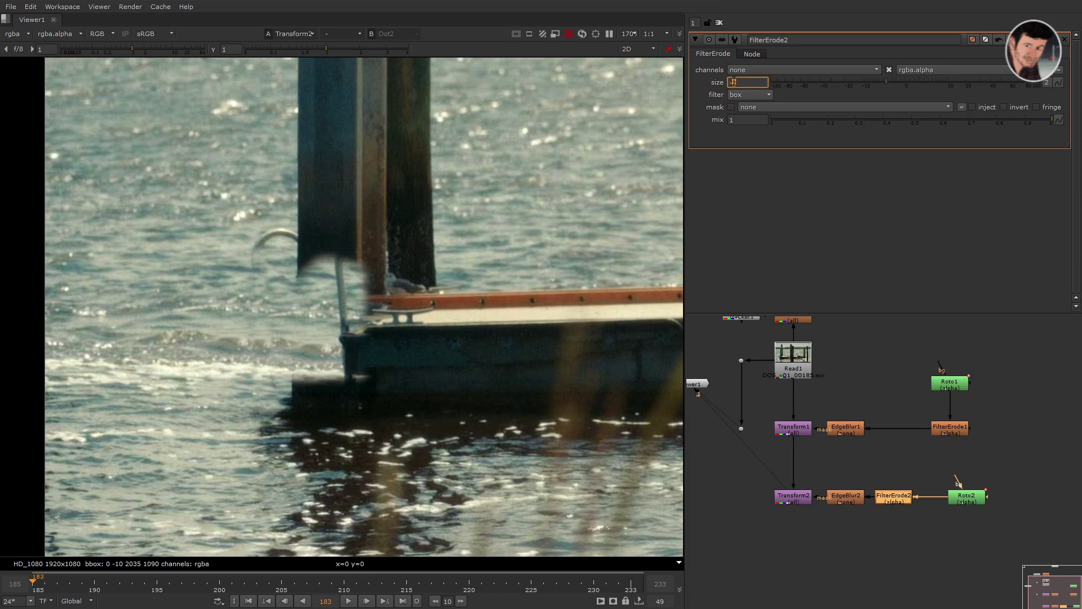
pyautogui.press('Down')
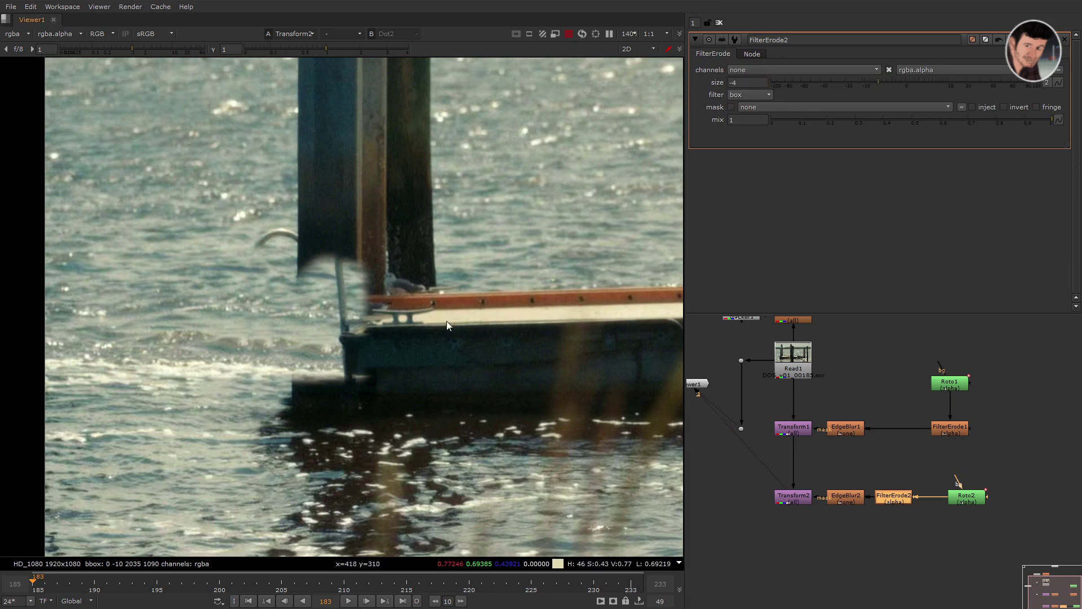
# - Play the sequence while comparing the original plate with Transform2's result, and return to the first frame
pyautogui.scroll(-2, 448, 321)
pyautogui.press('l')
pyautogui.scroll(-1, 448, 320)
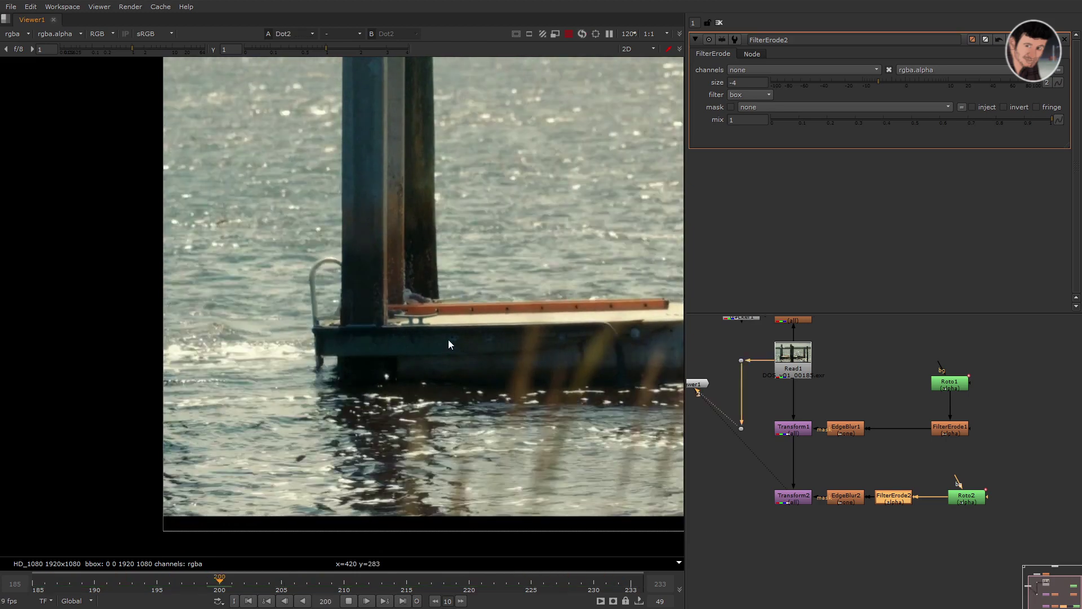
pyautogui.scroll(-2, 428, 367)
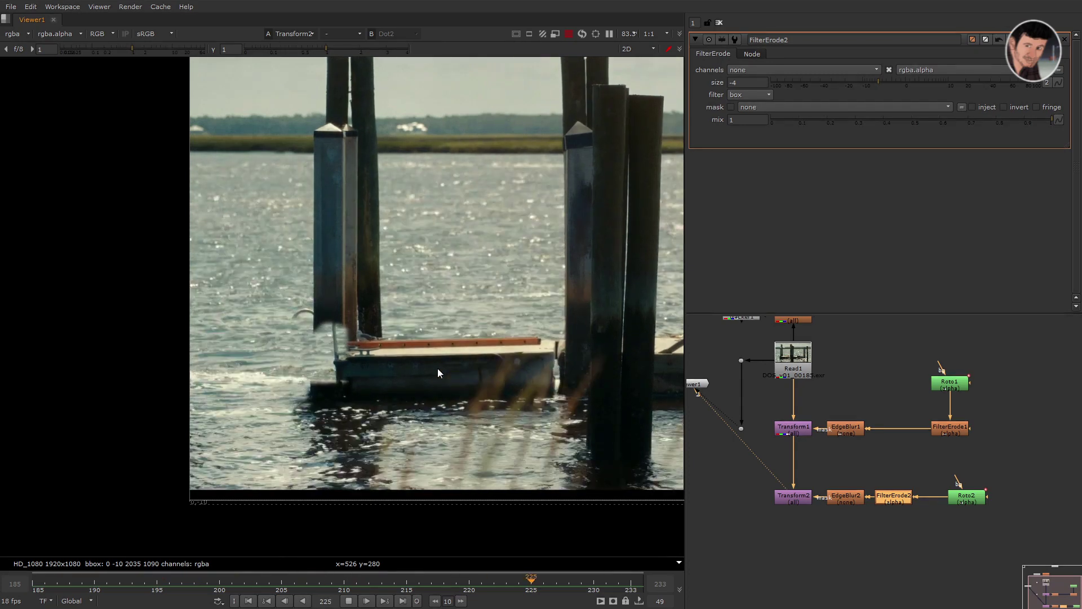
pyautogui.press('2')
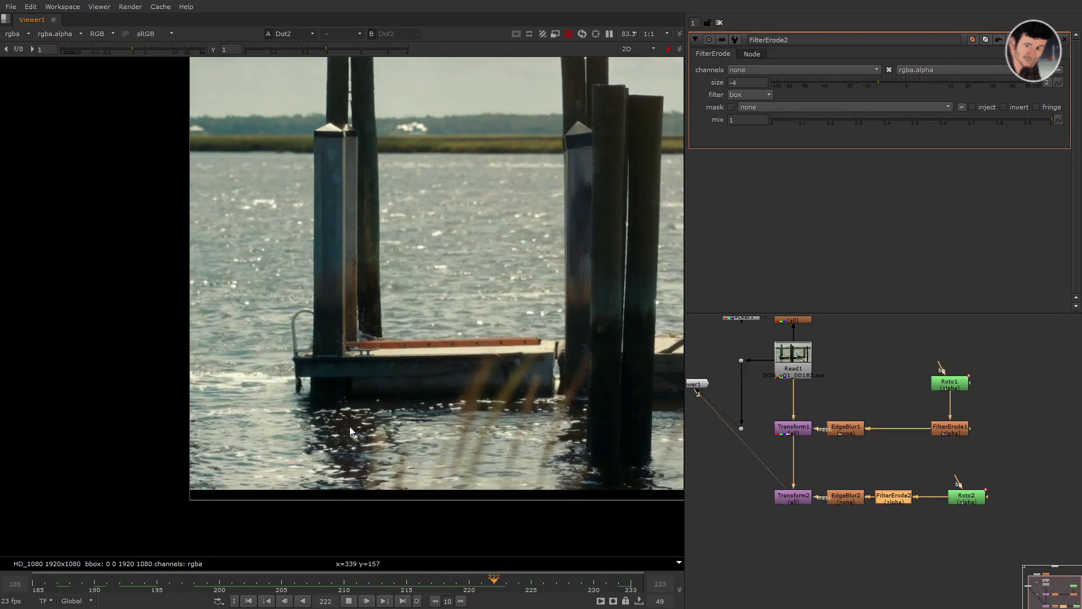
pyautogui.press('1')
pyautogui.press('2')
pyautogui.press('1')
pyautogui.press('2')
pyautogui.press('1')
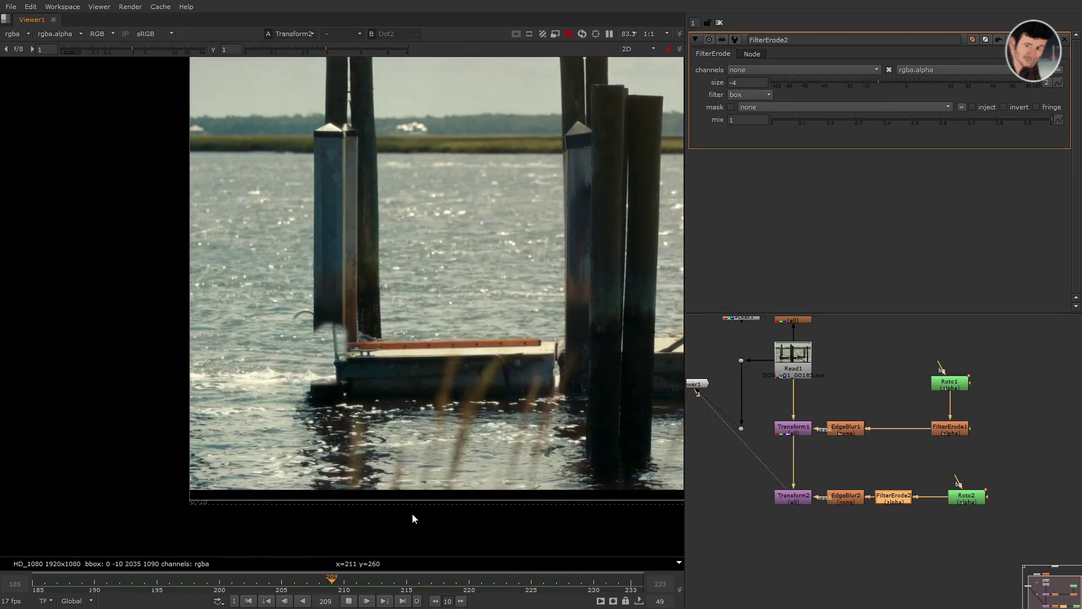
pyautogui.click(349, 601)
pyautogui.click(250, 600)
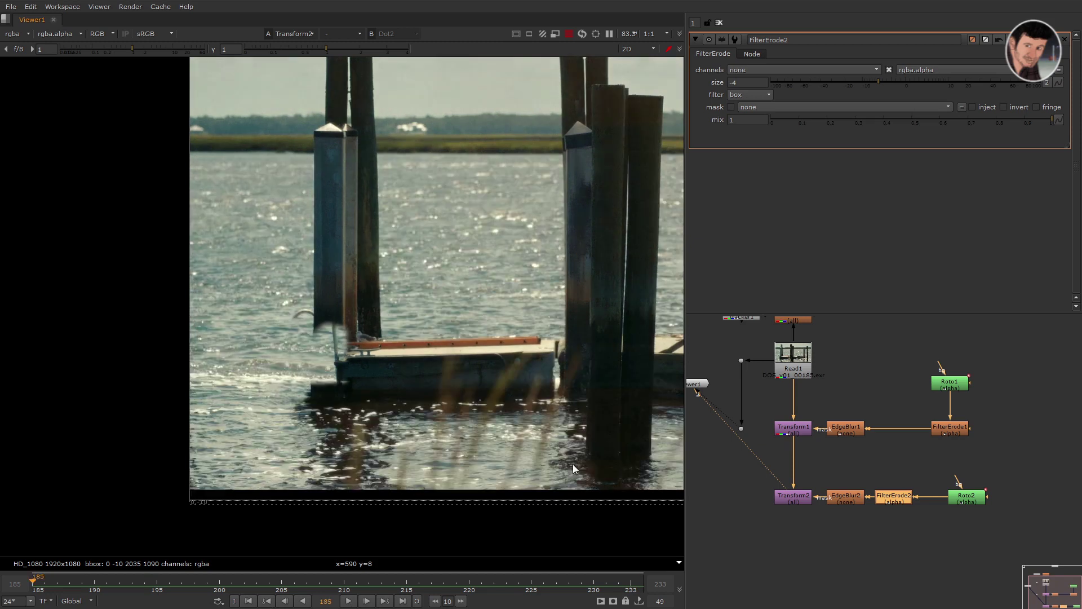
# - Duplicate Roto2 below the node tree and delete the copied Bezier1 shape from the new Roto3
pyautogui.click(960, 525)
pyautogui.hotkey('ctrl', 'c')
pyautogui.press('Return')
pyautogui.click(974, 499)
pyautogui.click(930, 567)
pyautogui.moveTo(930, 567); pyautogui.dragTo(928, 515, button='middle')
pyautogui.hotkey('ctrl', 'v')
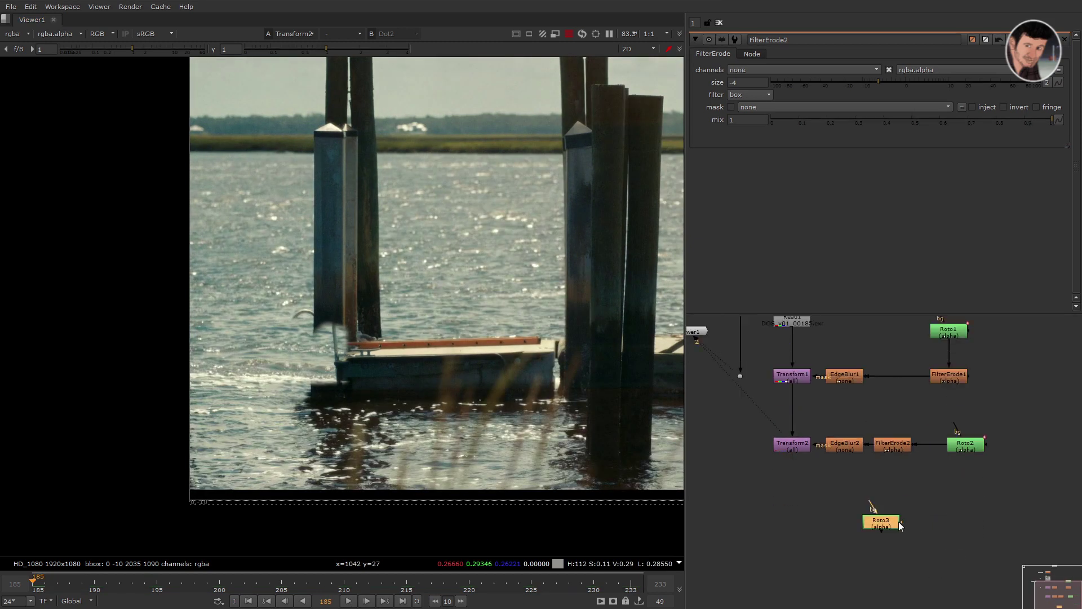
pyautogui.click(744, 210)
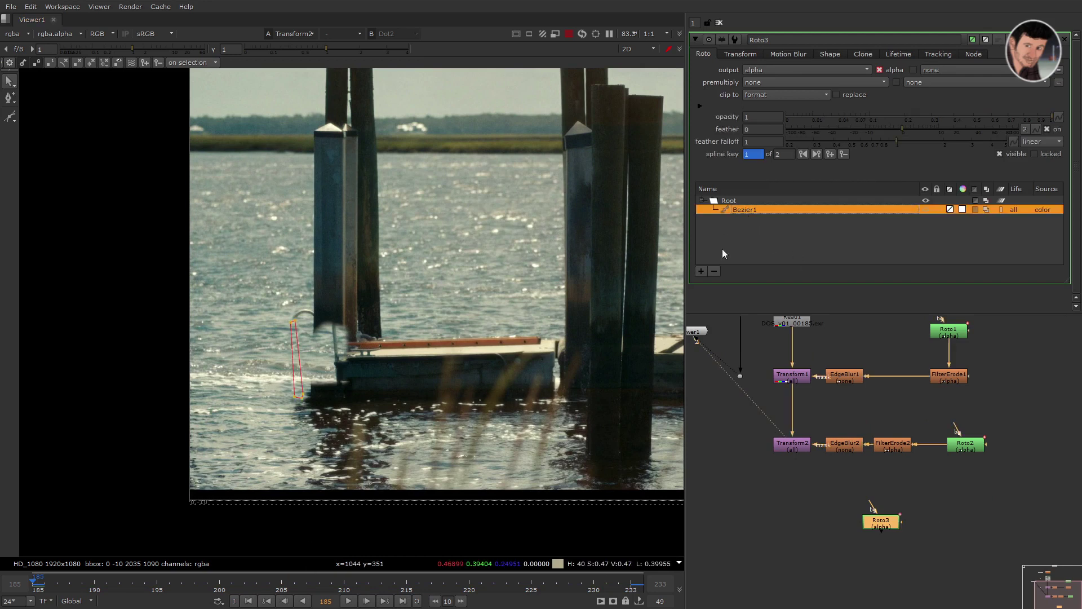
pyautogui.press('Delete')
# - Draw a closed Bezier in Roto3 around the leftover dark dock base and its water reflection, down to the plate's lower edge
pyautogui.click(10, 117)
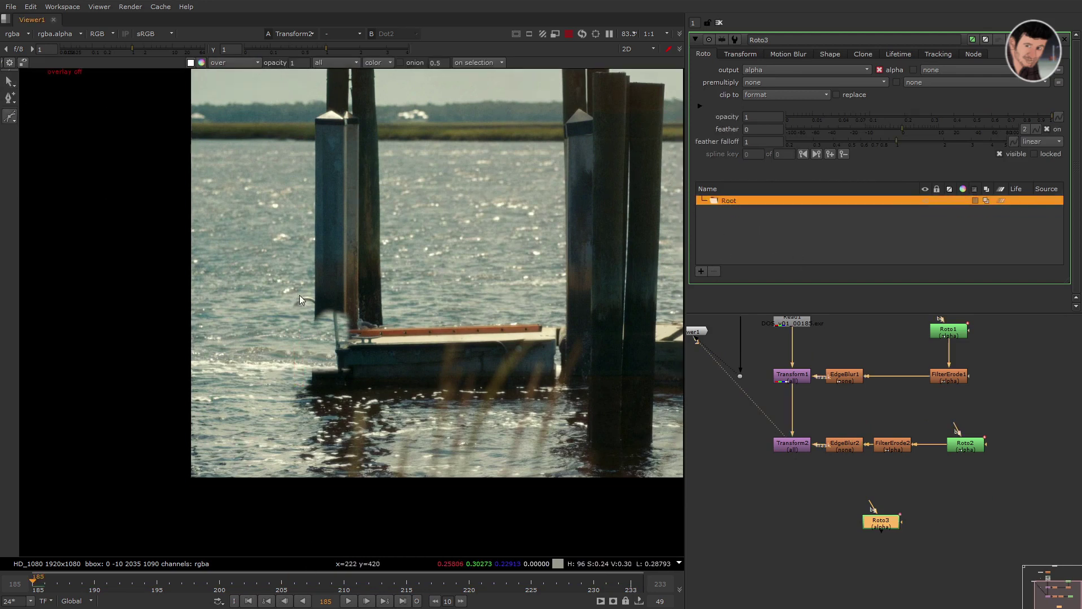
pyautogui.scroll(2, 340, 356)
pyautogui.click(348, 344)
pyautogui.click(292, 344)
pyautogui.click(291, 360)
pyautogui.click(288, 371)
pyautogui.click(267, 383)
pyautogui.click(264, 394)
pyautogui.click(265, 402)
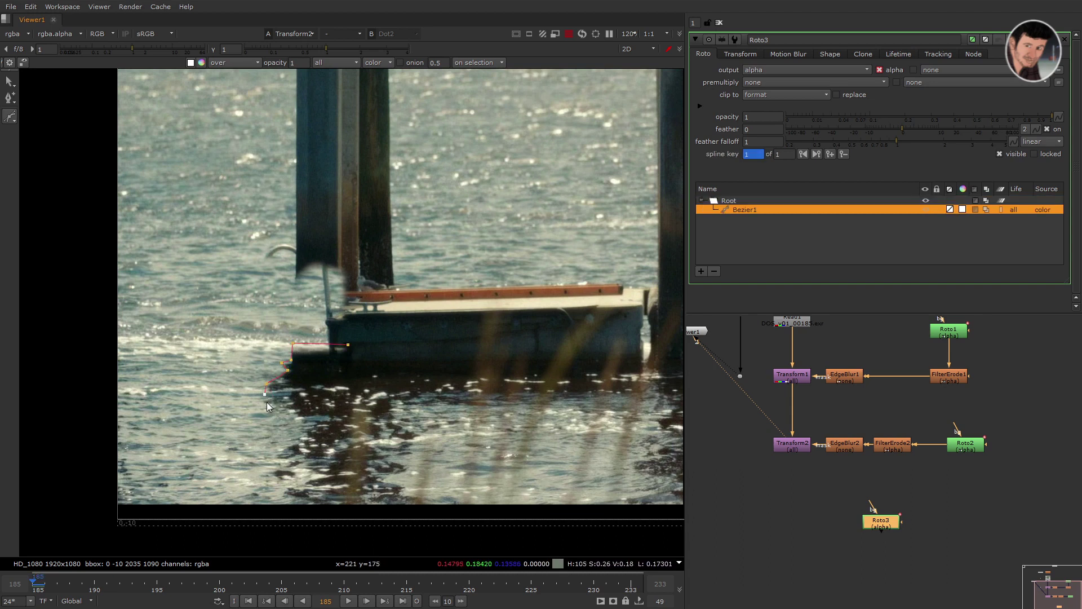
pyautogui.click(272, 410)
pyautogui.click(289, 444)
pyautogui.click(278, 455)
pyautogui.click(271, 467)
pyautogui.click(280, 481)
pyautogui.click(286, 495)
pyautogui.click(300, 503)
pyautogui.click(380, 507)
pyautogui.click(415, 472)
pyautogui.click(424, 407)
pyautogui.click(404, 363)
pyautogui.click(347, 343)
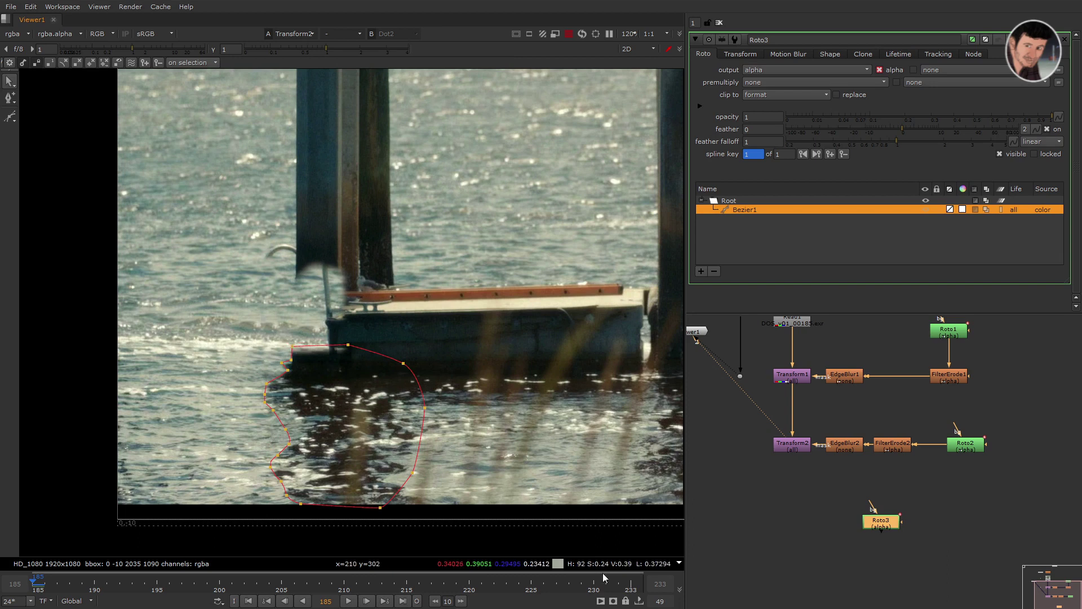
pyautogui.click(289, 426)
pyautogui.scroll(-3, 315, 430)
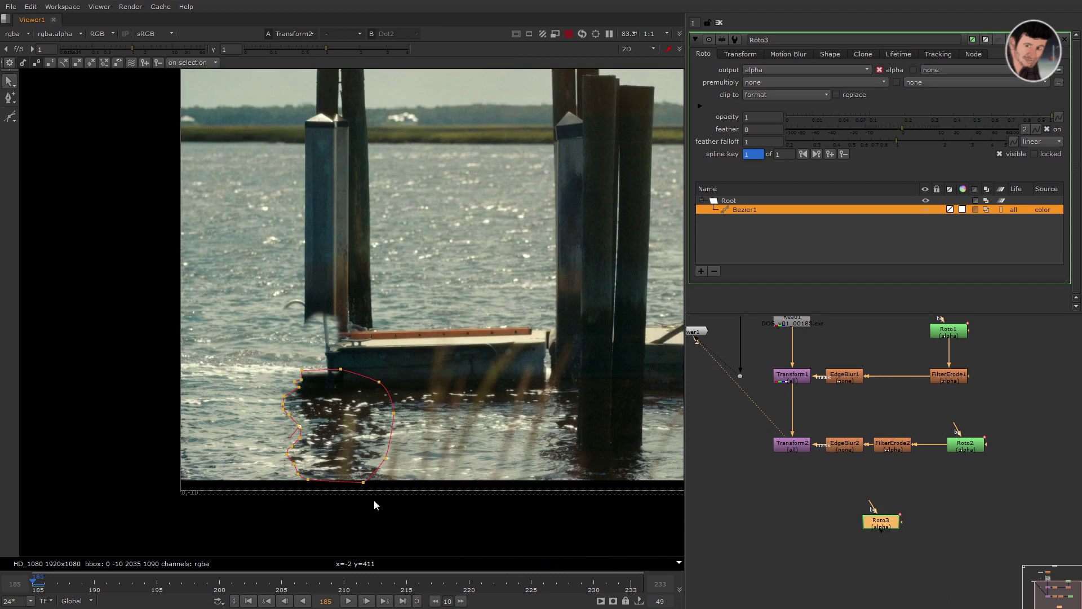
# - Add a Transform node below Transform2, connect its input to Transform2 and its mask to Roto3, and display it in the viewer
pyautogui.click(860, 492)
pyautogui.moveTo(92, 580); pyautogui.dragTo(297, 594)
pyautogui.click(298, 599)
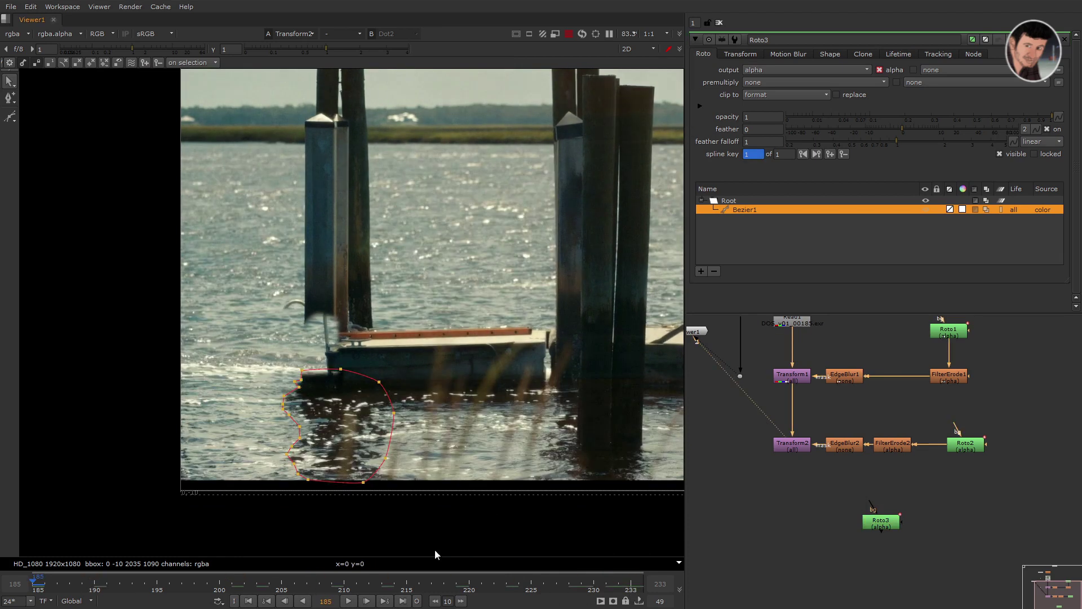
pyautogui.press('Tab')
pyautogui.write('tra')
pyautogui.press('Return')
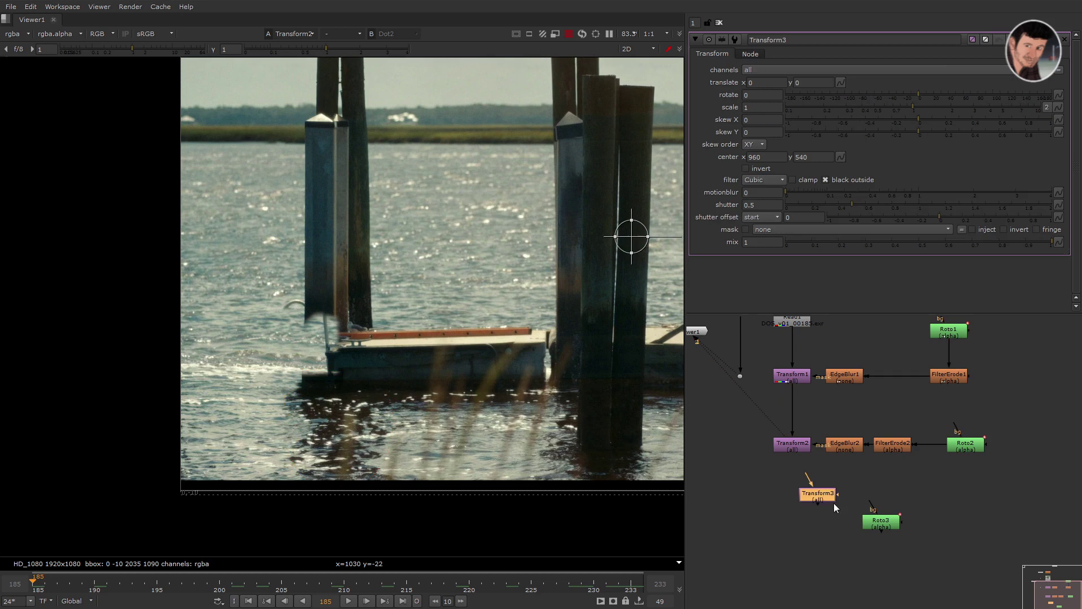
pyautogui.moveTo(813, 506); pyautogui.dragTo(805, 451)
pyautogui.moveTo(817, 515); pyautogui.dragTo(948, 514)
pyautogui.moveTo(732, 368); pyautogui.dragTo(797, 514)
# - Place Transform3's pivot on the reflection at center x 263, y 108 and nudge its translation to x 180, y 0
pyautogui.keyDown('ctrl'); pyautogui.moveTo(631, 237); pyautogui.dragTo(304, 439); pyautogui.keyUp('ctrl')
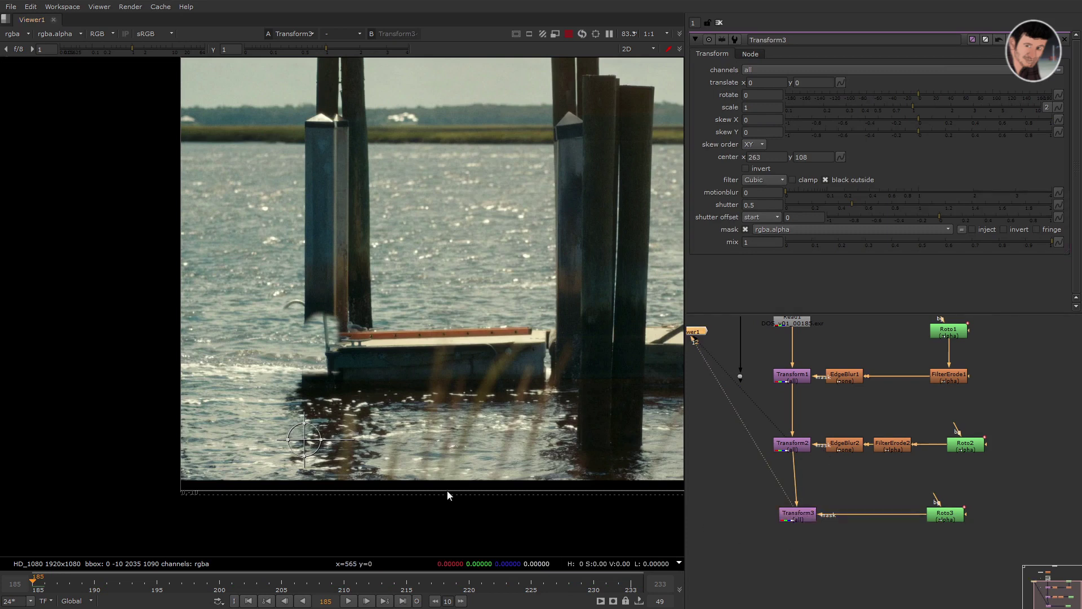
pyautogui.press('shift+KP_6')
pyautogui.press('shift+KP_6')
pyautogui.press('shift+KP_6')
pyautogui.press('shift+KP_6')
pyautogui.press('shift+KP_6')
pyautogui.press('shift+KP_6')
pyautogui.press('shift+KP_6')
pyautogui.press('shift+KP_6')
pyautogui.press('shift+KP_6')
pyautogui.press('shift+KP_6')
pyautogui.press('shift+KP_6')
pyautogui.press('shift+KP_6')
pyautogui.press('shift+KP_6')
pyautogui.press('shift+KP_6')
pyautogui.press('shift+KP_6')
pyautogui.press('shift+KP_6')
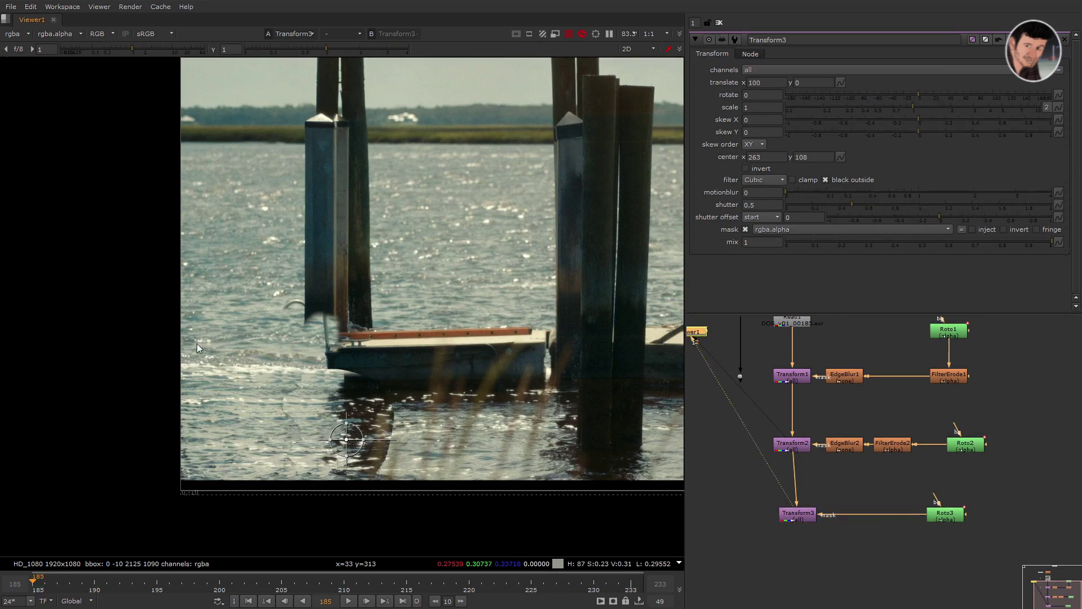
pyautogui.press('shift+KP_6')
pyautogui.press('shift+KP_6')
pyautogui.press('shift+KP_6')
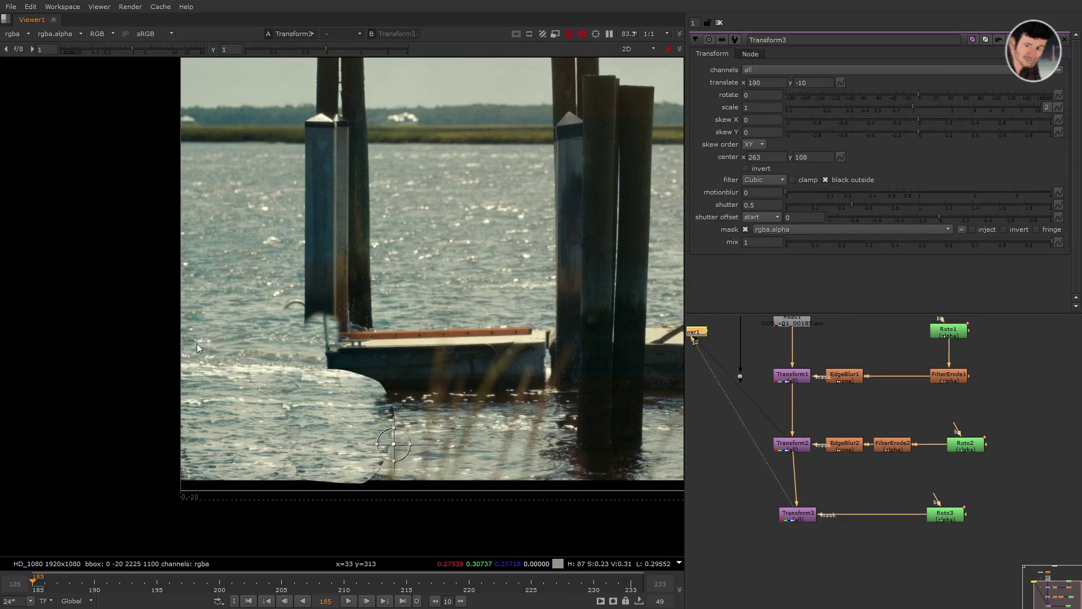
pyautogui.press('shift+KP_6')
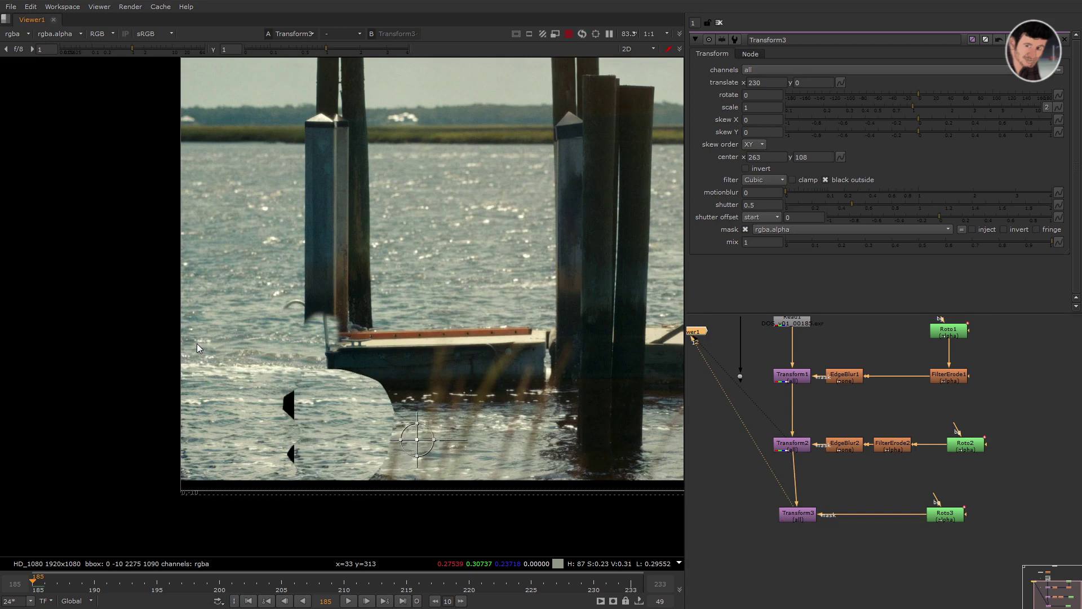
pyautogui.press('shift+KP_4')
pyautogui.press('shift+KP_4')
# - Insert an Erode (filter) node between Roto3 and Transform3's mask and lower its size
pyautogui.press('Tab')
pyautogui.write('er')
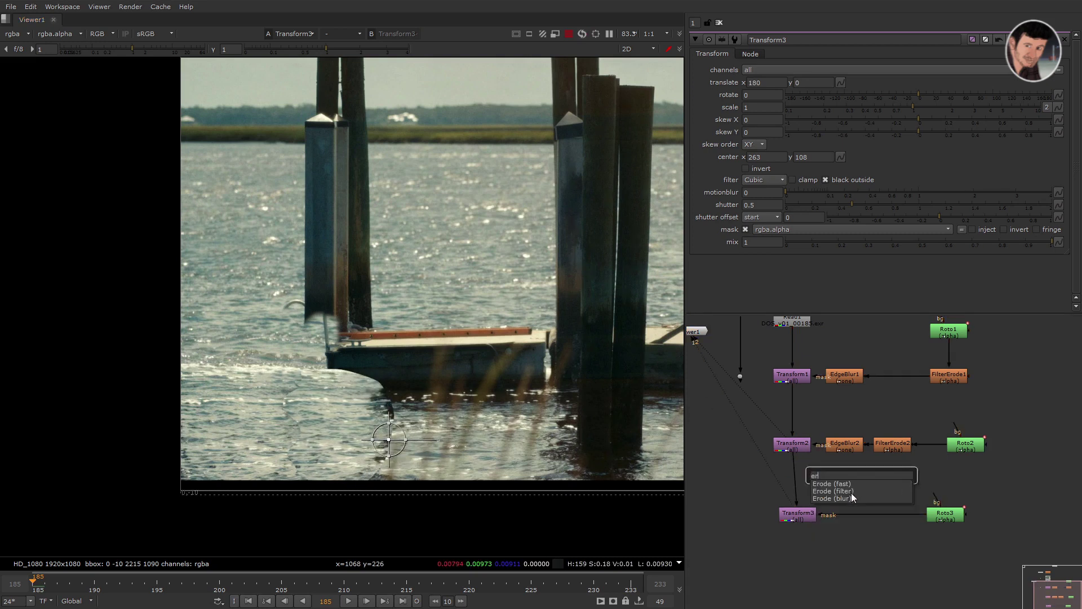
pyautogui.click(851, 491)
pyautogui.click(886, 515)
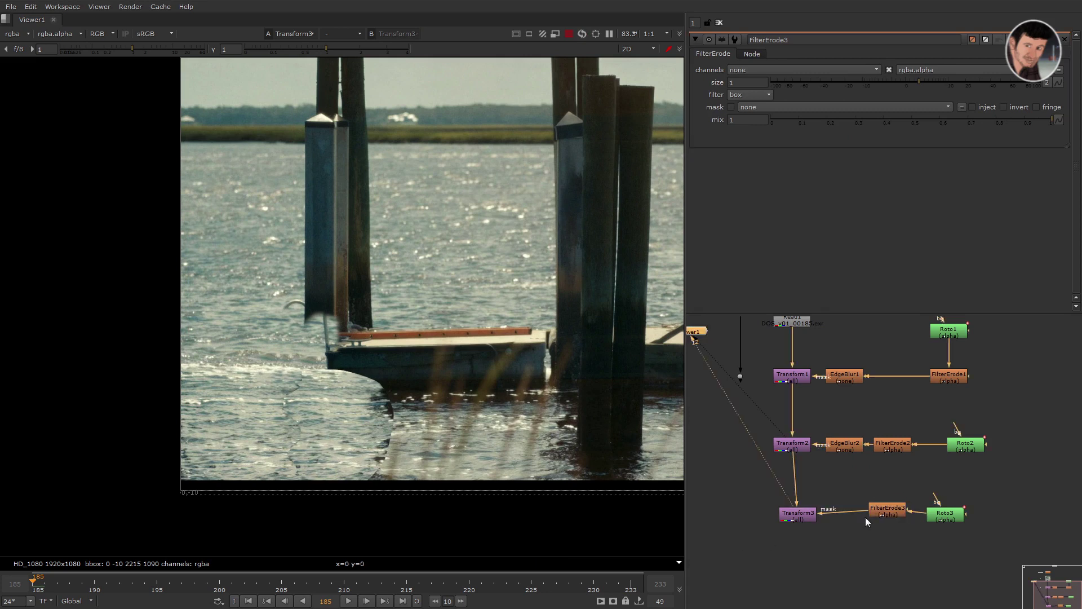
pyautogui.click(741, 84)
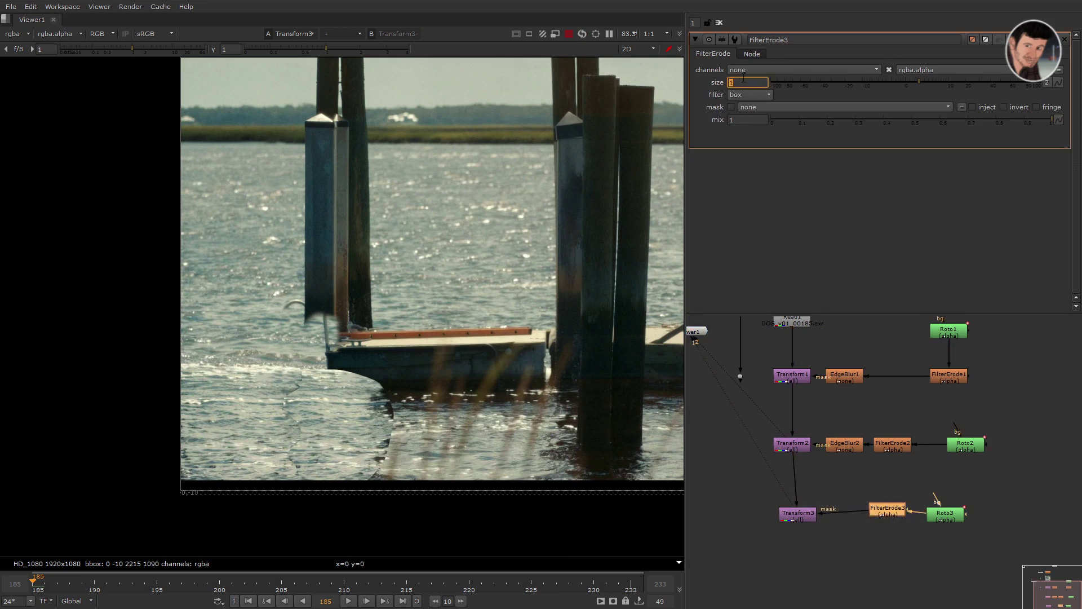
pyautogui.press('Down')
# - Insert an EdgeBlur node of size 14.4 between FilterErode3 and Transform3's mask, and snap the nodes into alignment
pyautogui.press('Tab')
pyautogui.write('edgeb')
pyautogui.press('Return')
pyautogui.moveTo(948, 509)
pyautogui.mouseDown()
pyautogui.moveTo(942, 484)
pyautogui.moveTo(919, 506)
pyautogui.moveTo(857, 513)
pyautogui.moveTo(964, 512)
pyautogui.mouseUp()
pyautogui.press('\\')
pyautogui.moveTo(956, 481); pyautogui.dragTo(965, 482)
pyautogui.click(844, 512)
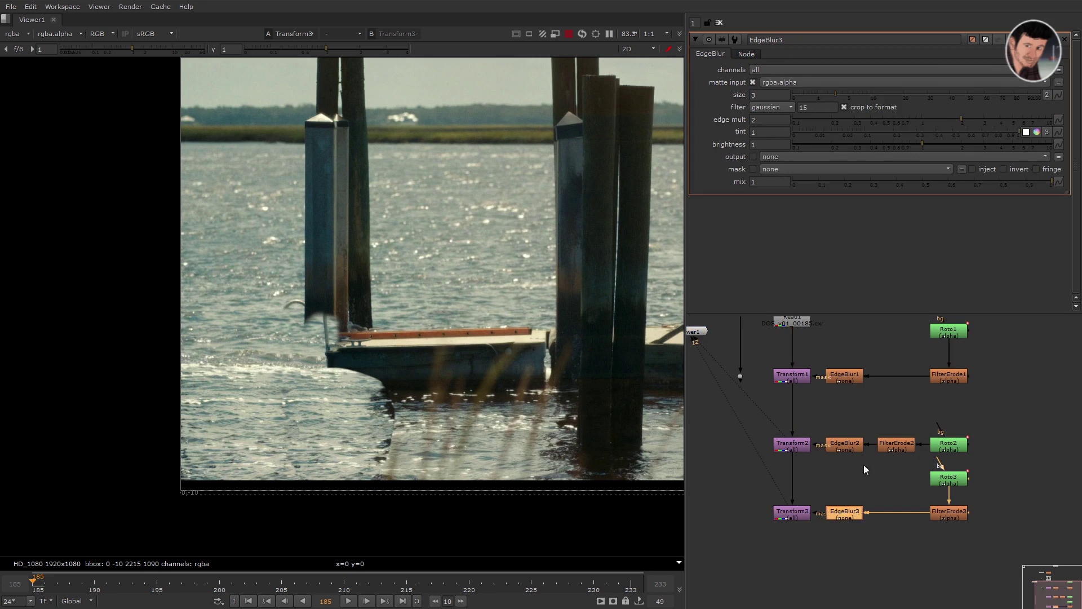
pyautogui.moveTo(835, 93); pyautogui.dragTo(870, 92)
pyautogui.scroll(-2, 747, 479)
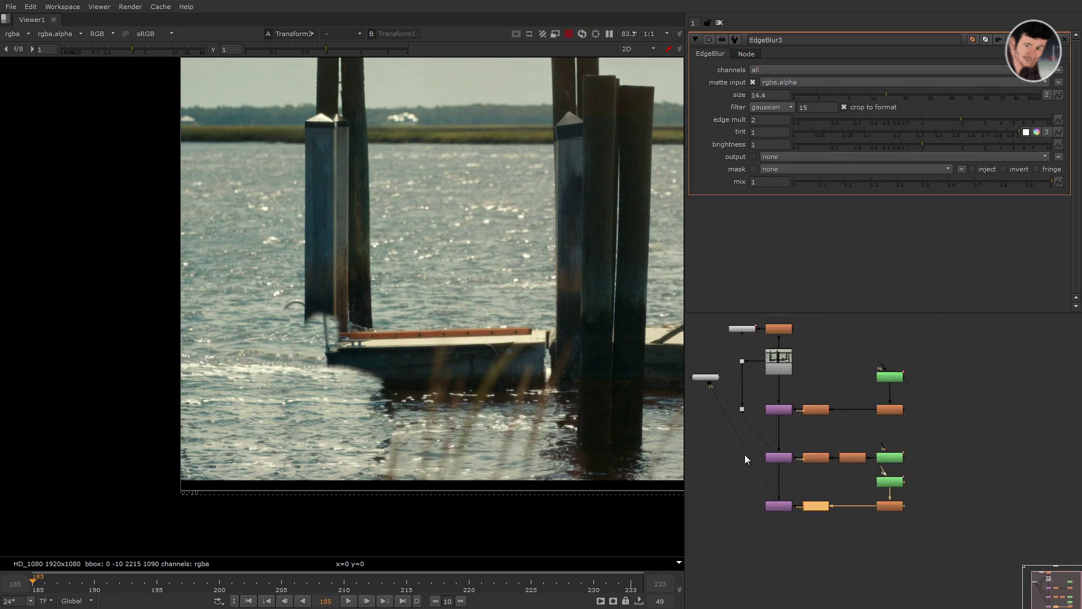
# - Compare the Transform2 and Transform3 results in the viewer and check the reflection cleanup during playback
pyautogui.press('2')
pyautogui.press('1')
pyautogui.click(779, 506)
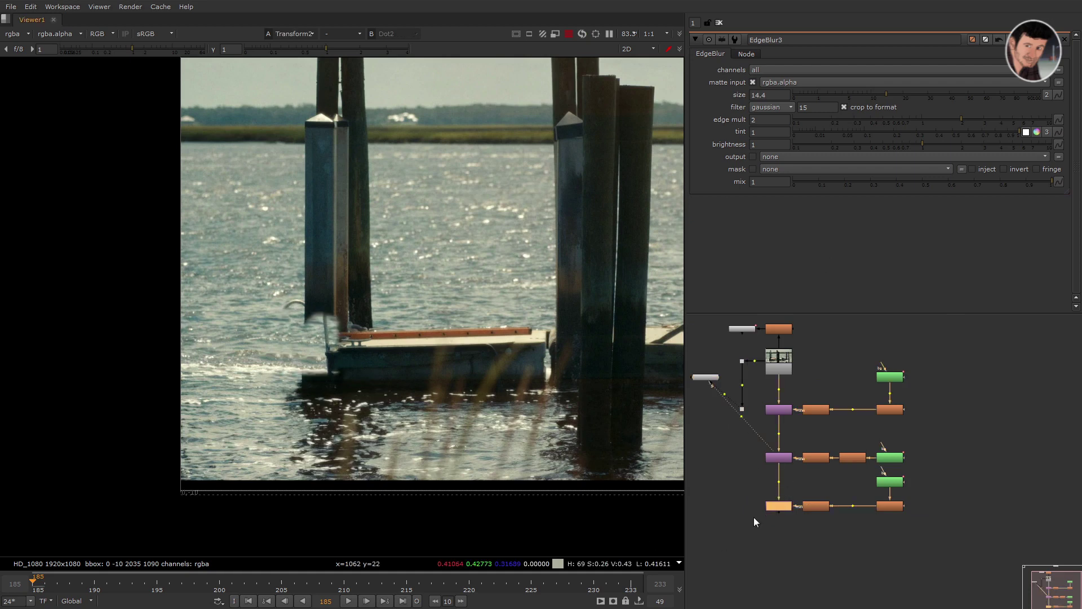
pyautogui.press('2')
pyautogui.press('2')
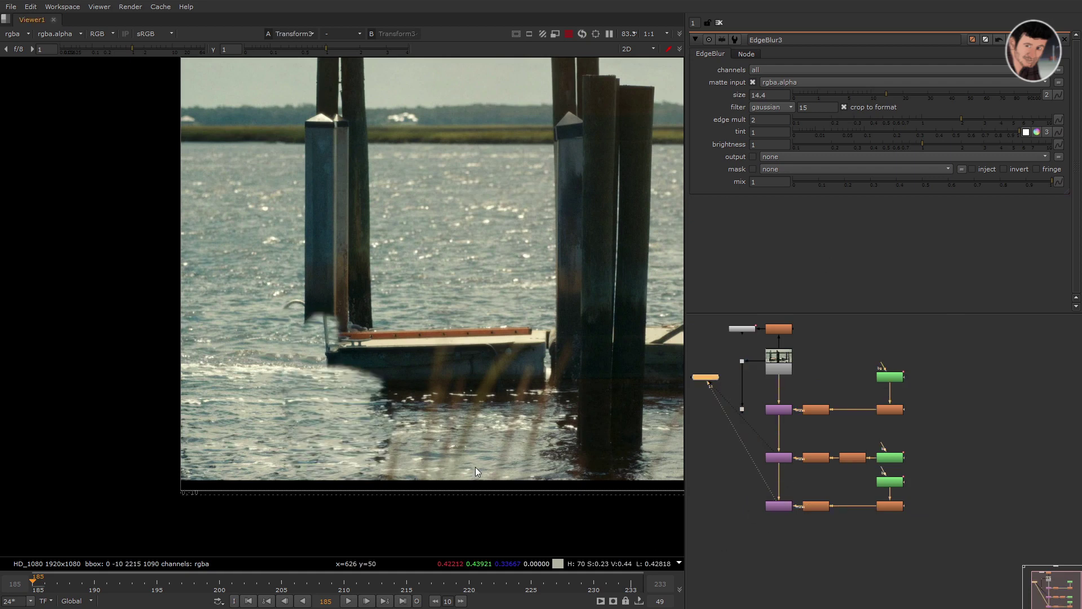
pyautogui.press('l')
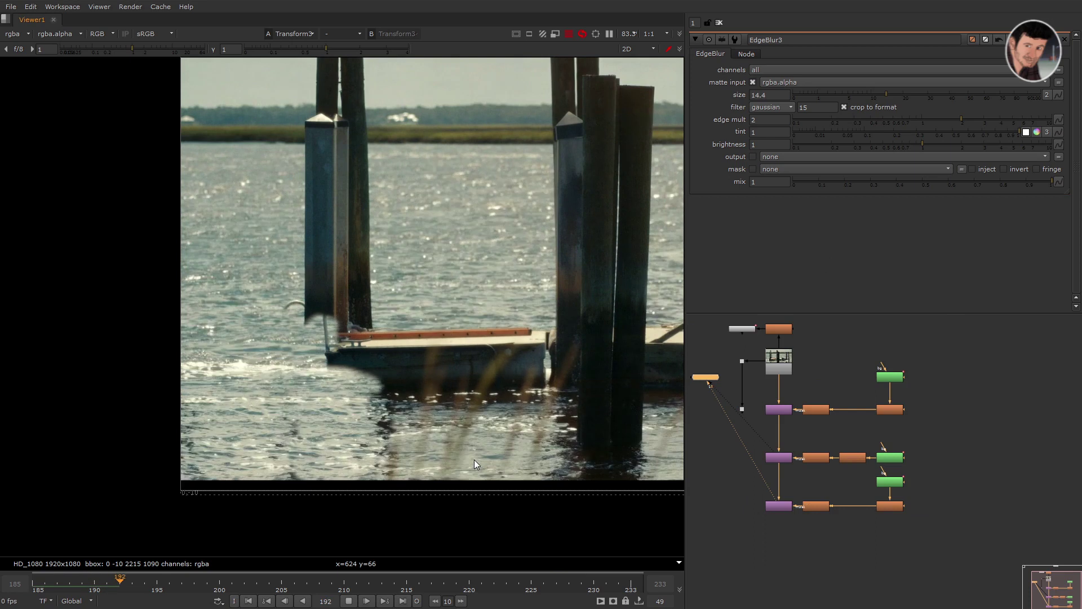
pyautogui.click(249, 601)
pyautogui.press('l')
pyautogui.press('k')
pyautogui.press('Left')
pyautogui.press('Left')
pyautogui.press('Left')
pyautogui.moveTo(197, 393); pyautogui.dragTo(127, 505)
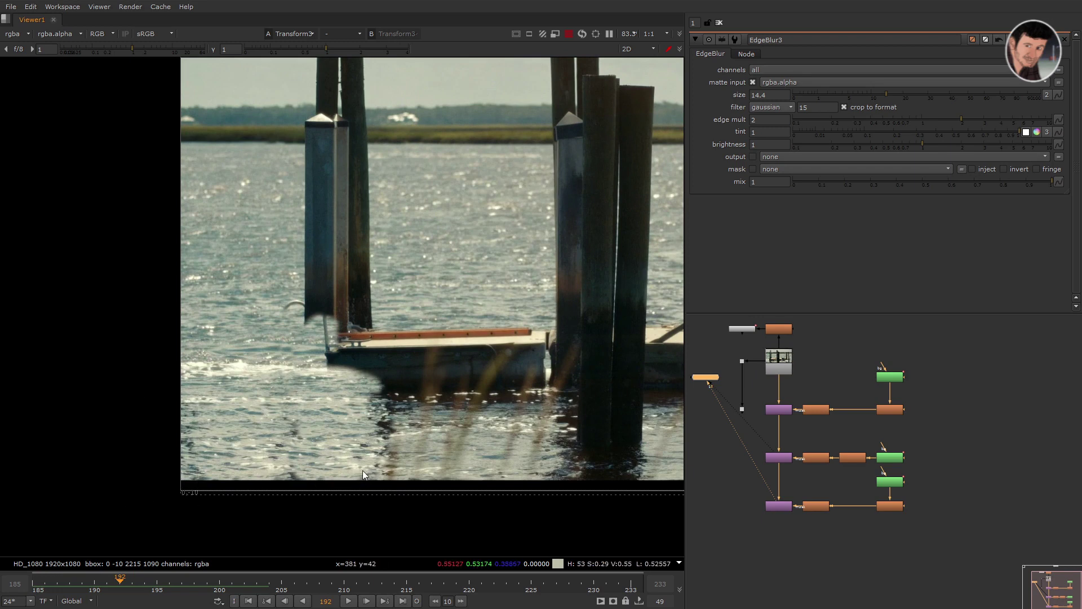
# - Play the sequence from the first frame to examine the reflection cleanup, then return to the first frame
pyautogui.moveTo(333, 408); pyautogui.dragTo(268, 504)
pyautogui.press('Home')
pyautogui.press('l')
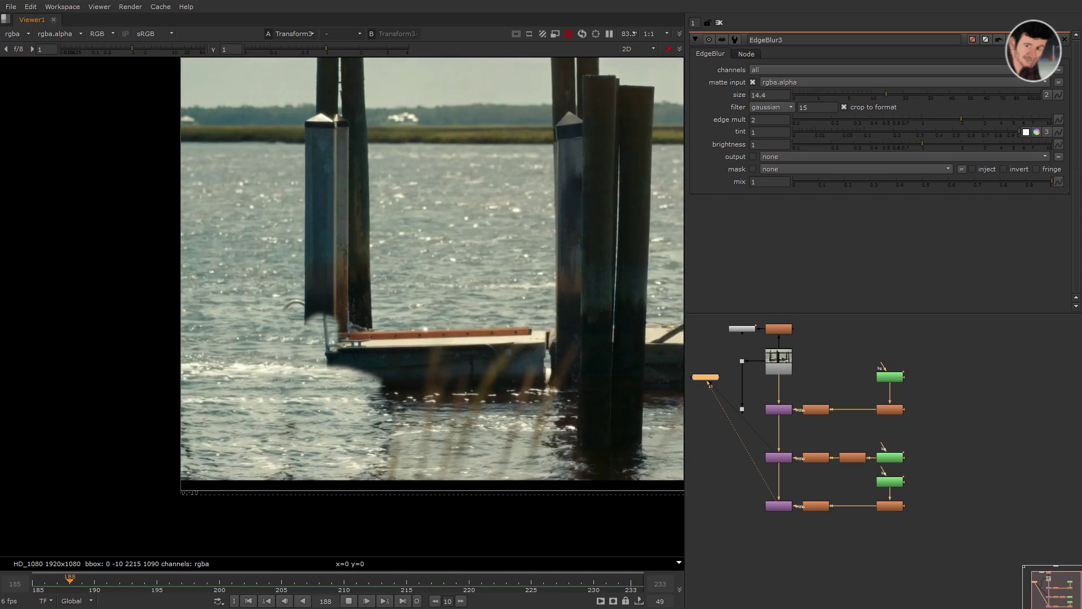
pyautogui.press('k')
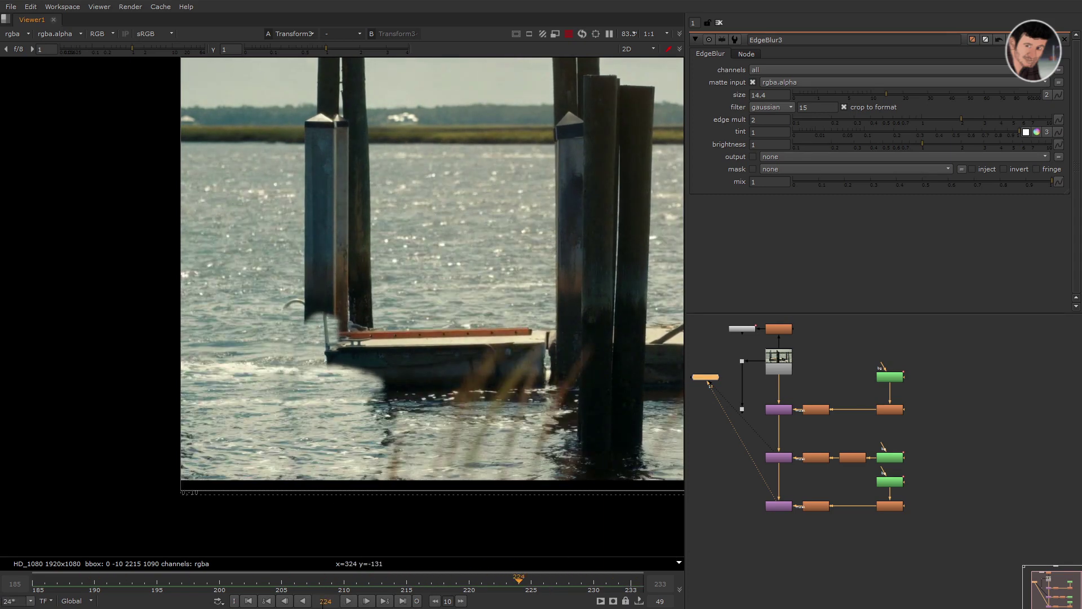
pyautogui.click(250, 602)
# - Place another Roto node, Roto4, below the Transform3 row and remove its existing Bezier1 shape
pyautogui.click(889, 481)
pyautogui.click(982, 500)
pyautogui.moveTo(874, 545); pyautogui.dragTo(873, 540, button='middle')
pyautogui.press('o')
pyautogui.moveTo(795, 536)
pyautogui.mouseDown()
pyautogui.moveTo(788, 508)
pyautogui.moveTo(791, 527)
pyautogui.mouseUp()
pyautogui.click(828, 538)
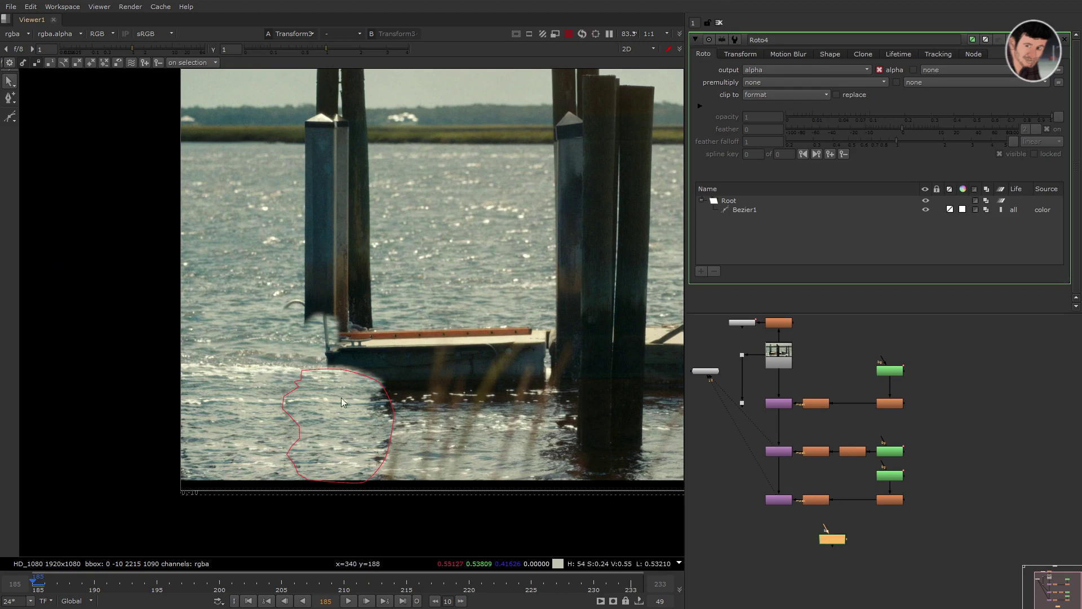
pyautogui.click(744, 209)
pyautogui.click(713, 271)
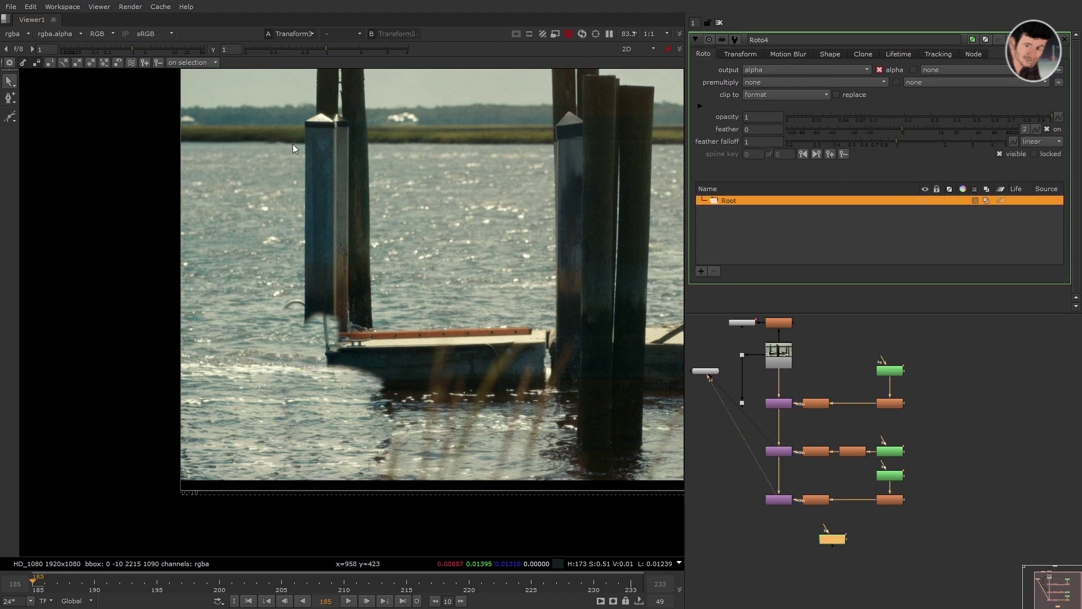
# - Draw a closed Bezier shape in Roto4 around the water patch below the shortened dock's edge at the first frame
pyautogui.click(10, 118)
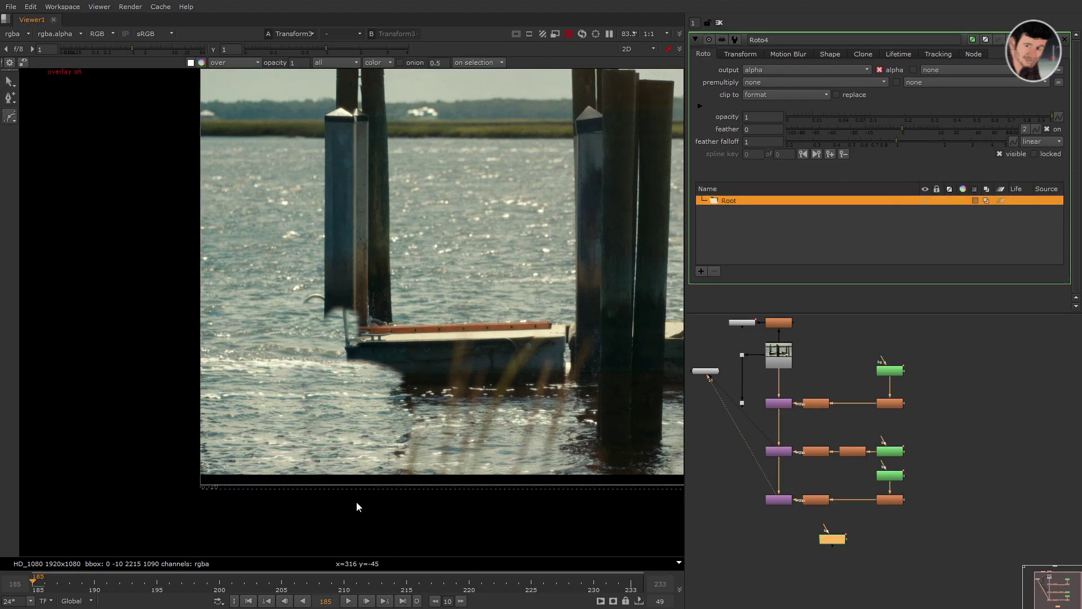
pyautogui.moveTo(63, 584); pyautogui.dragTo(219, 585)
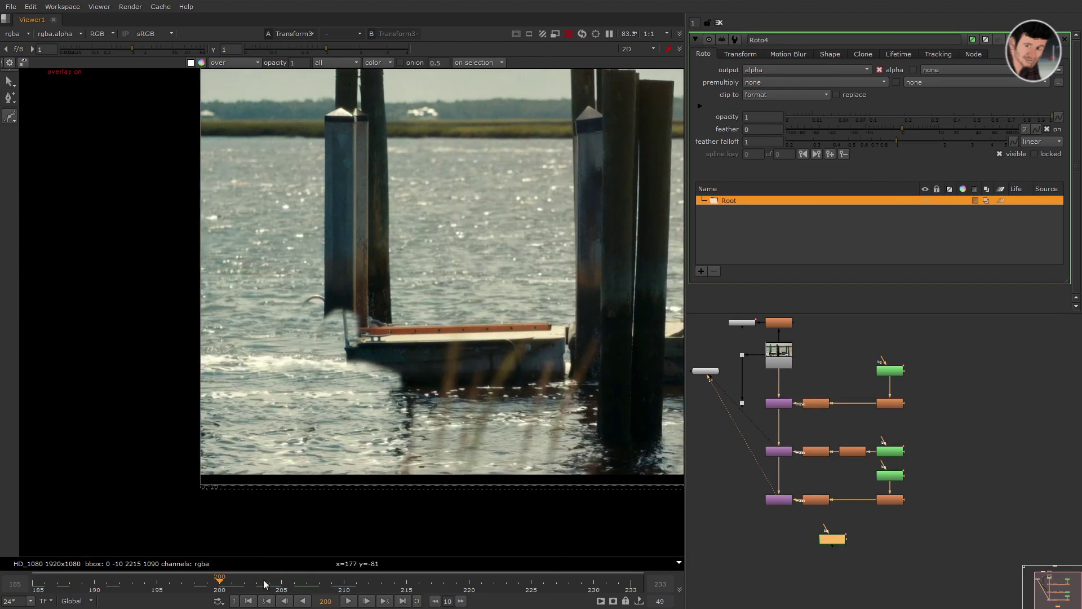
pyautogui.click(248, 601)
pyautogui.click(337, 503)
pyautogui.click(335, 450)
pyautogui.click(341, 400)
pyautogui.click(325, 379)
pyautogui.click(300, 381)
pyautogui.click(293, 400)
pyautogui.click(288, 428)
pyautogui.click(275, 455)
pyautogui.click(281, 474)
pyautogui.click(292, 474)
pyautogui.click(337, 504)
# - Adjust the position of Roto4's water shape and scrub the timeline to check its fit
pyautogui.hotkey('ctrl', 'a')
pyautogui.press('z')
pyautogui.moveTo(350, 512); pyautogui.dragTo(325, 508)
pyautogui.moveTo(313, 458); pyautogui.dragTo(310, 455)
pyautogui.moveTo(148, 586)
pyautogui.mouseDown()
pyautogui.moveTo(601, 584)
pyautogui.moveTo(145, 593)
pyautogui.mouseUp()
pyautogui.click(251, 601)
# - Add Transform4 below Transform3, connect Roto4 to its mask, and show Transform4 in the viewer
pyautogui.moveTo(806, 527); pyautogui.dragTo(802, 509, button='middle')
pyautogui.click(802, 510)
pyautogui.press('Tab')
pyautogui.write('tr')
pyautogui.click(794, 528)
pyautogui.moveTo(777, 488); pyautogui.dragTo(776, 482)
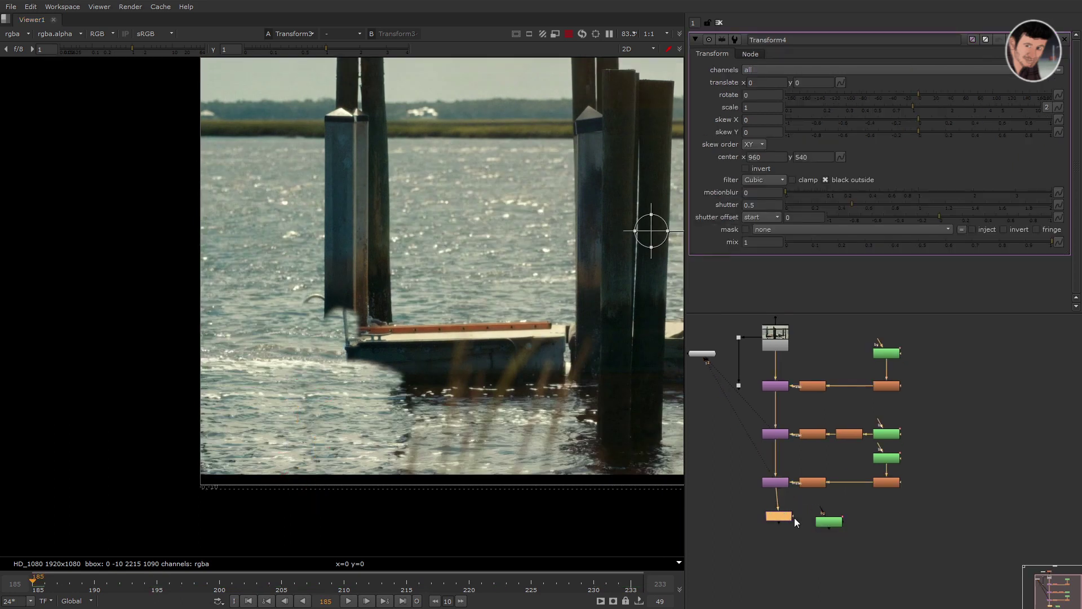
pyautogui.moveTo(821, 523); pyautogui.dragTo(824, 522)
pyautogui.moveTo(824, 522); pyautogui.dragTo(884, 512)
pyautogui.click(785, 517)
pyautogui.press('1')
# - Place Transform4's pivot on the masked water at center x 259, y 102 and nudge its translation to x -60, y 0
pyautogui.keyDown('ctrl'); pyautogui.moveTo(647, 224); pyautogui.dragTo(317, 437); pyautogui.keyUp('ctrl')
pyautogui.press('shift+KP_4')
pyautogui.press('shift+KP_4')
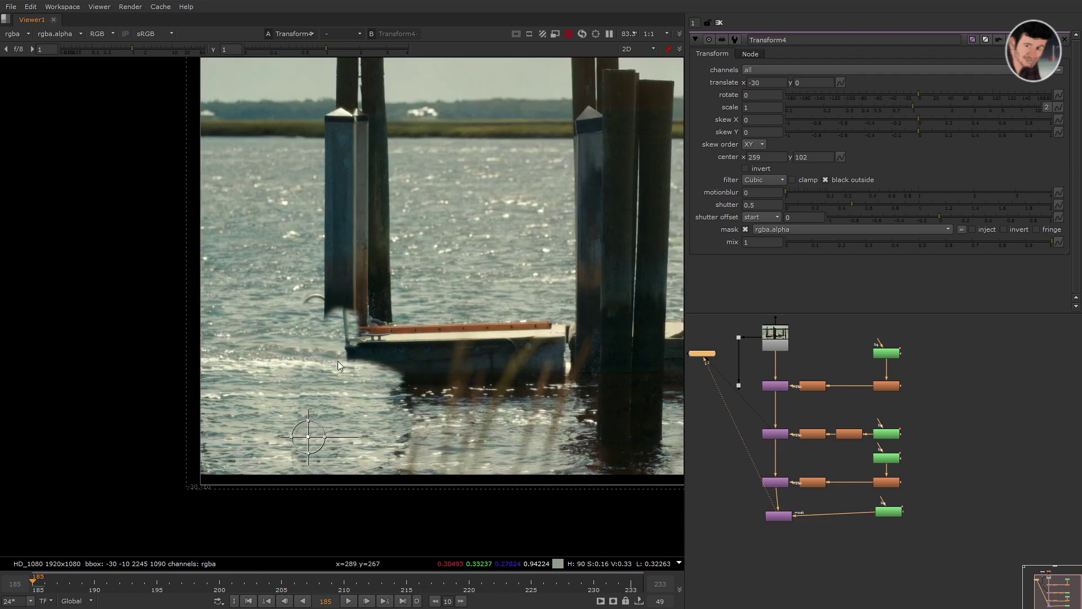
pyautogui.press('shift+KP_4')
pyautogui.press('shift+KP_4')
pyautogui.press('shift+KP_4')
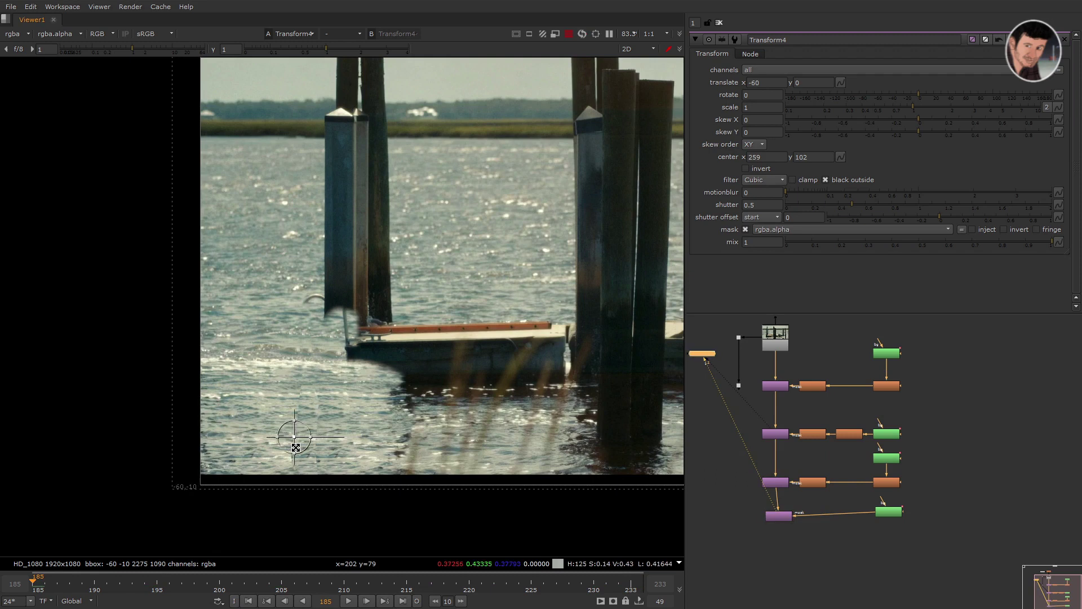
# - Insert a Blur node between Roto4 and Transform4's mask and set its size to 40
pyautogui.scroll(3, 809, 513)
pyautogui.click(863, 502)
pyautogui.press('b')
pyautogui.moveTo(861, 498); pyautogui.dragTo(863, 516)
pyautogui.write('10')
pyautogui.press('Return')
pyautogui.write('25')
pyautogui.press('Return')
pyautogui.write('40')
pyautogui.press('Return')
# - Play the shot and compare the Transform3 and Transform4 results on the water, then return to the first frame
pyautogui.press('l')
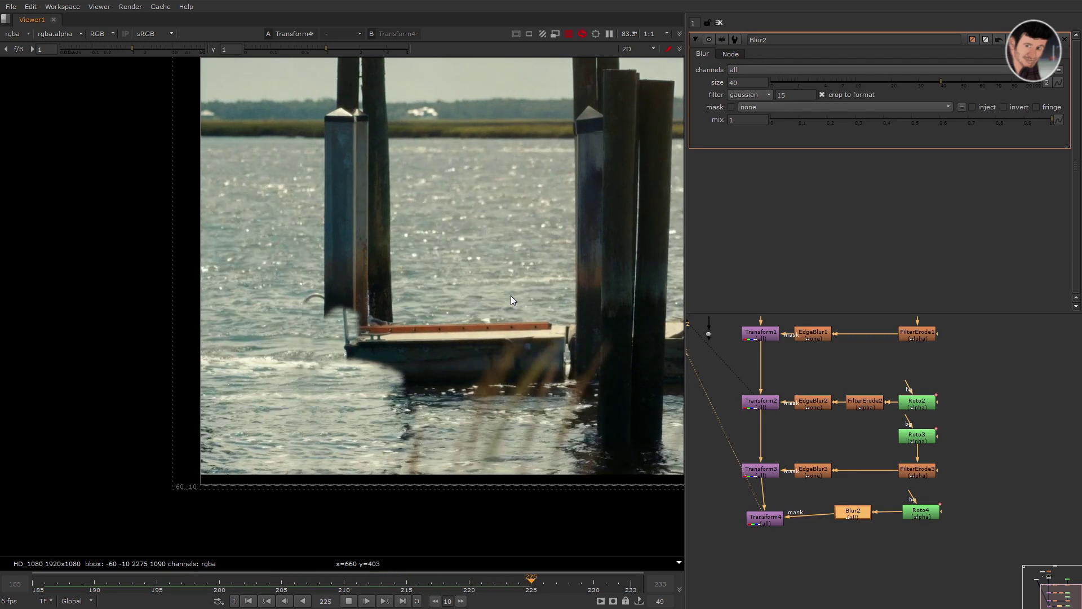
pyautogui.moveTo(343, 383); pyautogui.dragTo(275, 514)
pyautogui.click(750, 472)
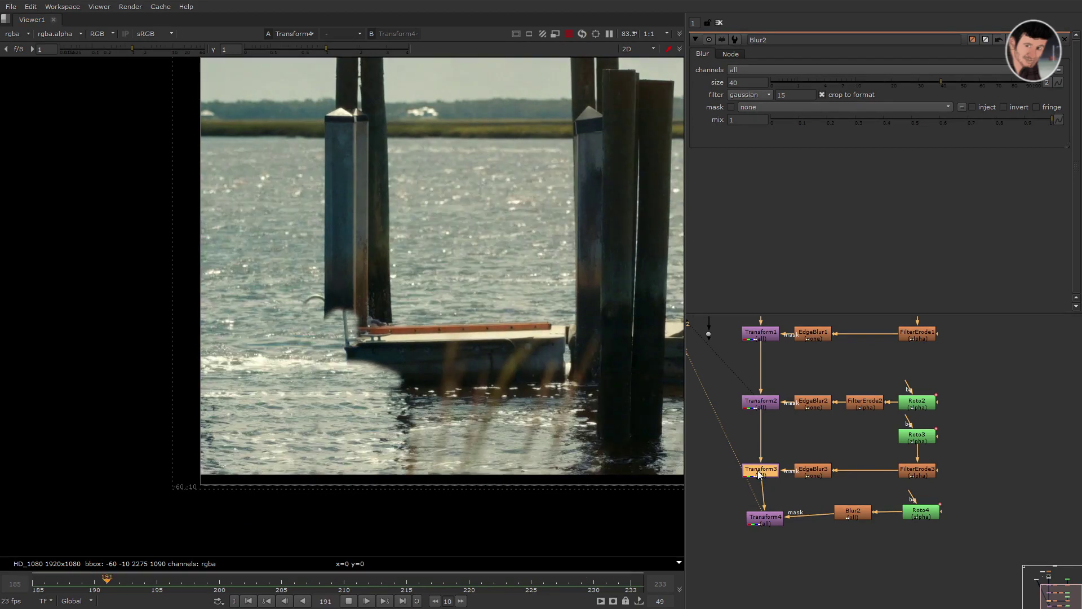
pyautogui.press('1')
pyautogui.click(765, 519)
pyautogui.press('1')
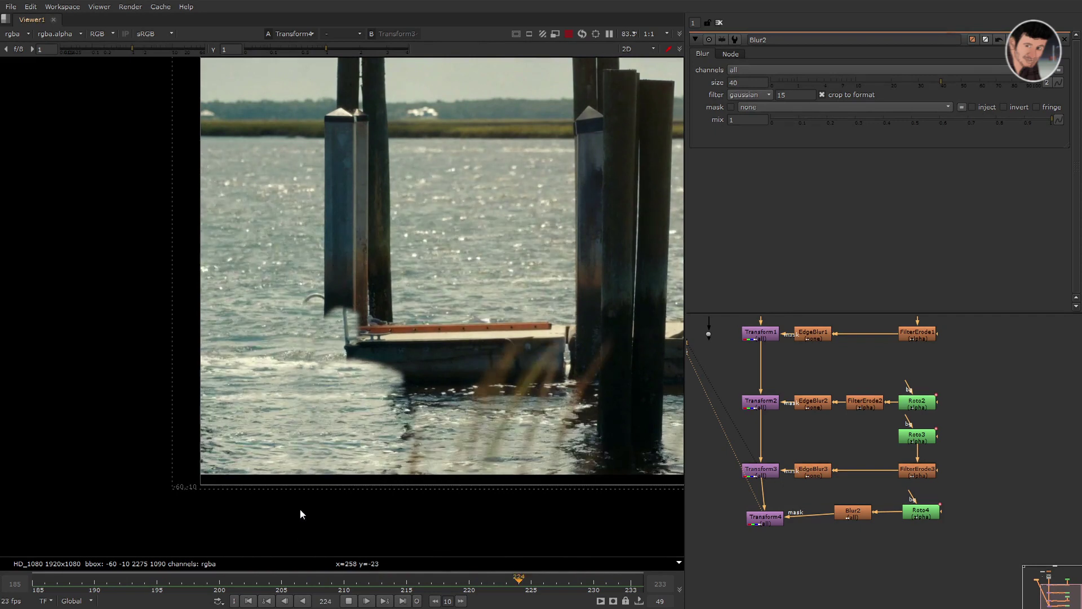
pyautogui.click(349, 600)
pyautogui.click(247, 601)
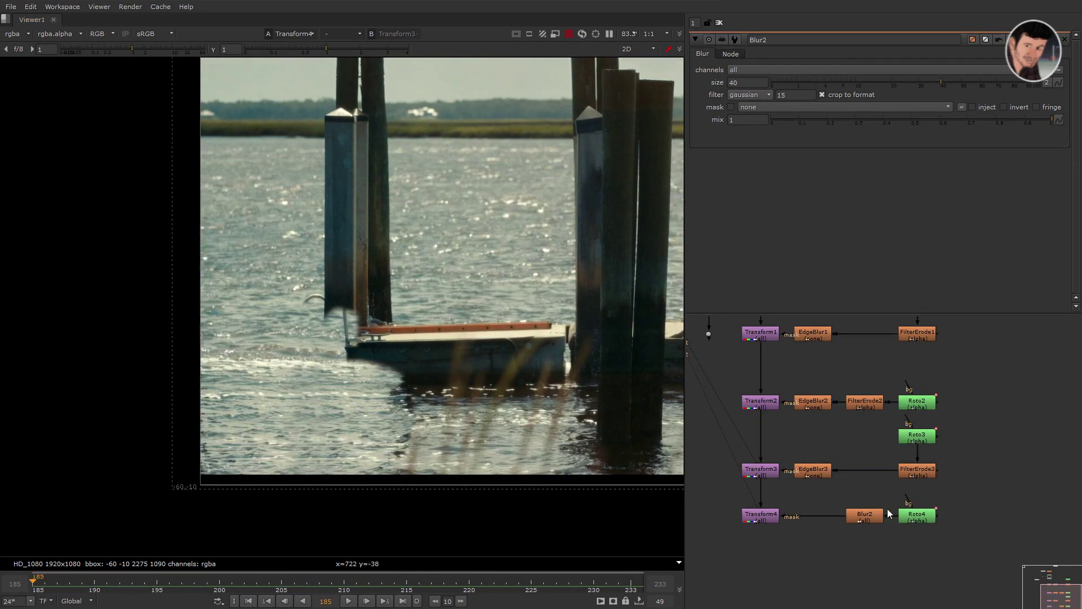
# - Arrange Roto4 above Blur2, space out the Transform4 row, and extend the original plate's dot down beside Transform4
pyautogui.click(873, 514)
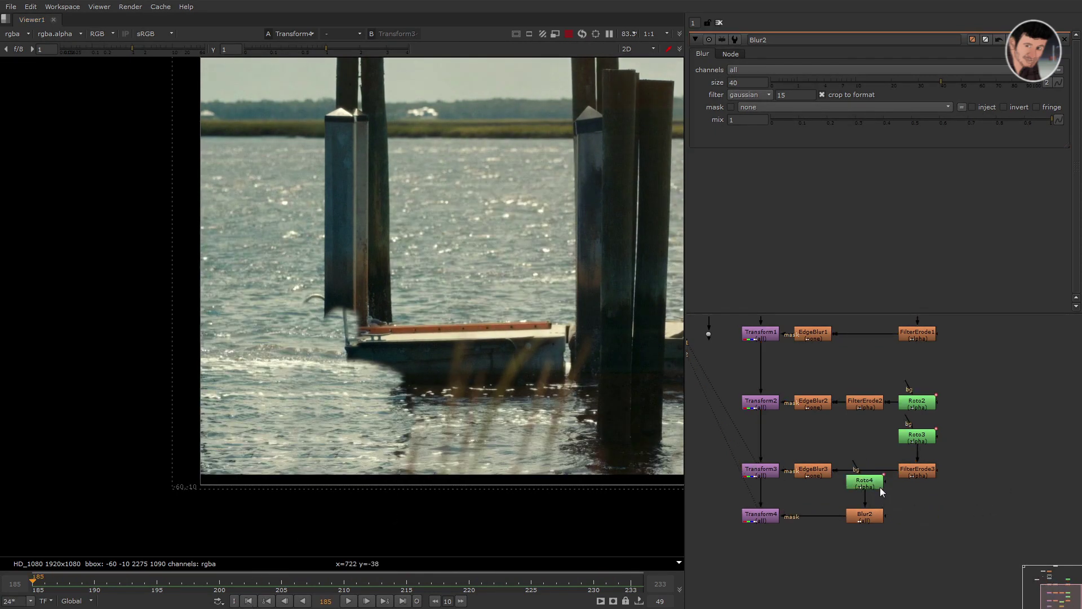
pyautogui.hotkey('ctrl', 'z')
pyautogui.hotkey('ctrl', 'z')
pyautogui.hotkey('ctrl', 'z')
pyautogui.hotkey('ctrl', 'z')
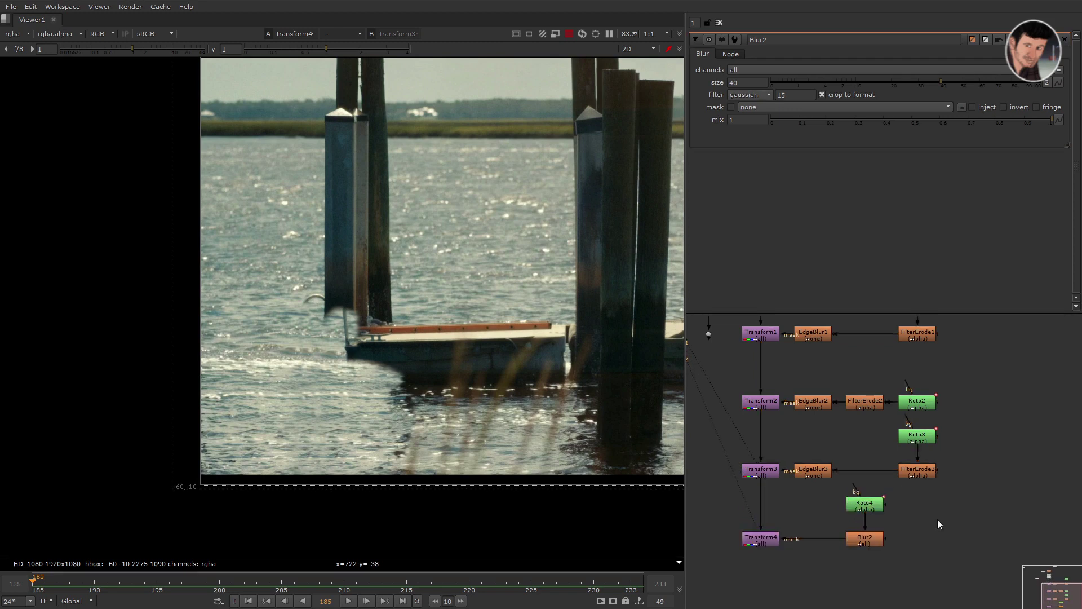
pyautogui.scroll(-3, 938, 519)
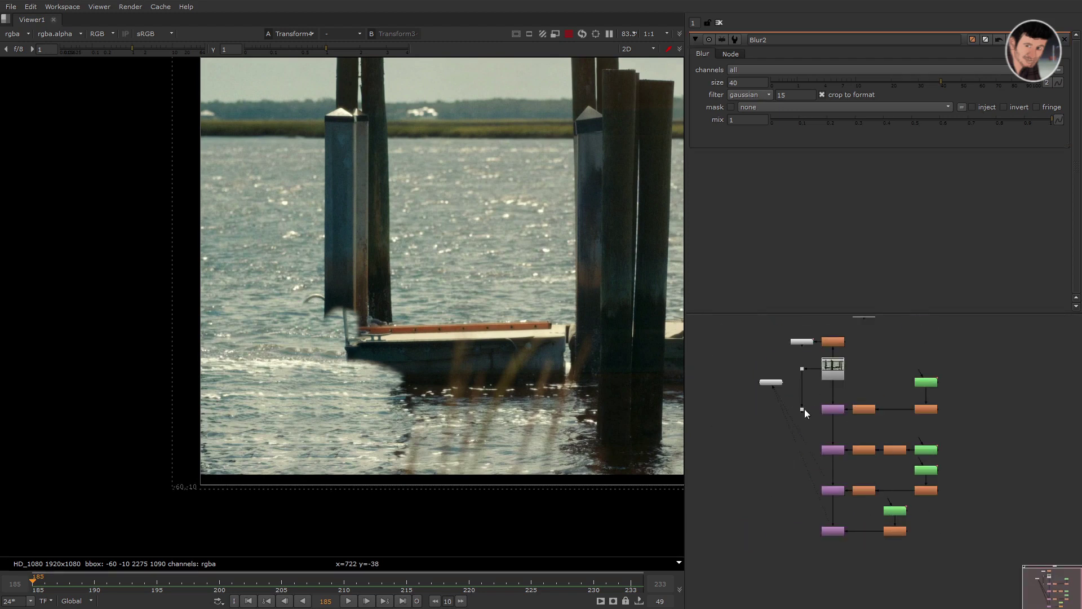
pyautogui.moveTo(802, 410); pyautogui.dragTo(801, 509)
pyautogui.scroll(3, 815, 524)
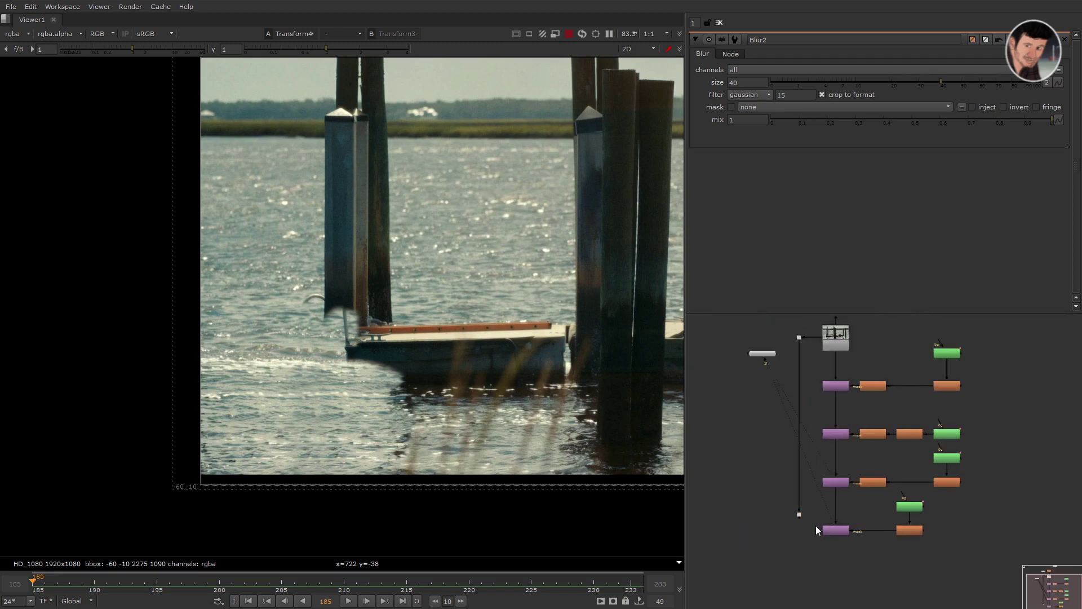
# - Compare the original plate from Dot2 with the Transform4 result in the viewer
pyautogui.press('2')
pyautogui.scroll(-2, 425, 485)
pyautogui.press('2')
pyautogui.scroll(-2, 427, 459)
pyautogui.press('1')
pyautogui.press('2')
pyautogui.scroll(1, 427, 459)
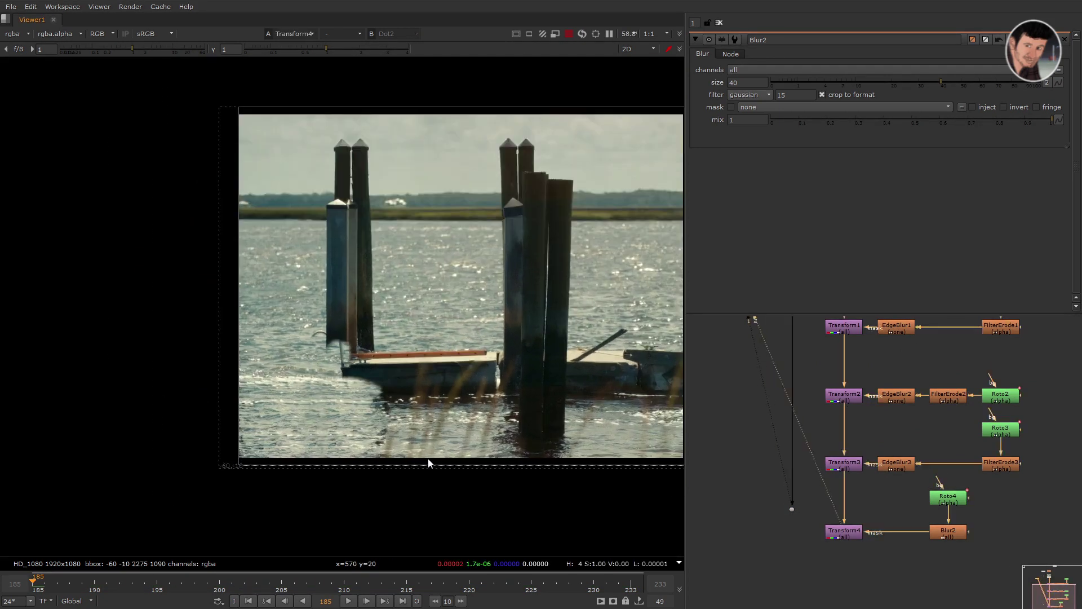
pyautogui.moveTo(428, 459); pyautogui.dragTo(401, 486, button='middle')
# - Create a Roto5 node near Transform4, show the original plate, and remove the node's Bezier1 shape
pyautogui.moveTo(817, 573); pyautogui.dragTo(831, 533, button='middle')
pyautogui.click(847, 533)
pyautogui.press('o')
pyautogui.moveTo(899, 506); pyautogui.dragTo(727, 597)
pyautogui.press('Delete')
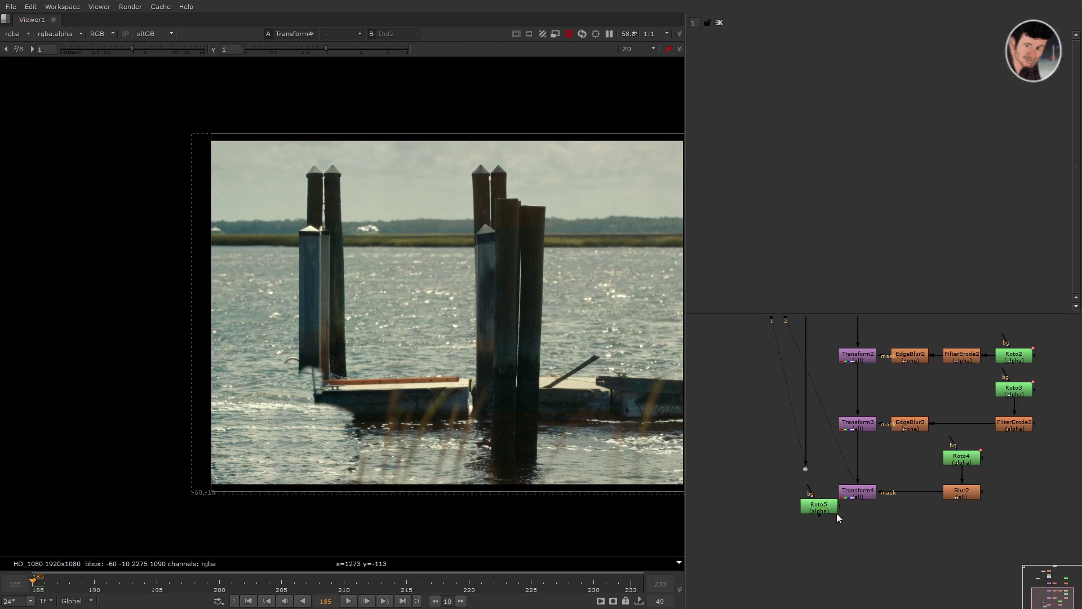
pyautogui.doubleClick(833, 508)
pyautogui.press('2')
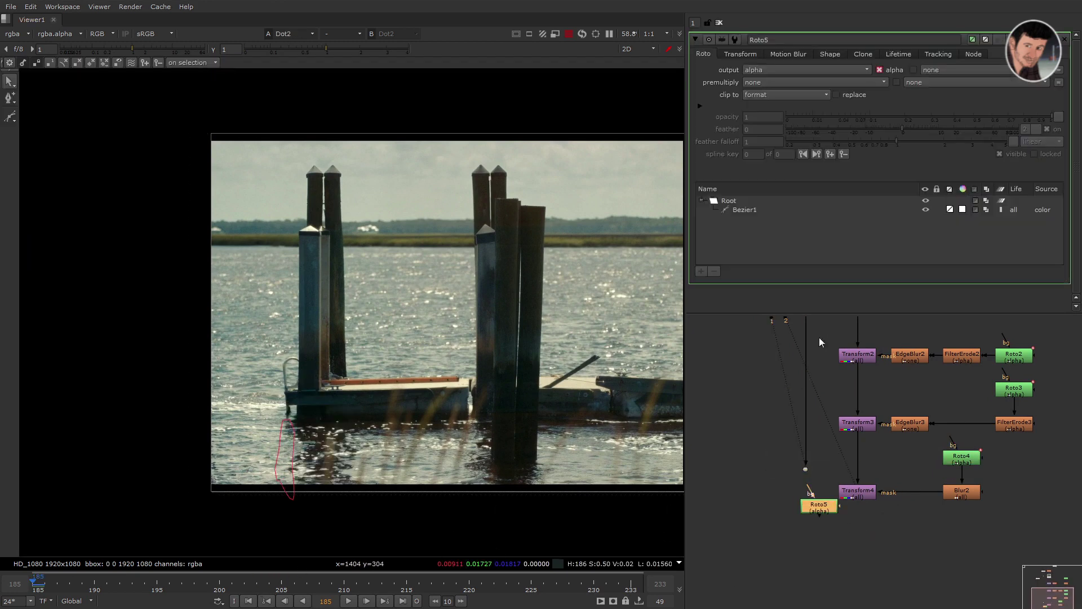
pyautogui.click(753, 211)
pyautogui.click(714, 271)
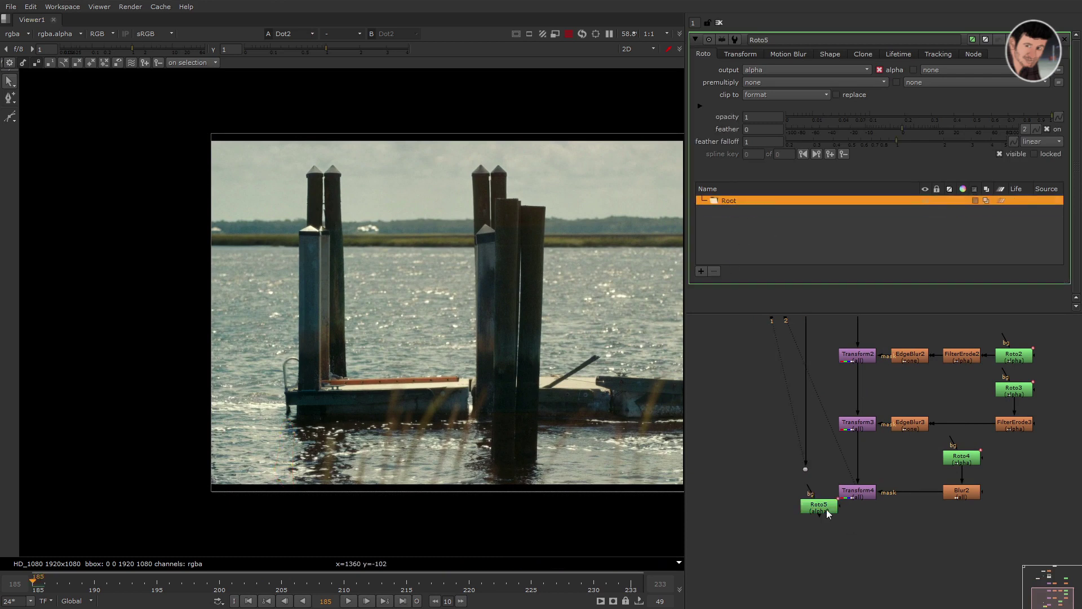
pyautogui.click(11, 117)
pyautogui.click(31, 116)
pyautogui.scroll(5, 302, 325)
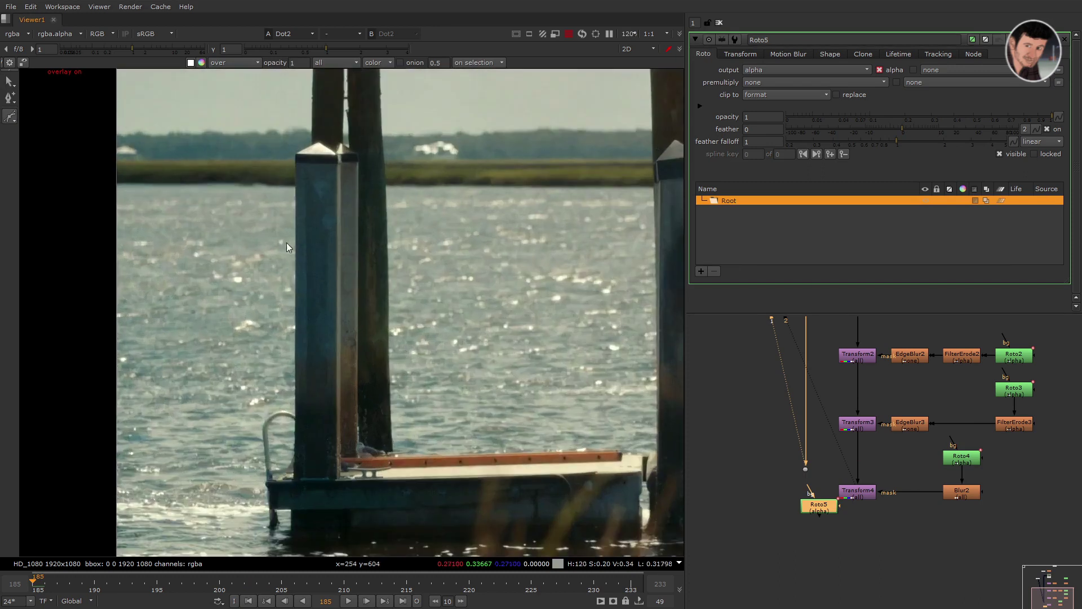
pyautogui.click(443, 141)
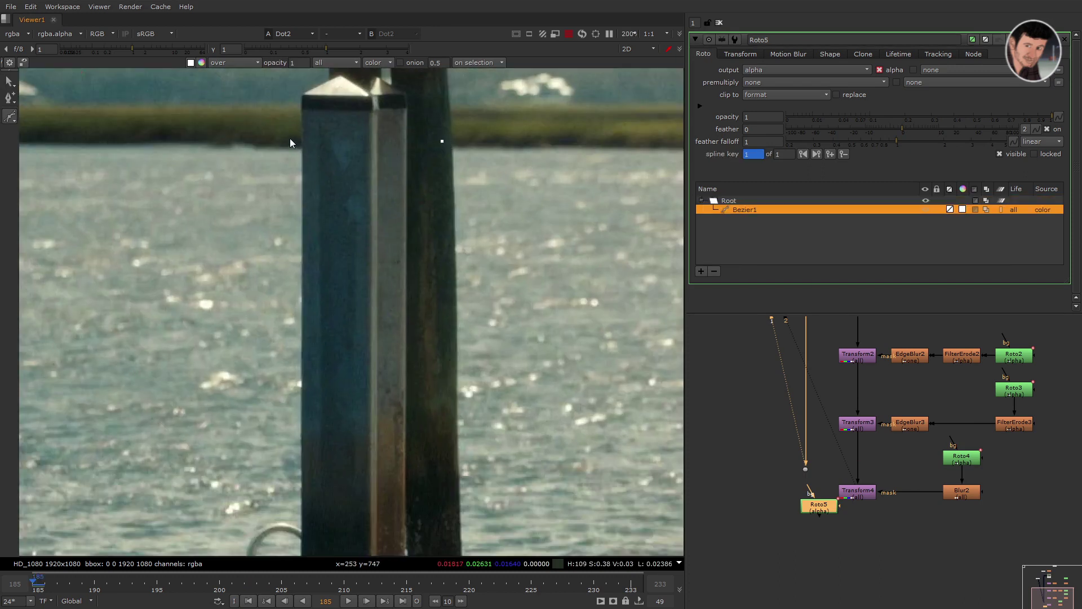
pyautogui.click(302, 139)
pyautogui.scroll(-3, 320, 238)
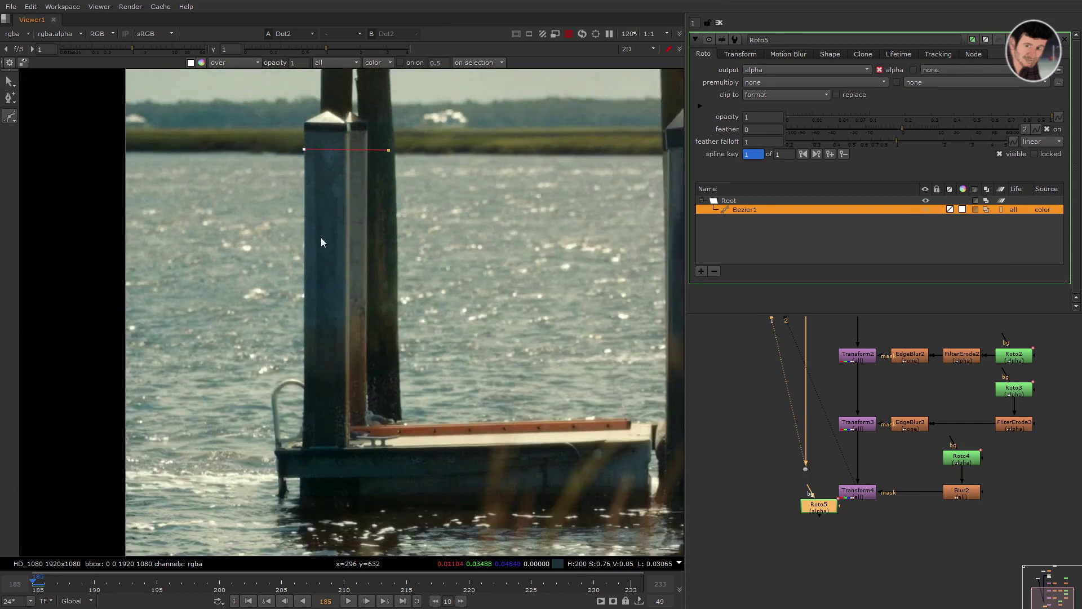
pyautogui.press('2')
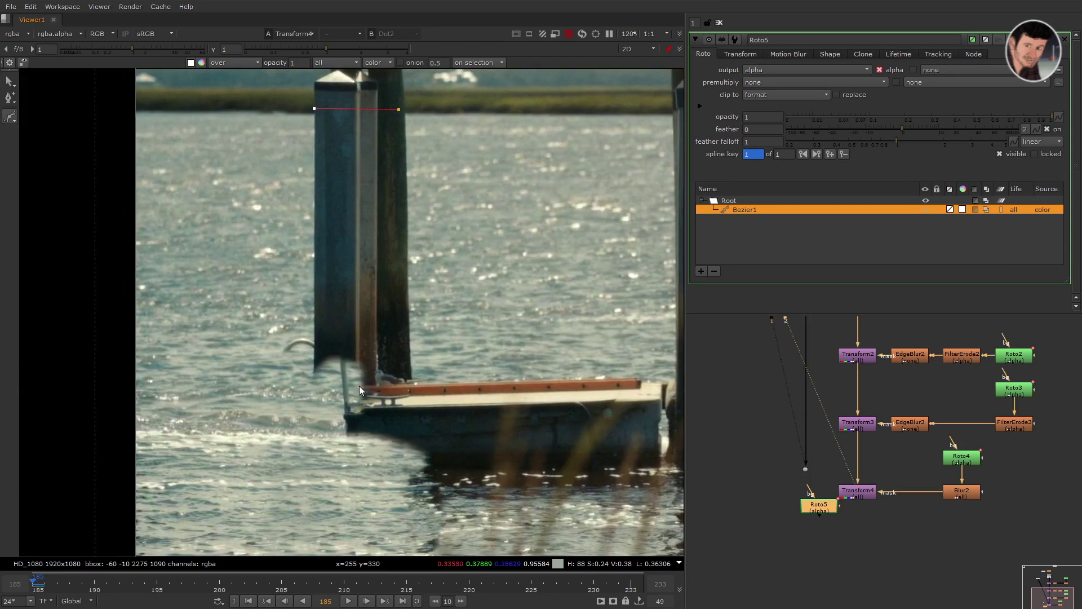
# - View Transform4 with the node toggled off and on, move Roto5 below it, and examine the leftover ladder rail
pyautogui.click(848, 493)
pyautogui.press('1')
pyautogui.press('d')
pyautogui.press('d')
pyautogui.moveTo(825, 509); pyautogui.dragTo(815, 537)
pyautogui.doubleClick(852, 496)
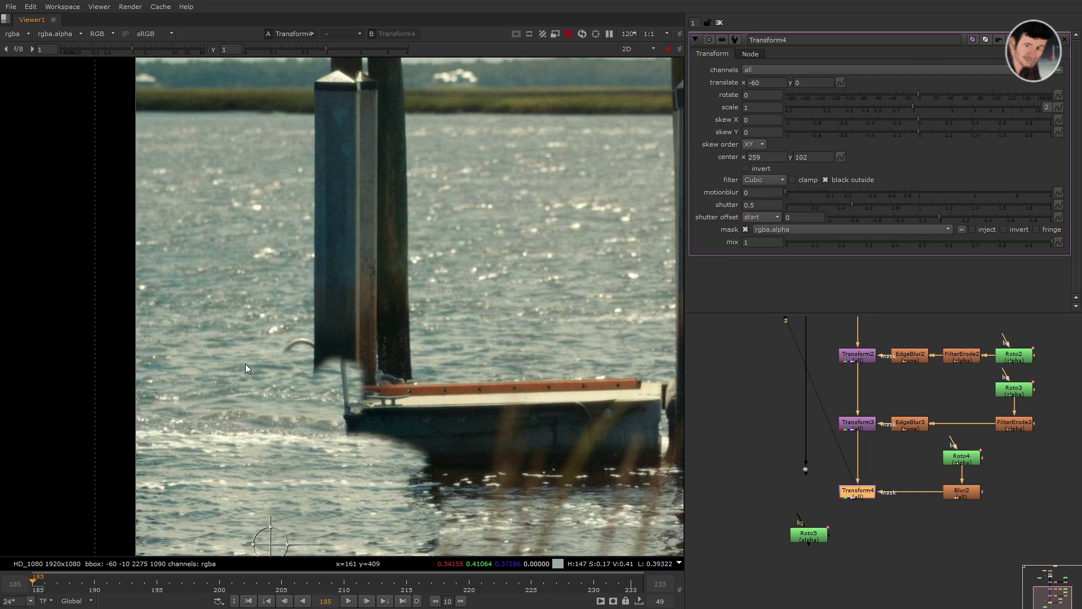
pyautogui.moveTo(331, 317); pyautogui.dragTo(332, 349, button='middle')
pyautogui.press('q')
pyautogui.press('o')
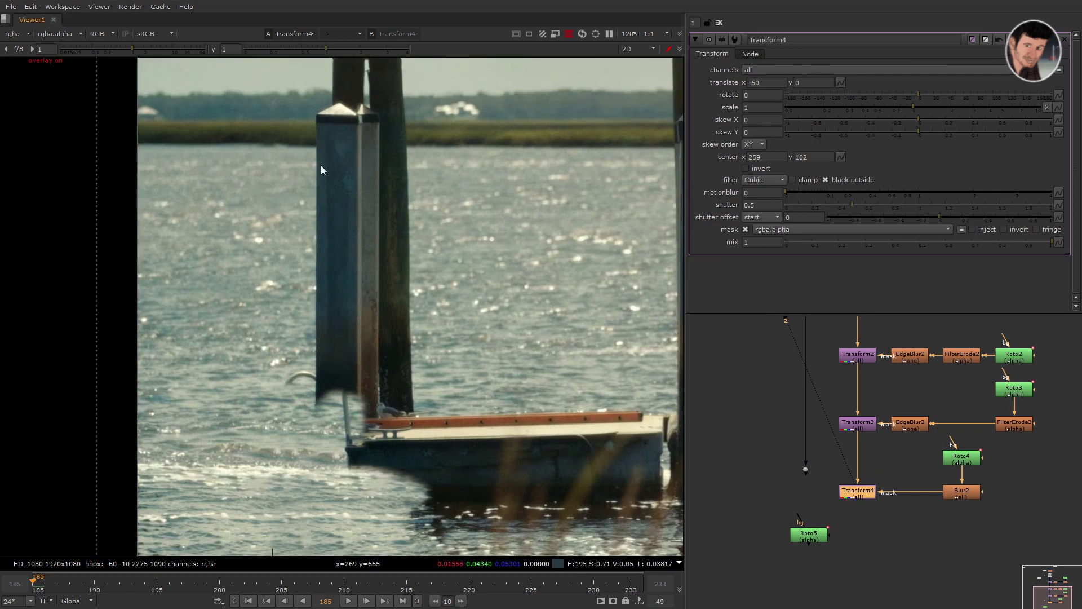
# - Delete Roto5's unfinished shape and outline the leftover curved ladder rail beside the post with a closed Bezier
pyautogui.doubleClick(807, 535)
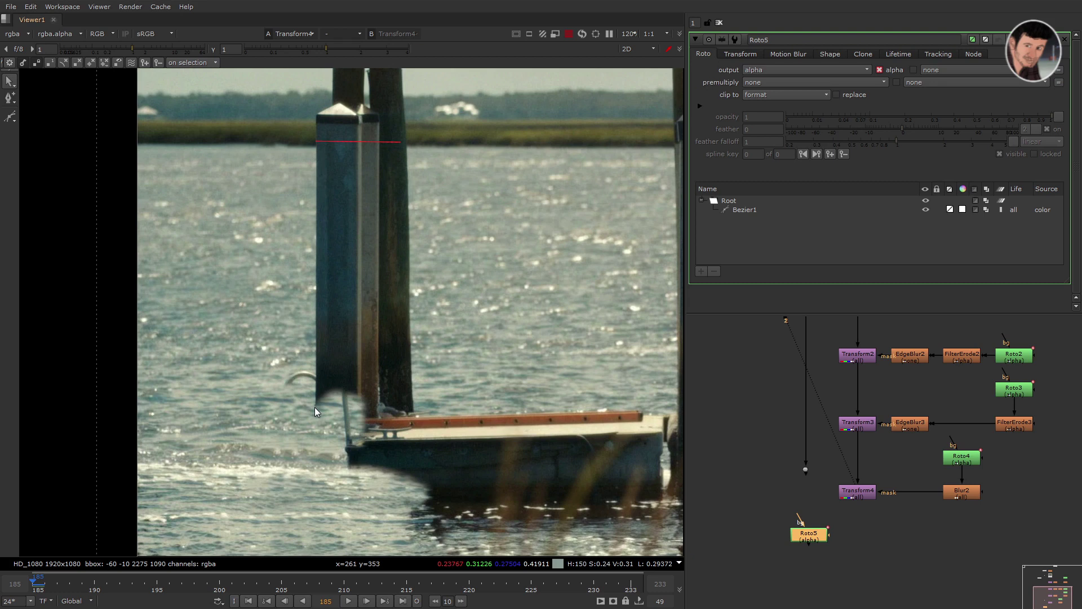
pyautogui.click(732, 210)
pyautogui.click(714, 271)
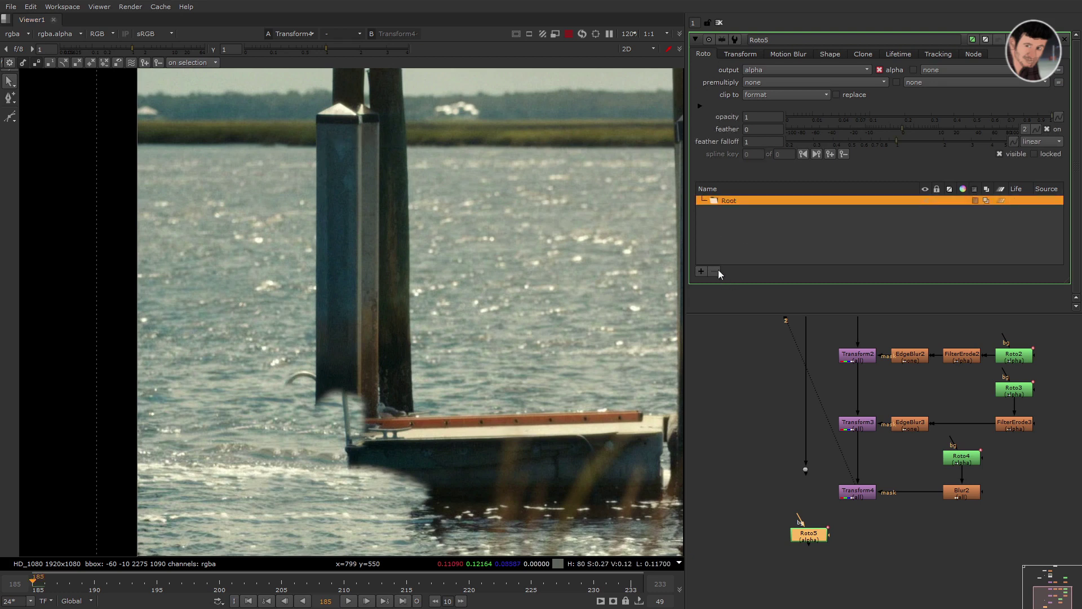
pyautogui.rightClick(10, 117)
pyautogui.click(45, 115)
pyautogui.scroll(6, 310, 398)
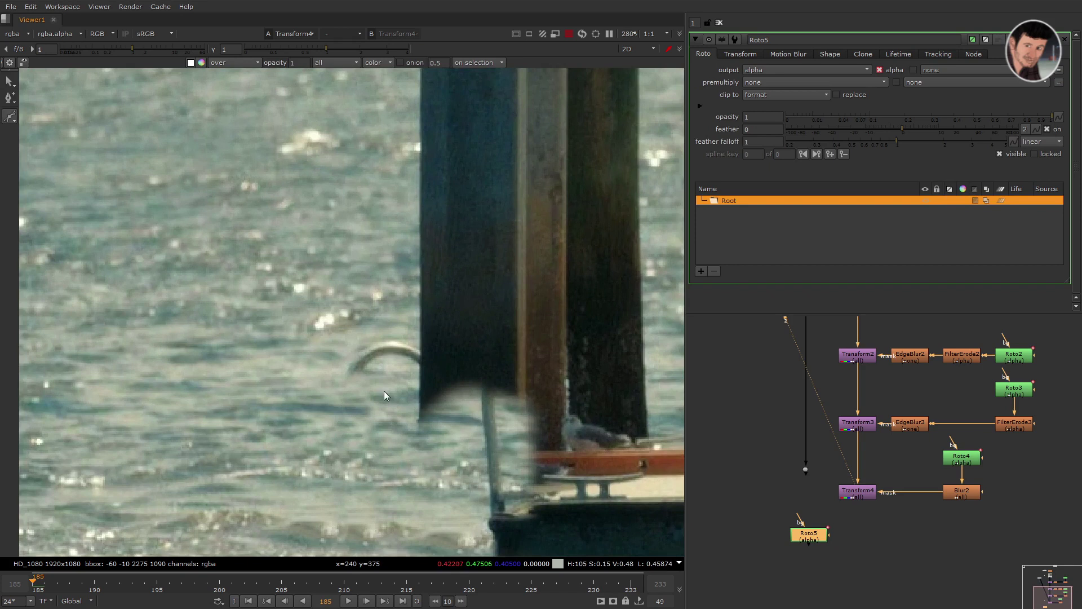
pyautogui.click(345, 383)
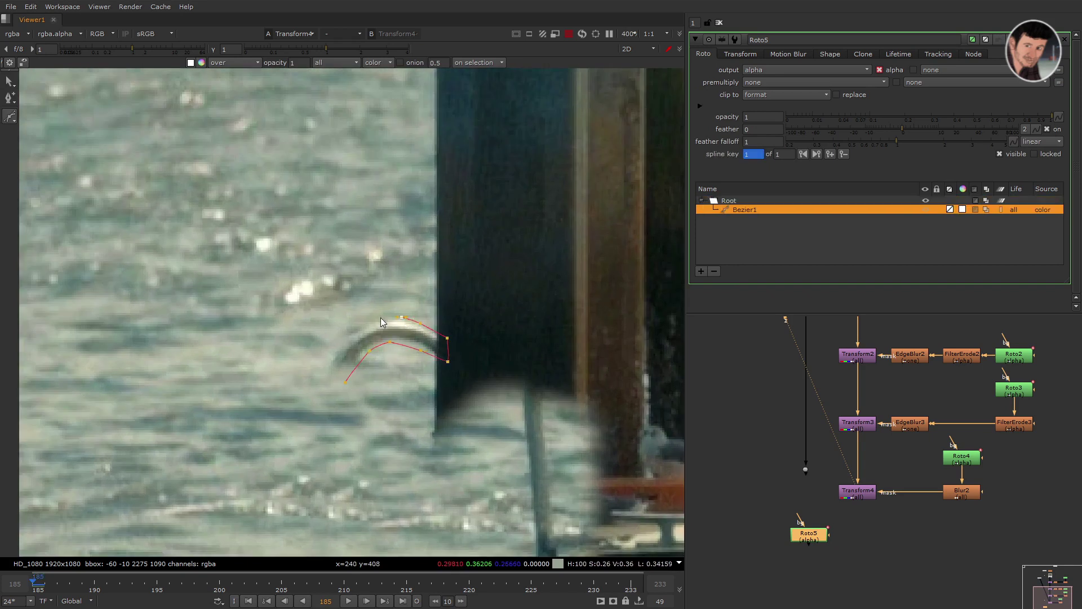
pyautogui.click(345, 383)
pyautogui.scroll(-2, 332, 380)
# - Keyframe the whole rail shape at frame 234 by moving it onto the ladder rail's position there
pyautogui.moveTo(55, 576); pyautogui.dragTo(643, 576)
pyautogui.hotkey('ctrl', 'a')
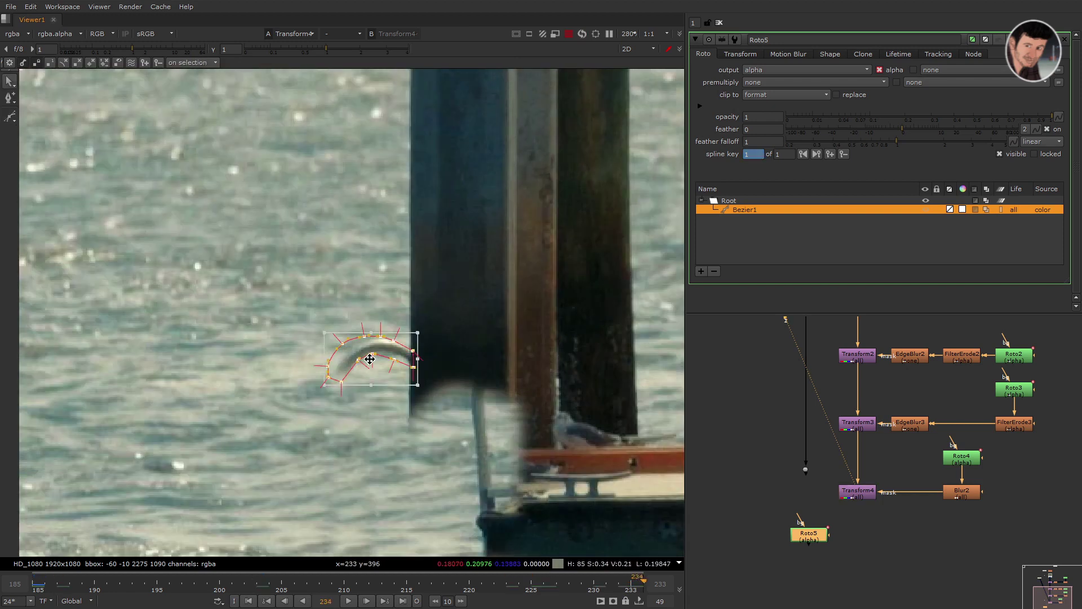
pyautogui.scroll(2, 380, 365)
pyautogui.moveTo(393, 344); pyautogui.dragTo(400, 348)
pyautogui.scroll(-3, 387, 355)
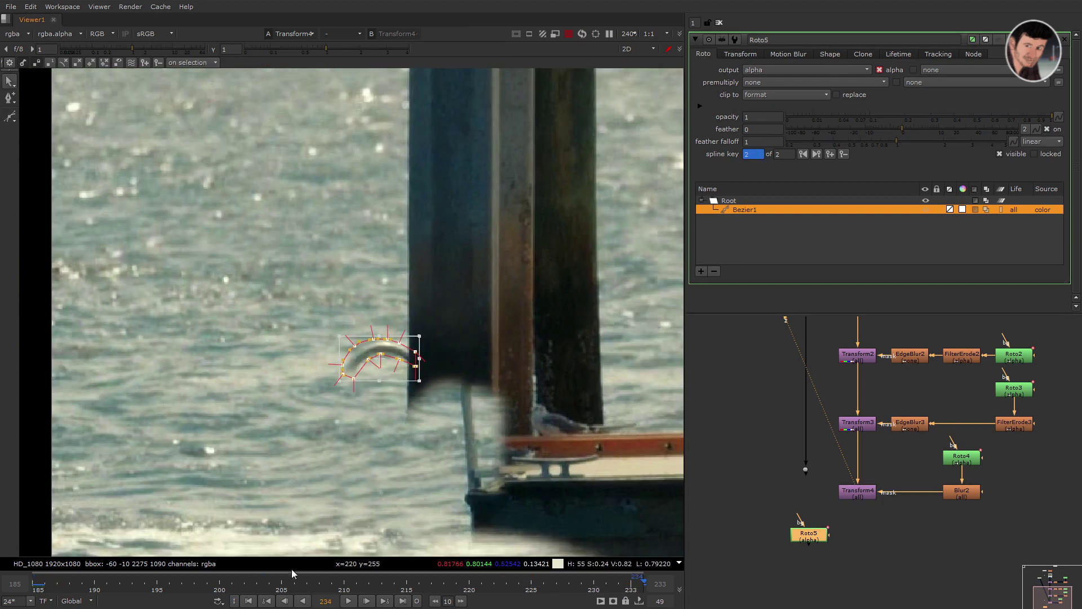
# - Return to the first frame, add Transform5 below Transform4 with Roto5 as its mask, and view it
pyautogui.click(254, 601)
pyautogui.click(884, 540)
pyautogui.press('Tab')
pyautogui.write('transform')
pyautogui.press('Return')
pyautogui.moveTo(886, 549); pyautogui.dragTo(857, 497)
pyautogui.moveTo(868, 549); pyautogui.dragTo(960, 539)
pyautogui.click(857, 549)
pyautogui.press('1')
pyautogui.click(858, 553)
pyautogui.press('f')
# - Place Transform5's pivot on the leftover ladder rail at center x 246, y 404
pyautogui.press('q')
pyautogui.press('q')
pyautogui.keyDown('ctrl'); pyautogui.moveTo(341, 305); pyautogui.dragTo(142, 346); pyautogui.keyUp('ctrl')
pyautogui.scroll(2, 144, 350)
pyautogui.moveTo(184, 362); pyautogui.dragTo(276, 348, button='middle')
pyautogui.scroll(-1, 440, 332)
# - Nudge Transform5's translation to x 80, y -50 to move the masked ladder rail off its spot beside the post
pyautogui.press('shift+KP_6')
pyautogui.press('shift+KP_6')
pyautogui.press('shift+KP_6')
pyautogui.press('shift+KP_6')
pyautogui.press('shift+KP_6')
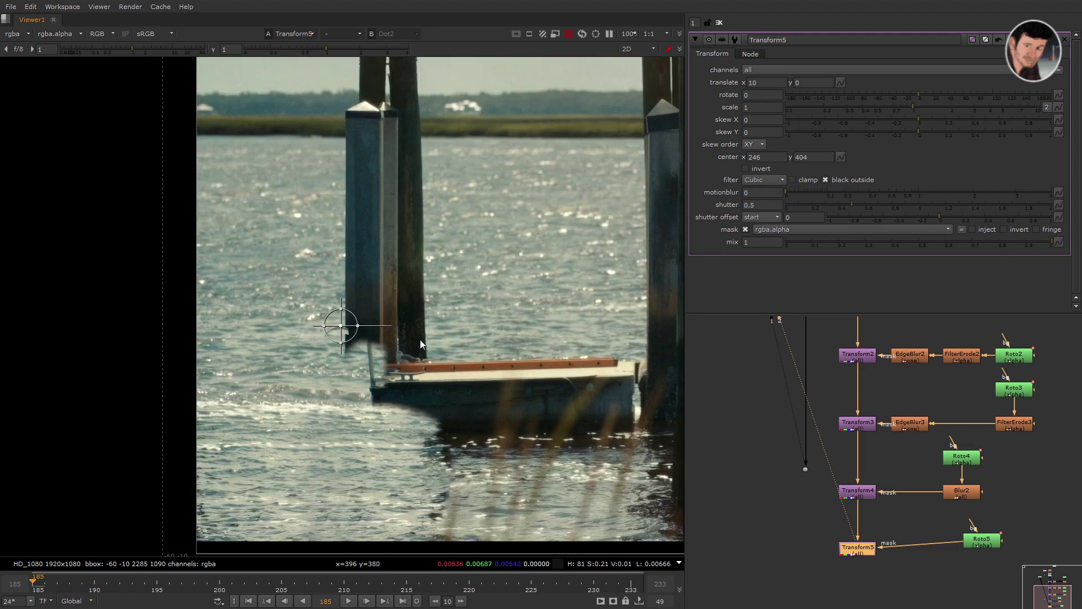
pyautogui.press('shift+KP_2')
pyautogui.press('shift+KP_6')
pyautogui.press('shift+KP_6')
pyautogui.press('shift+KP_6')
pyautogui.press('shift+KP_2')
pyautogui.press('shift+KP_2')
pyautogui.press('shift+KP_2')
pyautogui.press('shift+KP_2')
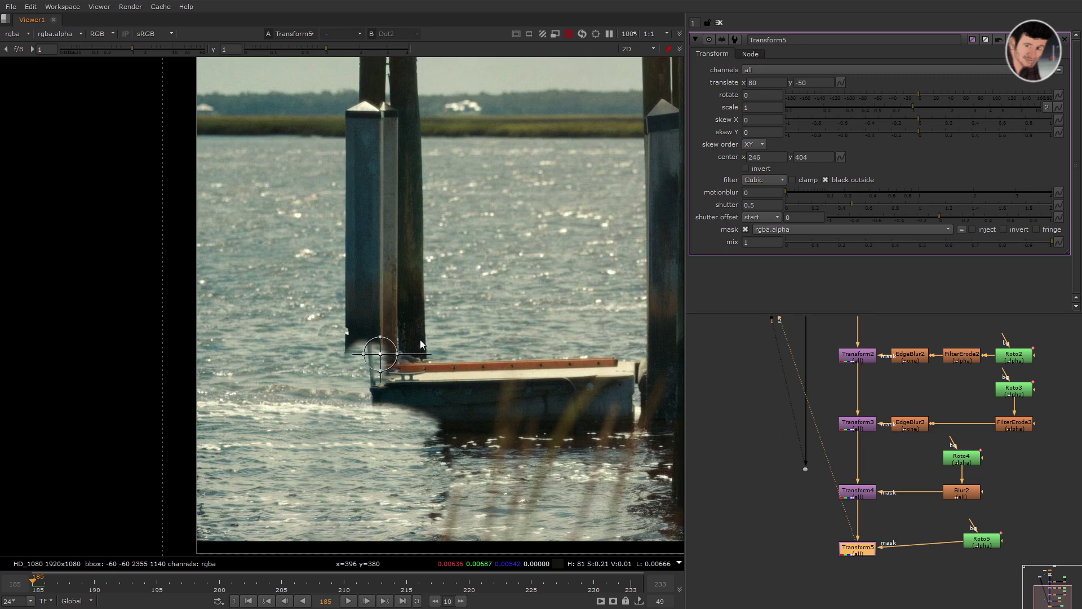
# - Insert an EdgeBlur node between Roto5 and the mask input of Transform5, and set its size to 7.4
pyautogui.press('KP_6')
pyautogui.press('KP_2')
pyautogui.moveTo(930, 580); pyautogui.dragTo(863, 542, button='middle')
pyautogui.click(864, 542)
pyautogui.press('Tab')
pyautogui.write('ed')
pyautogui.click(840, 552)
pyautogui.moveTo(848, 544); pyautogui.dragTo(837, 513)
pyautogui.moveTo(837, 95); pyautogui.dragTo(884, 96)
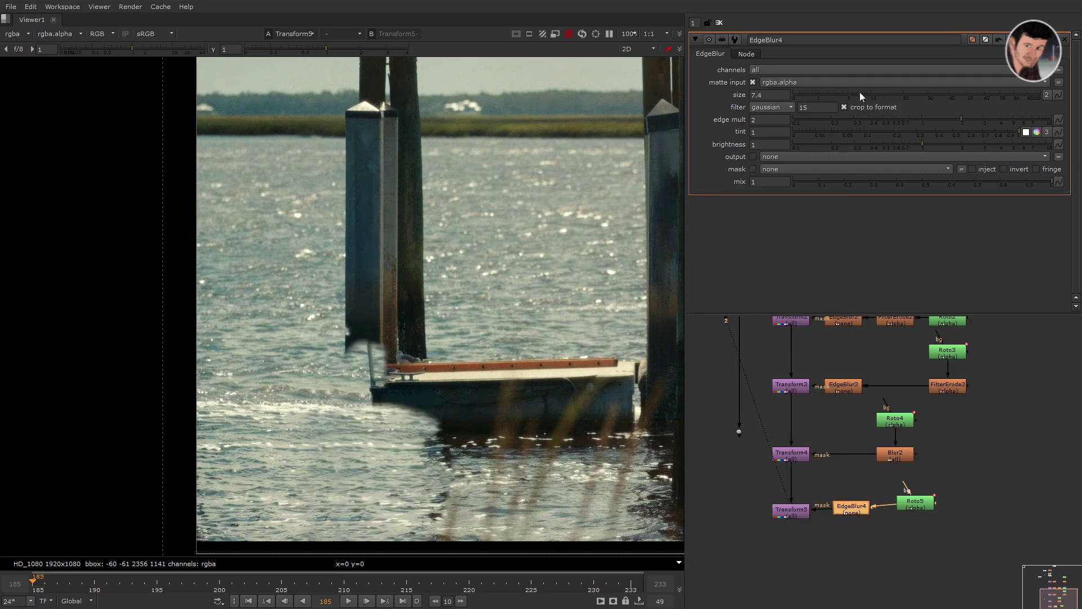
# - Reopen Transform5 and reset its translate values to x 0, y 0
pyautogui.click(803, 513)
pyautogui.doubleClick(806, 509)
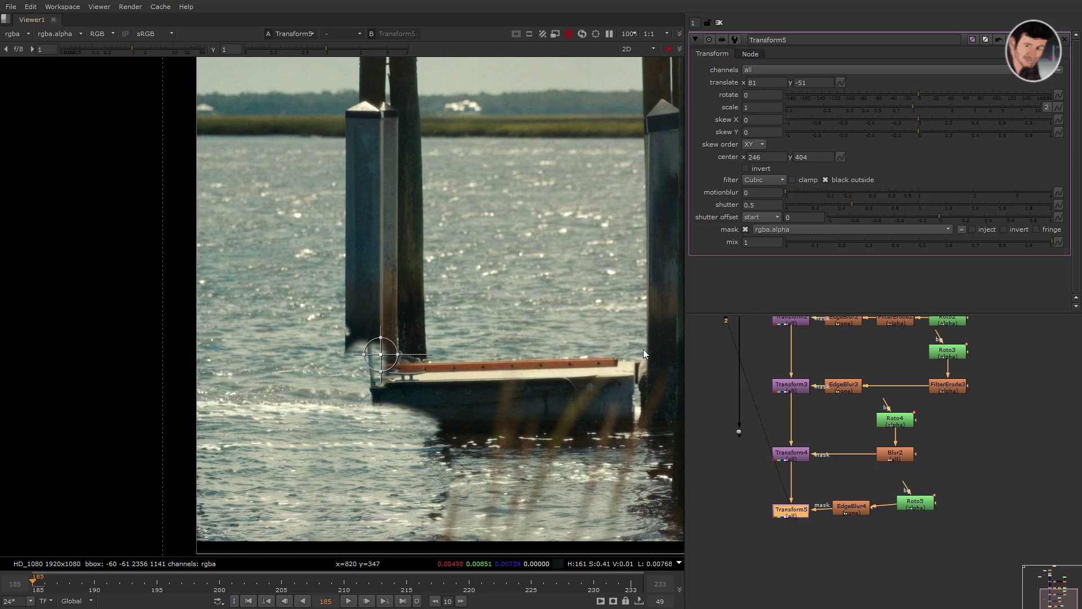
pyautogui.write('0')
pyautogui.hotkey('shift', 'Tab')
pyautogui.write('0')
pyautogui.press('Return')
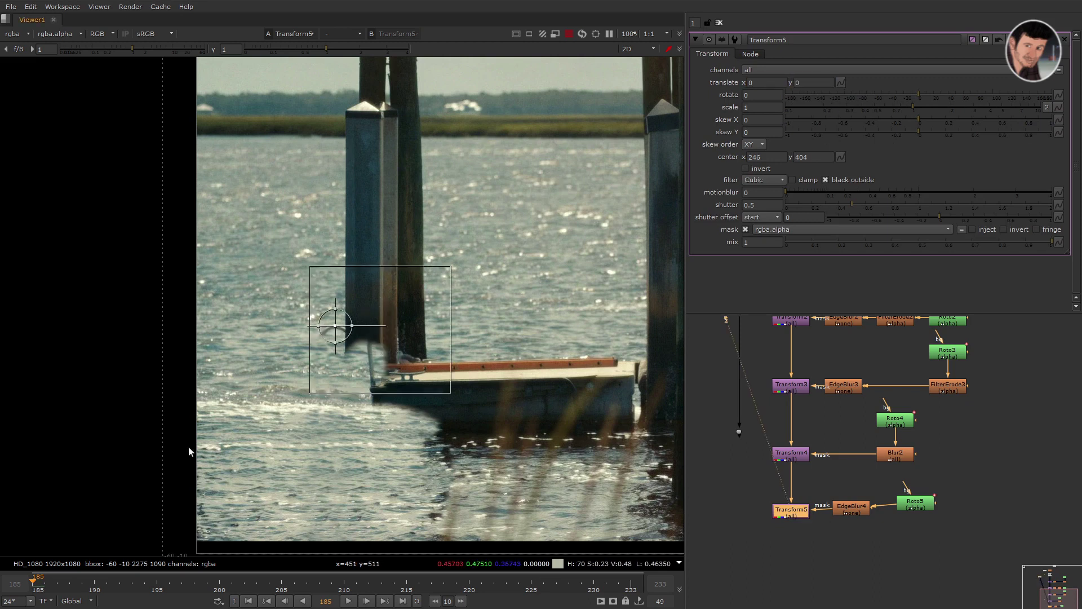
# - Nudge the Transform5 patch to translate x 62, y -1
pyautogui.press('shift+KP_6')
pyautogui.press('shift+KP_6')
pyautogui.press('shift+KP_6')
pyautogui.press('shift+KP_6')
pyautogui.press('shift+KP_6')
pyautogui.press('shift+KP_6')
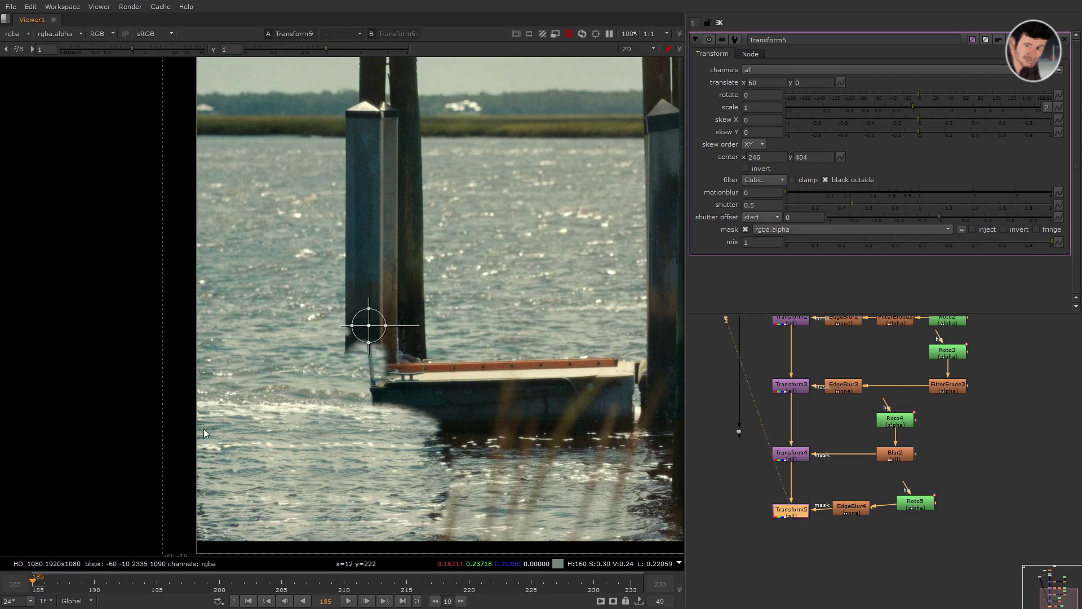
pyautogui.press('KP_6')
pyautogui.press('KP_6')
pyautogui.press('KP_2')
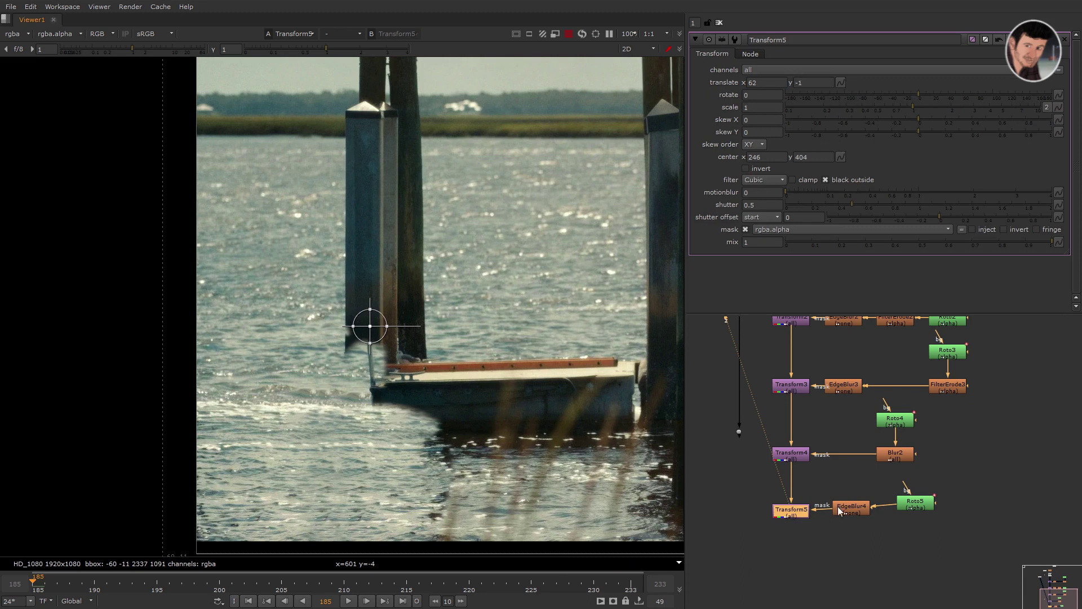
# - Insert a FilterErode node between Roto5 and EdgeBlur4, with channels left at none and size set to -2
pyautogui.click(851, 529)
pyautogui.press('Tab')
pyautogui.write('er')
pyautogui.click(841, 555)
pyautogui.moveTo(915, 504); pyautogui.dragTo(942, 503)
pyautogui.moveTo(865, 540); pyautogui.dragTo(917, 506)
pyautogui.click(803, 69)
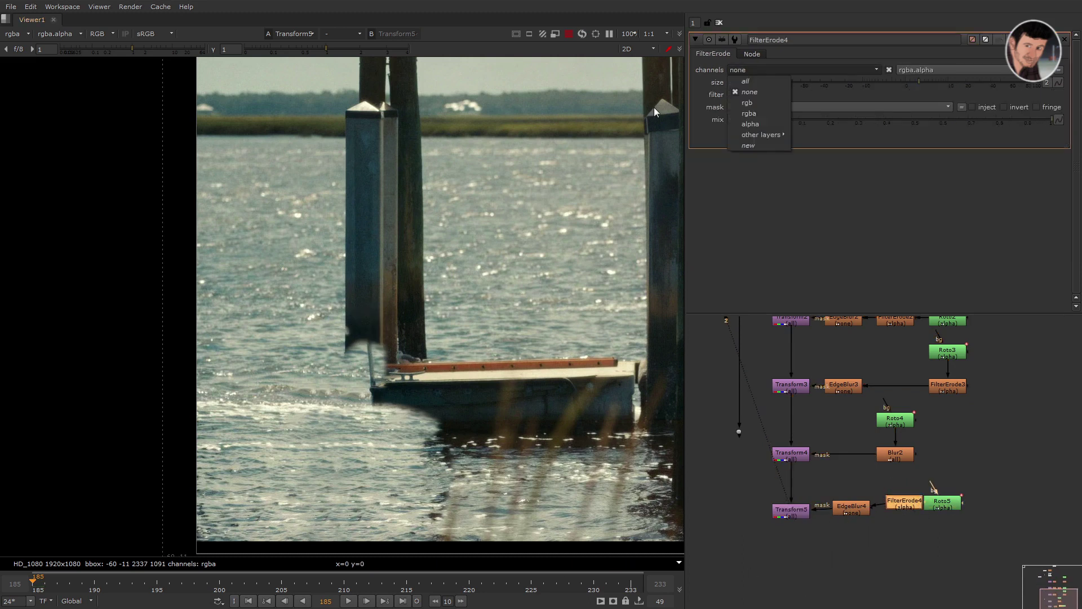
pyautogui.click(750, 92)
pyautogui.write('-2')
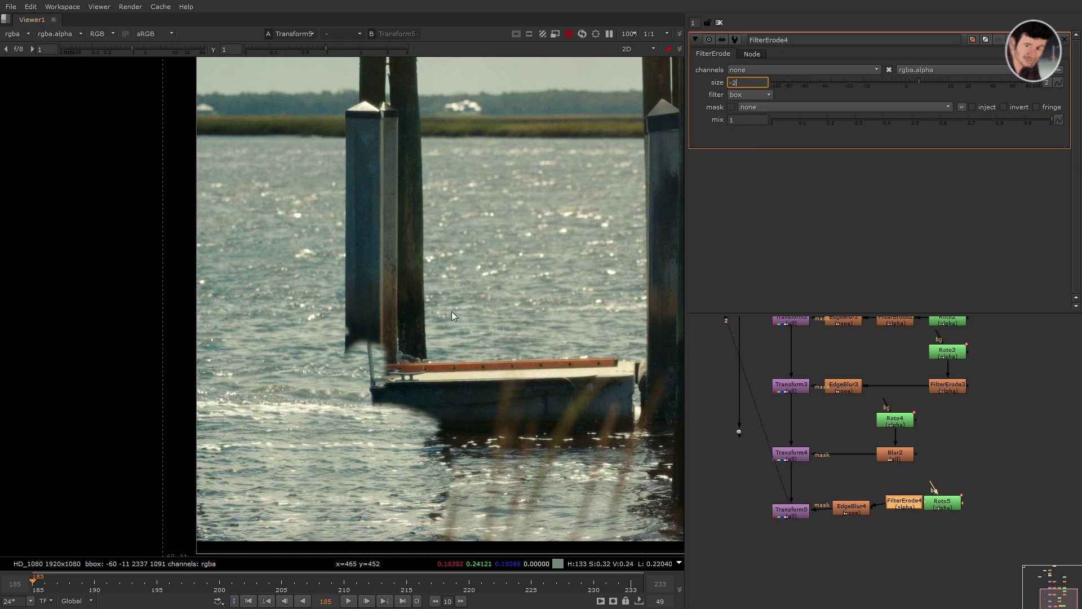
pyautogui.press('Return')
# - Align Transform5 in the node tree and nudge its patch to translate x 142, y 9, comparing the viewer inputs
pyautogui.click(725, 480)
pyautogui.moveTo(791, 510)
pyautogui.mouseDown()
pyautogui.moveTo(696, 562)
pyautogui.moveTo(802, 518)
pyautogui.mouseUp()
pyautogui.doubleClick(804, 513)
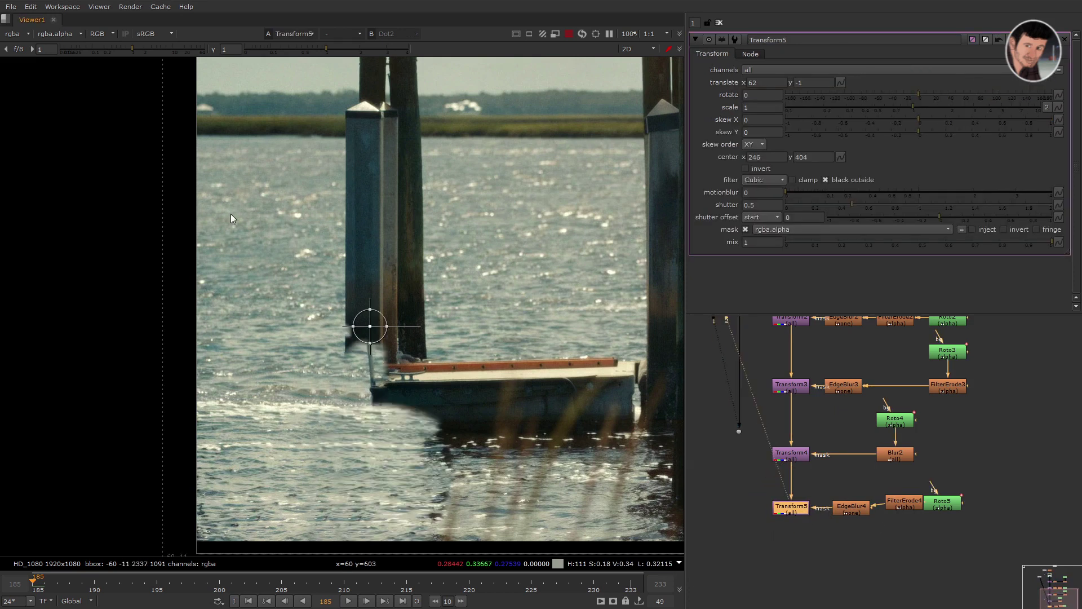
pyautogui.press('KP_2')
pyautogui.press('KP_2')
pyautogui.press('KP_2')
pyautogui.press('KP_2')
pyautogui.press('KP_2')
pyautogui.press('KP_2')
pyautogui.press('KP_2')
pyautogui.press('KP_2')
pyautogui.press('KP_2')
pyautogui.press('KP_2')
pyautogui.press('shift+KP_2')
pyautogui.press('shift+KP_6')
pyautogui.press('shift+KP_2')
pyautogui.press('1')
pyautogui.press('2')
pyautogui.press('shift+KP_6')
pyautogui.press('shift+KP_6')
pyautogui.press('shift+KP_9')
pyautogui.press('shift+KP_9')
pyautogui.press('KP_6')
pyautogui.press('KP_6')
pyautogui.press('KP_6')
pyautogui.press('KP_6')
pyautogui.press('KP_6')
pyautogui.press('KP_6')
pyautogui.press('KP_6')
pyautogui.press('KP_6')
pyautogui.press('KP_6')
pyautogui.press('KP_6')
pyautogui.press('KP_6')
pyautogui.press('KP_6')
pyautogui.press('KP_6')
pyautogui.press('KP_6')
pyautogui.press('KP_6')
pyautogui.press('KP_6')
pyautogui.press('KP_6')
pyautogui.press('KP_6')
pyautogui.press('KP_6')
pyautogui.press('KP_6')
pyautogui.press('KP_8')
pyautogui.press('KP_8')
pyautogui.press('KP_8')
pyautogui.press('KP_8')
pyautogui.press('KP_8')
pyautogui.press('KP_8')
pyautogui.press('KP_8')
pyautogui.press('KP_8')
pyautogui.press('KP_8')
pyautogui.press('KP_8')
pyautogui.press('KP_8')
pyautogui.press('KP_8')
pyautogui.press('KP_8')
pyautogui.press('KP_8')
pyautogui.press('KP_8')
pyautogui.press('KP_8')
pyautogui.press('KP_8')
pyautogui.press('KP_8')
pyautogui.press('KP_8')
pyautogui.press('KP_8')
pyautogui.press('1')
pyautogui.press('2')
# - Play the shot with the viewer overlay hidden to check the patched left post, and return to the first frame
pyautogui.press('l')
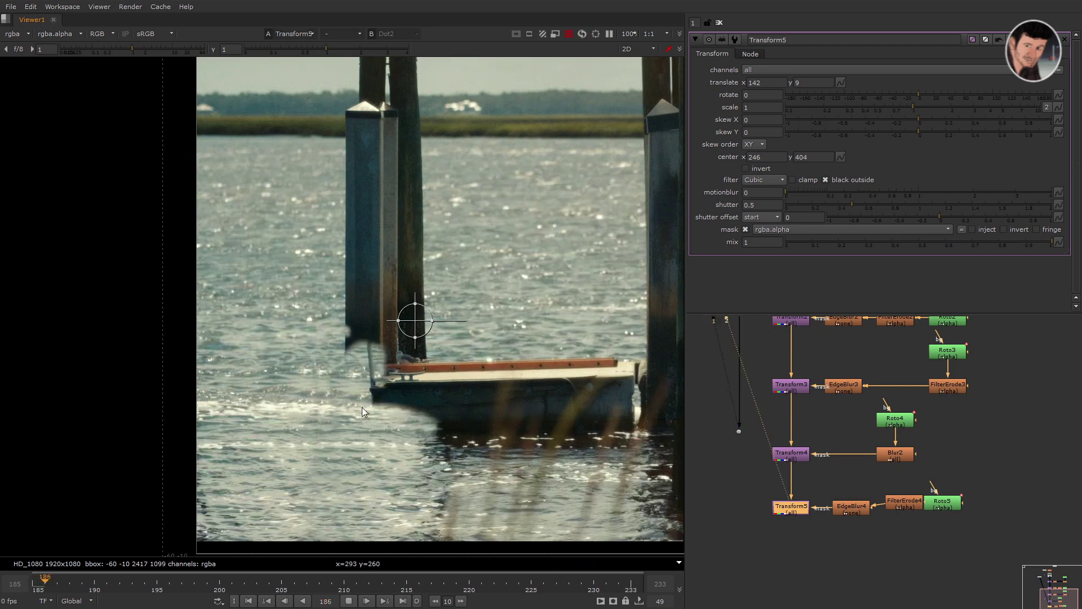
pyautogui.press('o')
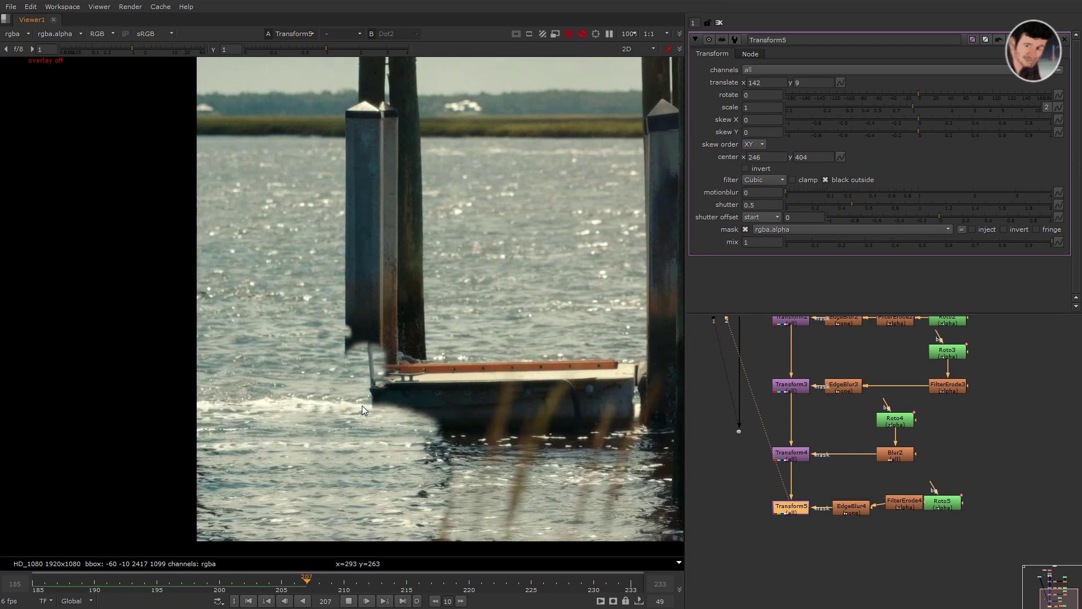
pyautogui.scroll(-2, 469, 502)
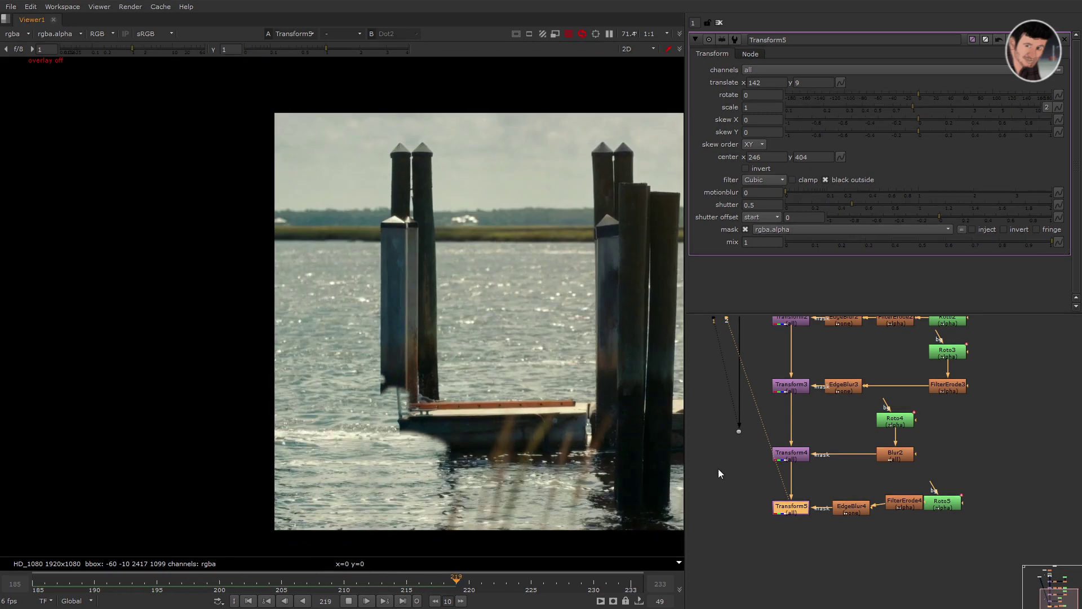
pyautogui.click(817, 491)
pyautogui.press('1')
pyautogui.press('1')
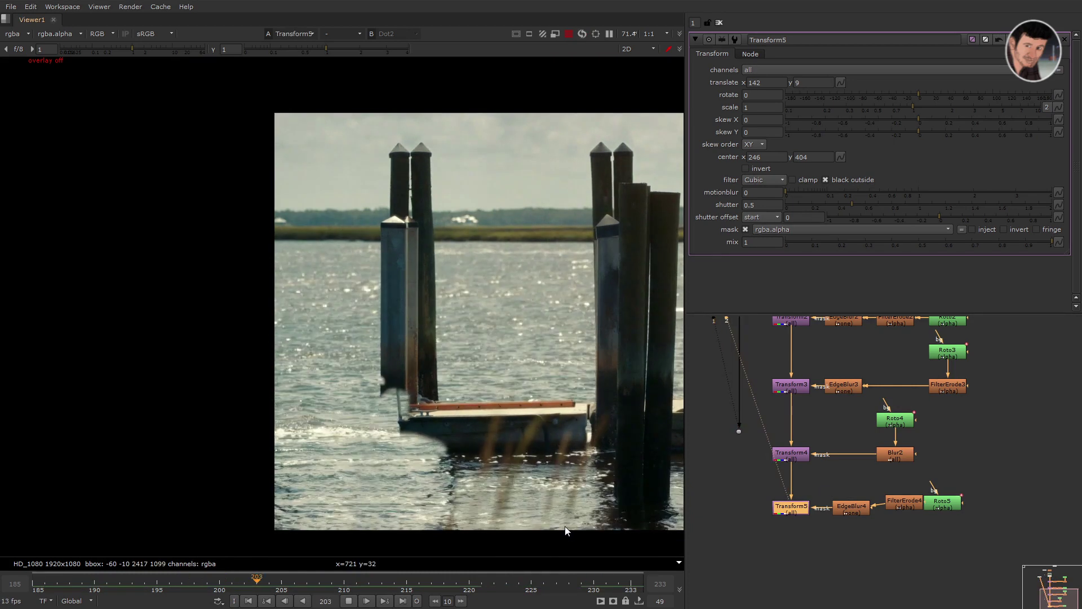
pyautogui.click(349, 601)
pyautogui.click(248, 601)
# - Space out Roto5, snap the nodes to the grid, and add another Roto node below the lowest mask branch
pyautogui.click(905, 561)
pyautogui.moveTo(948, 508); pyautogui.dragTo(963, 503)
pyautogui.press('\\')
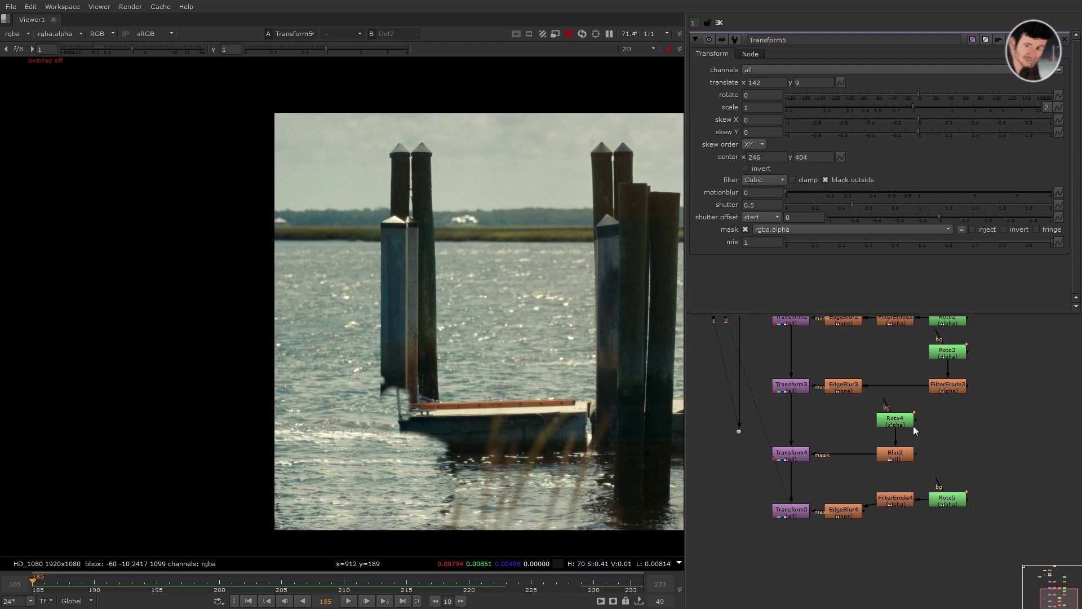
pyautogui.click(919, 566)
pyautogui.moveTo(918, 566); pyautogui.dragTo(920, 527, button='middle')
pyautogui.scroll(-2, 920, 527)
pyautogui.press('o')
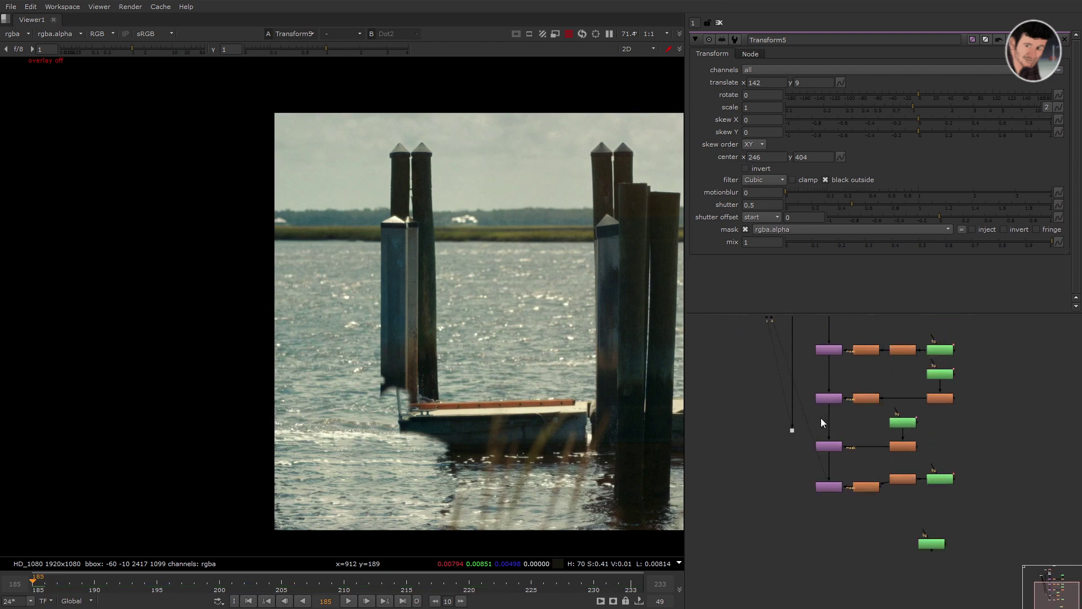
# - Open the new Roto6 node, turn the viewer overlay back on, and delete its existing Bezier1 shape
pyautogui.press('1')
pyautogui.moveTo(792, 502); pyautogui.dragTo(863, 467)
pyautogui.press('1')
pyautogui.click(891, 510)
pyautogui.doubleClick(933, 543)
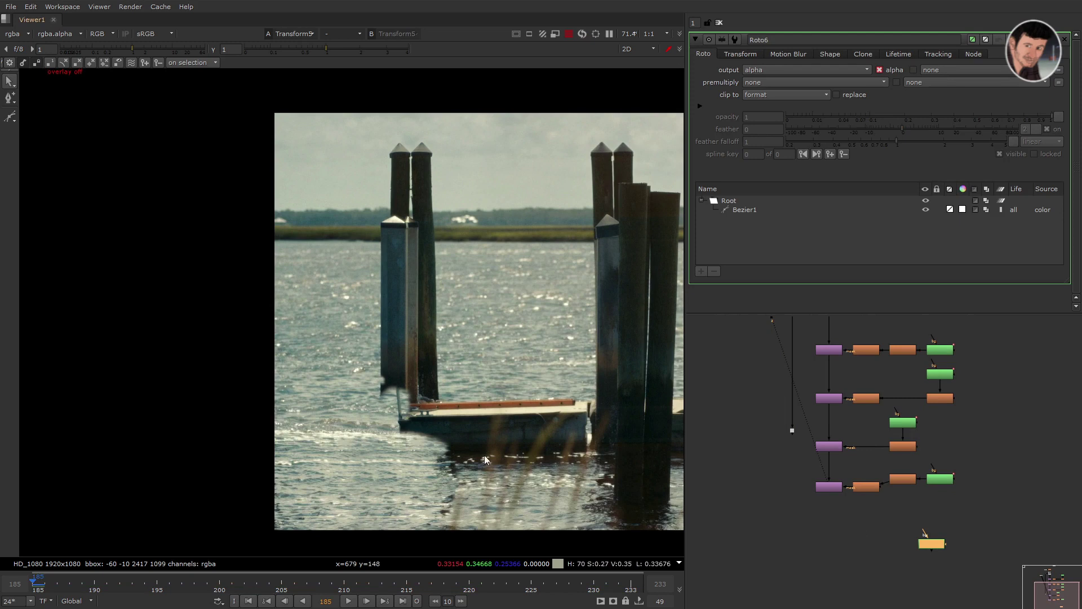
pyautogui.press('o')
pyautogui.press('o')
pyautogui.press('o')
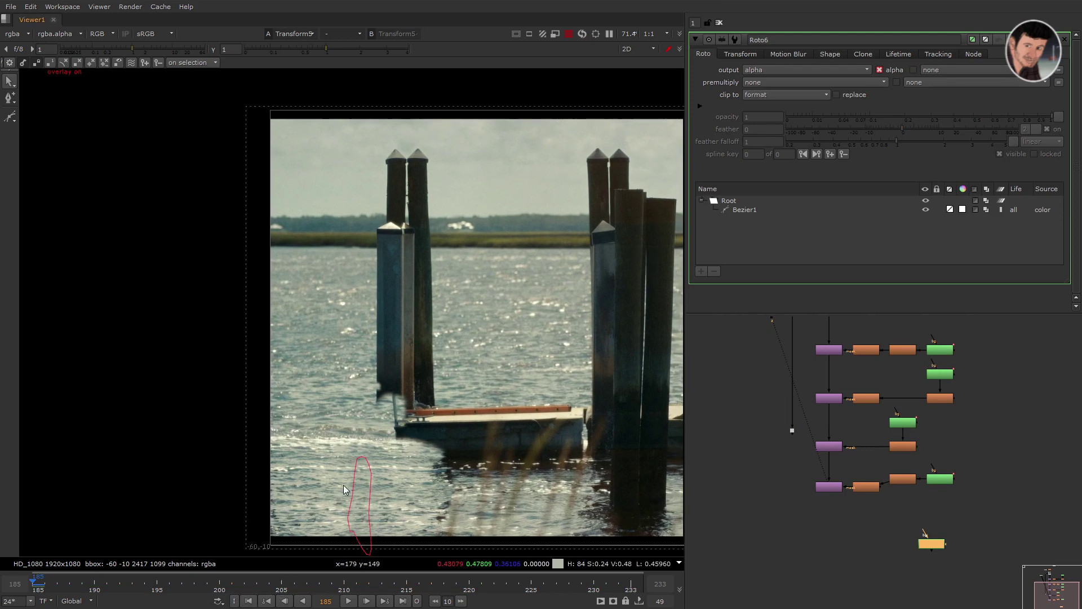
pyautogui.scroll(3, 422, 277)
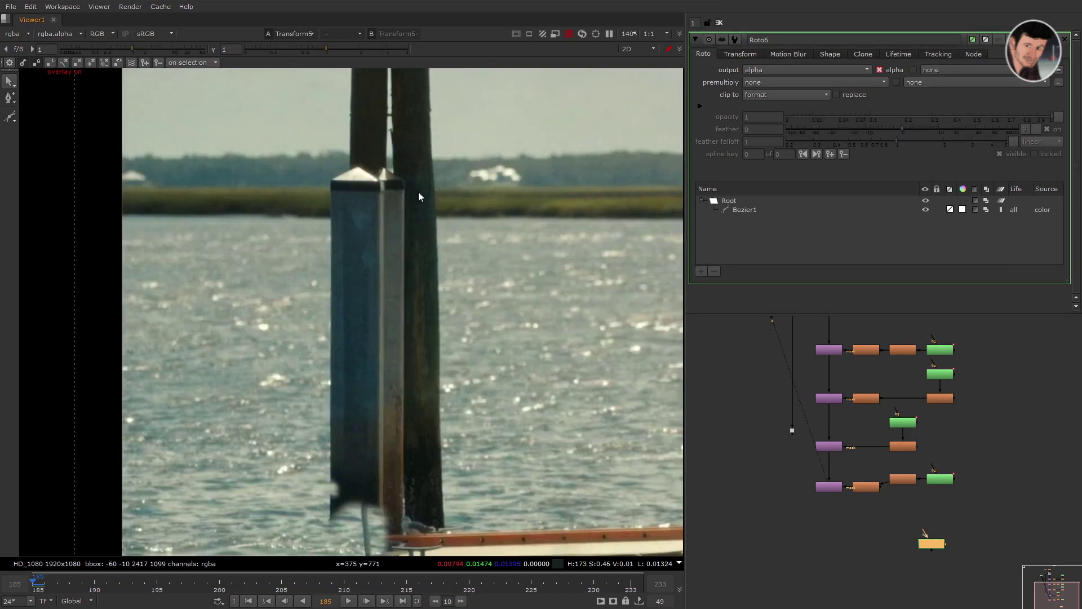
pyautogui.click(745, 211)
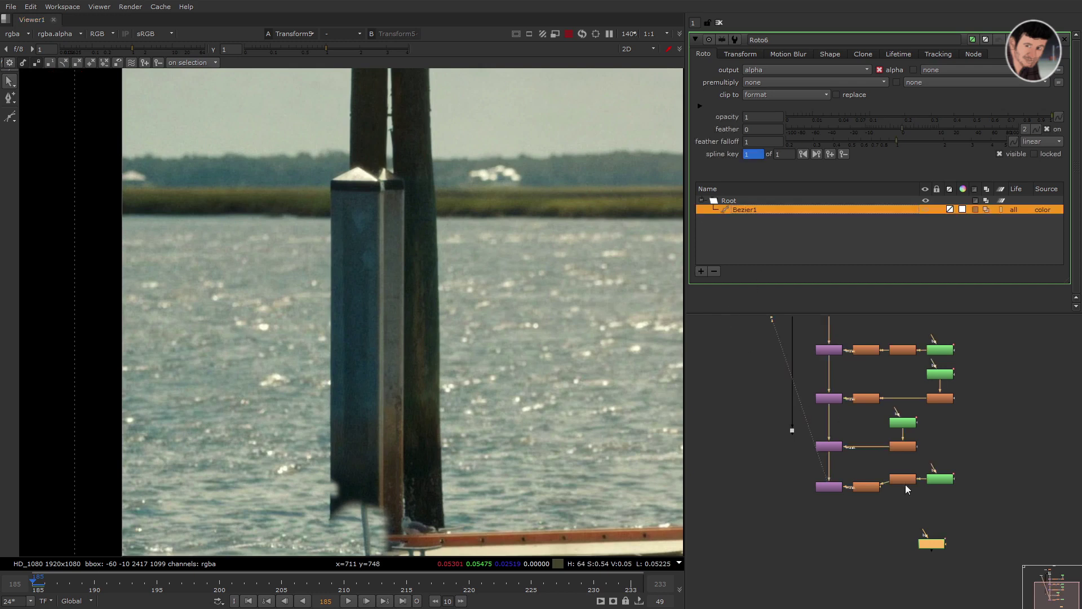
pyautogui.click(713, 271)
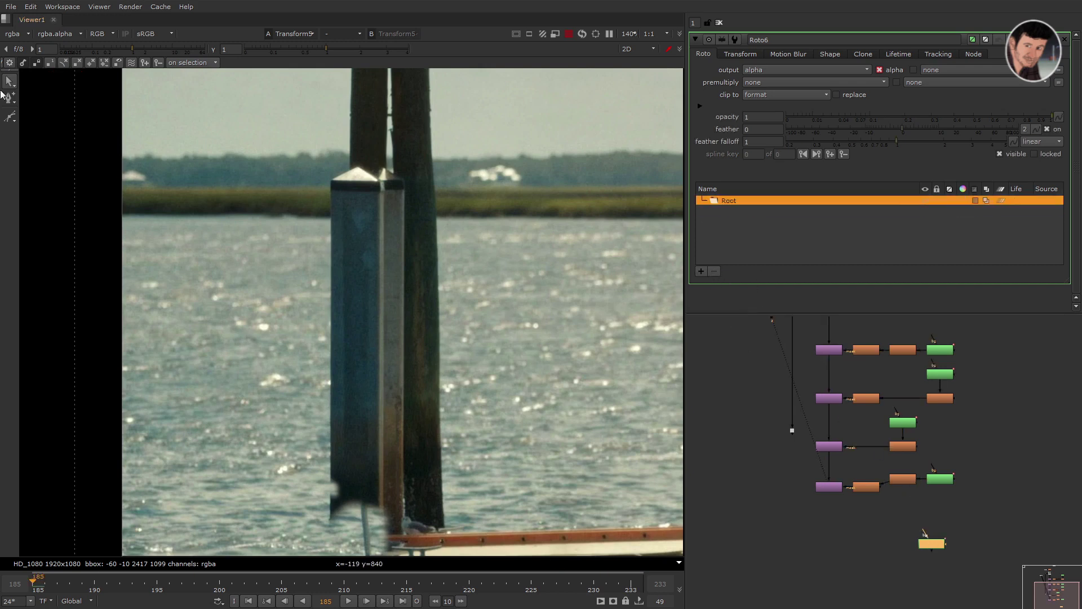
# - Draw a closed four-point Bezier over the left post and the dark piling behind it, from below the cap to the dock
pyautogui.click(9, 119)
pyautogui.scroll(-1, 384, 276)
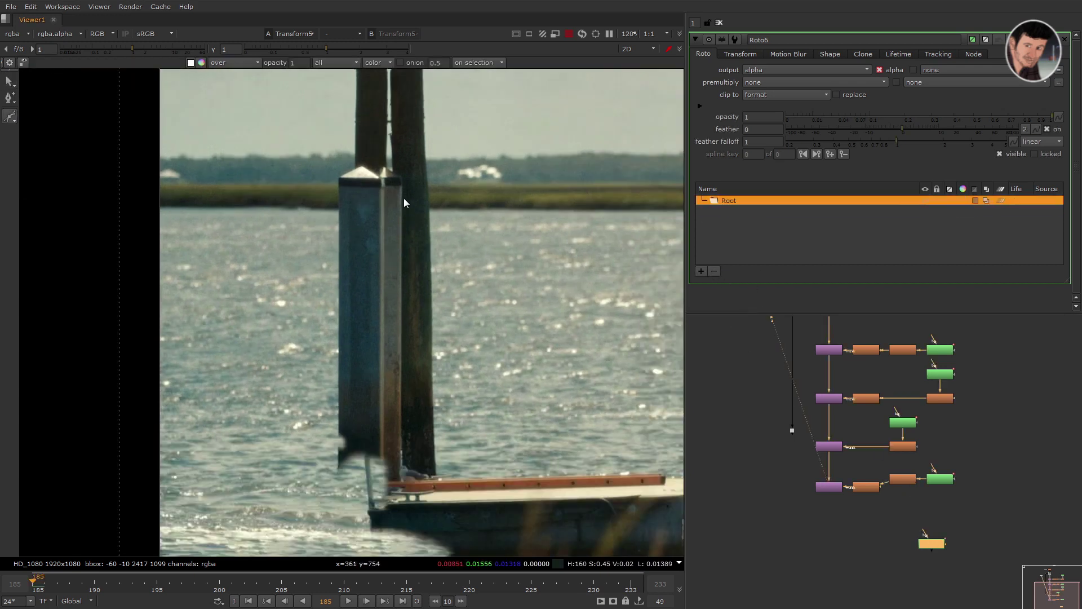
pyautogui.click(408, 203)
pyautogui.click(337, 204)
pyautogui.click(345, 417)
pyautogui.click(430, 411)
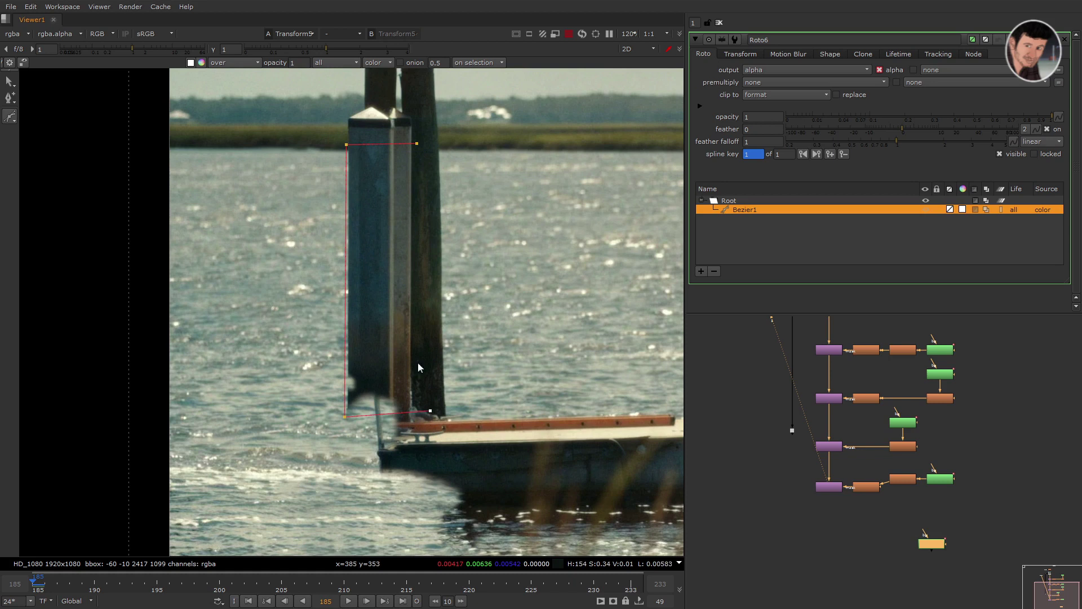
pyautogui.click(417, 144)
pyautogui.moveTo(422, 147); pyautogui.dragTo(436, 147)
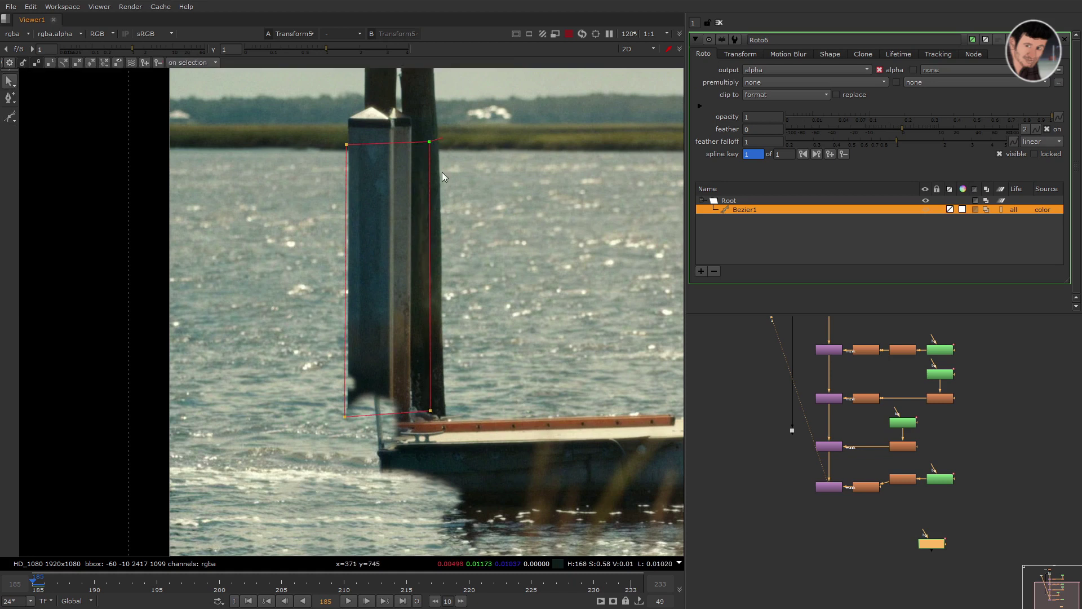
# - Keyframe the shape's left points onto the post's left edge at frame 233 and at frame 185
pyautogui.moveTo(299, 579); pyautogui.dragTo(631, 580)
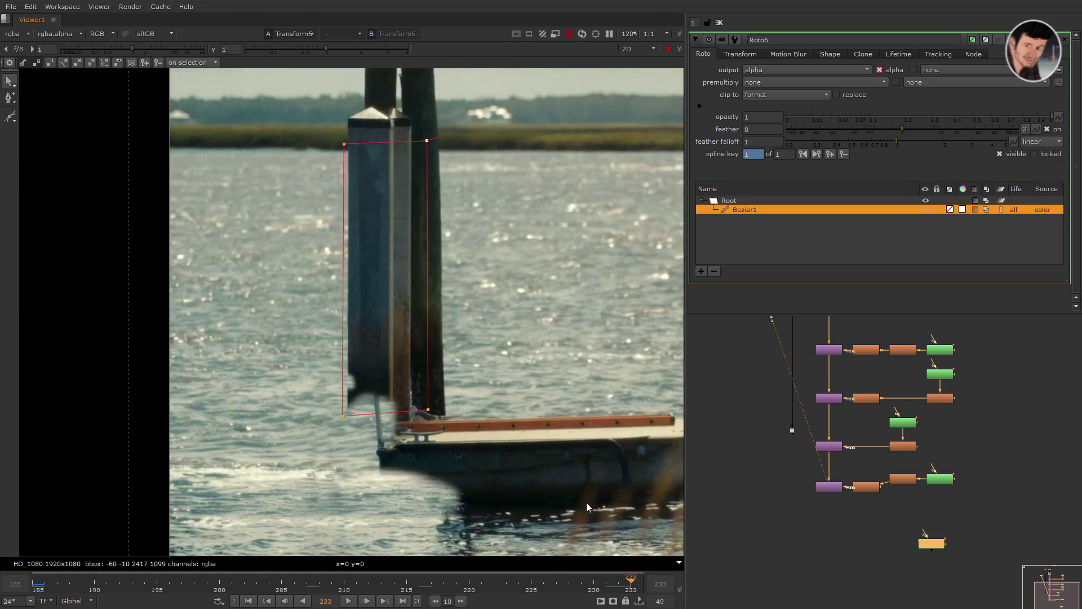
pyautogui.moveTo(350, 154); pyautogui.dragTo(353, 154)
pyautogui.moveTo(352, 418); pyautogui.dragTo(357, 417)
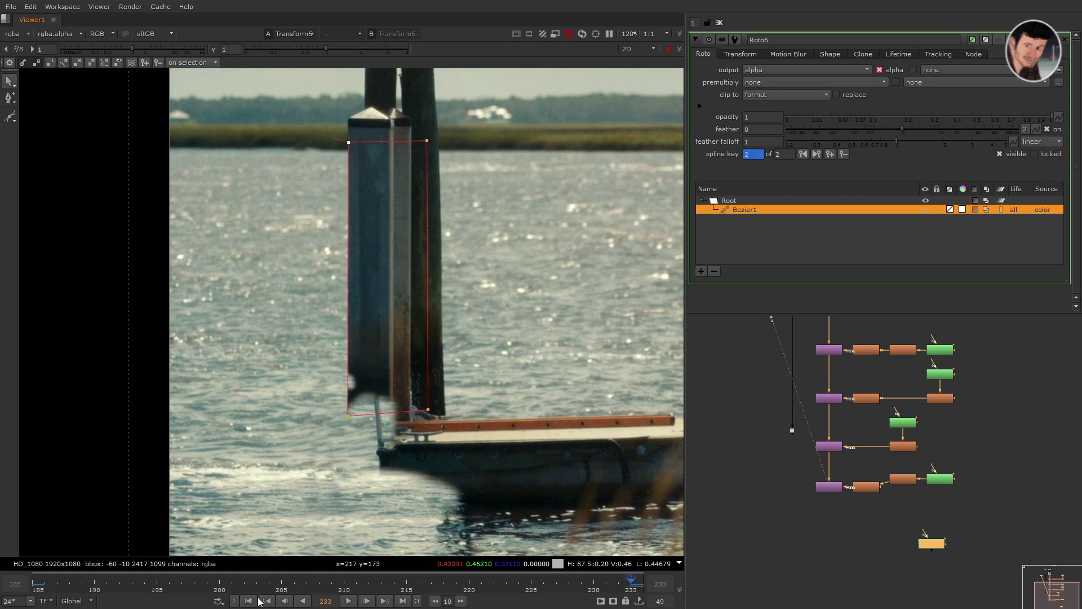
pyautogui.click(259, 601)
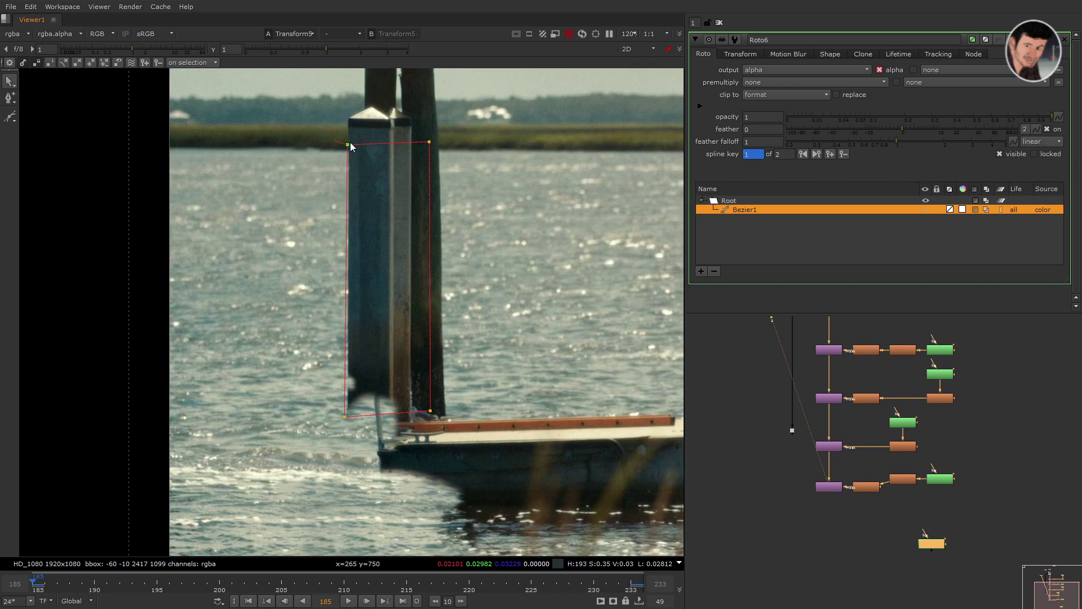
pyautogui.moveTo(324, 133); pyautogui.dragTo(391, 461)
pyautogui.click(391, 461)
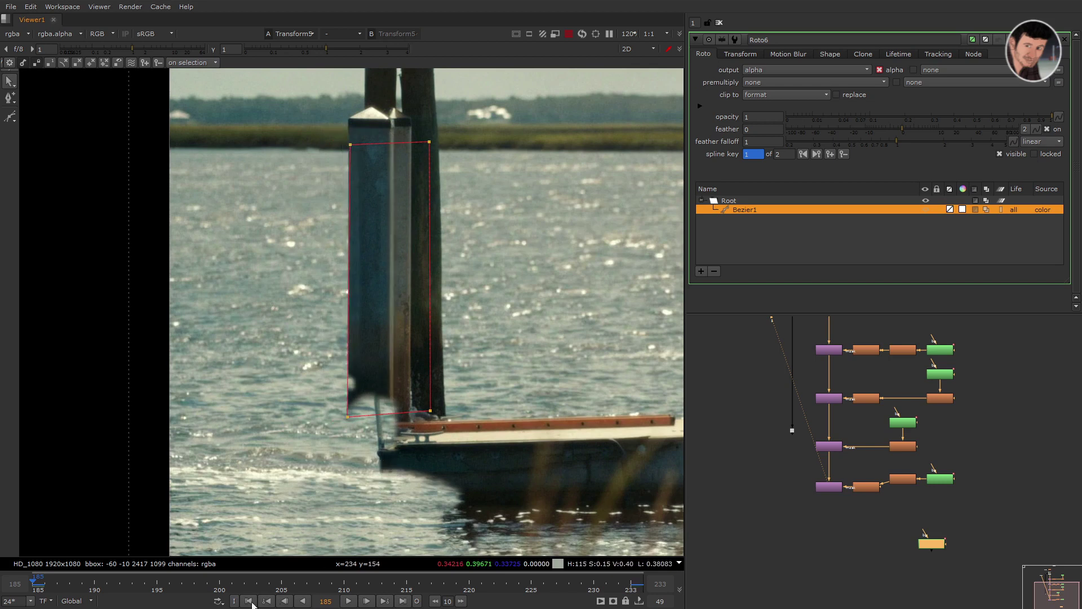
# - Add a TransformMasked node below Transform5, snap it to the grid, and connect Roto6 to its mask input
pyautogui.click(920, 499)
pyautogui.press('Tab')
pyautogui.write('tr')
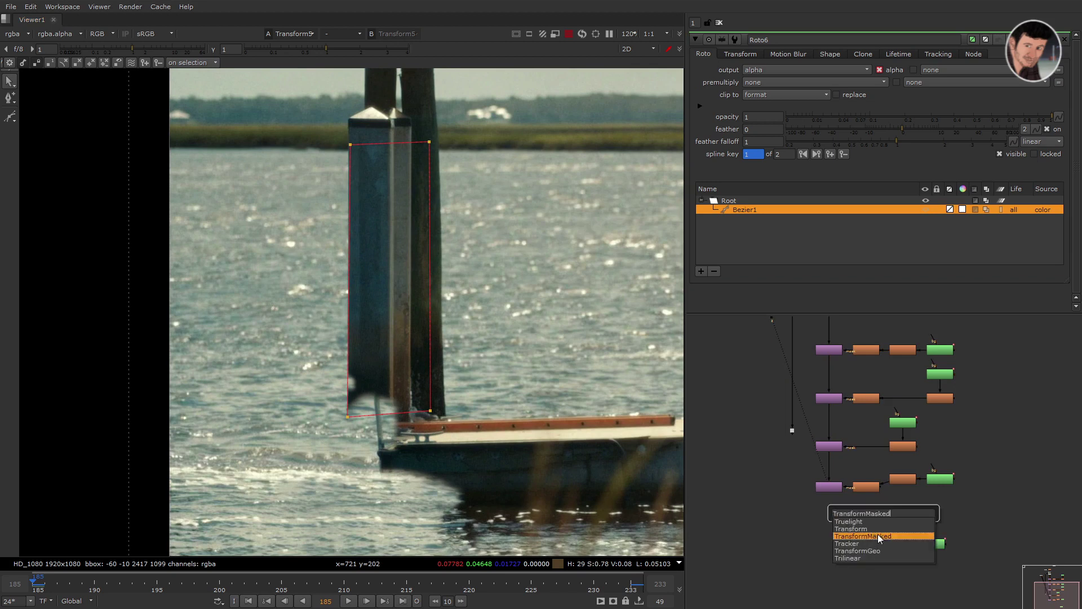
pyautogui.click(868, 529)
pyautogui.moveTo(836, 489); pyautogui.dragTo(834, 487)
pyautogui.press('\\')
pyautogui.moveTo(845, 543); pyautogui.dragTo(931, 542)
# - Display the new masked transform in the viewer and frame the pilings and dock
pyautogui.moveTo(756, 483); pyautogui.dragTo(824, 423)
pyautogui.press('1')
pyautogui.click(826, 544)
pyautogui.press('1')
pyautogui.press('f')
pyautogui.keyDown('ctrl'); pyautogui.moveTo(343, 314); pyautogui.dragTo(164, 321); pyautogui.keyUp('ctrl')
pyautogui.scroll(3, 388, 381)
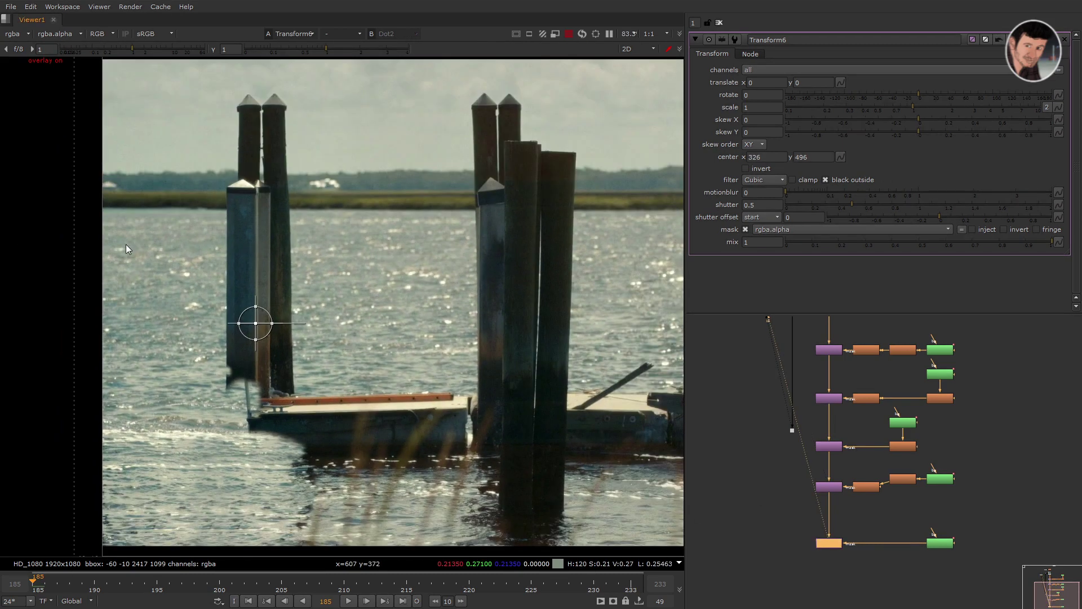
# - Offset the Transform6 patch to translate x 203, y -6 so clean water covers the left post and piling
pyautogui.press('shift+KP_6')
pyautogui.press('shift+KP_6')
pyautogui.press('shift+KP_6')
pyautogui.press('shift+KP_6')
pyautogui.press('shift+KP_6')
pyautogui.press('shift+KP_6')
pyautogui.press('shift+KP_6')
pyautogui.press('shift+KP_6')
pyautogui.press('shift+KP_6')
pyautogui.press('KP_2')
pyautogui.press('KP_2')
pyautogui.press('KP_2')
pyautogui.press('shift+KP_6')
pyautogui.press('shift+KP_6')
pyautogui.press('shift+KP_6')
pyautogui.press('shift+KP_6')
pyautogui.press('KP_2')
pyautogui.press('KP_2')
pyautogui.press('KP_2')
pyautogui.press('KP_2')
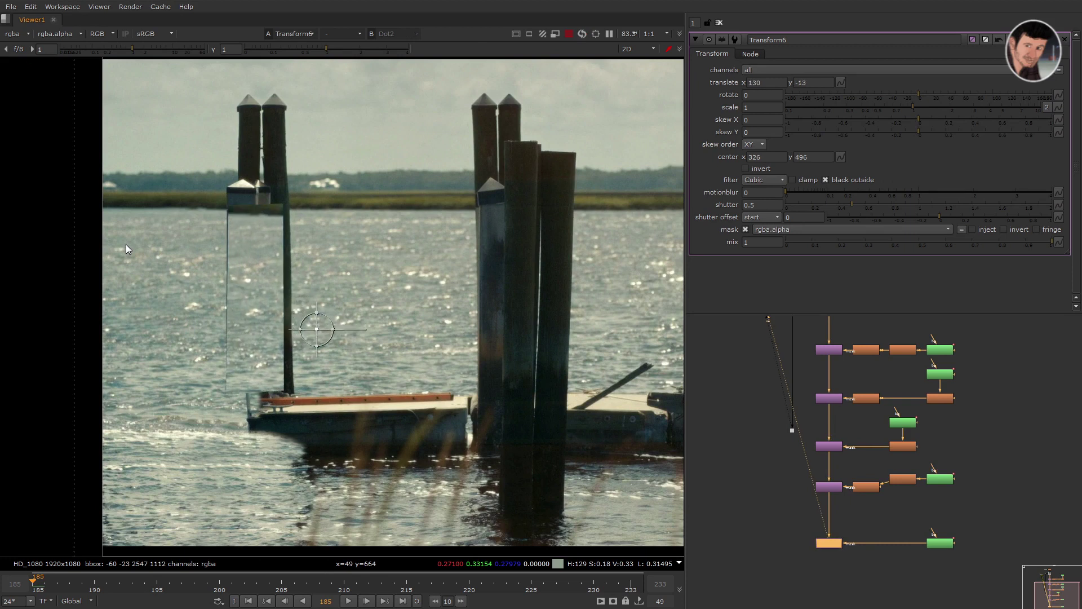
pyautogui.press('KP_6')
pyautogui.press('shift+KP_6')
pyautogui.press('shift+KP_6')
pyautogui.press('KP_6')
pyautogui.press('KP_6')
pyautogui.press('KP_8')
pyautogui.press('shift+KP_6')
pyautogui.press('shift+KP_6')
pyautogui.press('shift+KP_6')
pyautogui.press('shift+KP_6')
pyautogui.press('shift+KP_6')
pyautogui.press('shift+KP_6')
pyautogui.press('shift+KP_6')
pyautogui.press('shift+KP_6')
pyautogui.press('shift+KP_6')
pyautogui.press('shift+KP_6')
pyautogui.press('shift+KP_6')
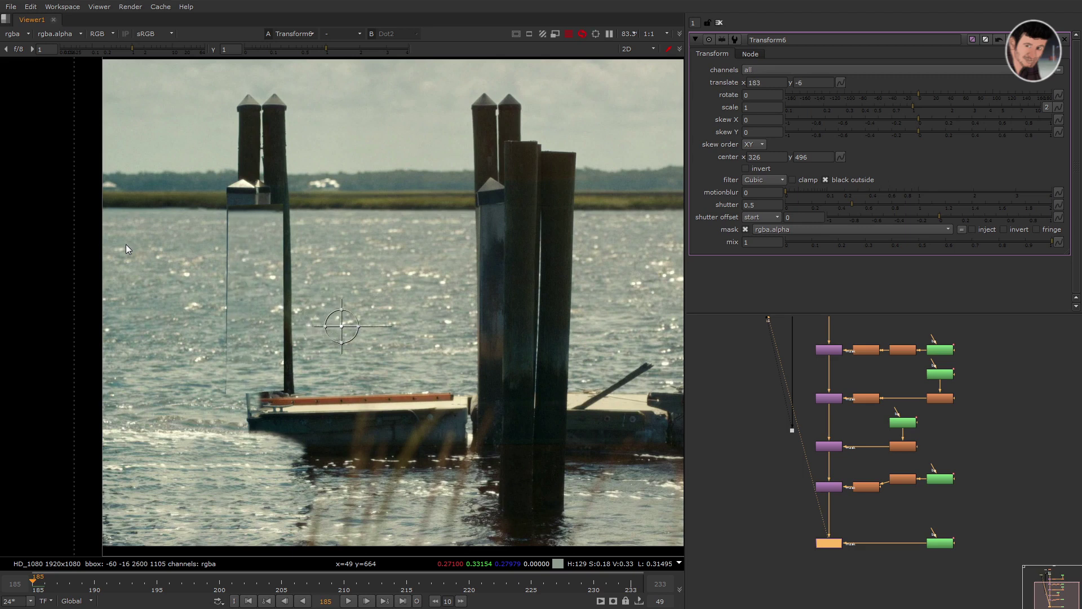
pyautogui.press('shift+KP_4')
pyautogui.press('shift+KP_4')
pyautogui.press('shift+KP_4')
pyautogui.press('shift+KP_4')
pyautogui.press('shift+KP_4')
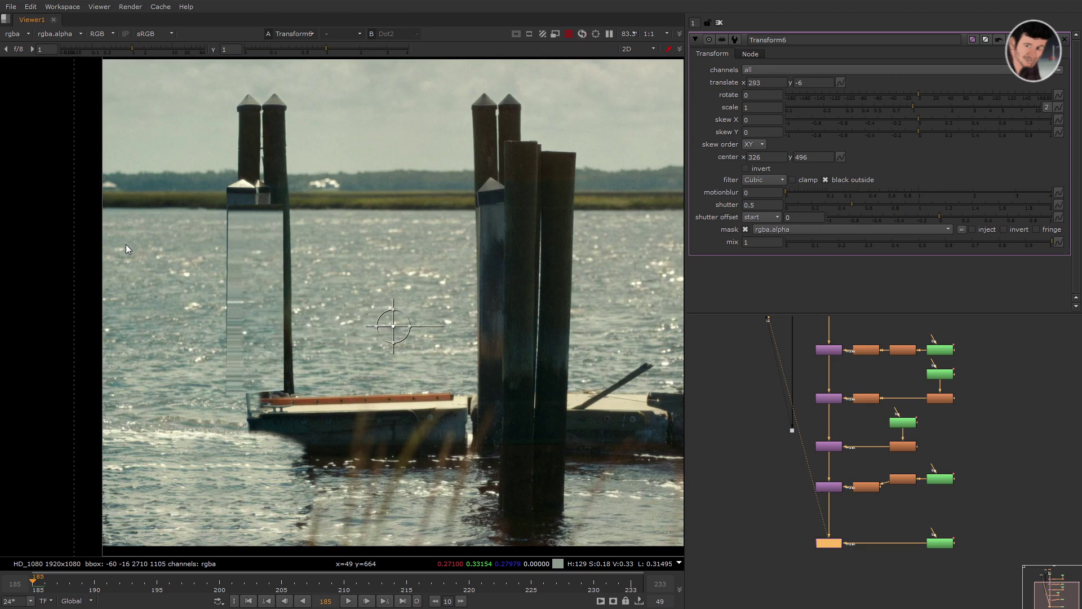
pyautogui.press('shift+KP_4')
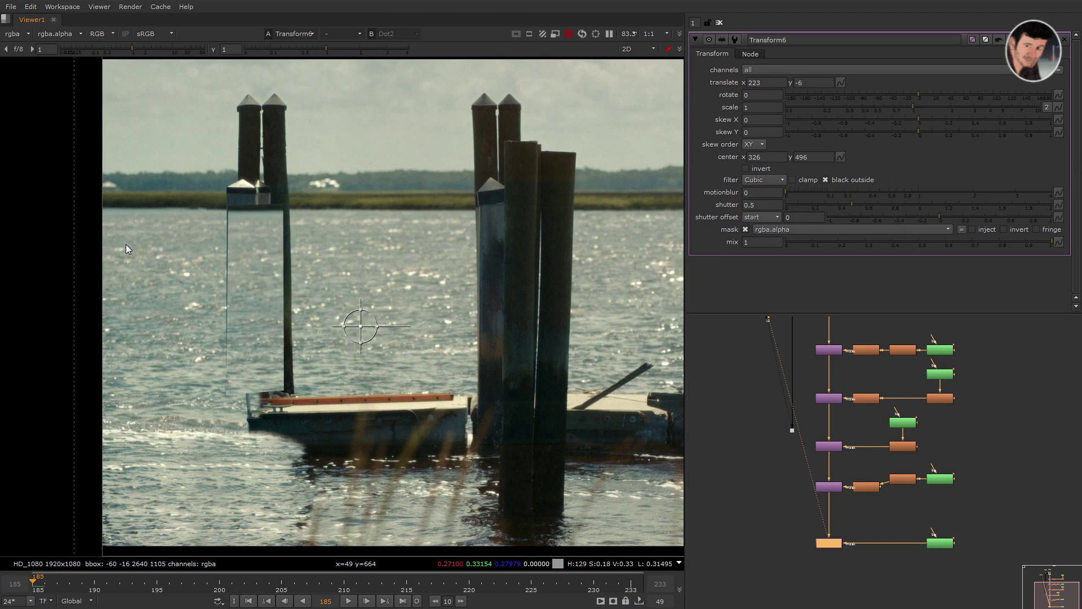
# - Insert an Erode (filter) node between Roto6 and Transform6 and set its size to -4
pyautogui.scroll(1, 927, 515)
pyautogui.click(924, 515)
pyautogui.press('Tab')
pyautogui.write('er')
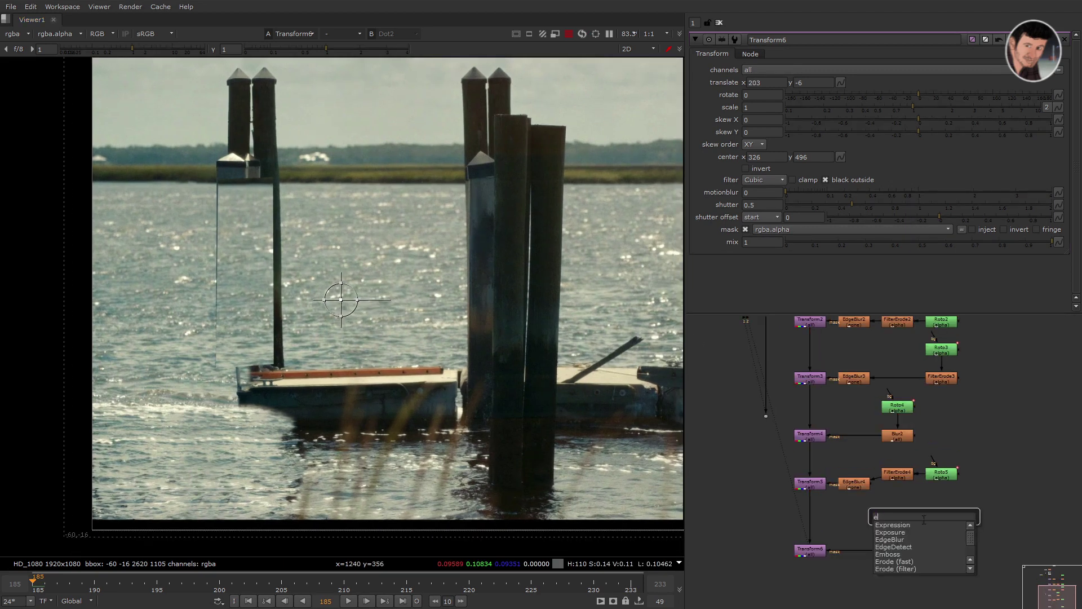
pyautogui.click(915, 528)
pyautogui.moveTo(931, 520); pyautogui.dragTo(897, 549)
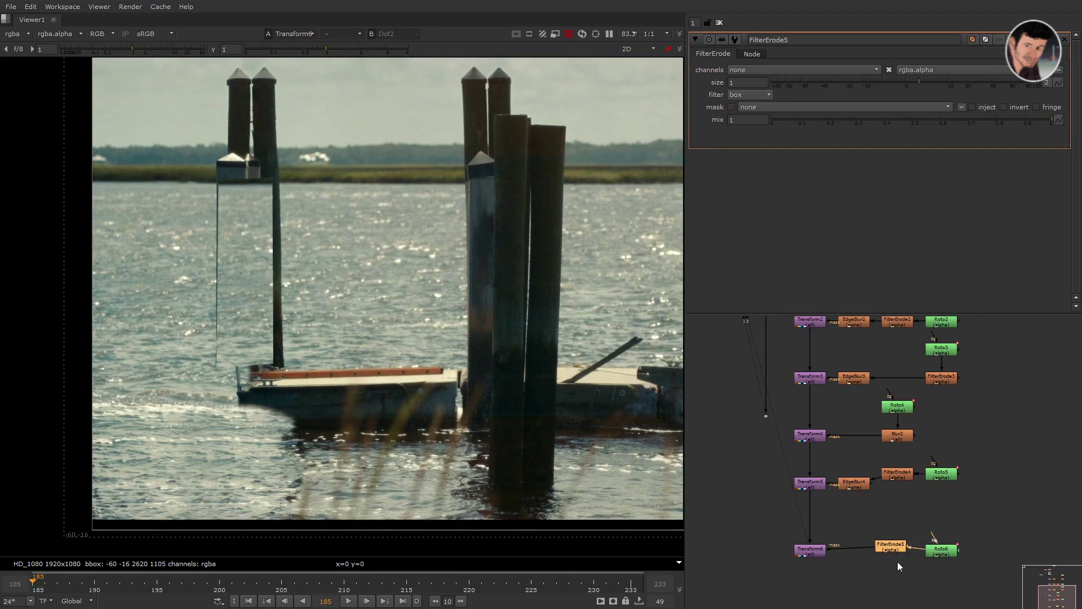
pyautogui.moveTo(897, 561); pyautogui.dragTo(931, 542, button='middle')
pyautogui.click(769, 432)
pyautogui.press('2')
pyautogui.press('1')
pyautogui.click(930, 530)
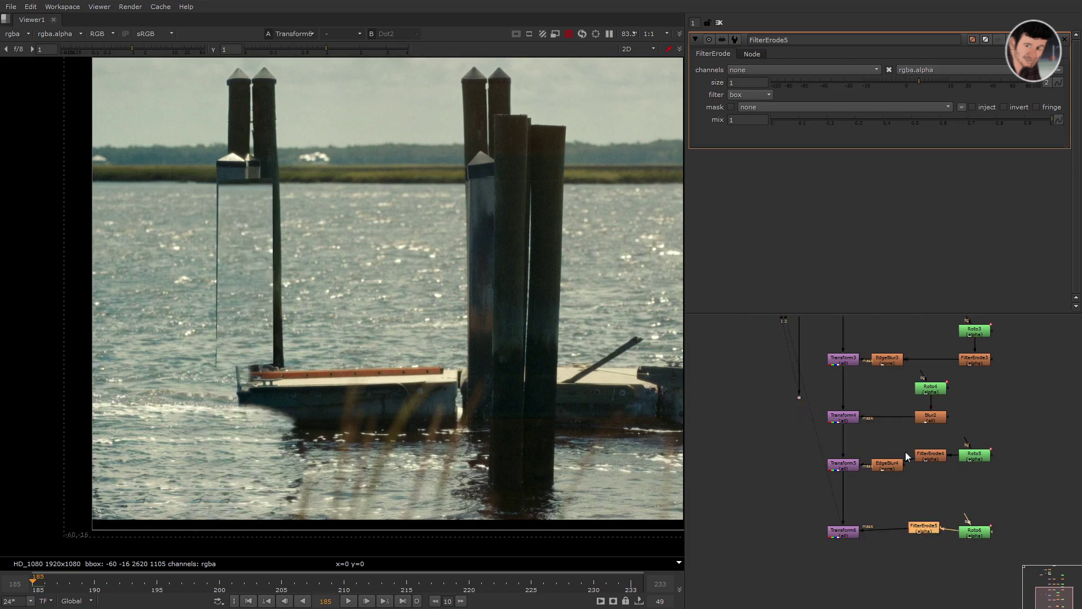
pyautogui.write('-5')
pyautogui.press('Return')
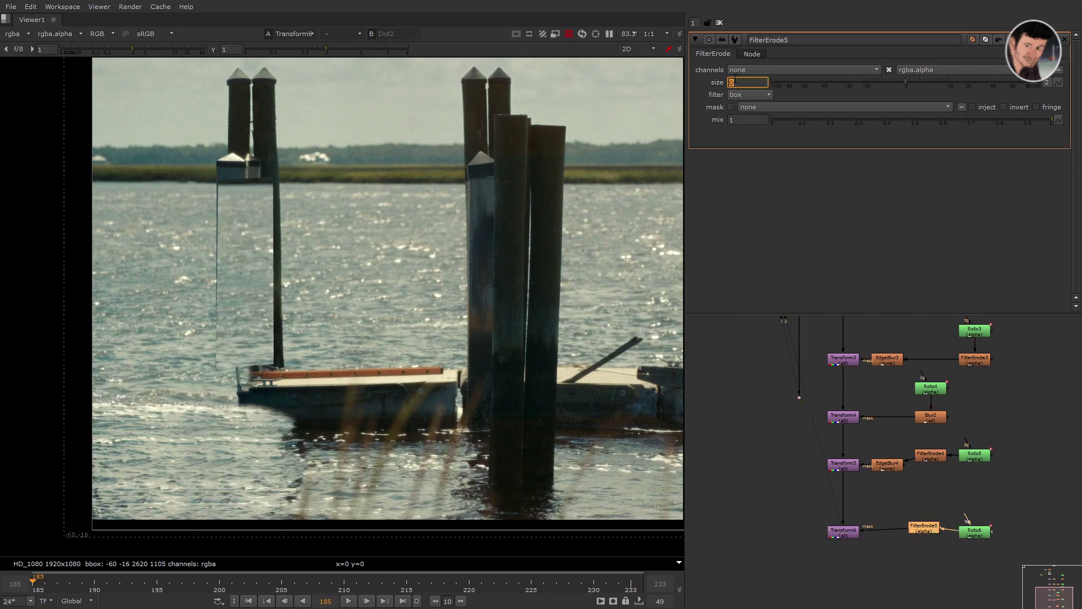
# - Insert an EdgeBlur node between FilterErode5 and Transform6 and set its size to 15
pyautogui.click(898, 510)
pyautogui.press('Tab')
pyautogui.write('ed')
pyautogui.click(887, 517)
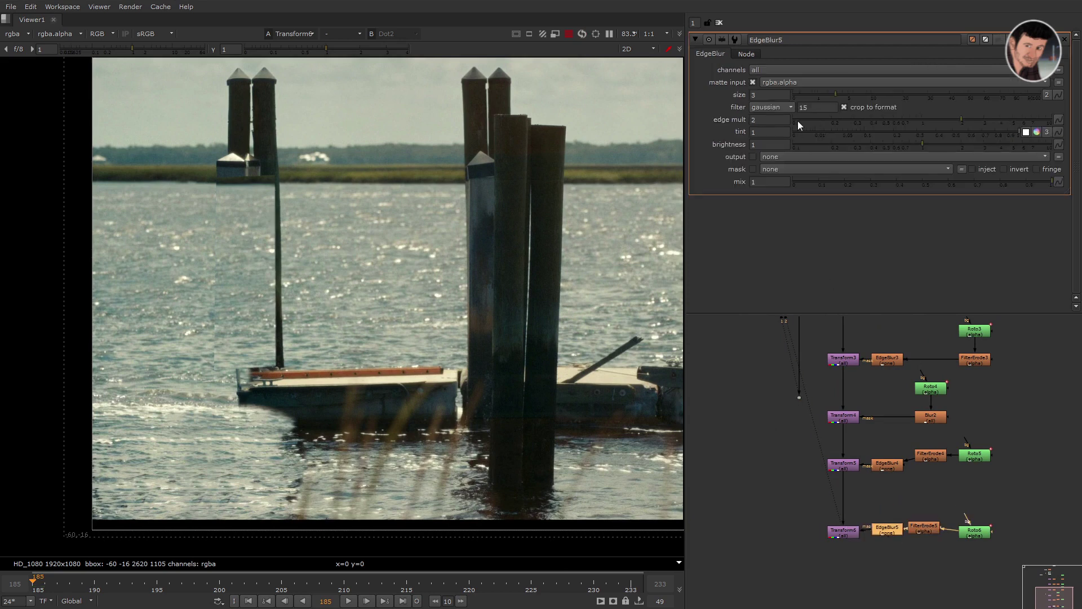
# - Expand the Roto6 matte further by setting the FilterErode5 size to -8
pyautogui.doubleClick(923, 528)
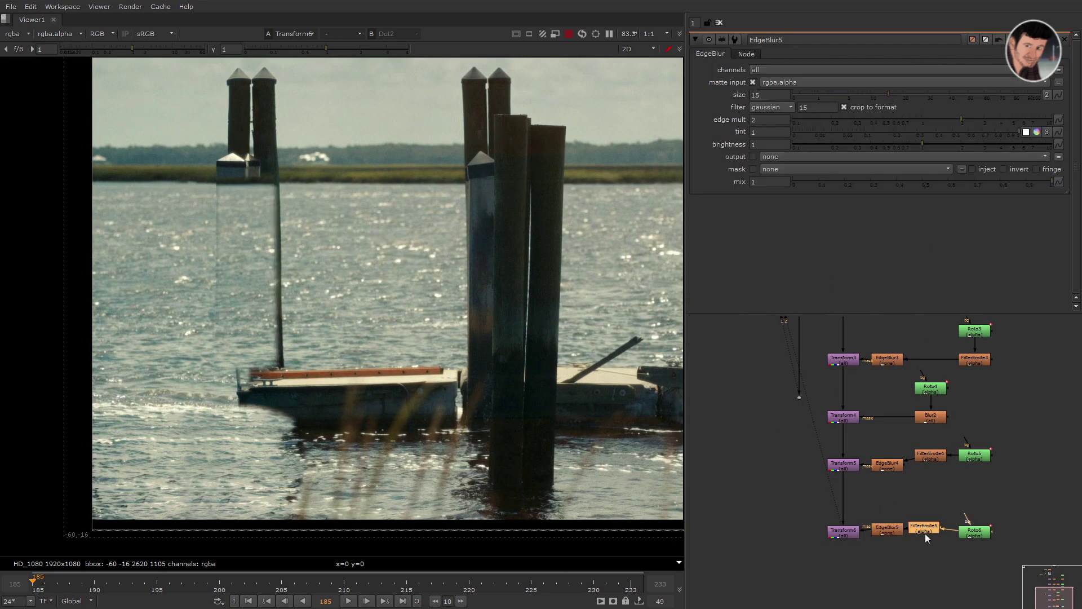
pyautogui.press('o')
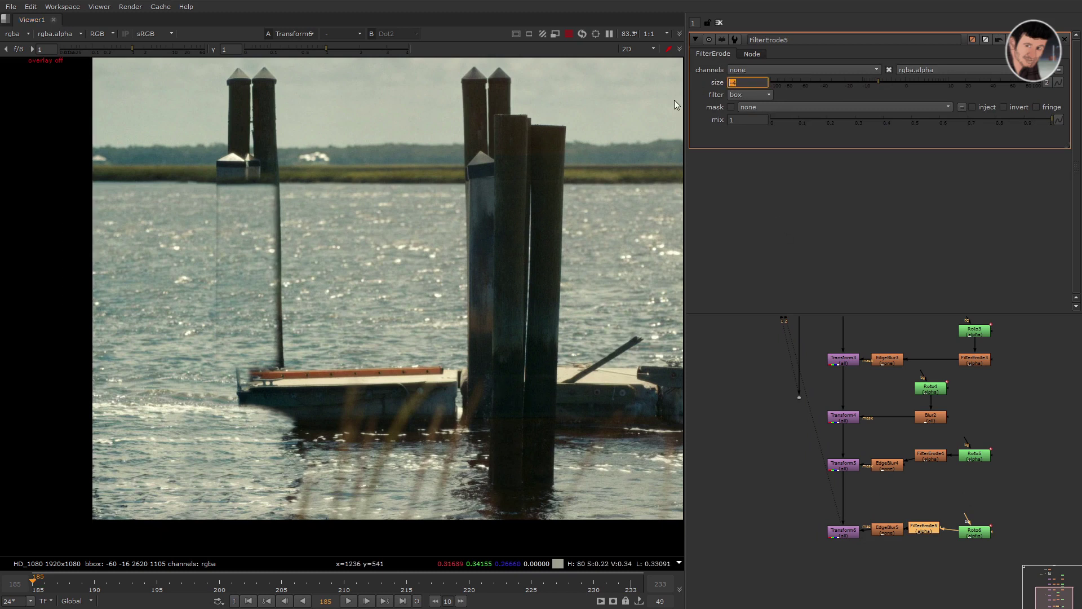
pyautogui.write('-8')
pyautogui.press('Return')
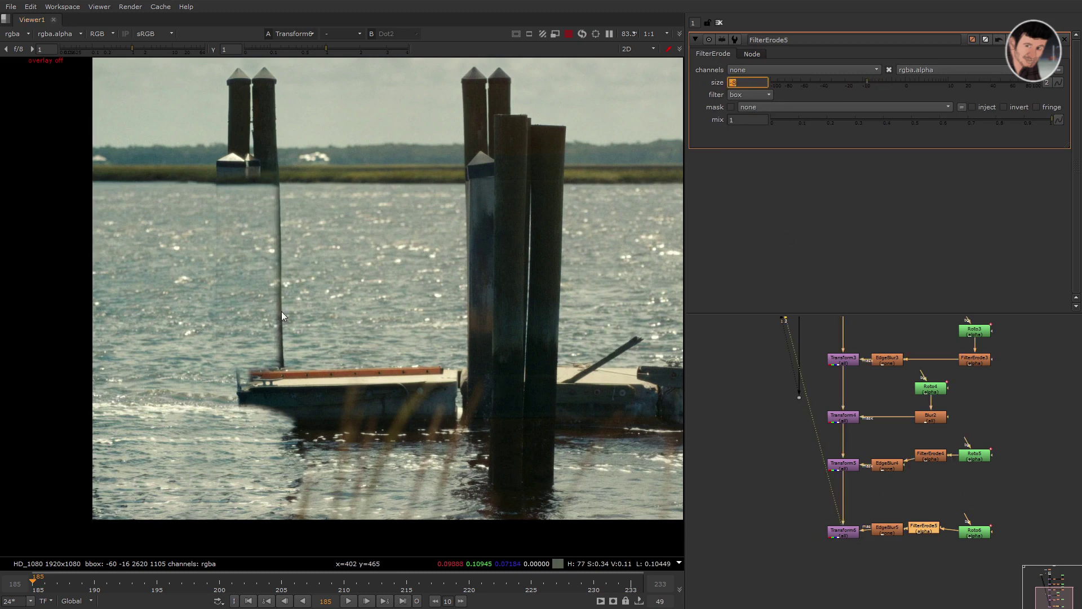
# - Fine-tune the Transform6 patch to translate x 204, y -3
pyautogui.doubleClick(857, 532)
pyautogui.press('2')
pyautogui.click(854, 533)
pyautogui.press('o')
pyautogui.press('KP_8')
pyautogui.press('KP_6')
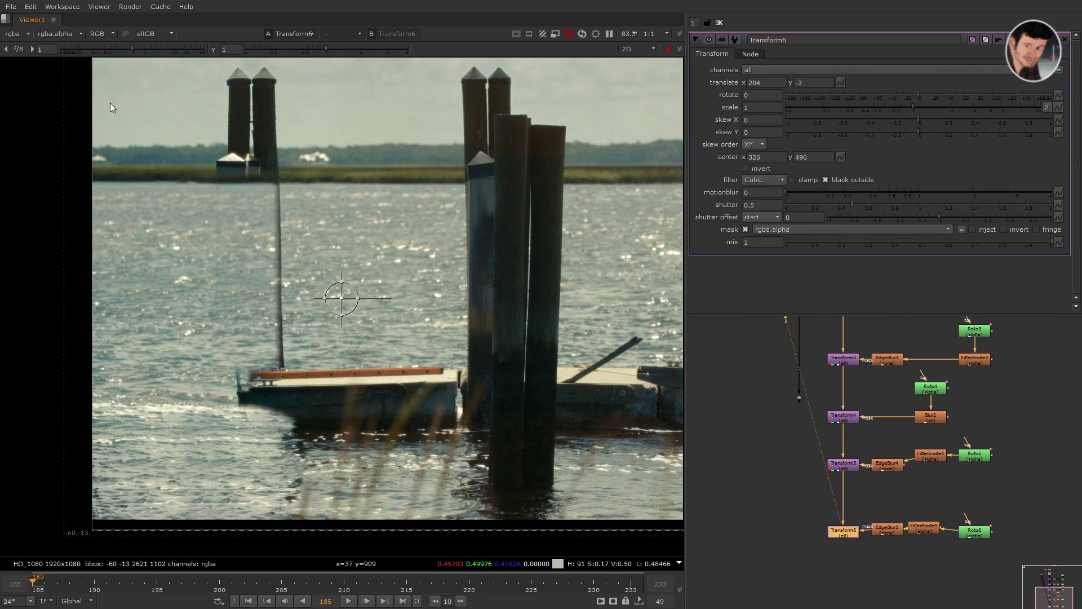
# - Set the FilterErode5 size to -12 and play back the patched sequence
pyautogui.doubleClick(929, 532)
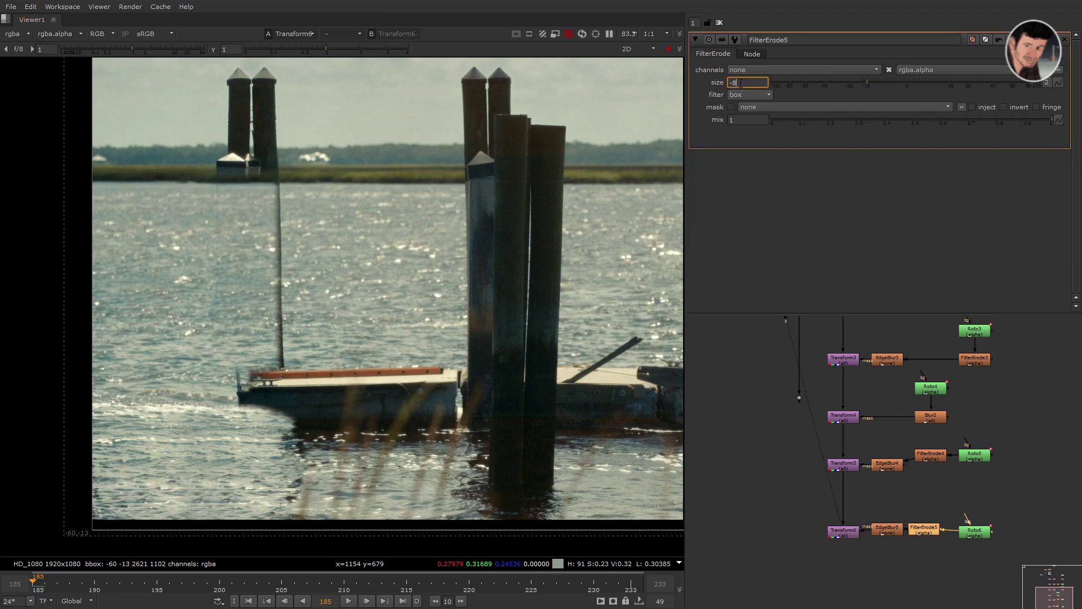
pyautogui.press('Down')
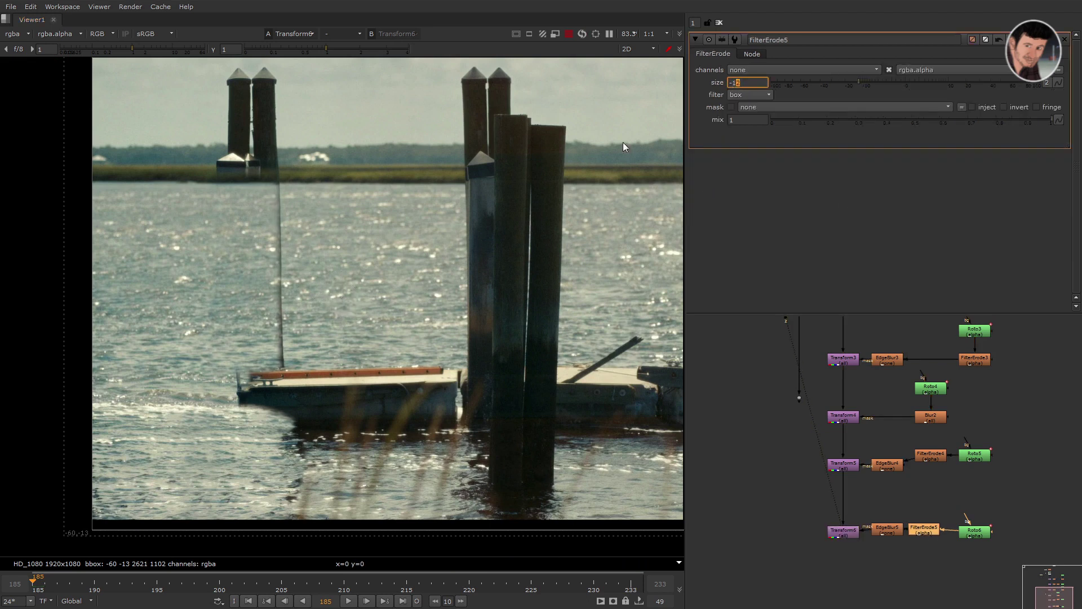
pyautogui.press('l')
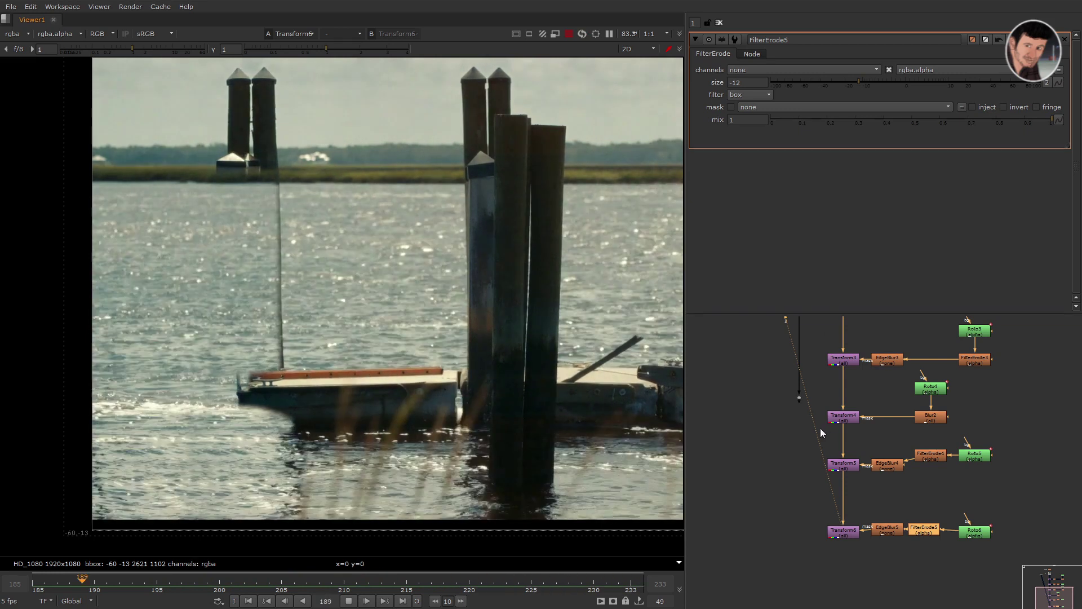
# - Compare the patched Transform6 result with the original plate at Dot2 during playback
pyautogui.click(802, 398)
pyautogui.press('1')
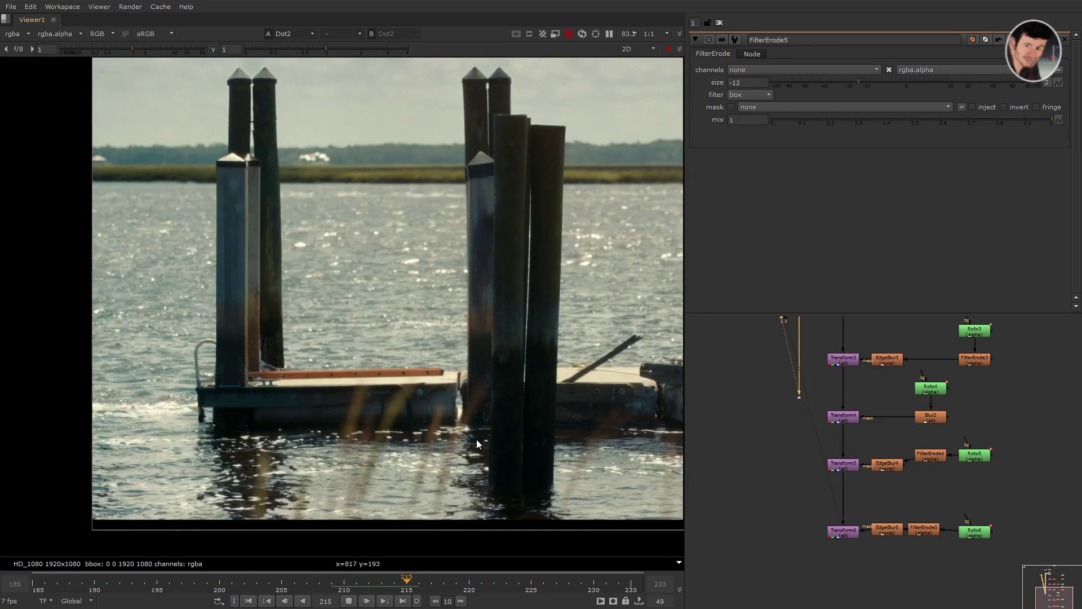
pyautogui.press('2')
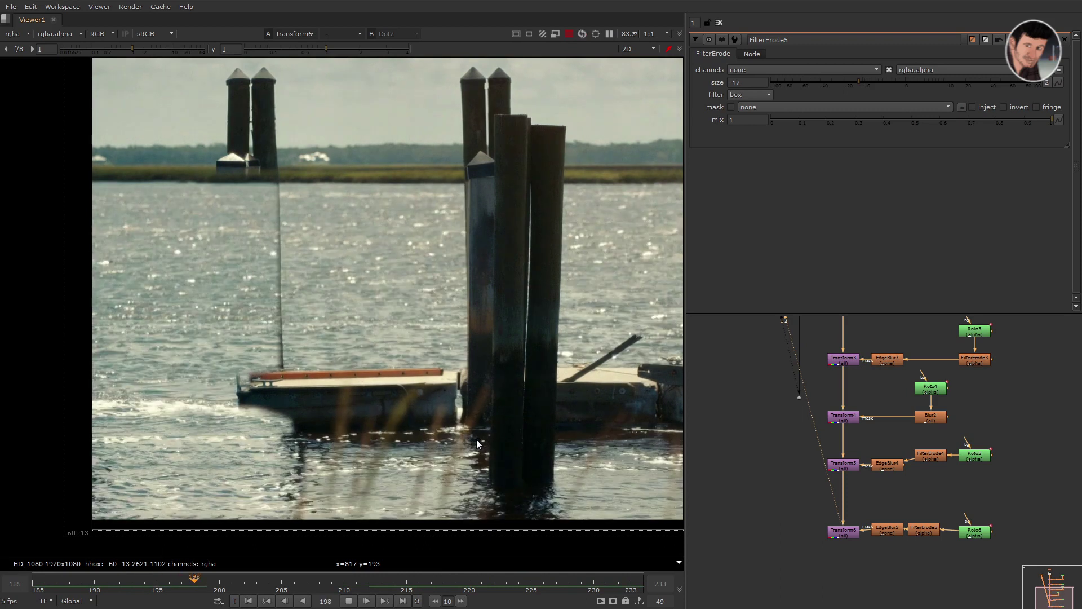
pyautogui.press('2')
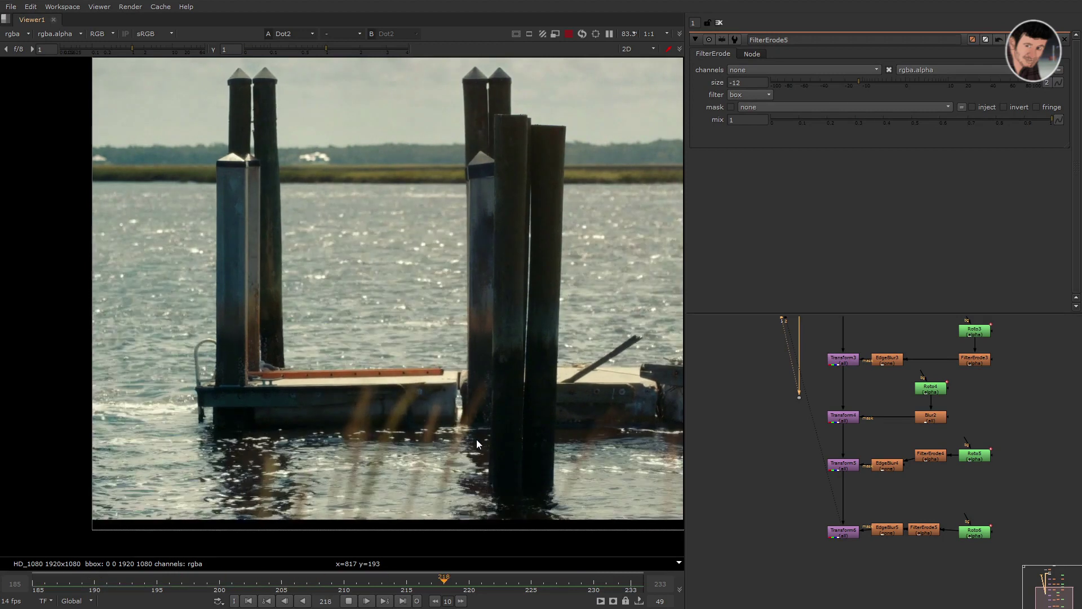
pyautogui.press('1')
pyautogui.scroll(-1, 440, 438)
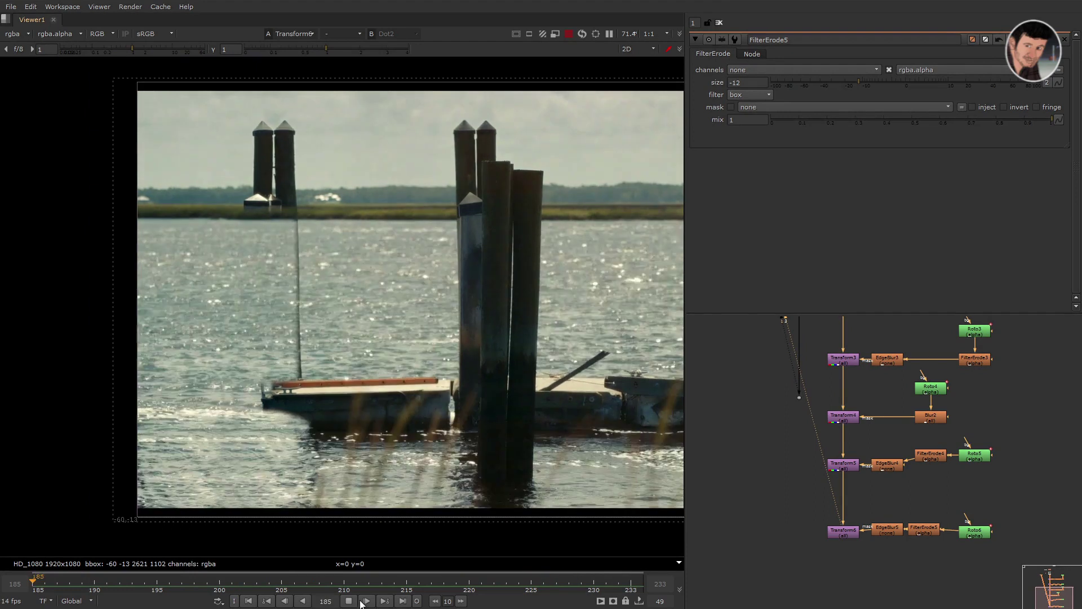
# - Paste a copy of the Roto node below Transform6 and delete its existing shape
pyautogui.moveTo(1001, 483); pyautogui.dragTo(986, 462, button='middle')
pyautogui.click(971, 509)
pyautogui.moveTo(891, 546); pyautogui.dragTo(910, 533, button='middle')
pyautogui.hotkey('ctrl', 'v')
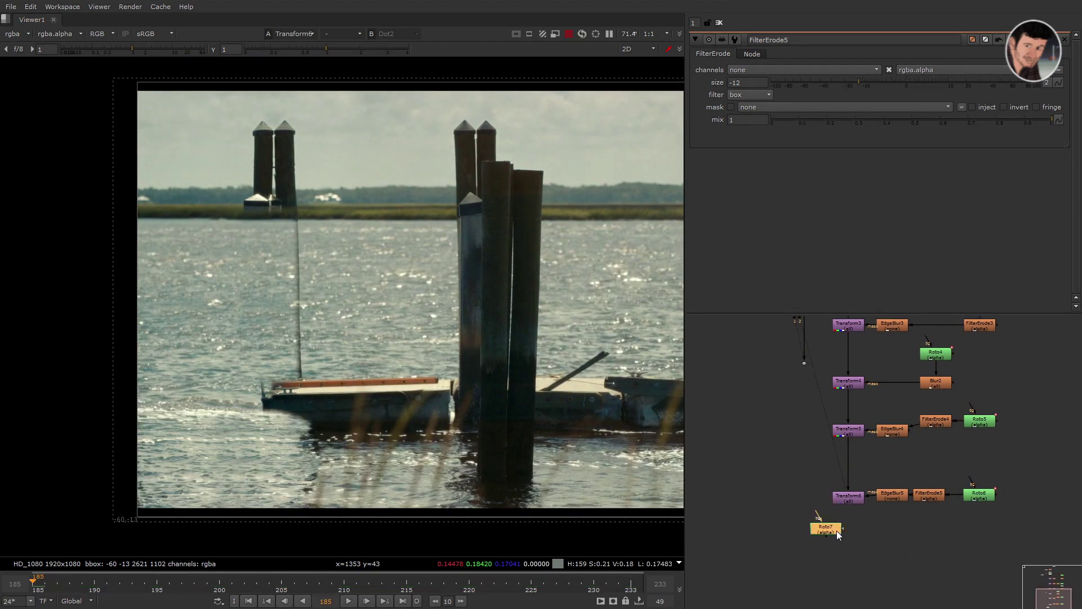
pyautogui.doubleClick(837, 530)
pyautogui.click(747, 209)
pyautogui.click(714, 271)
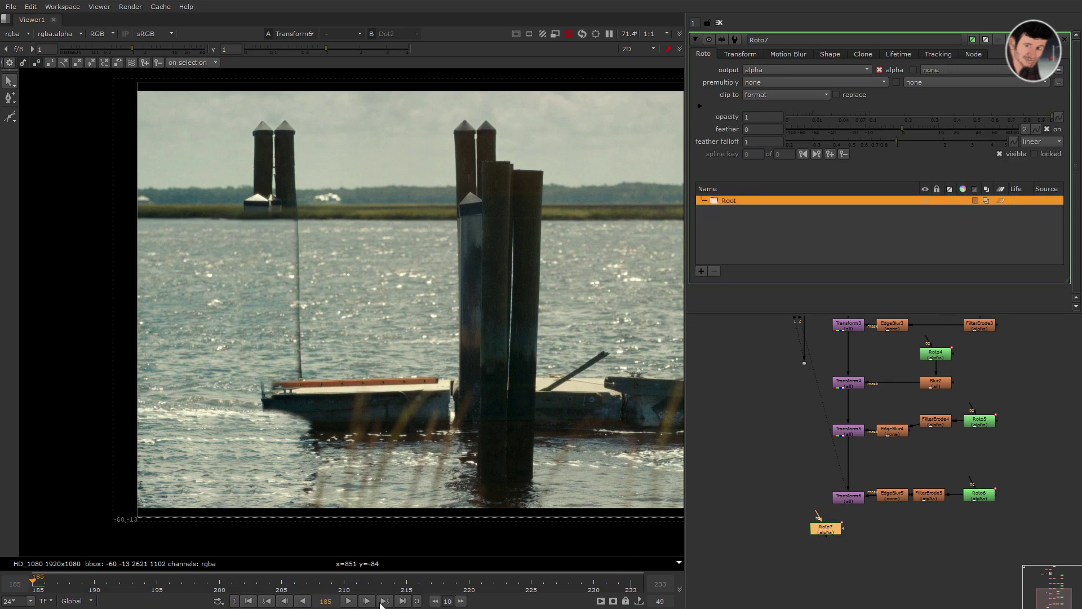
# - Draw a closed four-point Bezier in Roto7 along the thin dark piling remnant, from the far shoreline down to the dock
pyautogui.rightClick(10, 117)
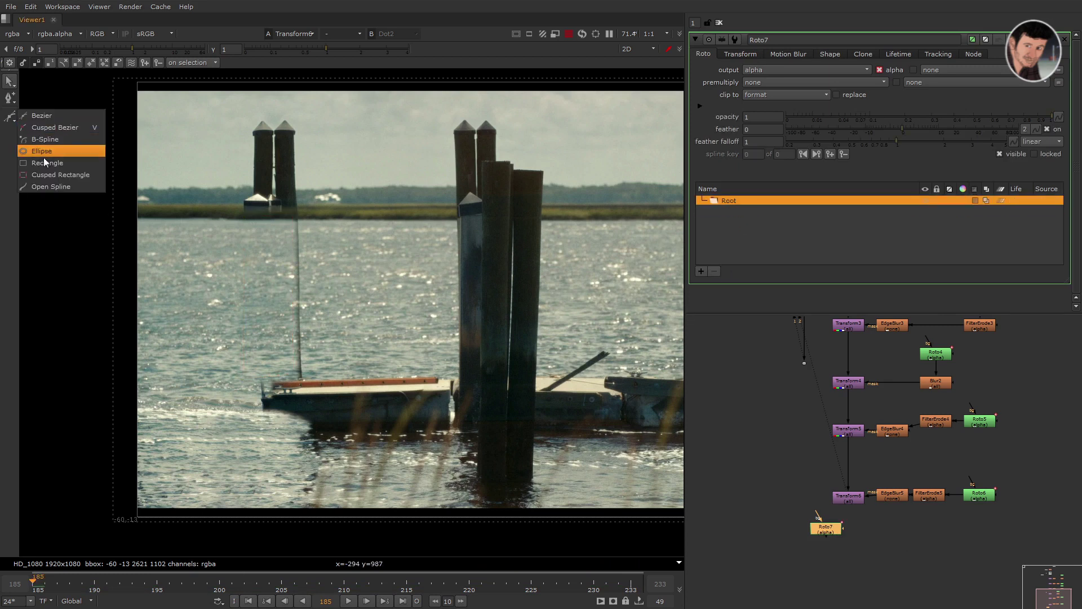
pyautogui.click(54, 119)
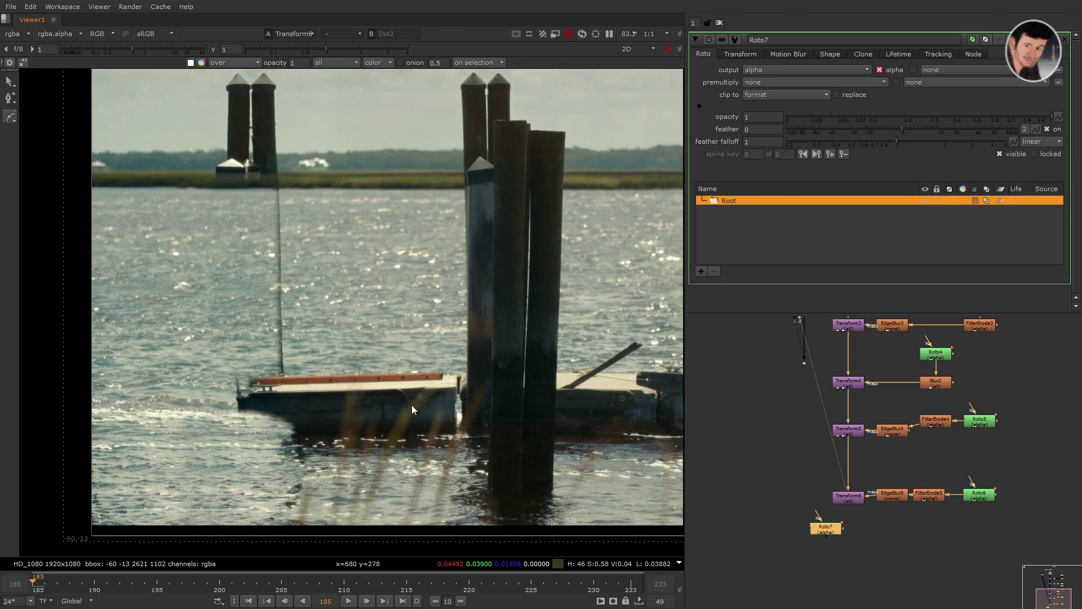
pyautogui.scroll(3, 283, 191)
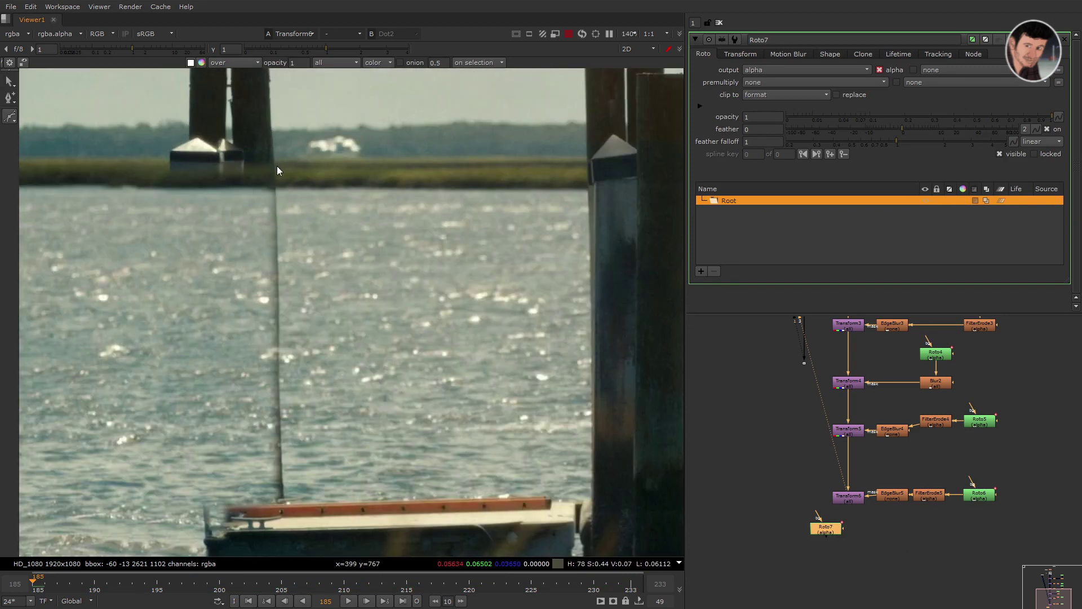
pyautogui.click(276, 166)
pyautogui.scroll(-2, 276, 166)
pyautogui.click(289, 431)
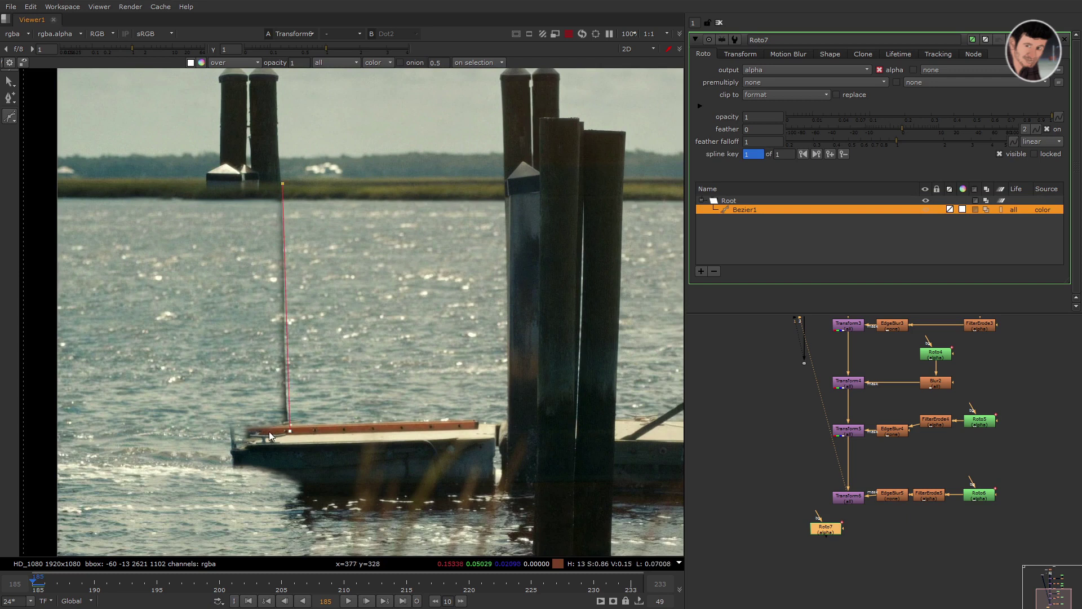
pyautogui.click(252, 430)
pyautogui.click(254, 192)
pyautogui.moveTo(254, 192); pyautogui.dragTo(257, 182)
pyautogui.click(282, 183)
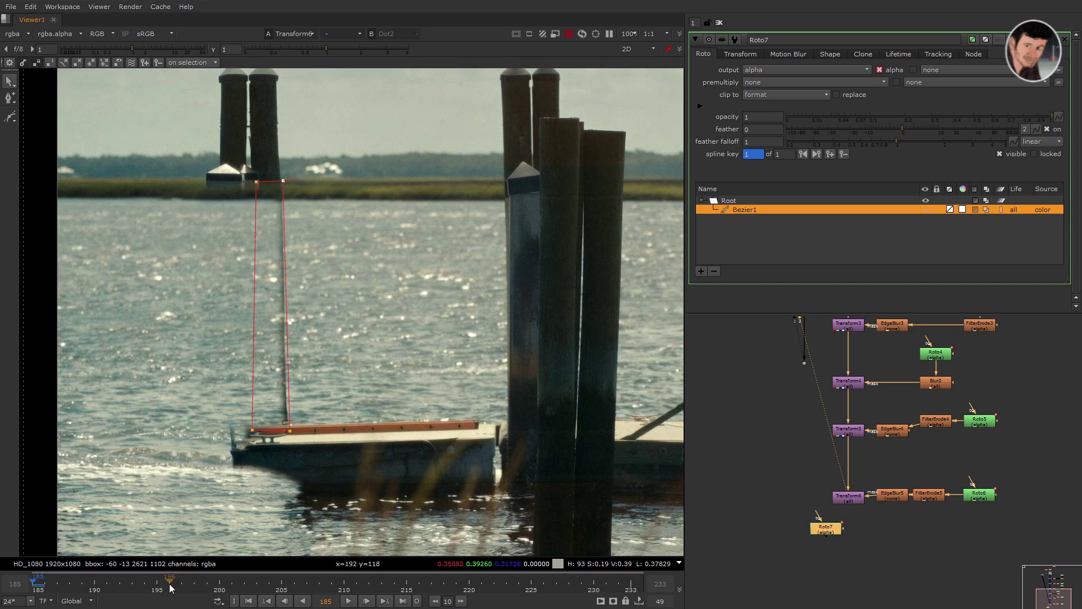
# - Keyframe the Roto7 shape onto the piling remnant at frame 233 and at frame 185
pyautogui.moveTo(197, 581); pyautogui.dragTo(632, 581)
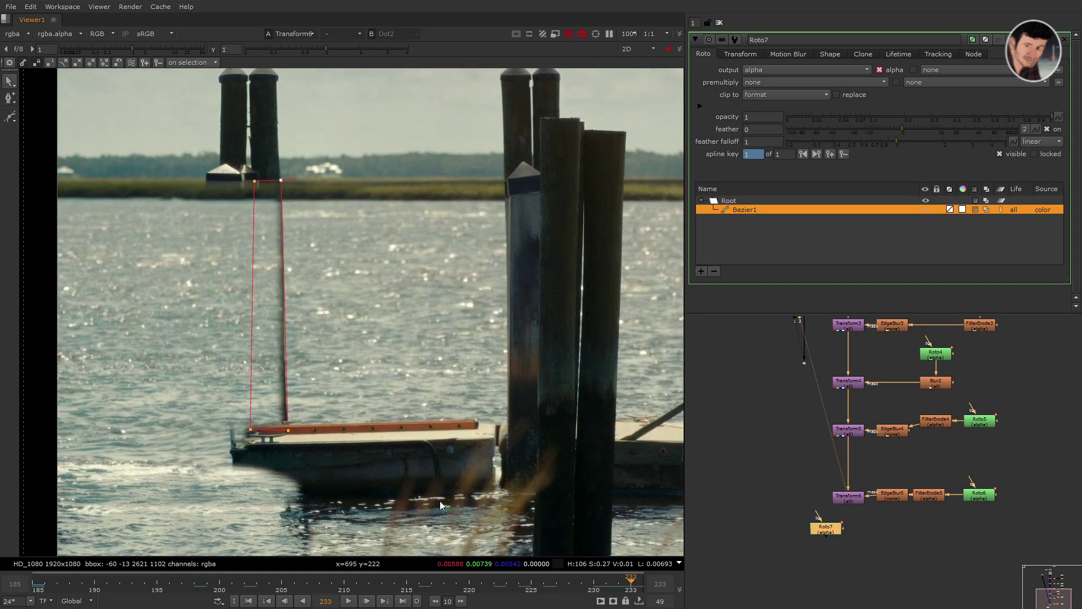
pyautogui.moveTo(288, 430); pyautogui.dragTo(287, 430)
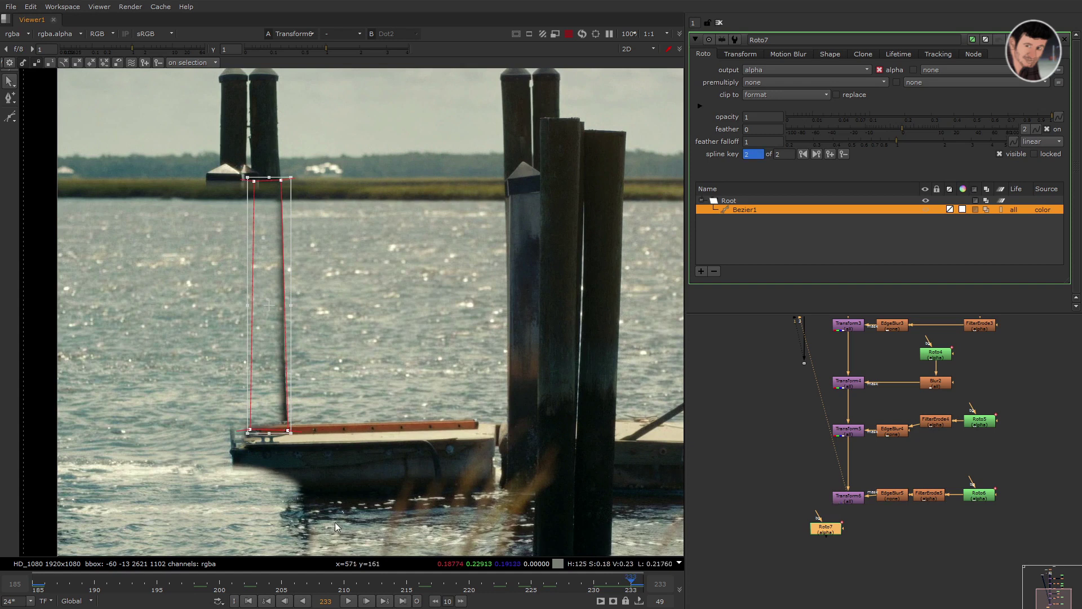
pyautogui.click(250, 604)
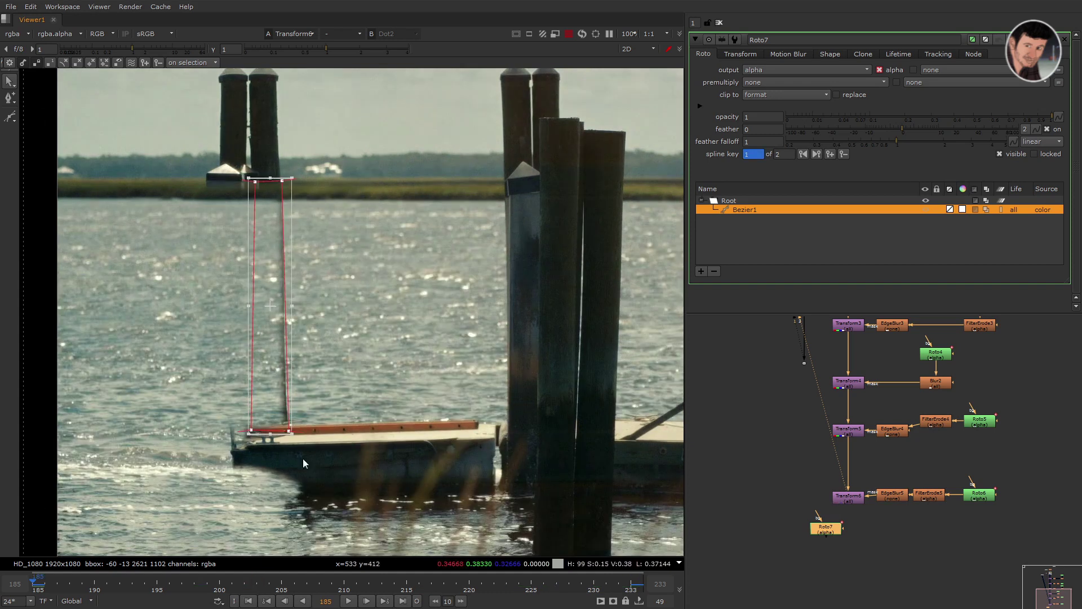
pyautogui.click(344, 476)
# - Add a TransformMasked node below Transform6 and connect the repositioned Roto7 to its mask input
pyautogui.click(913, 516)
pyautogui.moveTo(825, 528); pyautogui.dragTo(935, 531)
pyautogui.click(871, 536)
pyautogui.press('Tab')
pyautogui.write('tr')
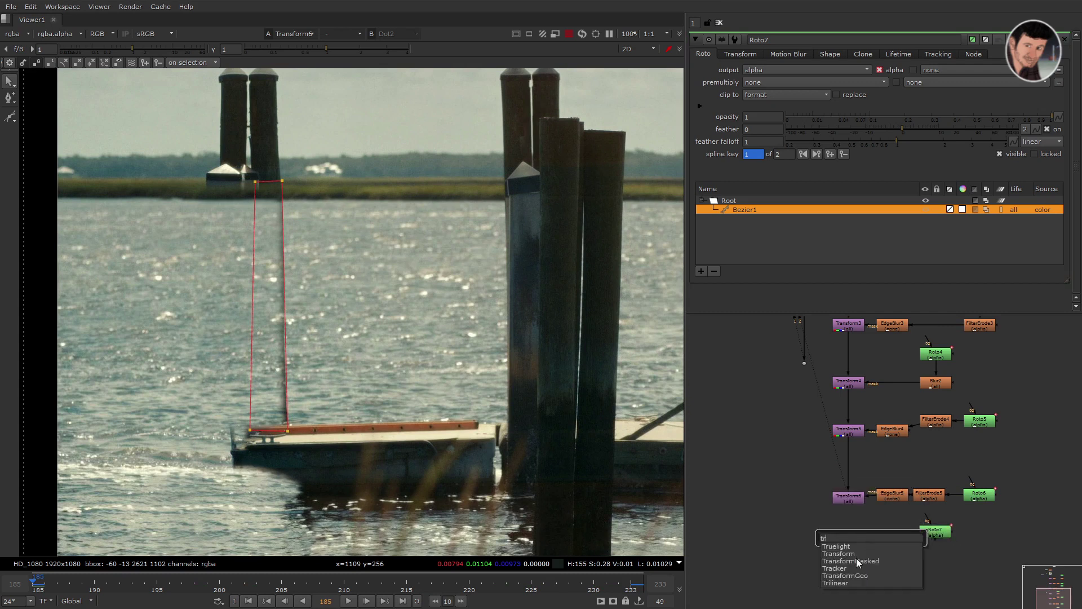
pyautogui.click(856, 560)
pyautogui.moveTo(863, 526); pyautogui.dragTo(850, 498)
pyautogui.click(875, 520)
pyautogui.moveTo(866, 535); pyautogui.dragTo(948, 535)
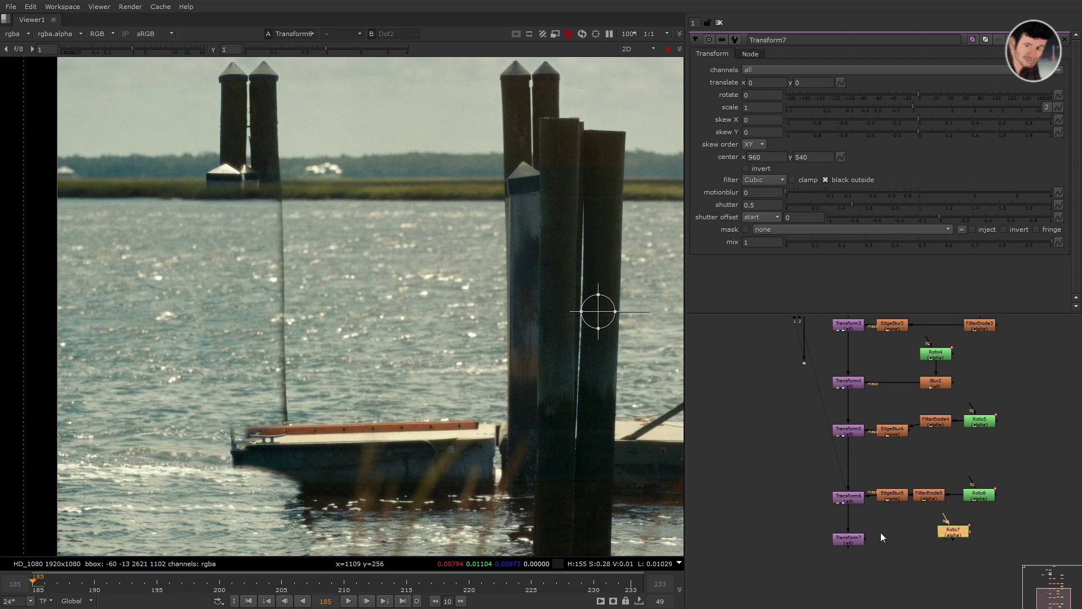
pyautogui.moveTo(870, 537); pyautogui.dragTo(949, 536)
pyautogui.click(849, 538)
# - Place the Transform7 pivot beside the piling remnant at x 412, y 576, and display the node for comparison with Transform6
pyautogui.keyDown('ctrl'); pyautogui.moveTo(598, 311); pyautogui.dragTo(268, 293); pyautogui.keyUp('ctrl')
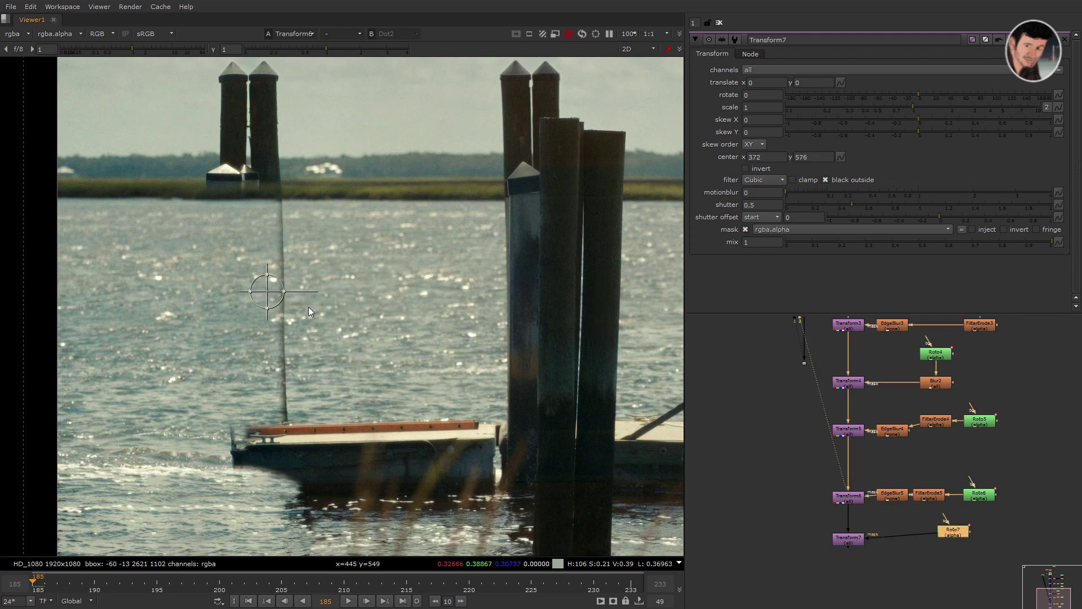
pyautogui.click(851, 538)
pyautogui.click(857, 553)
pyautogui.click(844, 539)
pyautogui.press('1')
pyautogui.moveTo(257, 299); pyautogui.dragTo(280, 299)
pyautogui.click(813, 515)
pyautogui.press('2')
pyautogui.press('1')
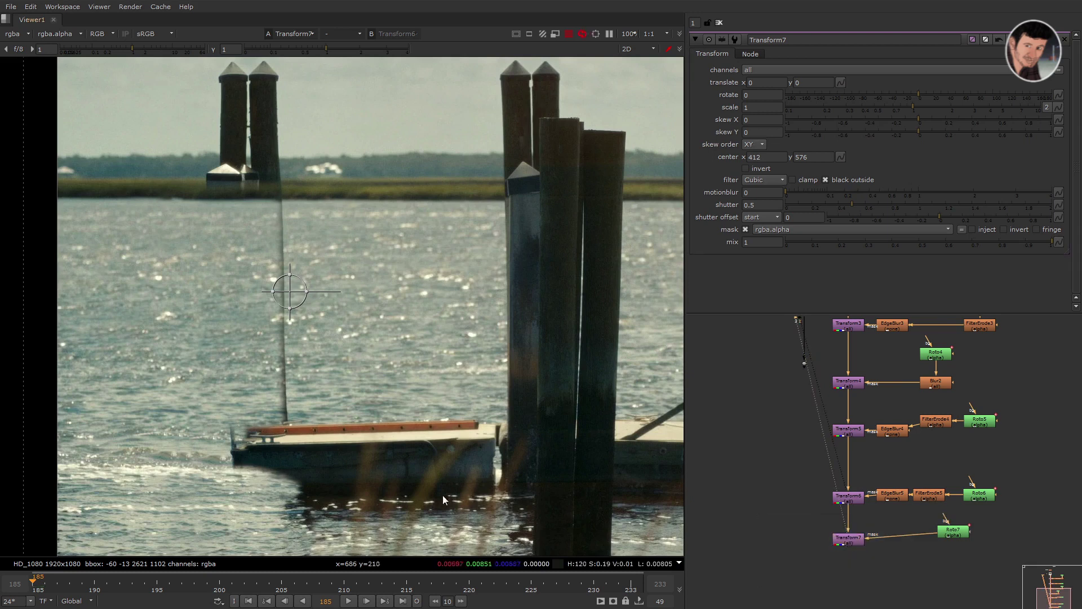
# - Offset the Transform7 patch horizontally to translate x -70 so clean water covers the thin piling remnant
pyautogui.press('shift+KP_4')
pyautogui.press('shift+KP_4')
pyautogui.press('shift+KP_4')
pyautogui.press('shift+KP_4')
pyautogui.press('shift+KP_4')
pyautogui.press('shift+KP_4')
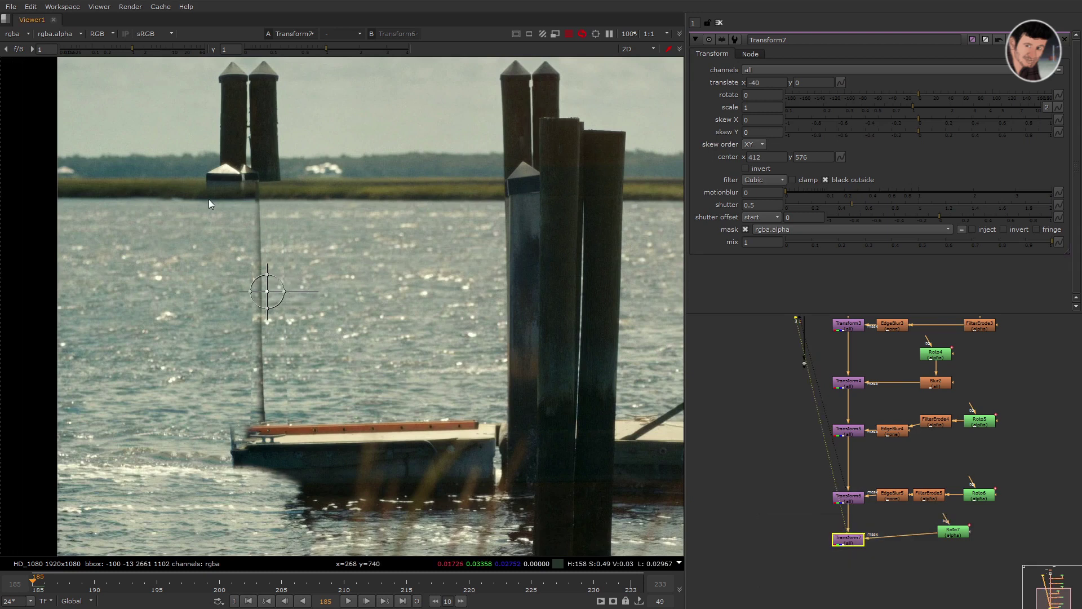
pyautogui.press('shift+KP_4')
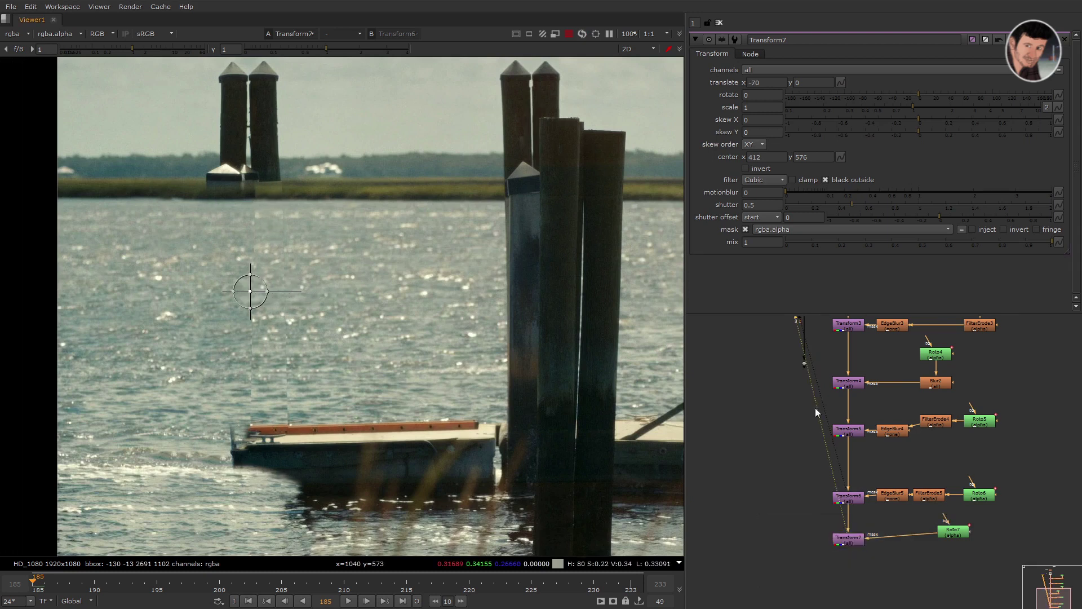
# - Insert a FilterErode node between Roto7 and the Transform7 mask input, and display Transform7
pyautogui.moveTo(914, 488); pyautogui.dragTo(882, 463, button='middle')
pyautogui.press('Tab')
pyautogui.write('ero')
pyautogui.click(874, 513)
pyautogui.moveTo(881, 502); pyautogui.dragTo(874, 514)
pyautogui.click(820, 512)
pyautogui.press('1')
pyautogui.click(874, 512)
pyautogui.click(758, 83)
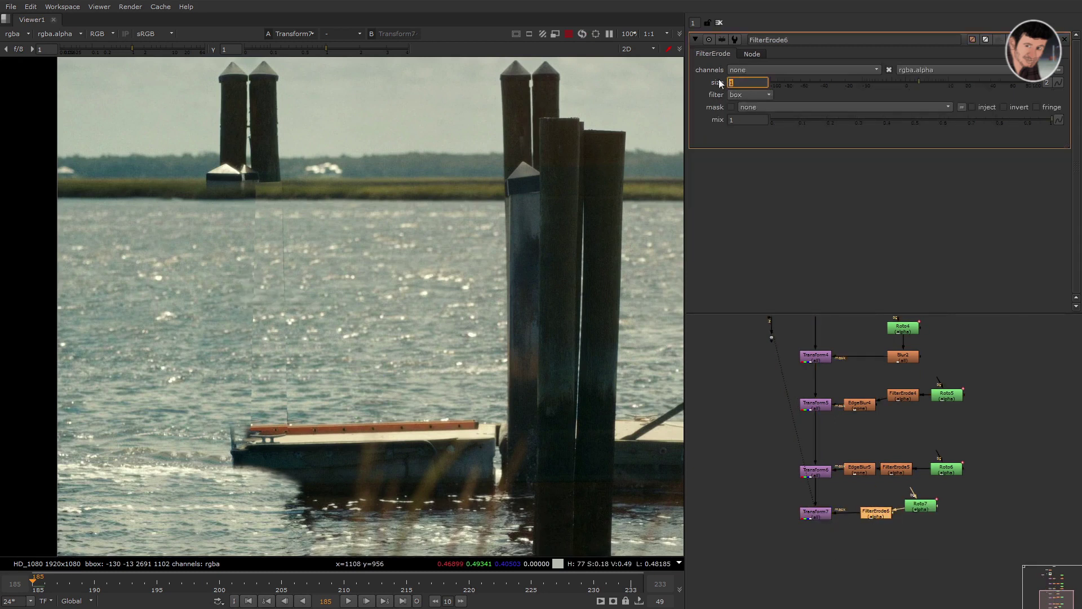
pyautogui.press('Down')
# - Insert an EdgeBlur node between FilterErode6 and the Transform7 mask input and raise its blur size
pyautogui.press('Tab')
pyautogui.write('EdgeBlur')
pyautogui.press('Return')
pyautogui.moveTo(1005, 519); pyautogui.dragTo(851, 517)
pyautogui.click(816, 516)
pyautogui.moveTo(918, 511); pyautogui.dragTo(972, 511)
pyautogui.moveTo(854, 514)
pyautogui.mouseDown()
pyautogui.moveTo(817, 512)
pyautogui.moveTo(866, 513)
pyautogui.mouseUp()
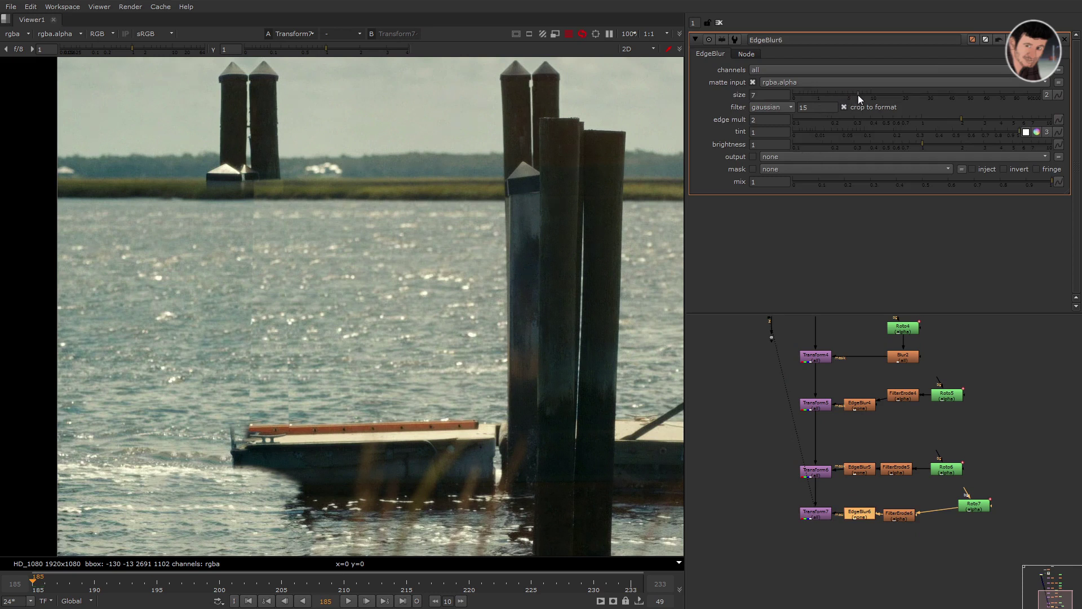
pyautogui.moveTo(875, 94)
pyautogui.mouseDown()
pyautogui.moveTo(852, 95)
pyautogui.moveTo(875, 94)
pyautogui.mouseUp()
# - Set the FilterErode6 size to -8 and play back the Transform7 result briefly before returning to frame 185
pyautogui.doubleClick(908, 517)
pyautogui.write('-4')
pyautogui.press('Return')
pyautogui.write('-8')
pyautogui.press('Return')
pyautogui.click(722, 401)
pyautogui.click(812, 512)
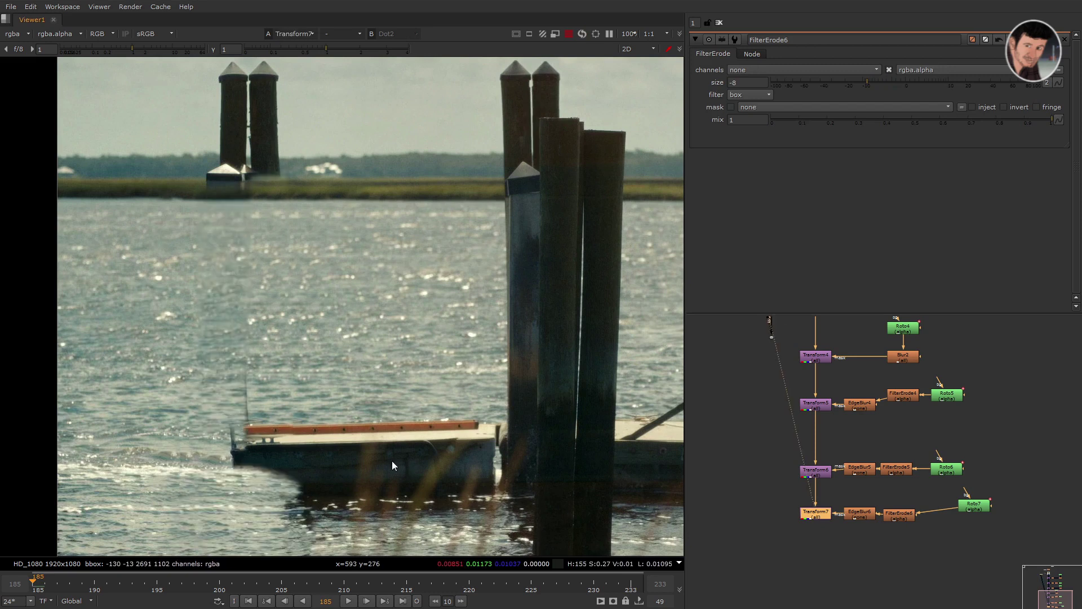
pyautogui.press('l')
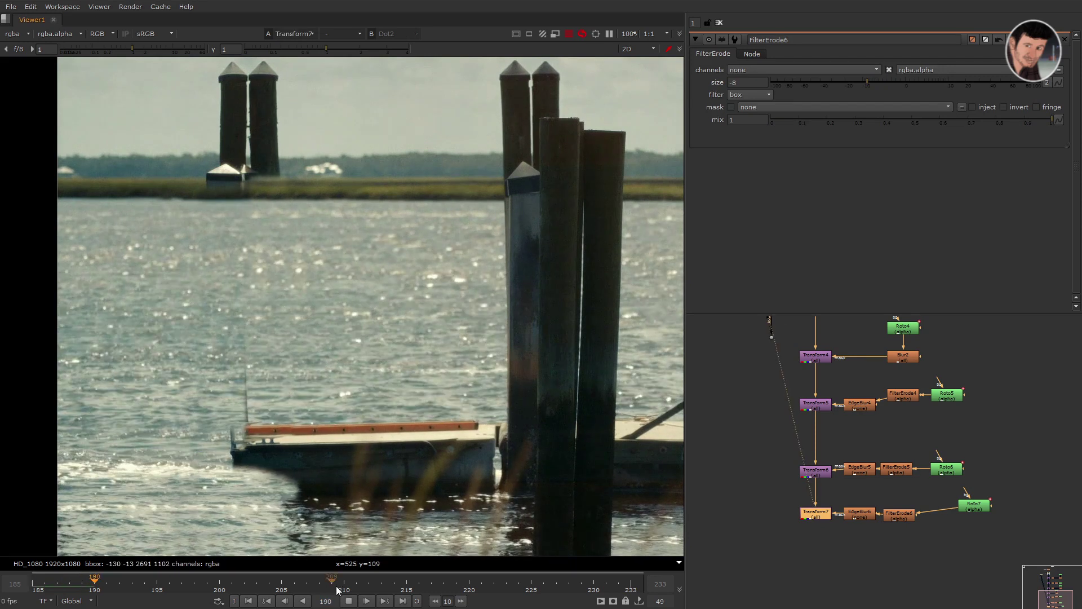
pyautogui.click(249, 600)
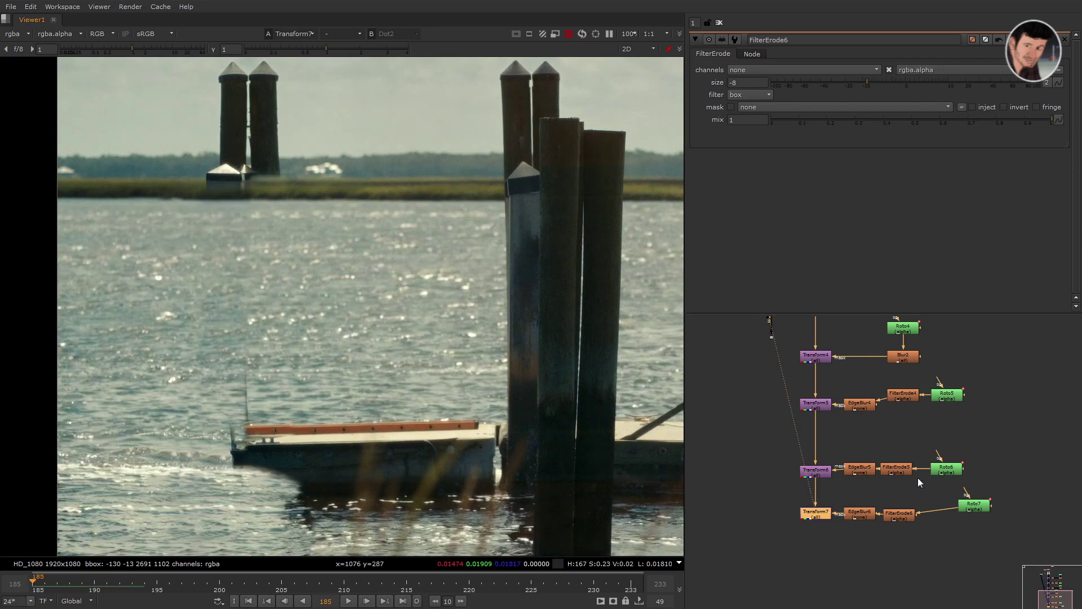
# - Check the Roto7 shape, open Roto6, and try to reposition its lower-right corner above the dock rail at frame 185
pyautogui.doubleClick(972, 505)
pyautogui.click(248, 431)
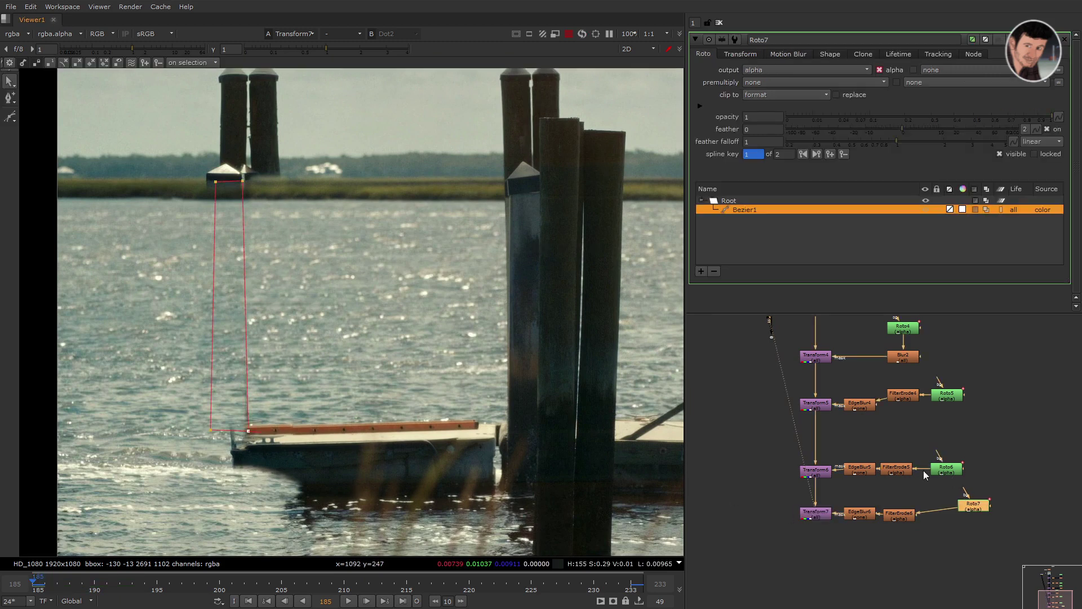
pyautogui.doubleClick(938, 472)
pyautogui.click(277, 421)
pyautogui.moveTo(350, 418); pyautogui.dragTo(360, 418)
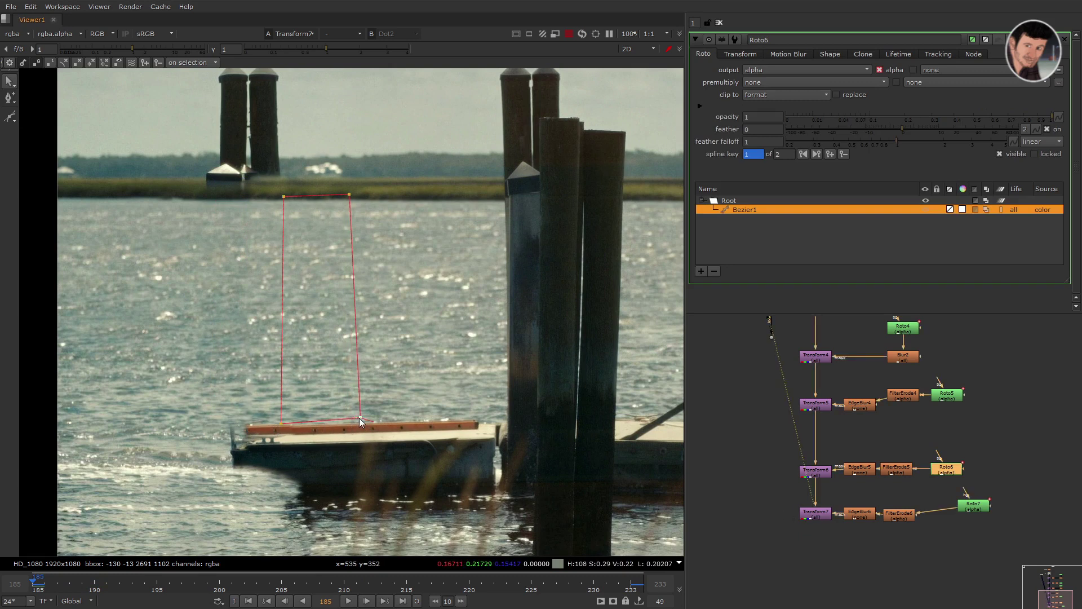
pyautogui.hotkey('ctrl', 'z')
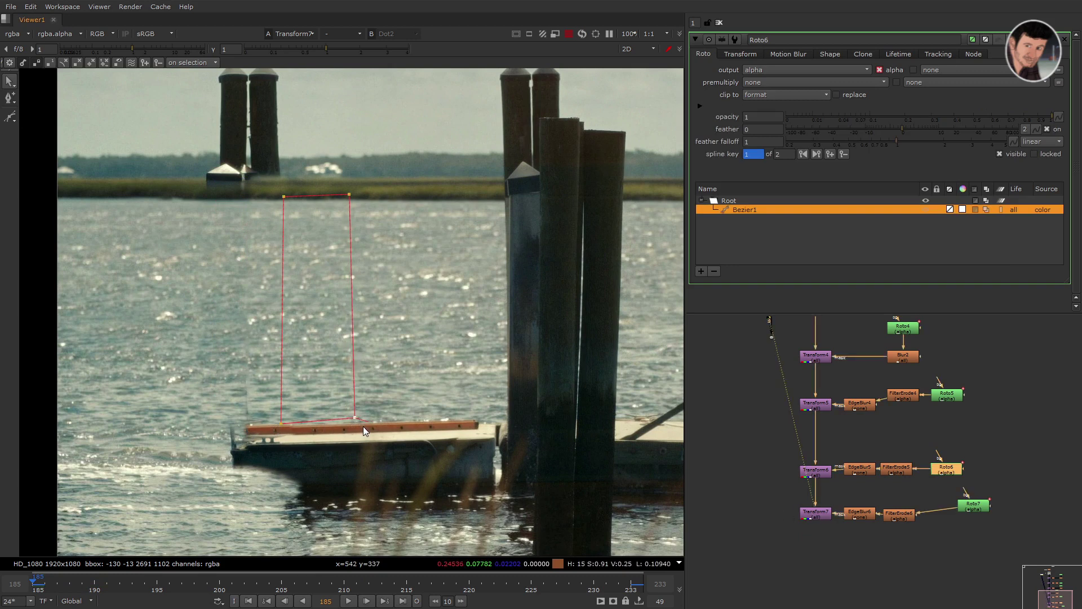
pyautogui.click(363, 429)
pyautogui.click(350, 419)
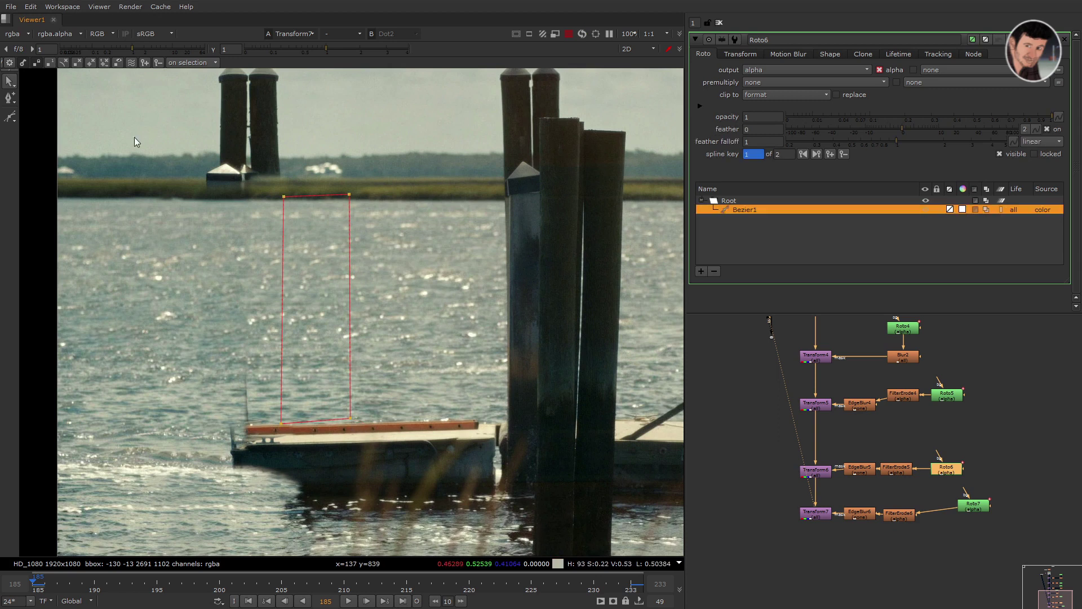
# - Turn on ripple edit for all keyframes and shift the Roto6 shape's lower-right corner slightly outward above the dock rail
pyautogui.click(130, 63)
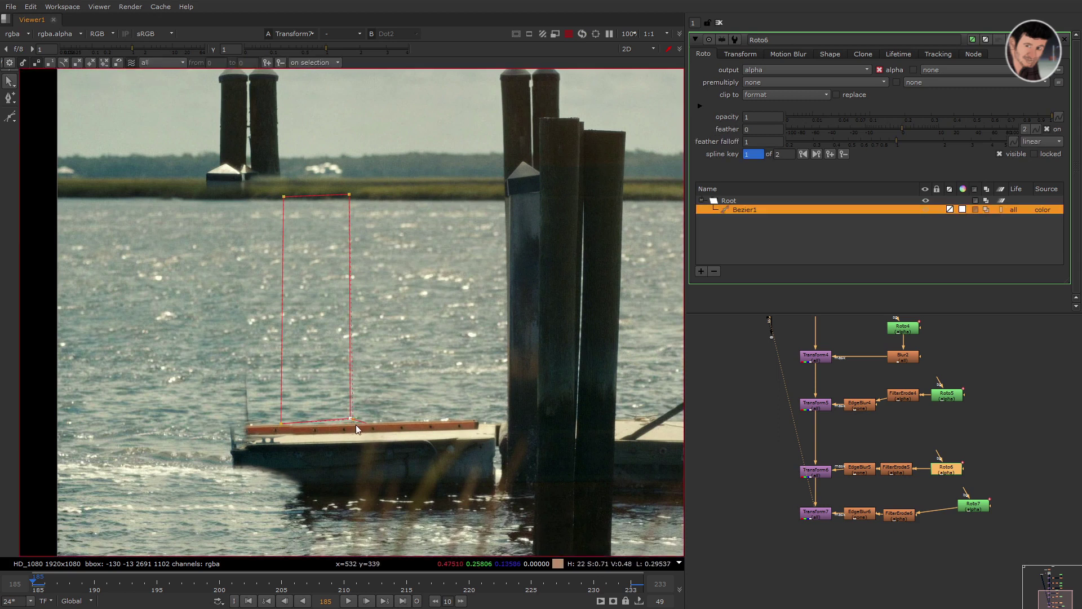
pyautogui.moveTo(349, 420); pyautogui.dragTo(354, 421)
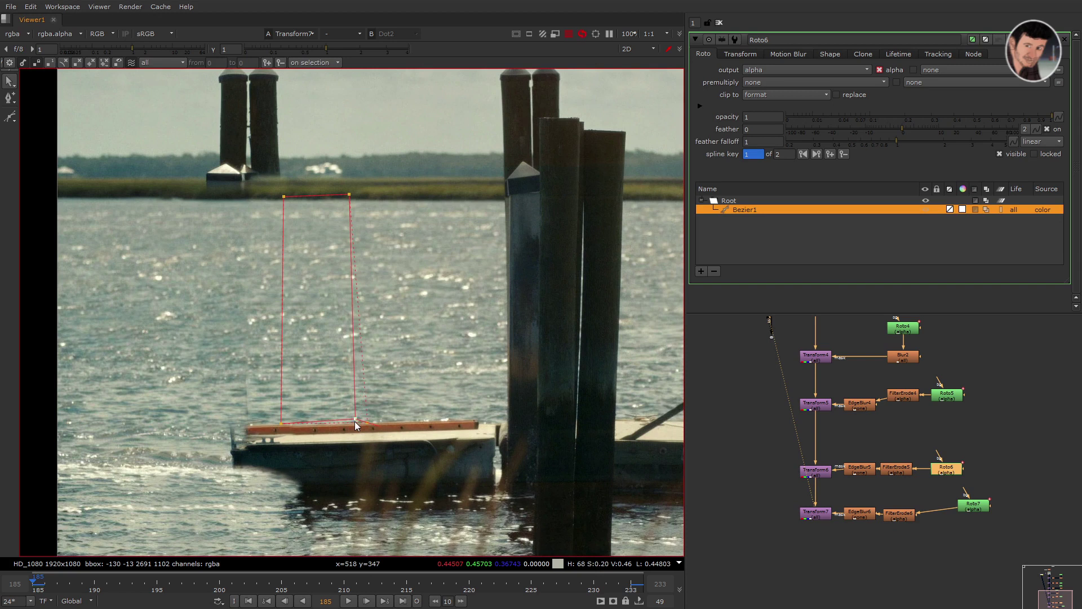
pyautogui.click(212, 265)
# - Play back the patched shot with overlays hidden to examine the water and dock, and return to frame 185
pyautogui.press('2')
pyautogui.press('1')
pyautogui.press('q')
pyautogui.press('l')
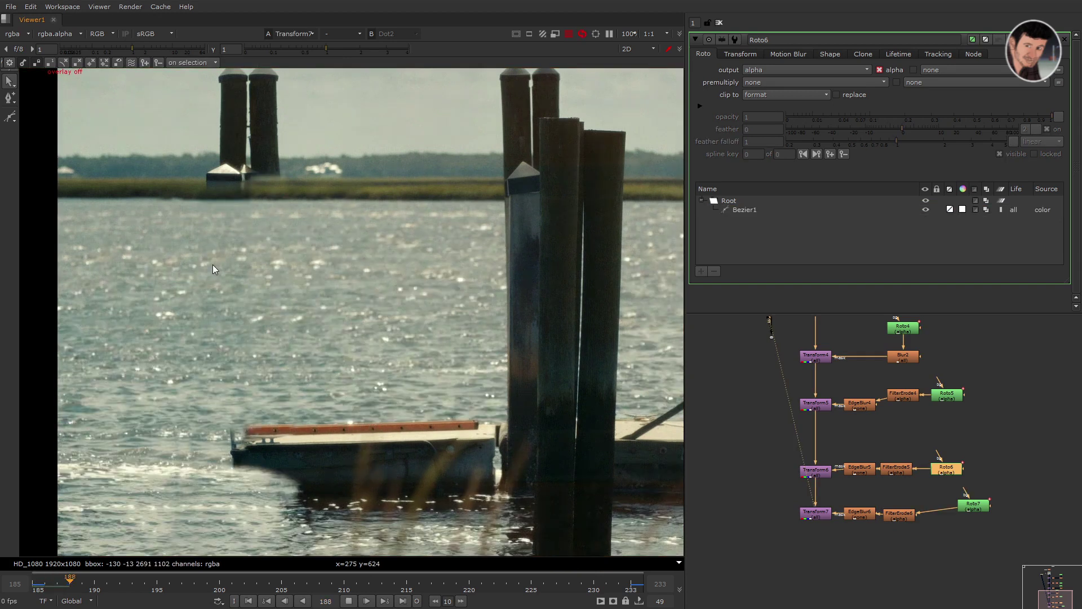
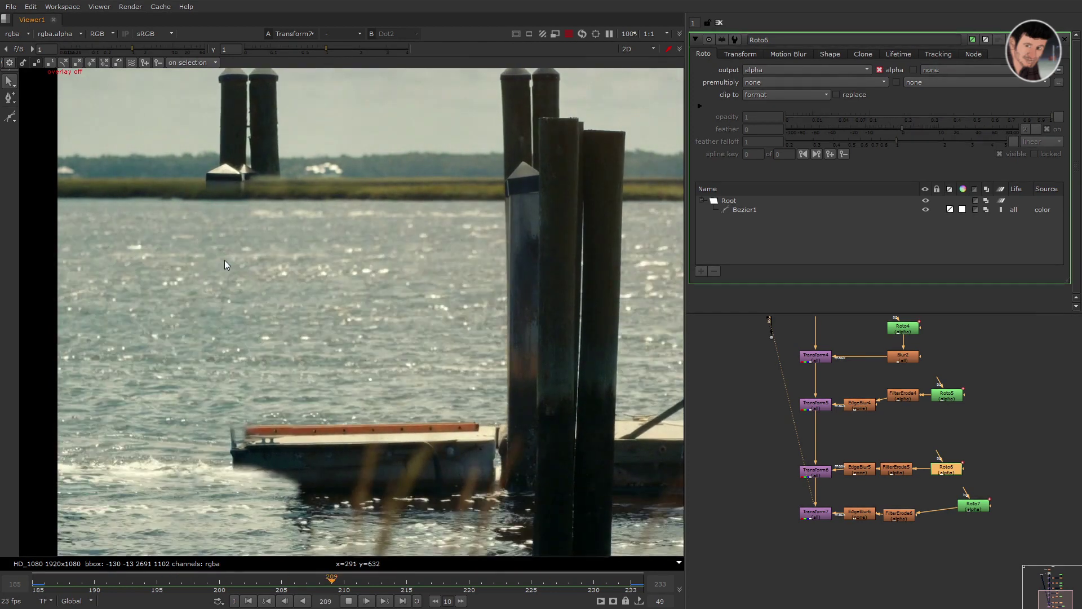
pyautogui.scroll(1, 224, 259)
pyautogui.scroll(-3, 338, 327)
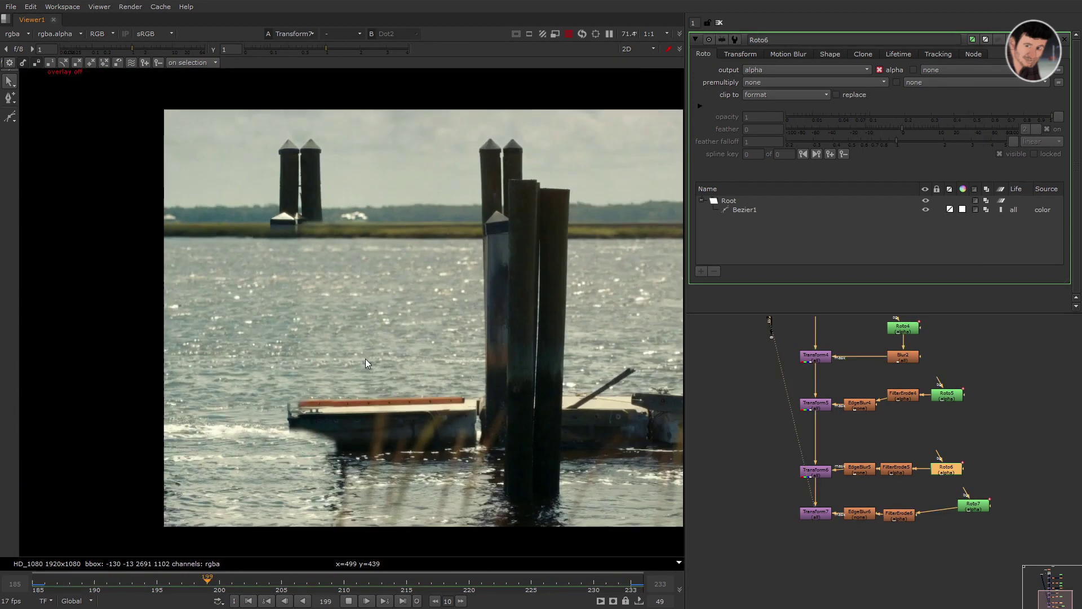
pyautogui.click(303, 600)
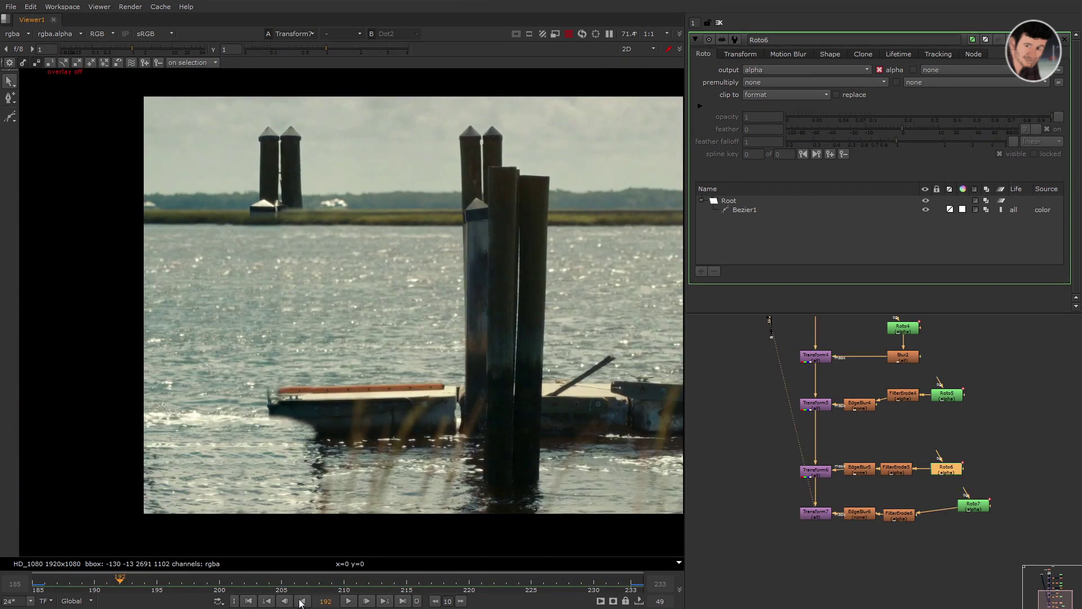
pyautogui.click(248, 603)
# - Add a Roto8 node below Transform7, display Transform7 and open the Roto8 properties
pyautogui.click(770, 557)
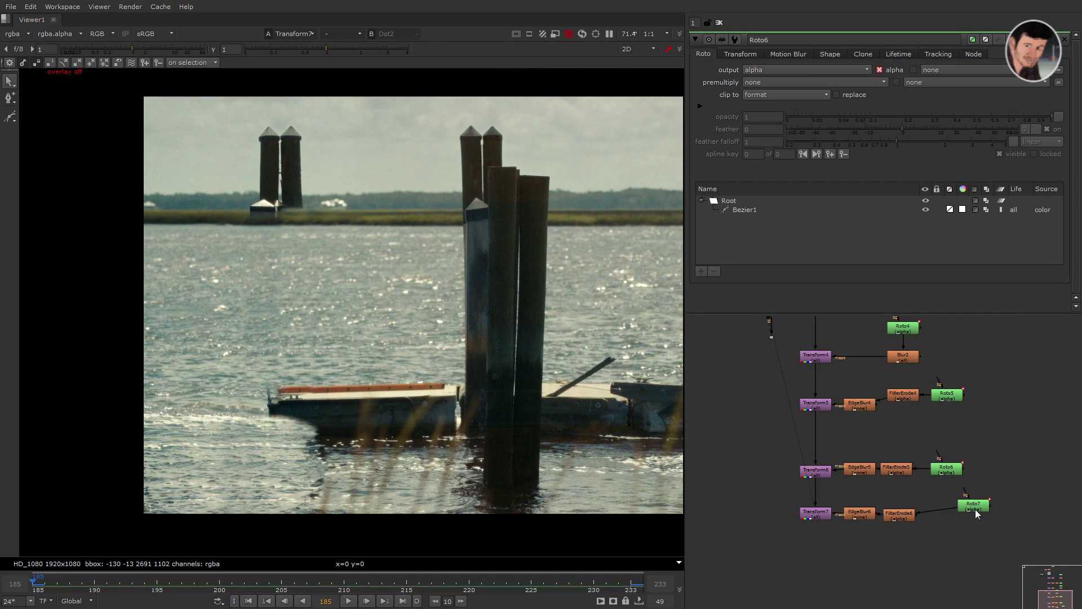
pyautogui.moveTo(909, 591); pyautogui.dragTo(918, 544, button='middle')
pyautogui.press('o')
pyautogui.moveTo(781, 395); pyautogui.dragTo(791, 476, button='middle')
pyautogui.scroll(-3, 792, 476)
pyautogui.moveTo(771, 454); pyautogui.dragTo(812, 417)
pyautogui.press('1')
pyautogui.click(816, 522)
pyautogui.press('1')
pyautogui.doubleClick(844, 555)
pyautogui.moveTo(400, 326); pyautogui.dragTo(399, 317, button='middle')
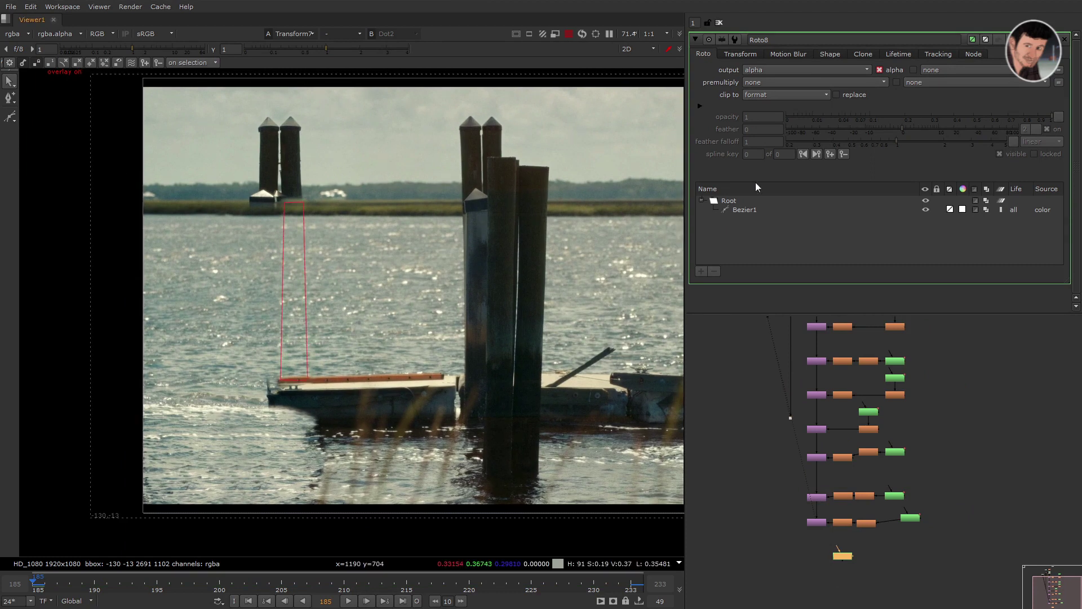
# - Delete the existing Bezier1 shape from Roto8 and activate the Bezier drawing tool
pyautogui.click(1065, 40)
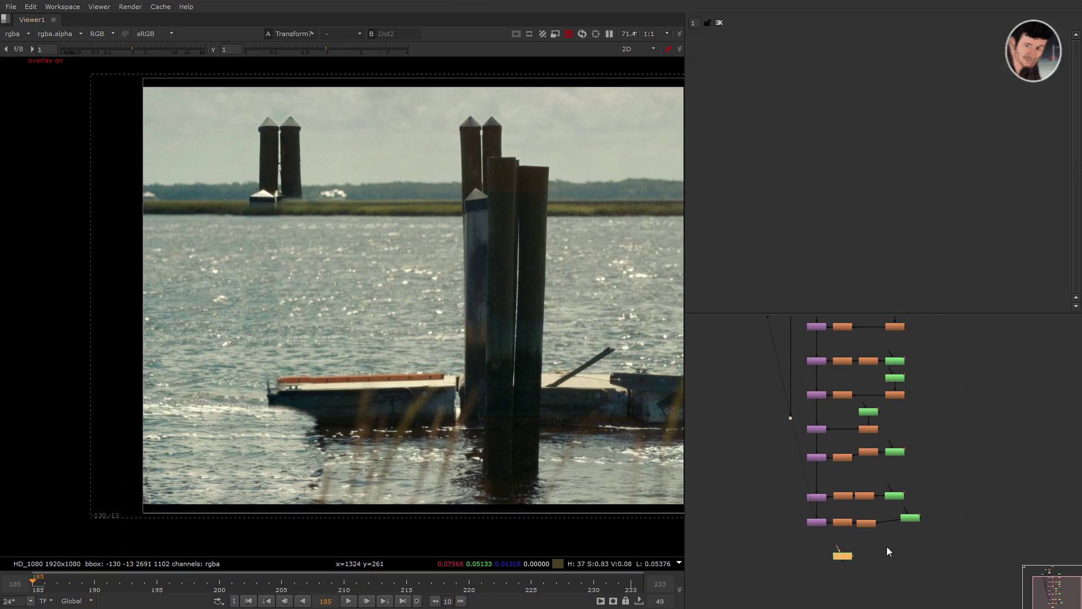
pyautogui.doubleClick(841, 557)
pyautogui.click(16, 119)
pyautogui.click(988, 494)
pyautogui.click(841, 557)
pyautogui.click(740, 211)
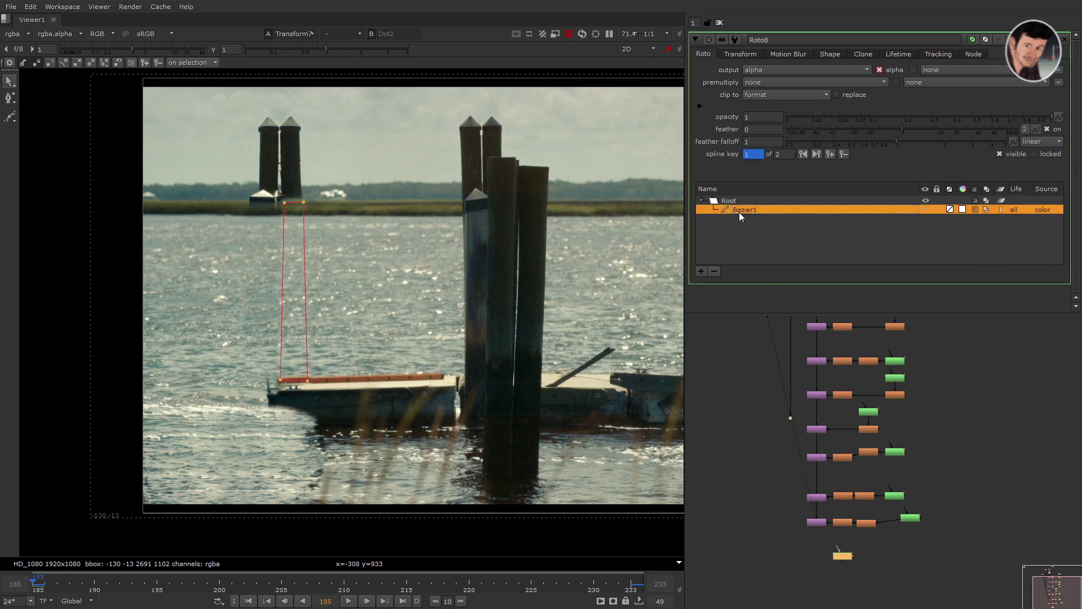
pyautogui.click(715, 272)
pyautogui.click(9, 119)
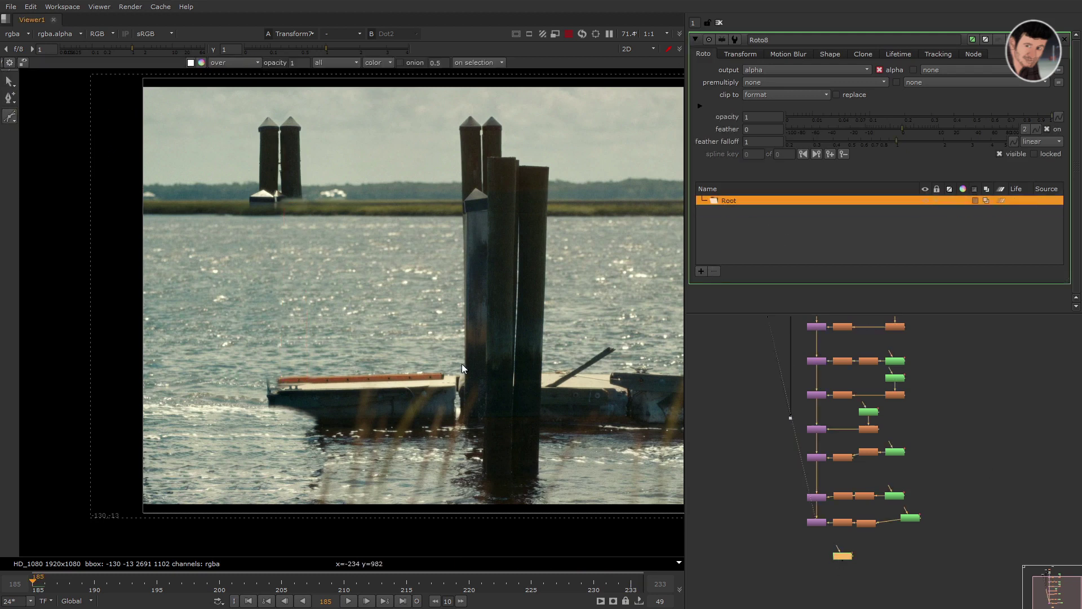
# - Start a Roto8 Bezier below the frame, tracing up the gap beside the pilings and along the dock's orange rail
pyautogui.moveTo(466, 439); pyautogui.dragTo(467, 421, button='middle')
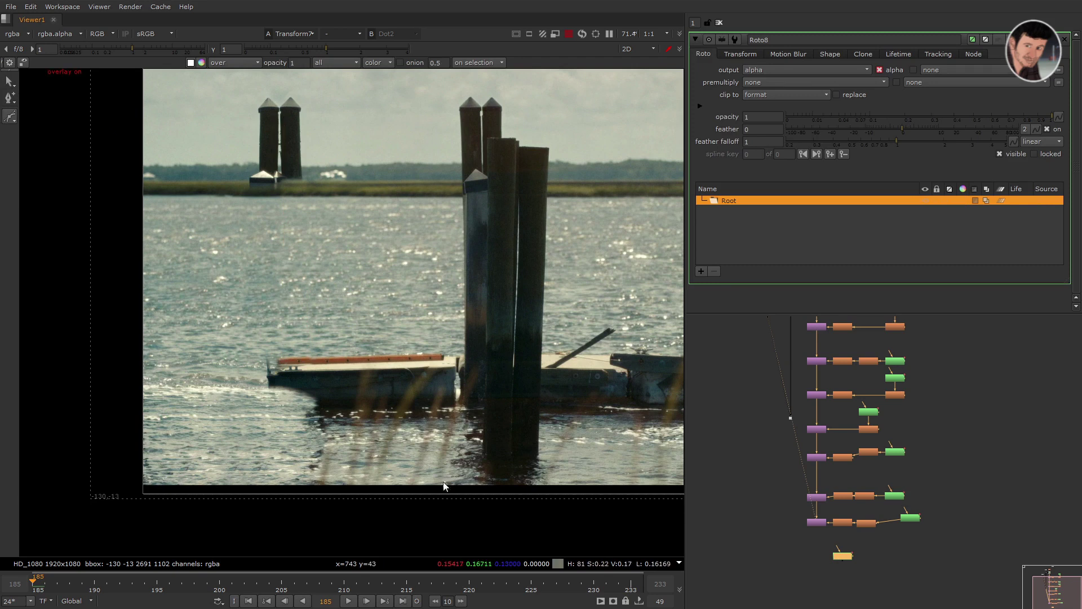
pyautogui.scroll(1, 445, 485)
pyautogui.click(452, 495)
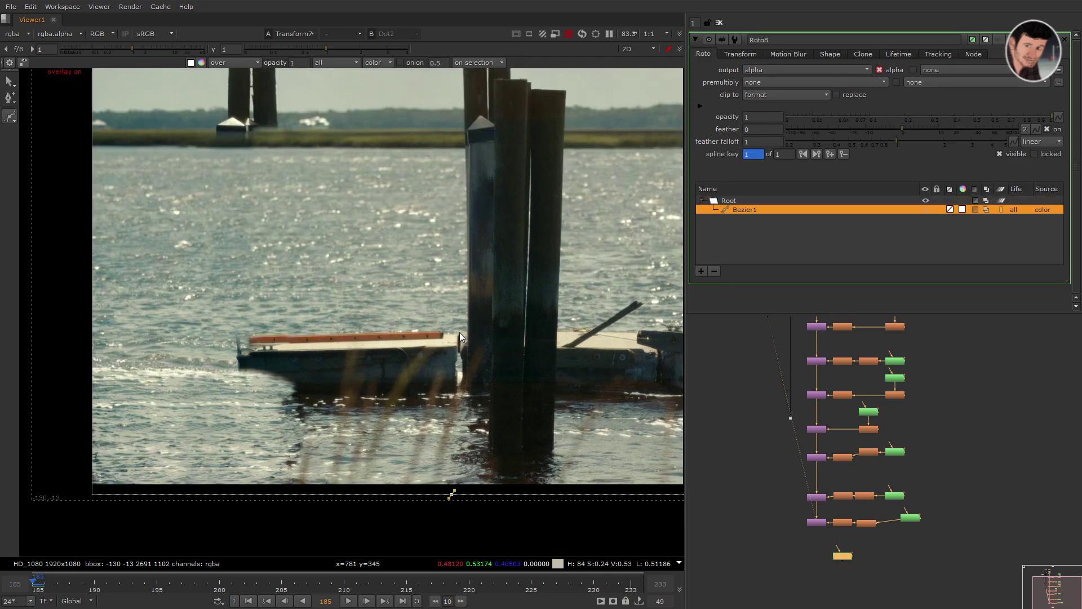
pyautogui.scroll(3, 459, 336)
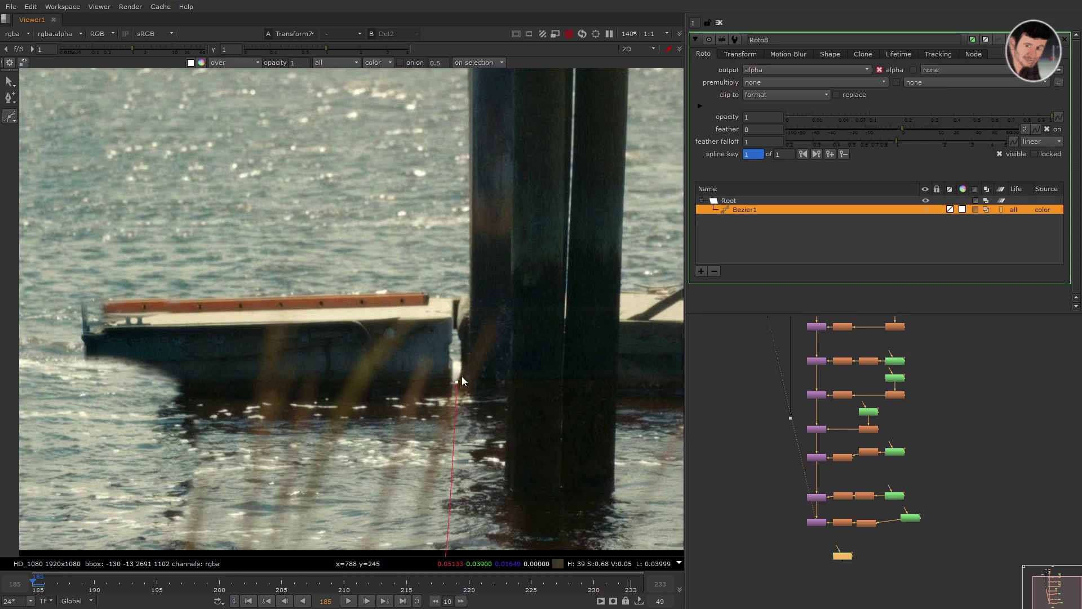
pyautogui.click(454, 384)
pyautogui.click(455, 339)
pyautogui.scroll(-1, 459, 295)
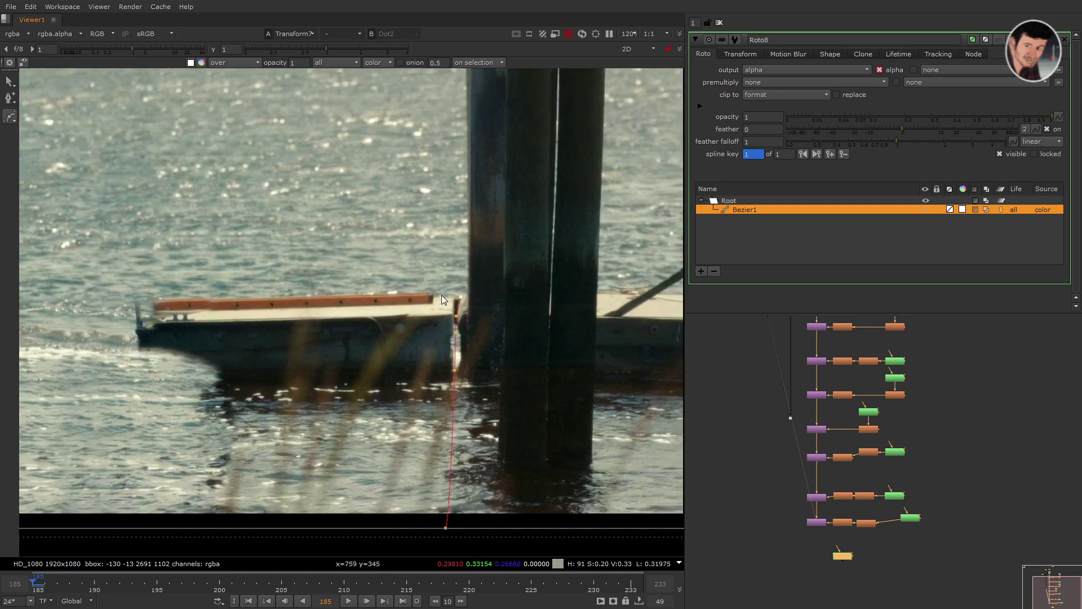
pyautogui.click(425, 291)
pyautogui.click(161, 296)
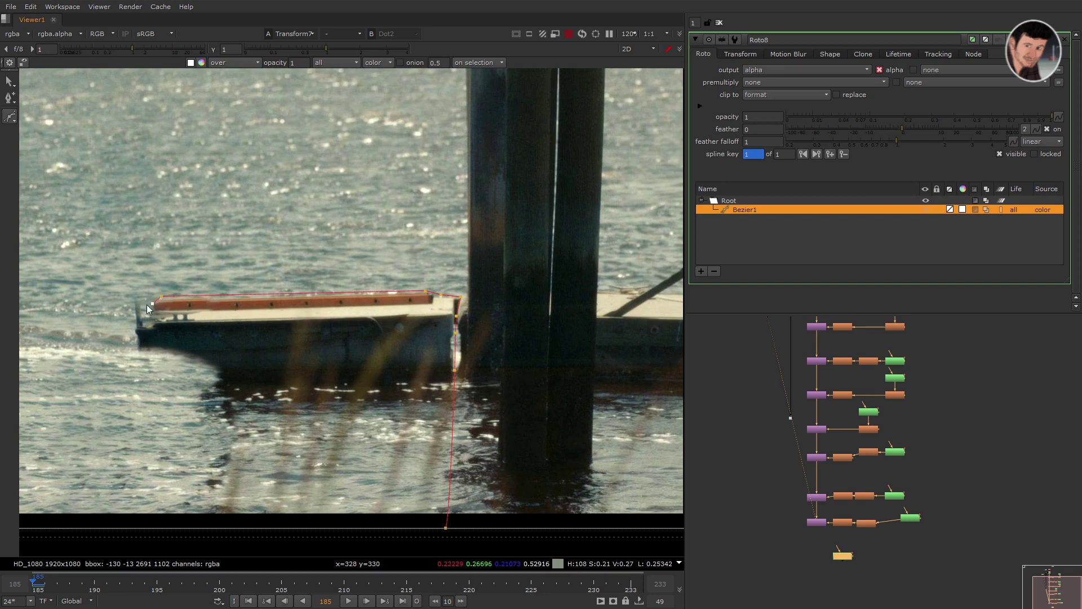
# - Continue the Bezier around the dock's left end, hull underside and reflection edge, and close it below the frame
pyautogui.click(129, 298)
pyautogui.scroll(-1, 202, 286)
pyautogui.click(143, 333)
pyautogui.click(165, 342)
pyautogui.click(216, 357)
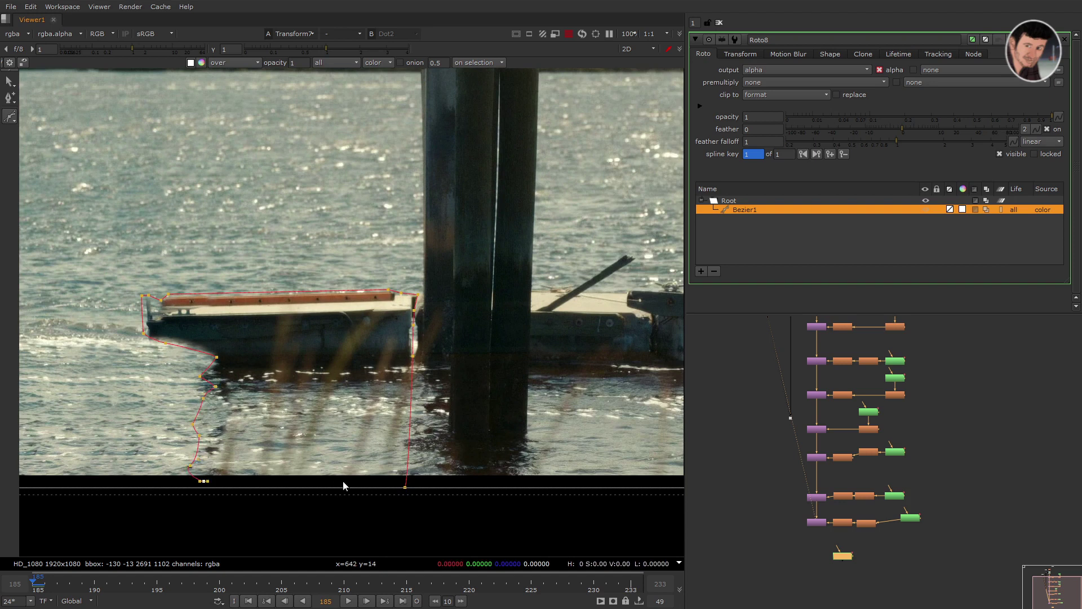
pyautogui.press('Return')
pyautogui.scroll(-1, 428, 487)
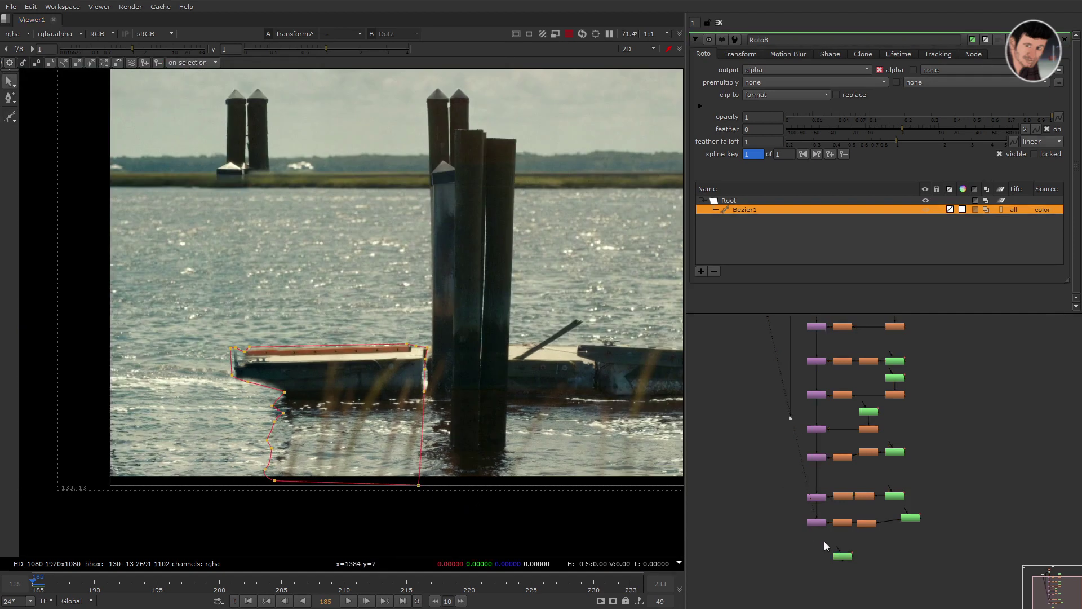
# - Add a TransformMasked node below Transform7, connect Roto8 to its mask input and align Roto8 beside it
pyautogui.press('Tab')
pyautogui.write('tr')
pyautogui.click(823, 512)
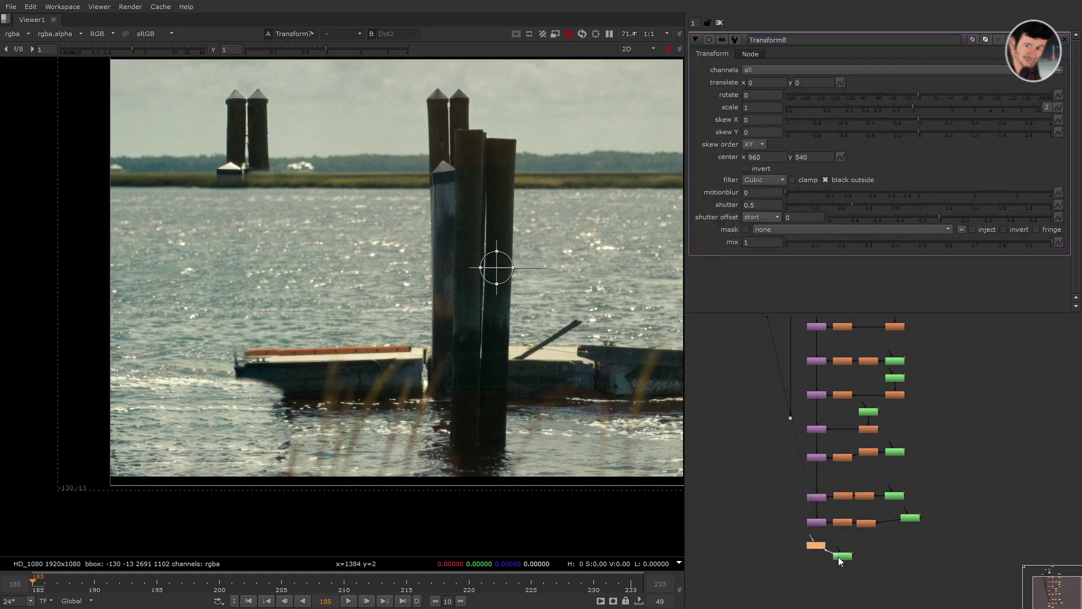
pyautogui.moveTo(838, 557); pyautogui.dragTo(840, 557)
pyautogui.moveTo(840, 557); pyautogui.dragTo(860, 546)
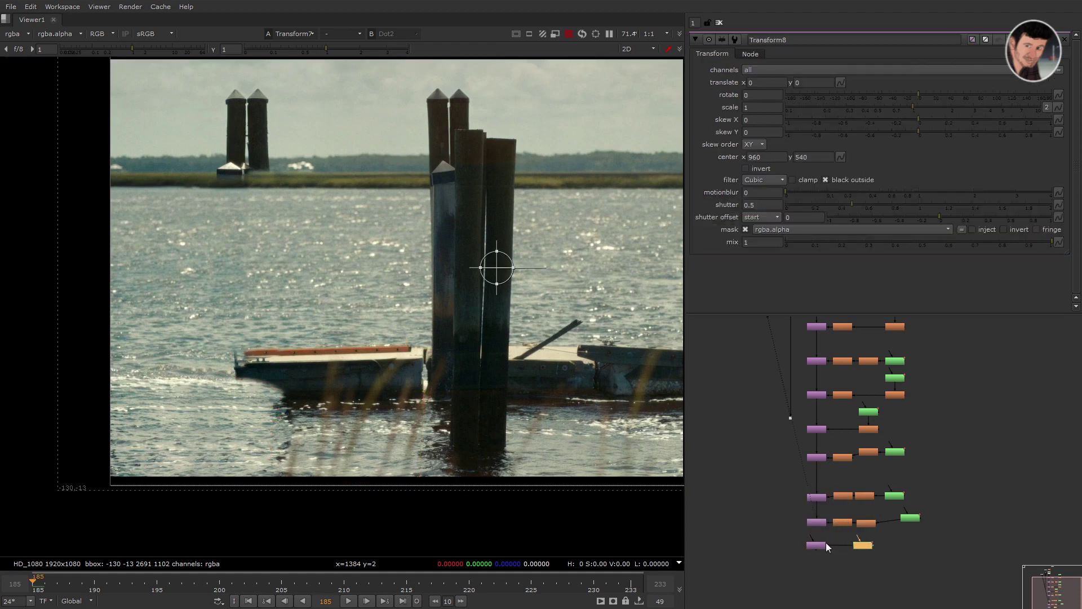
# - Keyframe the whole Roto8 shape onto the dock at frame 223 and at frame 233
pyautogui.doubleClick(867, 546)
pyautogui.moveTo(181, 585); pyautogui.dragTo(507, 586)
pyautogui.moveTo(492, 535); pyautogui.dragTo(214, 329)
pyautogui.press('KP_2')
pyautogui.press('KP_2')
pyautogui.press('KP_2')
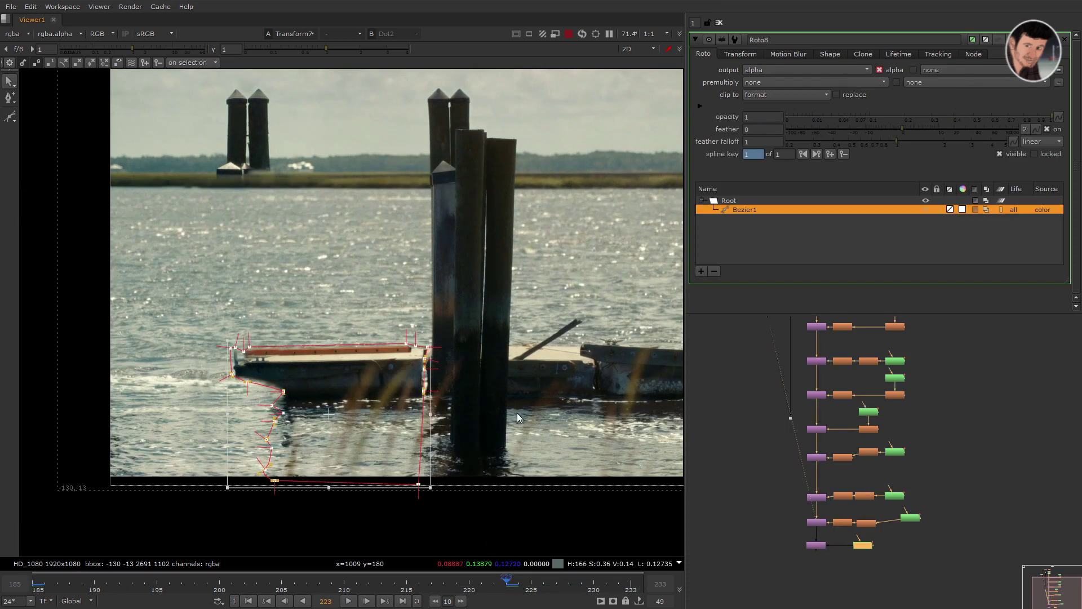
pyautogui.moveTo(531, 586); pyautogui.dragTo(636, 586)
pyautogui.moveTo(521, 265); pyautogui.dragTo(199, 574)
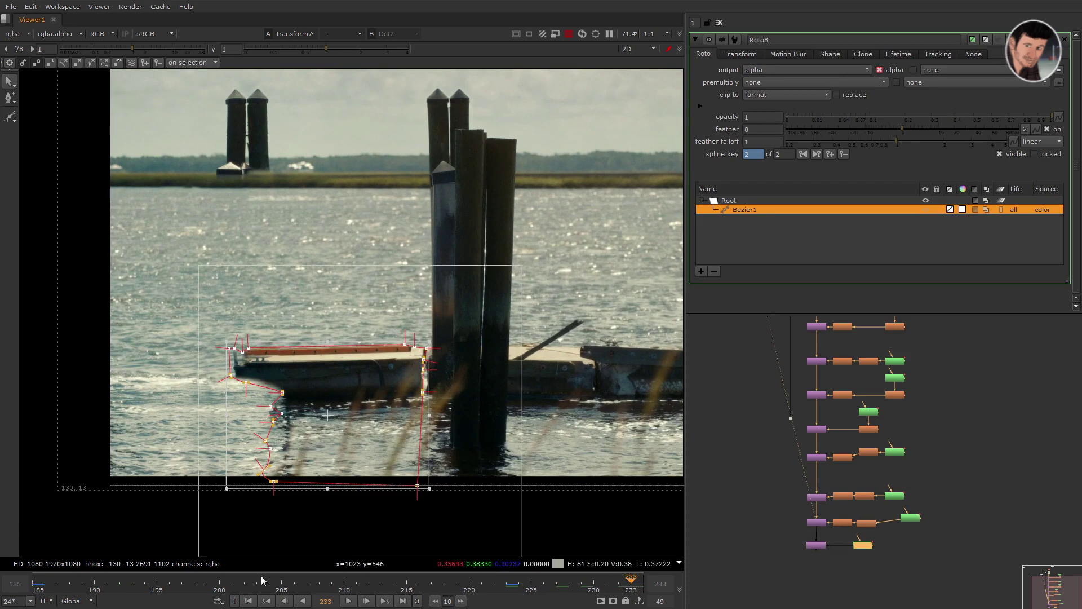
pyautogui.press('KP_8')
pyautogui.click(457, 512)
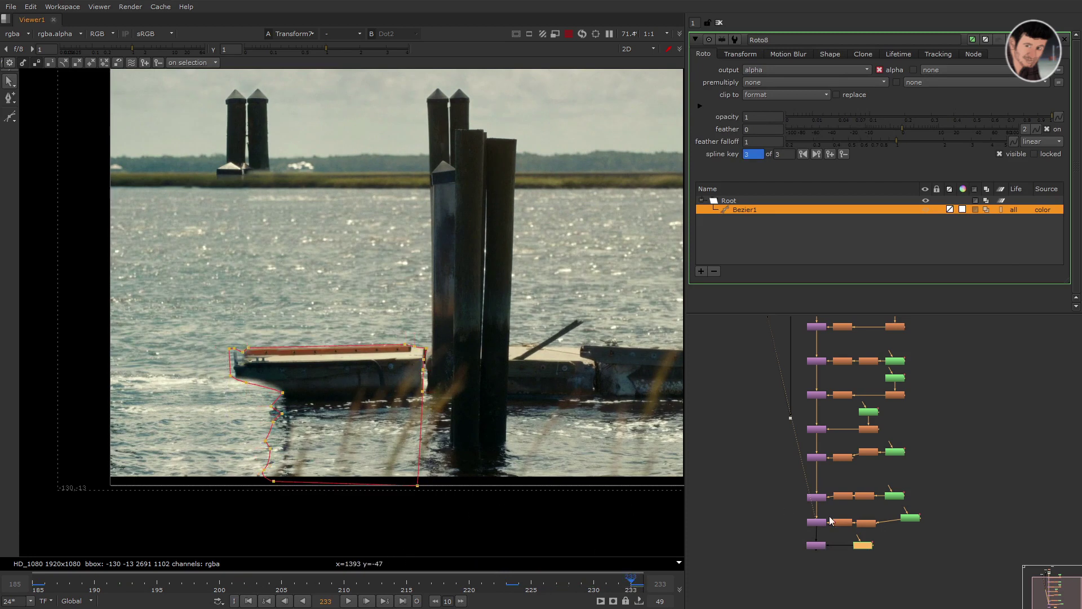
# - Display Transform8 in the viewer and open its properties
pyautogui.scroll(3, 832, 555)
pyautogui.click(817, 542)
pyautogui.press('1')
pyautogui.doubleClick(816, 540)
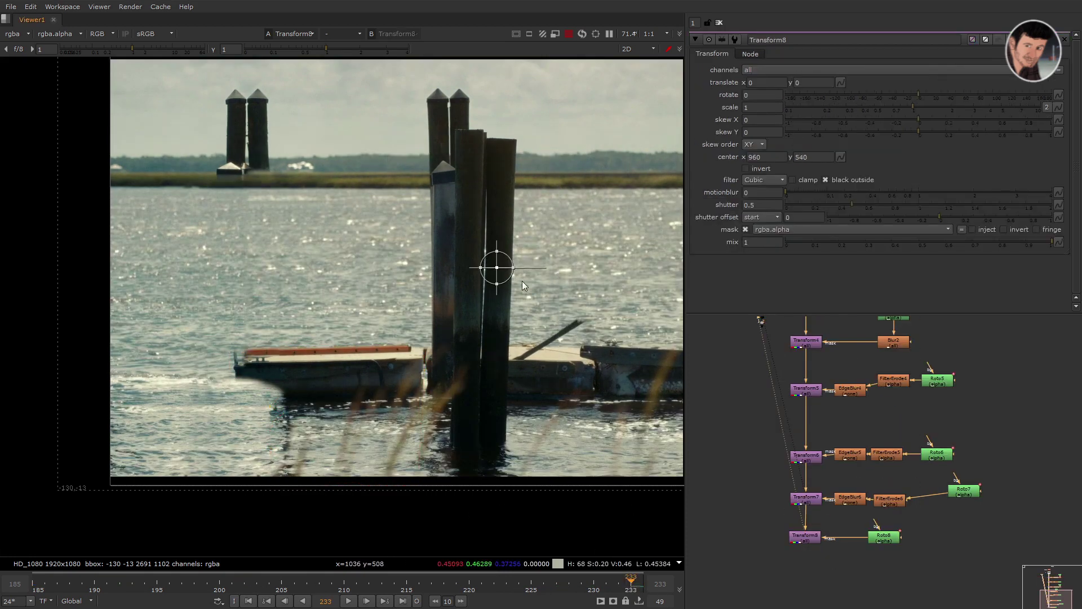
# - Place Transform8's pivot at x 642, y 243 and shift the dock patch down to translate y -130
pyautogui.press('shift+KP_2')
pyautogui.press('shift+KP_2')
pyautogui.press('shift+KP_2')
pyautogui.press('shift+KP_2')
pyautogui.press('shift+KP_2')
pyautogui.press('shift+KP_2')
pyautogui.press('shift+KP_2')
pyautogui.press('shift+KP_2')
pyautogui.press('shift+KP_2')
pyautogui.press('shift+KP_2')
pyautogui.press('shift+KP_2')
pyautogui.press('shift+KP_2')
pyautogui.press('shift+KP_2')
pyautogui.press('shift+KP_2')
pyautogui.press('shift+KP_2')
pyautogui.press('shift+KP_2')
pyautogui.press('shift+KP_2')
pyautogui.press('shift+KP_2')
pyautogui.press('shift+KP_2')
pyautogui.press('shift+KP_2')
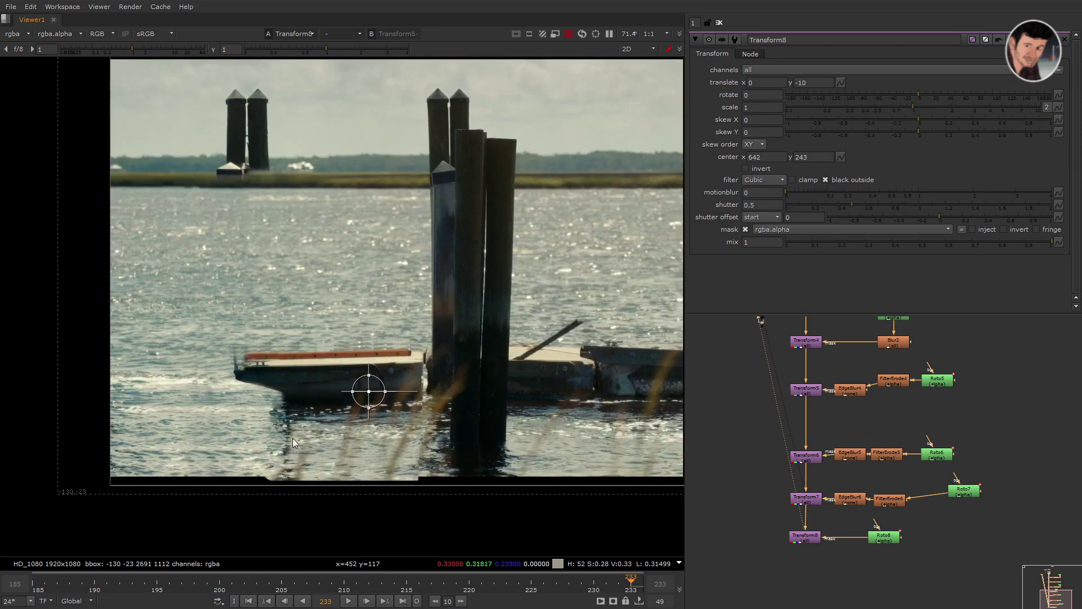
pyautogui.press('Down')
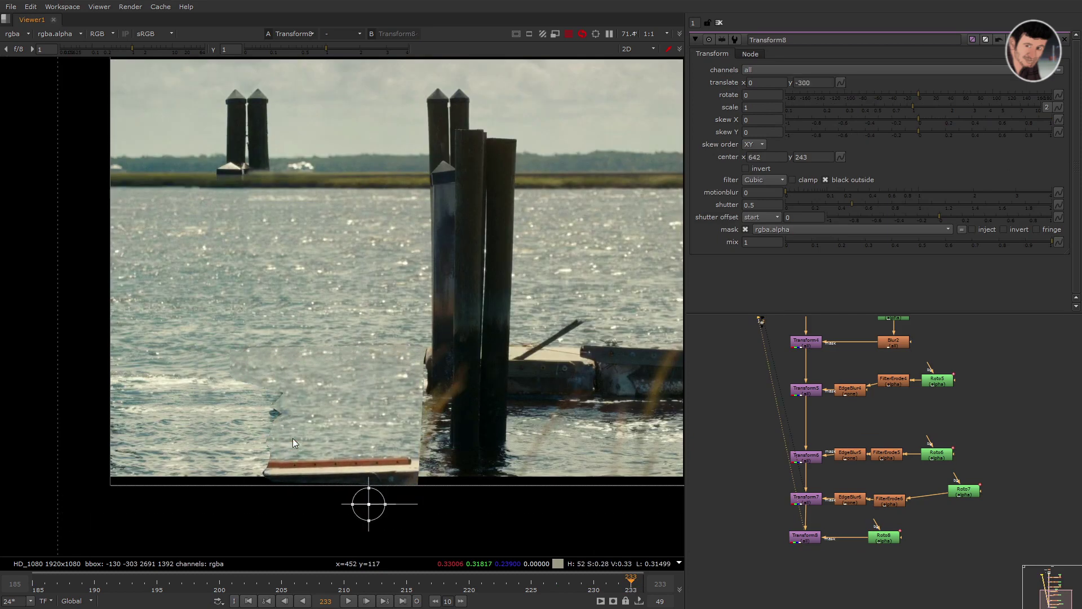
pyautogui.press('Up')
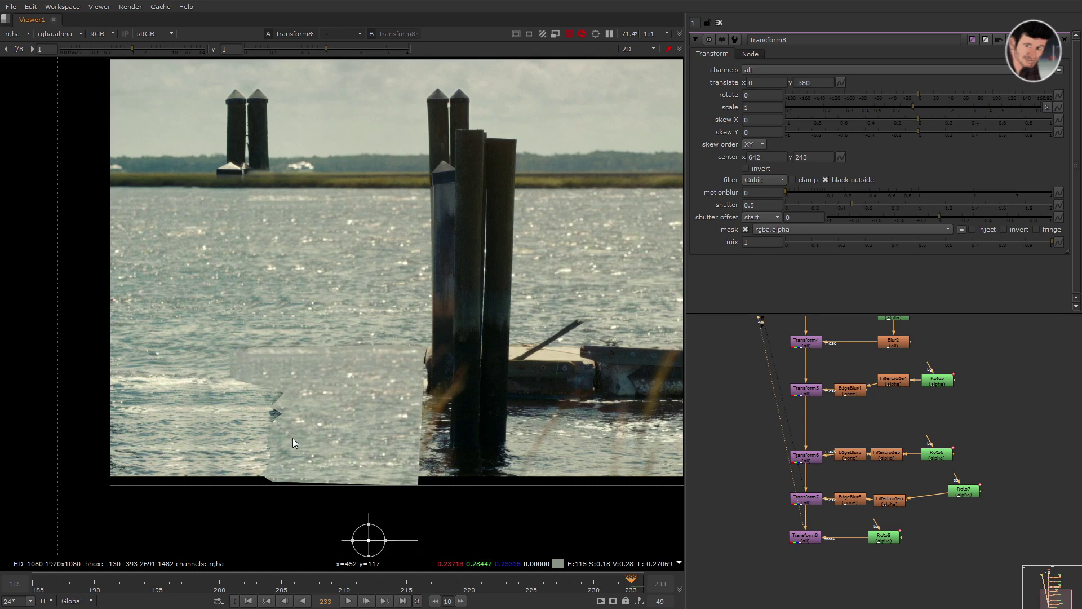
pyautogui.press('Up')
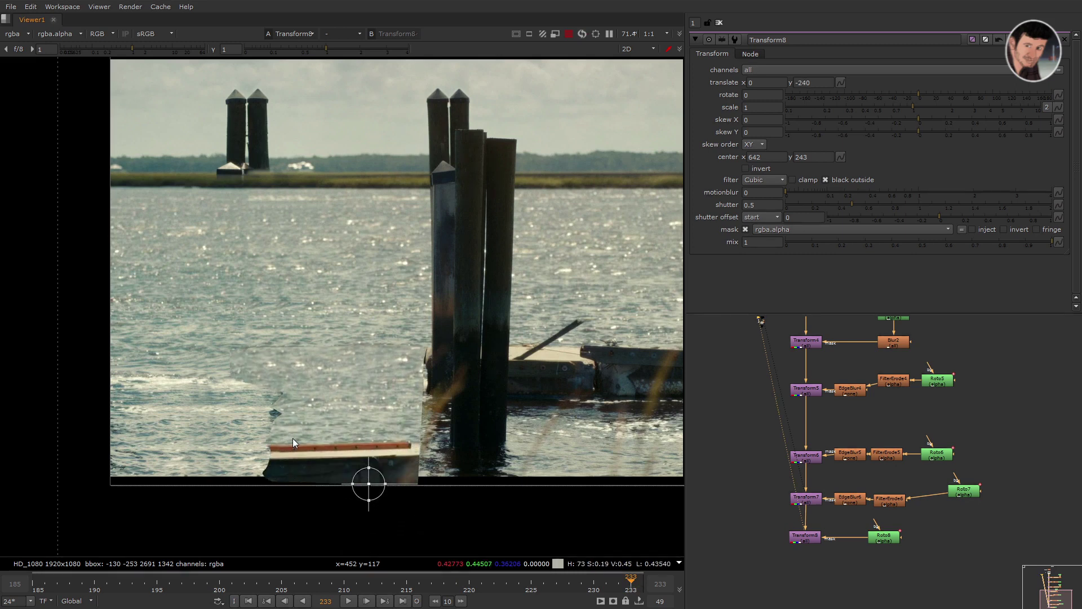
pyautogui.press('Up')
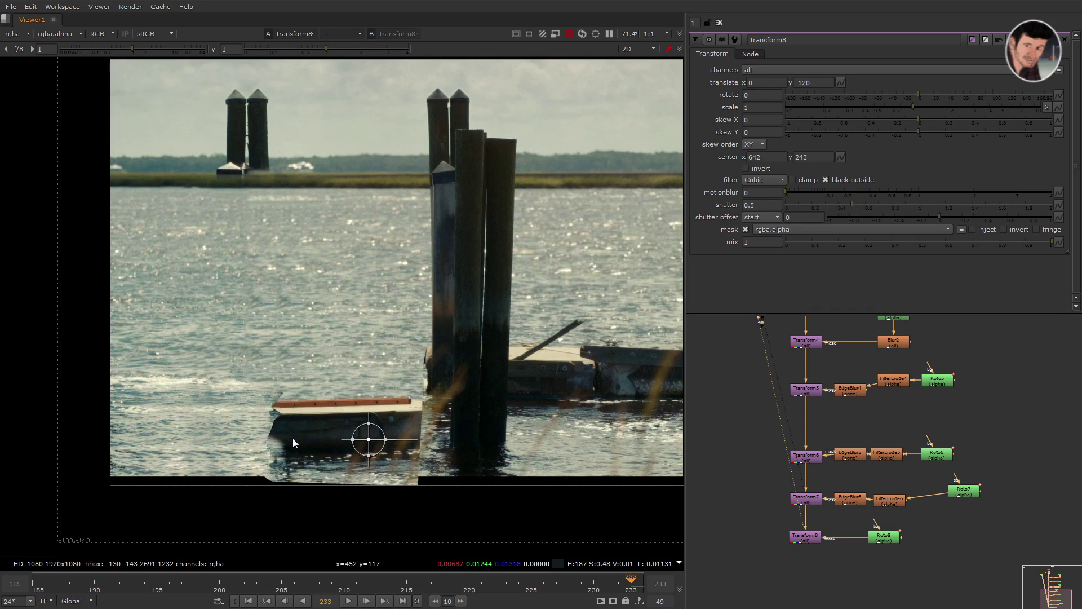
# - Insert an Erode (filter) node between Roto8 and Transform8's mask input and set its size to -3
pyautogui.click(911, 559)
pyautogui.press('Tab')
pyautogui.write('er')
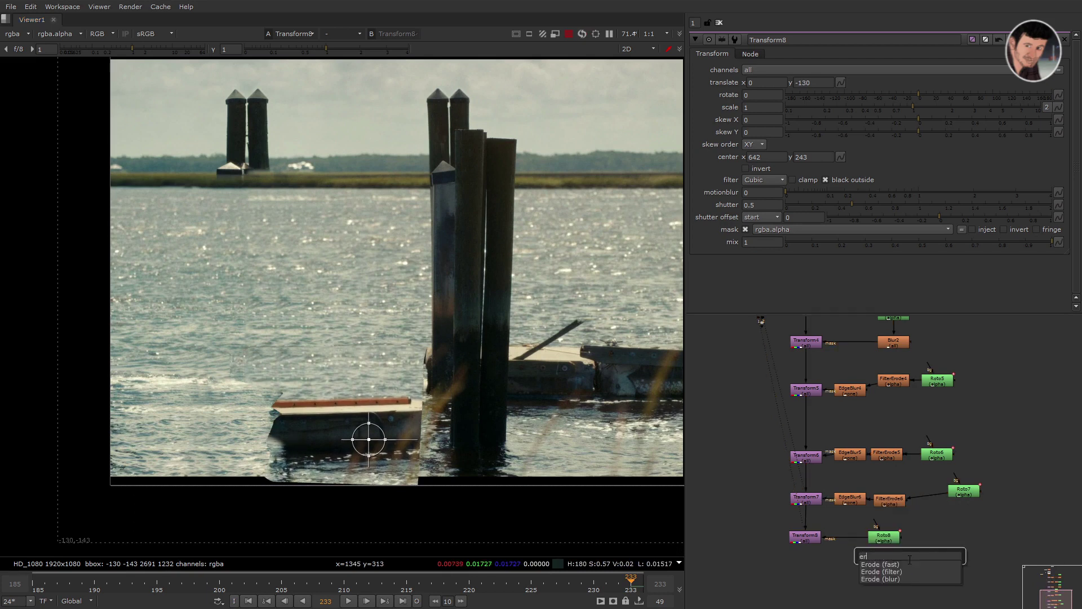
pyautogui.click(896, 570)
pyautogui.moveTo(912, 559); pyautogui.dragTo(847, 540)
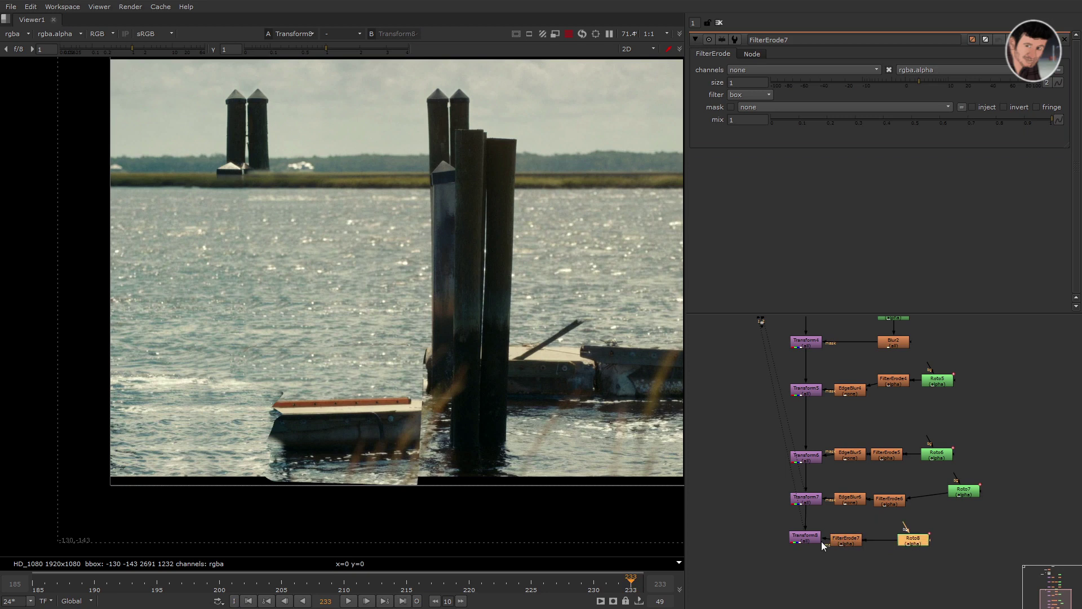
pyautogui.click(855, 544)
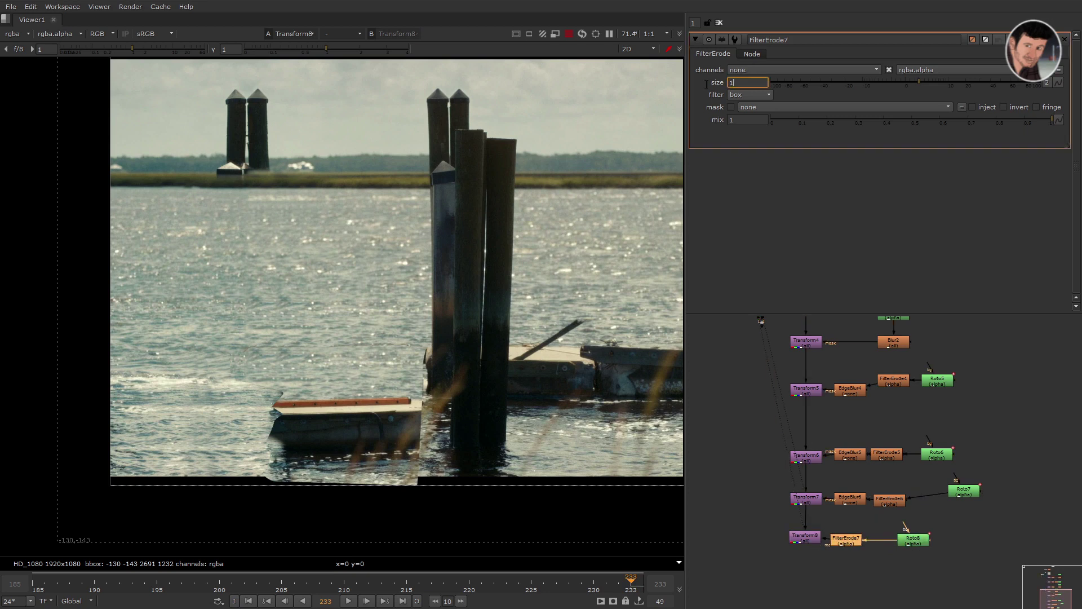
pyautogui.write('-3')
pyautogui.click(980, 521)
pyautogui.moveTo(854, 539)
pyautogui.mouseDown()
pyautogui.moveTo(993, 538)
pyautogui.moveTo(846, 537)
pyautogui.mouseUp()
# - Insert an EdgeBlur node between FilterErode7 and Transform8's mask input and set its size to 7
pyautogui.click(1019, 523)
pyautogui.press('Tab')
pyautogui.write('ed')
pyautogui.click(1003, 530)
pyautogui.moveTo(869, 540); pyautogui.dragTo(811, 538)
pyautogui.click(856, 536)
pyautogui.click(857, 536)
pyautogui.click(754, 95)
pyautogui.write('7')
pyautogui.press('Return')
pyautogui.scroll(3, 419, 397)
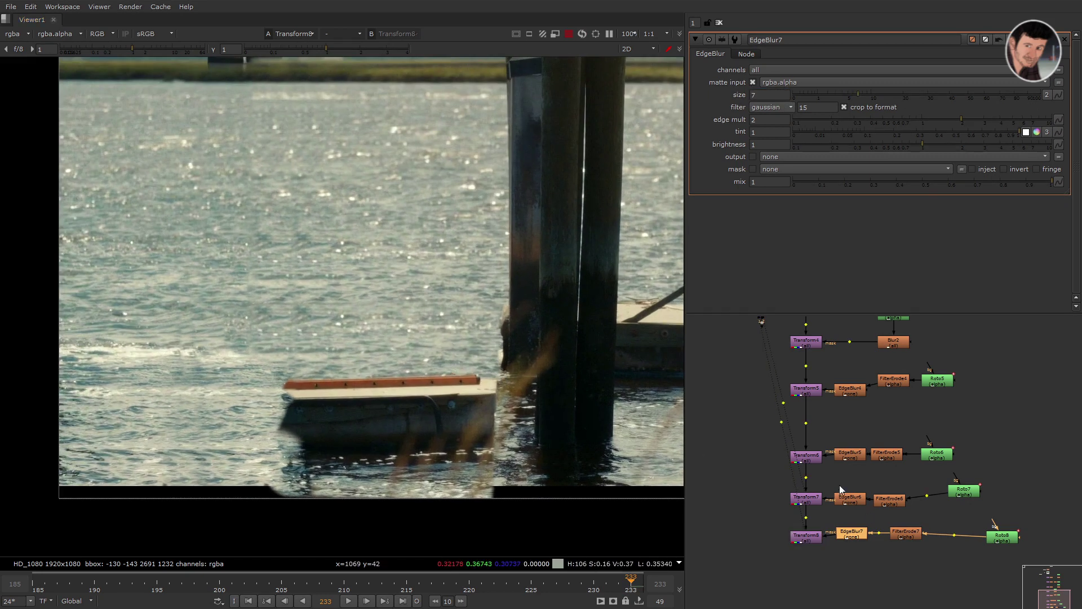
# - Add a Sharpen node below Transform8, mask it with EdgeBlur7 and display it in the viewer
pyautogui.moveTo(840, 486); pyautogui.dragTo(816, 458, button='middle')
pyautogui.click(806, 528)
pyautogui.press('Tab')
pyautogui.press('Escape')
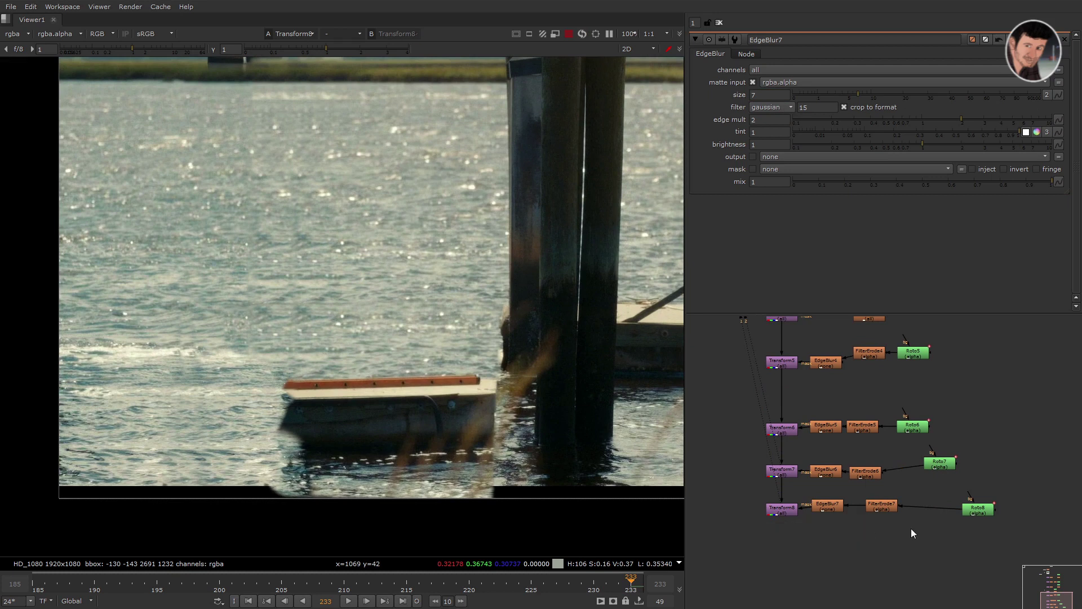
pyautogui.press('Tab')
pyautogui.write('sh')
pyautogui.click(886, 551)
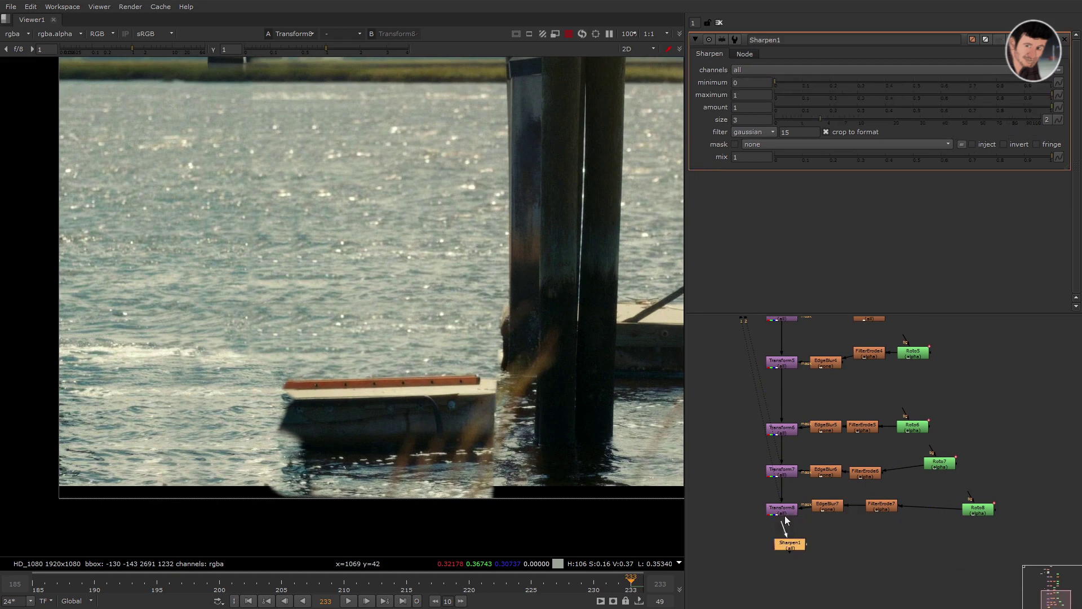
pyautogui.moveTo(811, 545); pyautogui.dragTo(836, 509)
pyautogui.click(844, 538)
pyautogui.click(790, 543)
pyautogui.press('1')
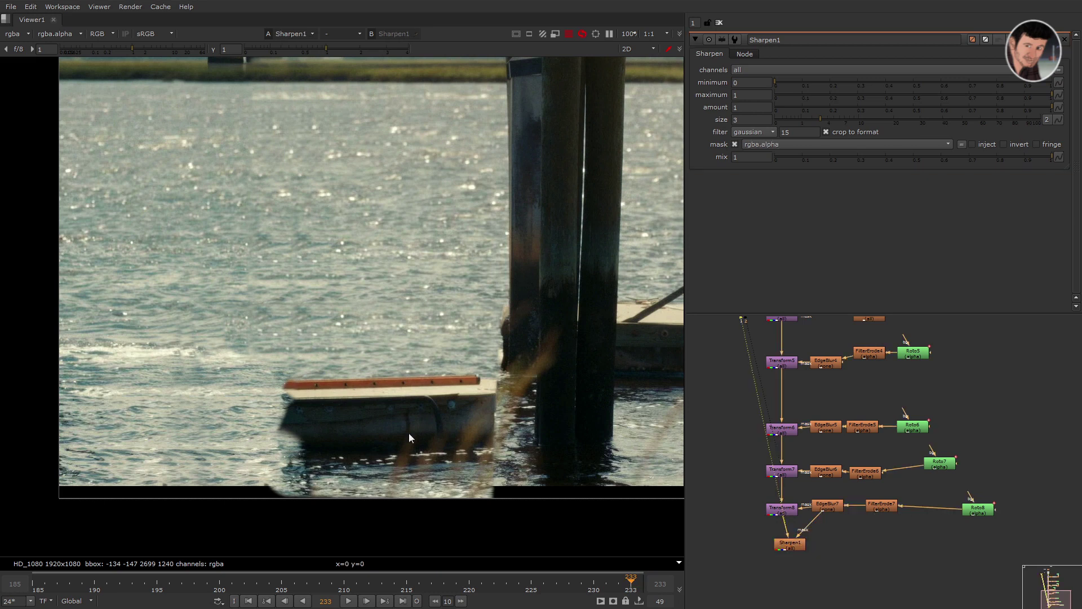
# - Set the Sharpen size to 1.5, compare the dock with and without it, and align the node under Transform8
pyautogui.scroll(3, 408, 433)
pyautogui.doubleClick(789, 545)
pyautogui.doubleClick(750, 120)
pyautogui.write('1.5')
pyautogui.press('Return')
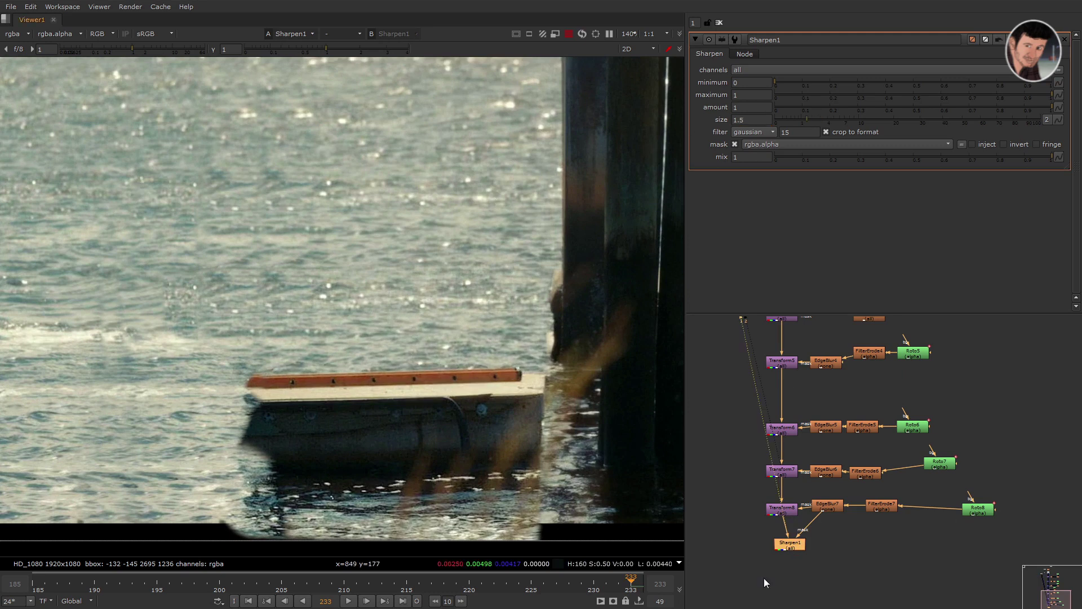
pyautogui.scroll(5, 425, 318)
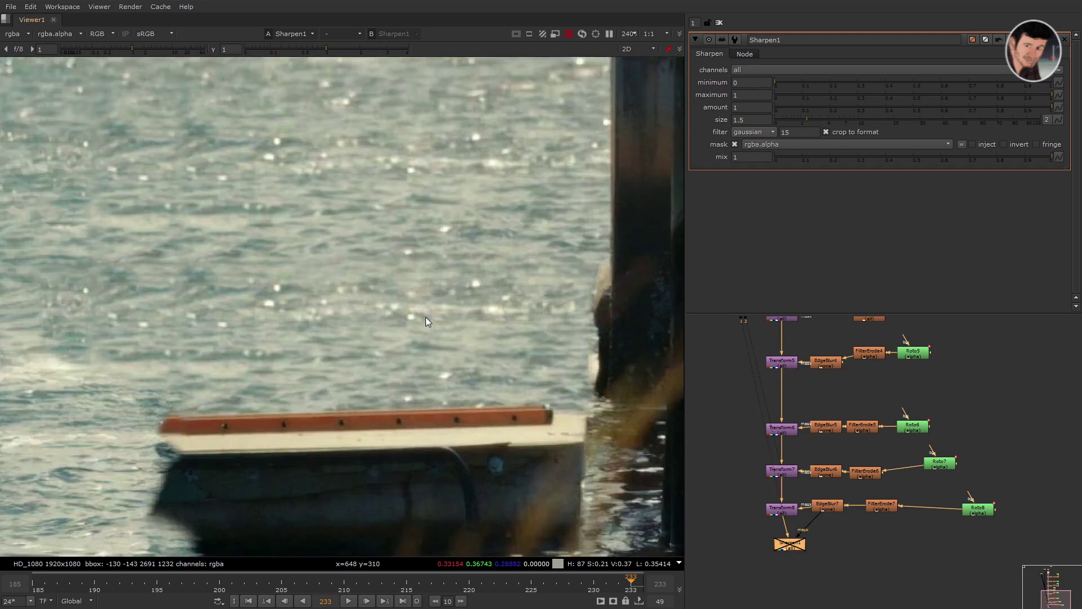
pyautogui.scroll(-5, 423, 329)
pyautogui.moveTo(800, 549); pyautogui.dragTo(803, 557)
pyautogui.click(804, 557)
pyautogui.scroll(-3, 478, 458)
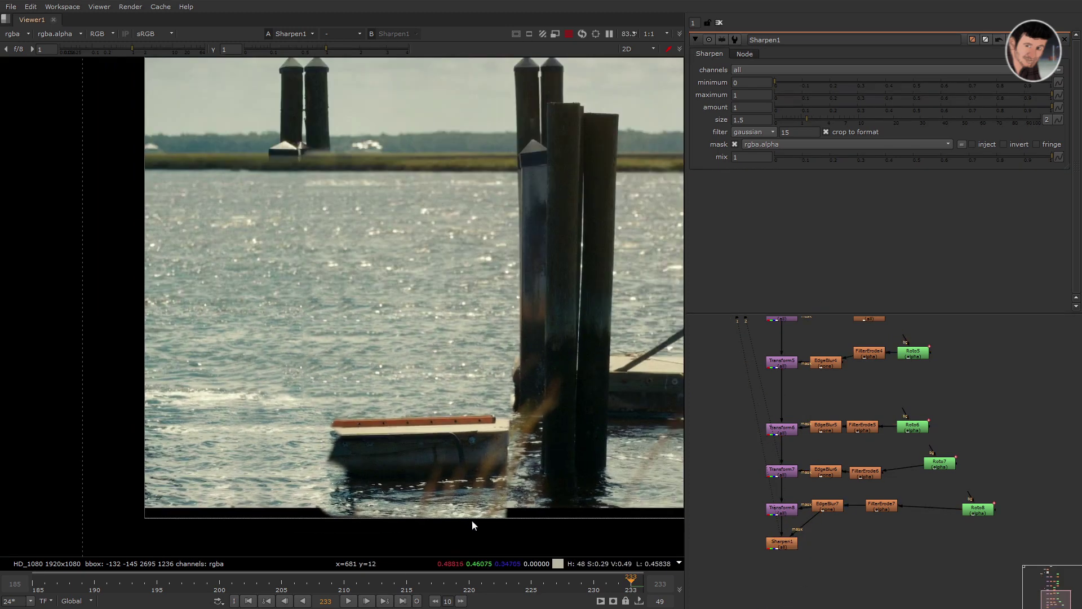
# - Play the shot back to check the lowered dock patch and return to frame 185
pyautogui.click(350, 601)
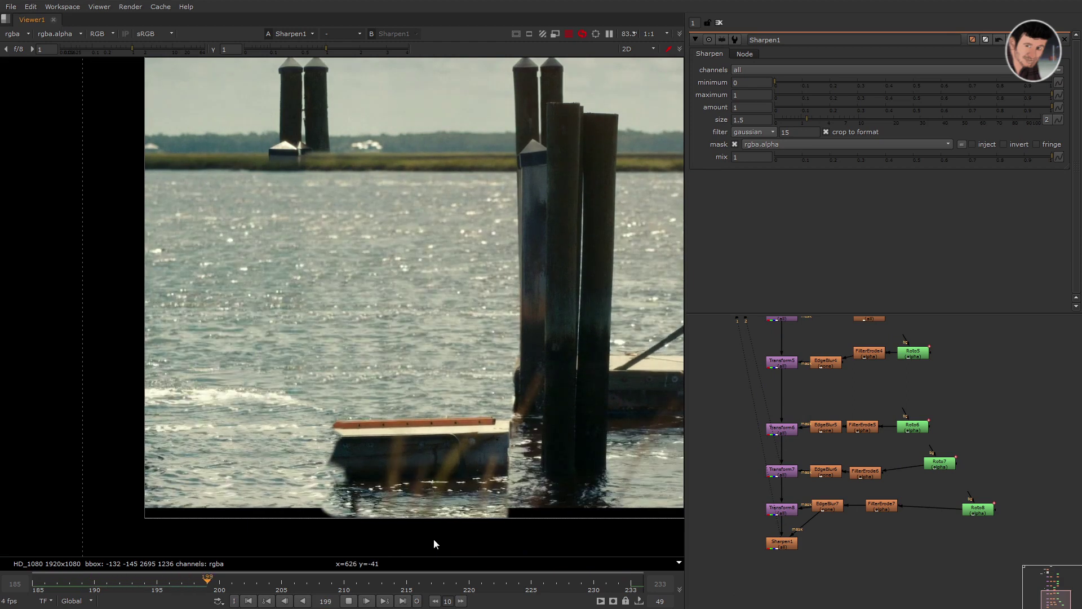
pyautogui.click(349, 601)
pyautogui.moveTo(356, 592); pyautogui.dragTo(45, 587)
pyautogui.click(249, 602)
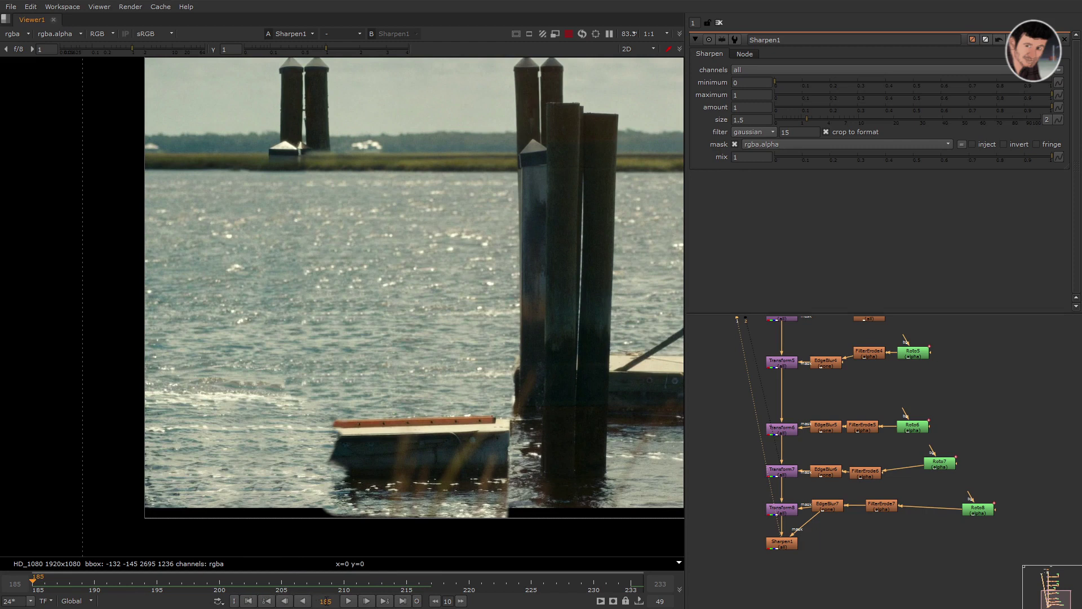
# - Paste a copy of Roto8 beside Sharpen1, open its properties and delete its Bezier1 shape
pyautogui.click(982, 510)
pyautogui.click(885, 533)
pyautogui.hotkey('ctrl', 'v')
pyautogui.click(783, 539)
pyautogui.doubleClick(876, 536)
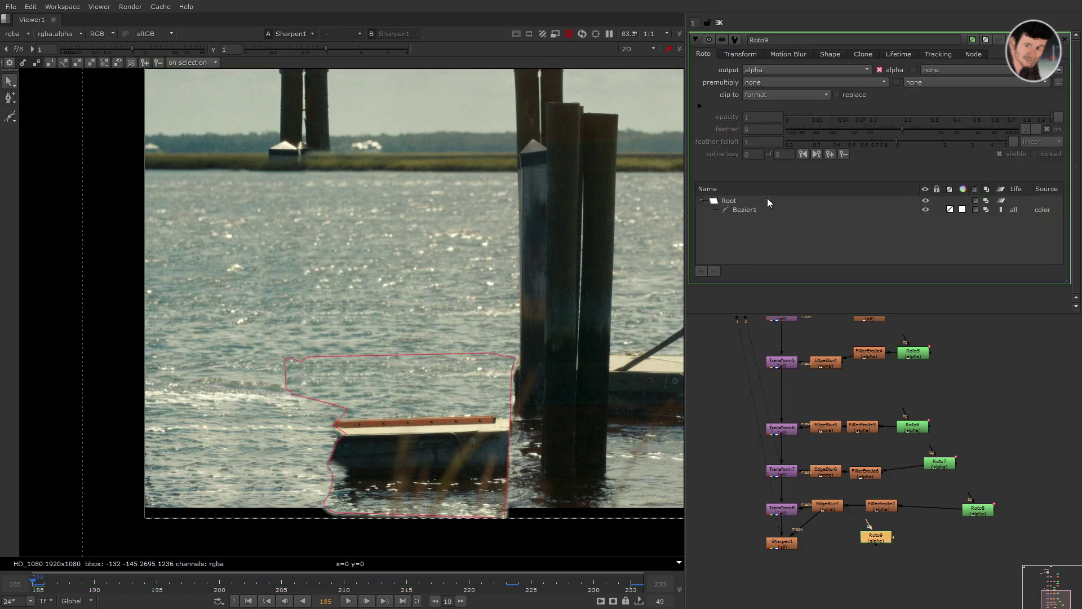
pyautogui.click(739, 212)
pyautogui.click(713, 271)
# - Draw a closed Bezier in Roto9 around the lowered dock piece and its reflection, and check it across the frame range
pyautogui.click(13, 117)
pyautogui.click(28, 116)
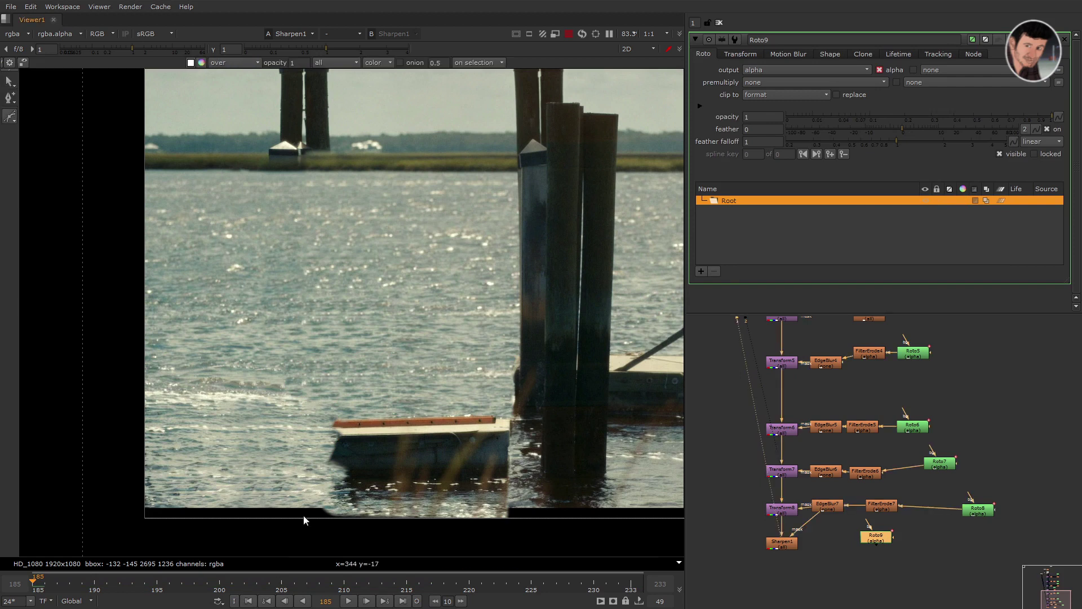
pyautogui.moveTo(306, 525); pyautogui.dragTo(299, 506, button='middle')
pyautogui.press('o')
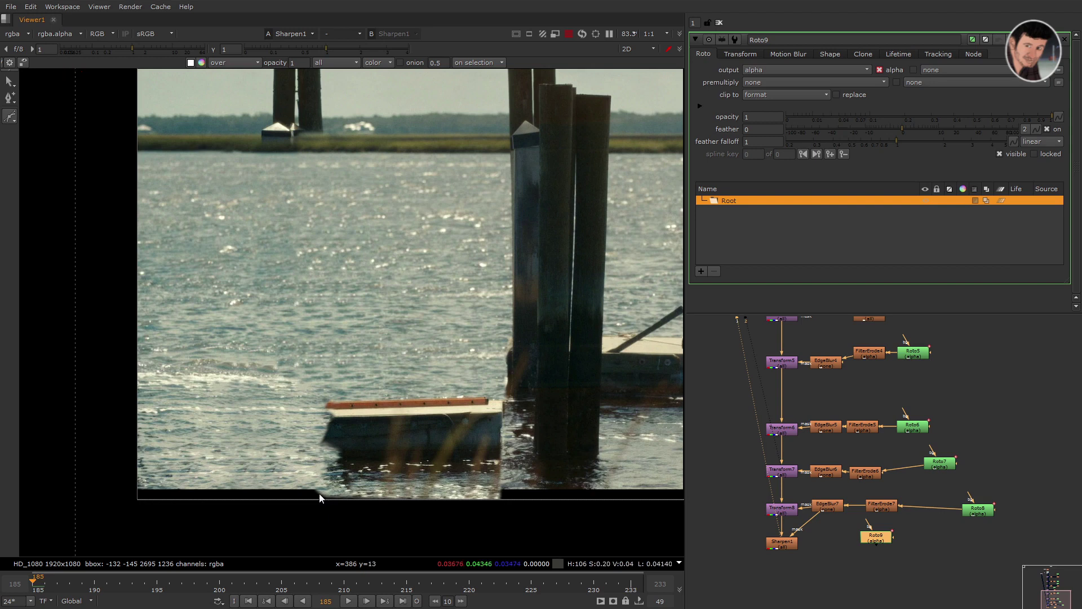
pyautogui.moveTo(317, 490); pyautogui.dragTo(330, 498)
pyautogui.click(499, 498)
pyautogui.click(502, 398)
pyautogui.click(470, 393)
pyautogui.click(376, 397)
pyautogui.click(338, 395)
pyautogui.click(322, 404)
pyautogui.click(317, 425)
pyautogui.click(318, 448)
pyautogui.click(317, 467)
pyautogui.click(316, 490)
pyautogui.moveTo(246, 586); pyautogui.dragTo(741, 582)
# - Add a TransformMasked node below Sharpen1, connect Roto9 to its mask input and align Roto9 beside it
pyautogui.press('Tab')
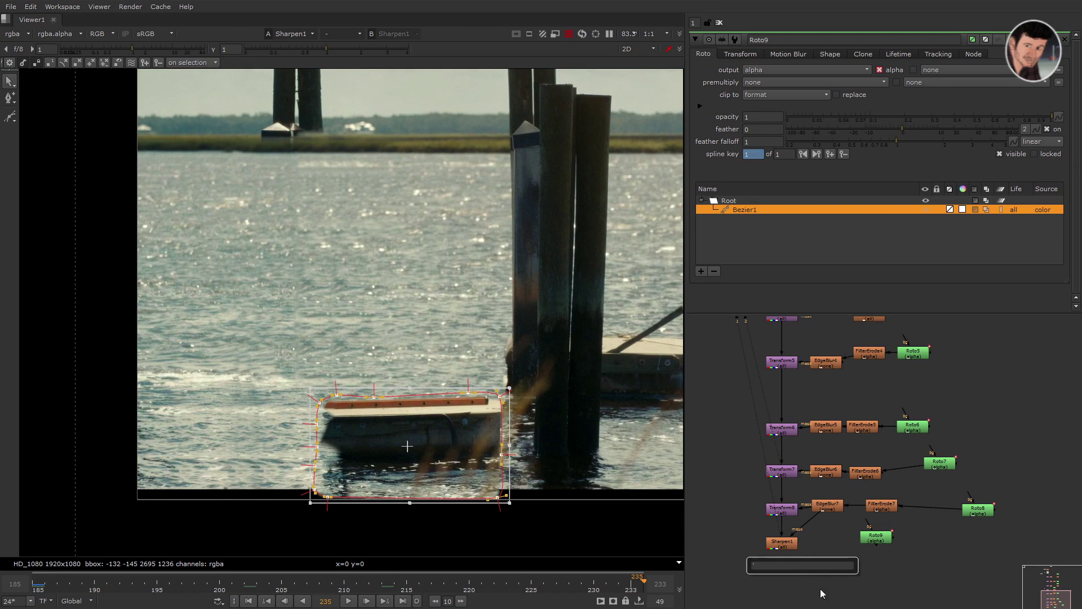
pyautogui.write('transform')
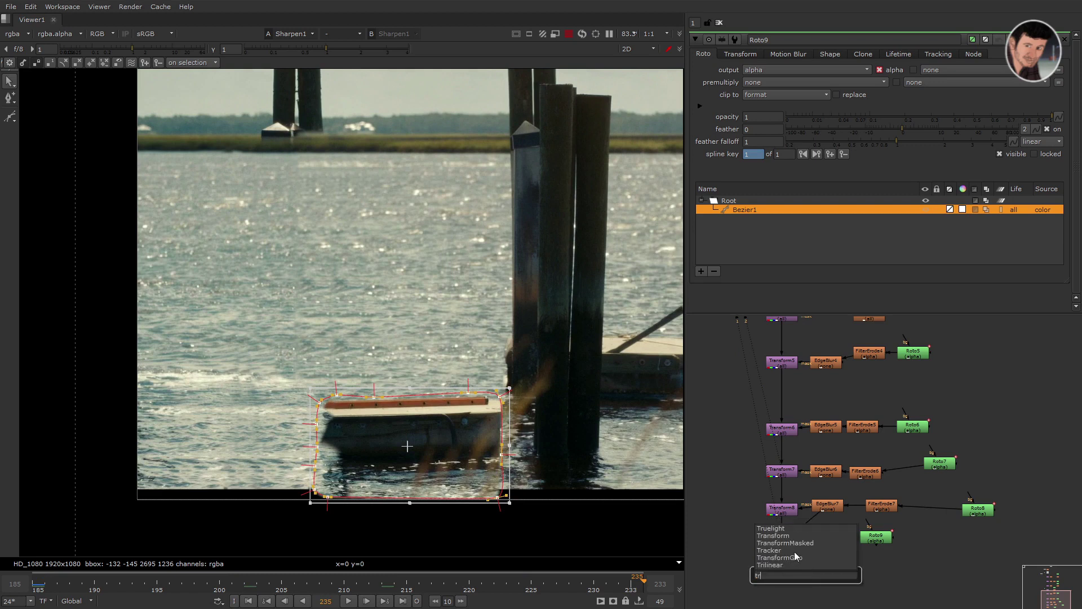
pyautogui.press('Return')
pyautogui.moveTo(783, 573); pyautogui.dragTo(870, 538)
pyautogui.moveTo(874, 536); pyautogui.dragTo(884, 572)
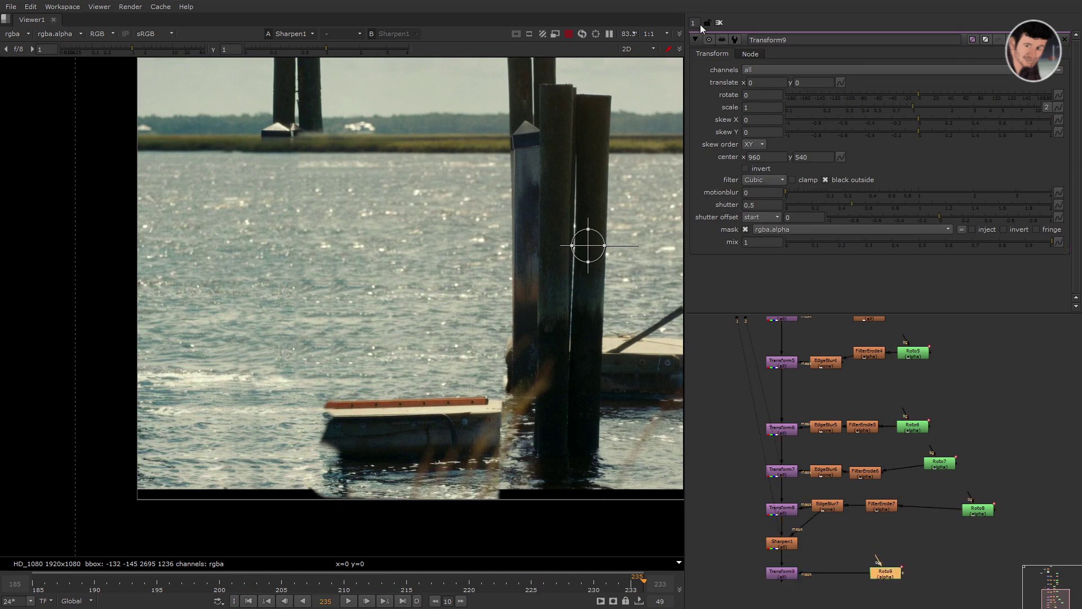
# - At the first frame, move Transform9's pivot onto the dock piece at x 580, y 148 and display Transform9
pyautogui.click(255, 599)
pyautogui.keyDown('ctrl'); pyautogui.moveTo(588, 245); pyautogui.dragTo(410, 429); pyautogui.keyUp('ctrl')
pyautogui.click(804, 547)
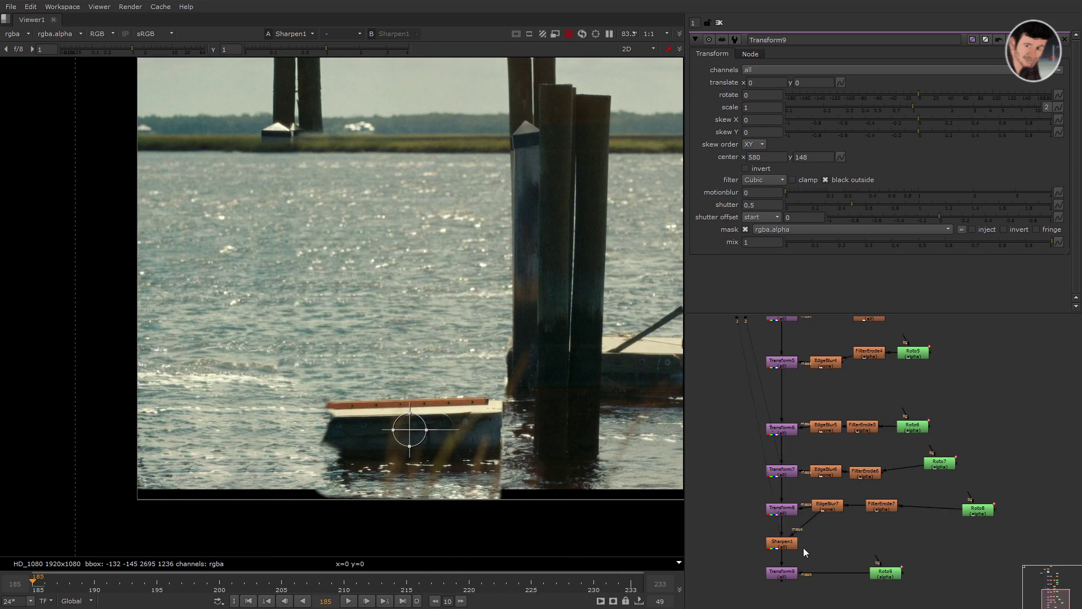
pyautogui.press('1')
# - Shift Transform9's patch horizontally to a translate x of 340 so clean water covers the dock piece, and step back to frame 179
pyautogui.press('shift+KP_6')
pyautogui.press('shift+KP_6')
pyautogui.press('shift+KP_6')
pyautogui.press('shift+KP_6')
pyautogui.press('shift+KP_6')
pyautogui.press('shift+KP_6')
pyautogui.press('shift+KP_6')
pyautogui.press('shift+KP_6')
pyautogui.press('shift+KP_6')
pyautogui.press('shift+KP_6')
pyautogui.press('shift+KP_6')
pyautogui.press('shift+KP_6')
pyautogui.press('shift+KP_6')
pyautogui.press('shift+KP_6')
pyautogui.press('shift+KP_6')
pyautogui.press('shift+KP_6')
pyautogui.press('shift+KP_6')
pyautogui.press('shift+KP_6')
pyautogui.press('shift+KP_6')
pyautogui.press('shift+KP_6')
pyautogui.press('shift+KP_6')
pyautogui.press('shift+KP_6')
pyautogui.press('shift+KP_6')
pyautogui.press('shift+KP_6')
pyautogui.press('shift+KP_6')
pyautogui.press('shift+KP_6')
pyautogui.press('shift+KP_6')
pyautogui.press('shift+KP_6')
pyautogui.press('shift+KP_6')
pyautogui.press('shift+KP_6')
pyautogui.press('shift+KP_6')
pyautogui.press('shift+KP_6')
pyautogui.press('shift+KP_6')
pyautogui.press('shift+KP_6')
pyautogui.press('shift+KP_6')
pyautogui.press('shift+KP_6')
pyautogui.press('shift+KP_6')
pyautogui.press('shift+KP_6')
pyautogui.press('Left')
pyautogui.press('Left')
pyautogui.press('Left')
pyautogui.press('Left')
pyautogui.press('Left')
pyautogui.press('Left')
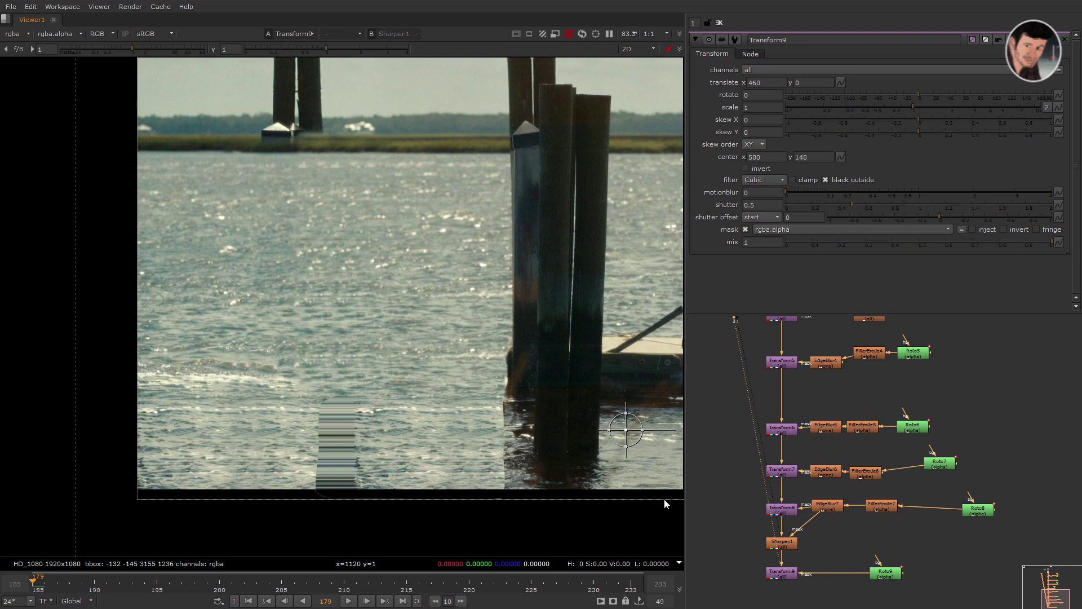
pyautogui.press('shift+KP_4')
pyautogui.press('shift+KP_4')
pyautogui.press('shift+KP_4')
pyautogui.press('shift+KP_4')
pyautogui.press('shift+KP_4')
pyautogui.press('shift+KP_4')
pyautogui.press('shift+KP_4')
pyautogui.press('shift+KP_4')
pyautogui.press('shift+KP_4')
pyautogui.press('shift+KP_4')
pyautogui.press('shift+KP_4')
pyautogui.press('shift+KP_4')
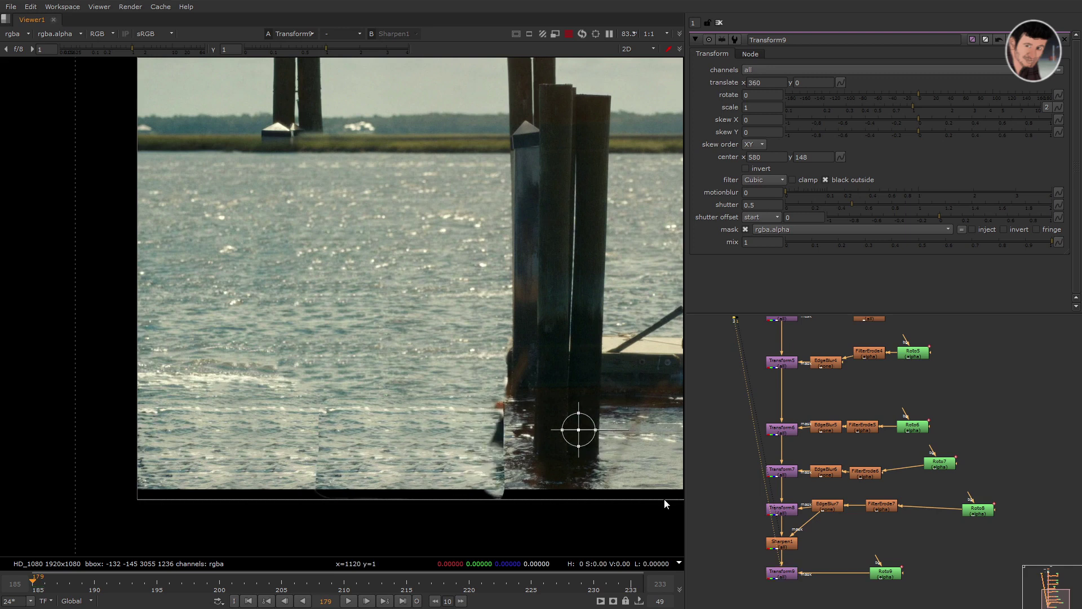
# - Insert a FilterErode node between Roto9 and Transform9's mask input and set its size to -3
pyautogui.moveTo(921, 548); pyautogui.dragTo(898, 486, button='middle')
pyautogui.press('Tab')
pyautogui.write('er')
pyautogui.click(892, 514)
pyautogui.moveTo(863, 507); pyautogui.dragTo(830, 512)
pyautogui.moveTo(762, 510); pyautogui.dragTo(762, 513)
pyautogui.press('2')
pyautogui.click(833, 514)
pyautogui.moveTo(743, 82); pyautogui.dragTo(709, 79)
pyautogui.write('-1')
pyautogui.press('Return')
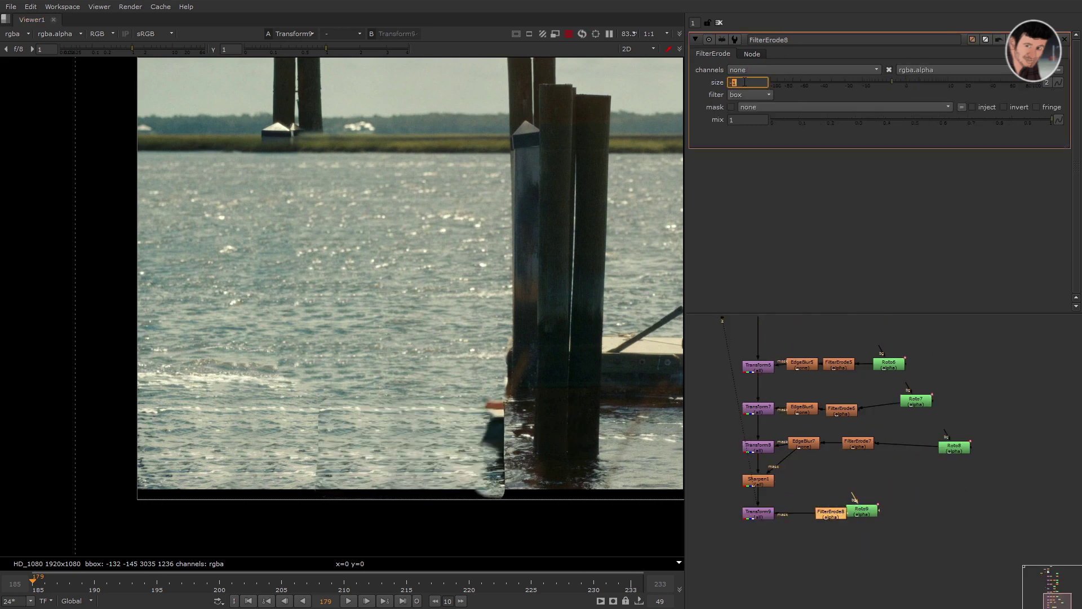
# - Insert an EdgeBlur node between FilterErode8 and Transform9 and set its size to 29.5
pyautogui.click(896, 445)
pyautogui.press('Tab')
pyautogui.write('edge')
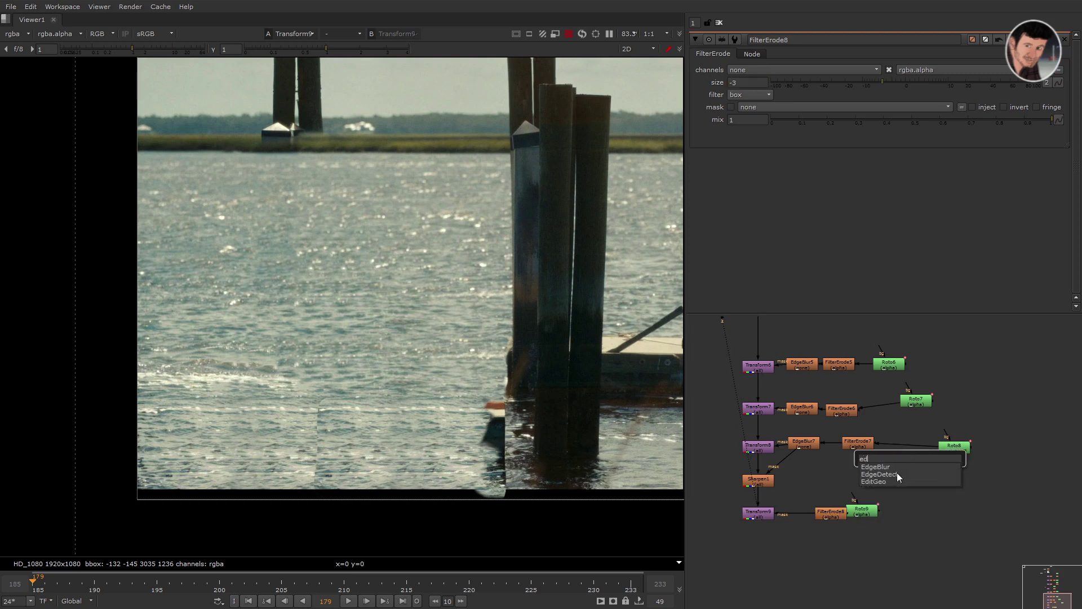
pyautogui.press('Return')
pyautogui.moveTo(910, 461); pyautogui.dragTo(795, 520)
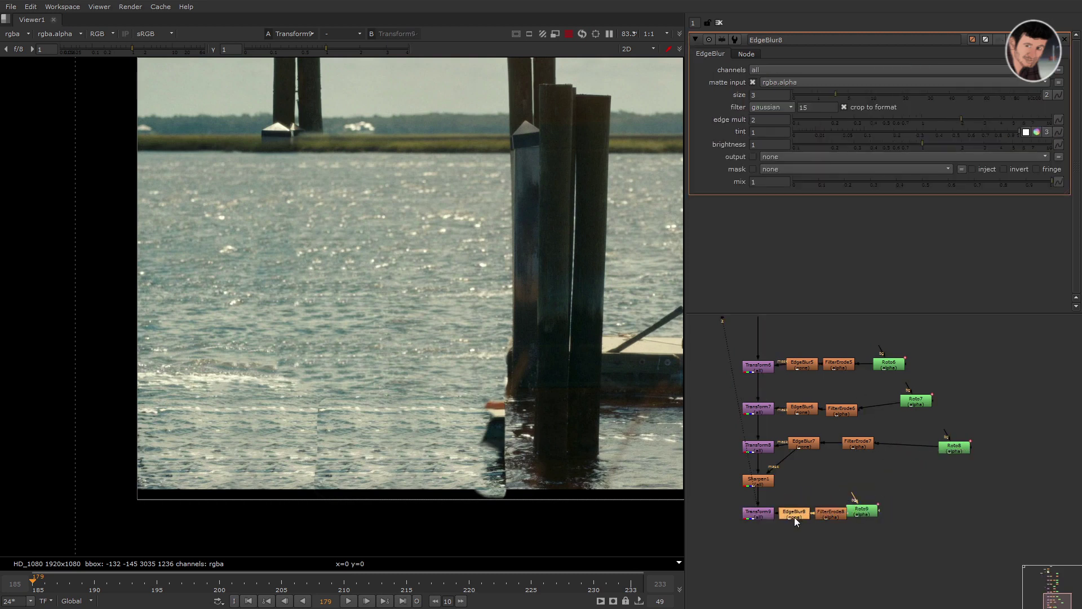
pyautogui.moveTo(850, 97); pyautogui.dragTo(915, 99)
# - Set FilterErode8's size to -5
pyautogui.doubleClick(831, 512)
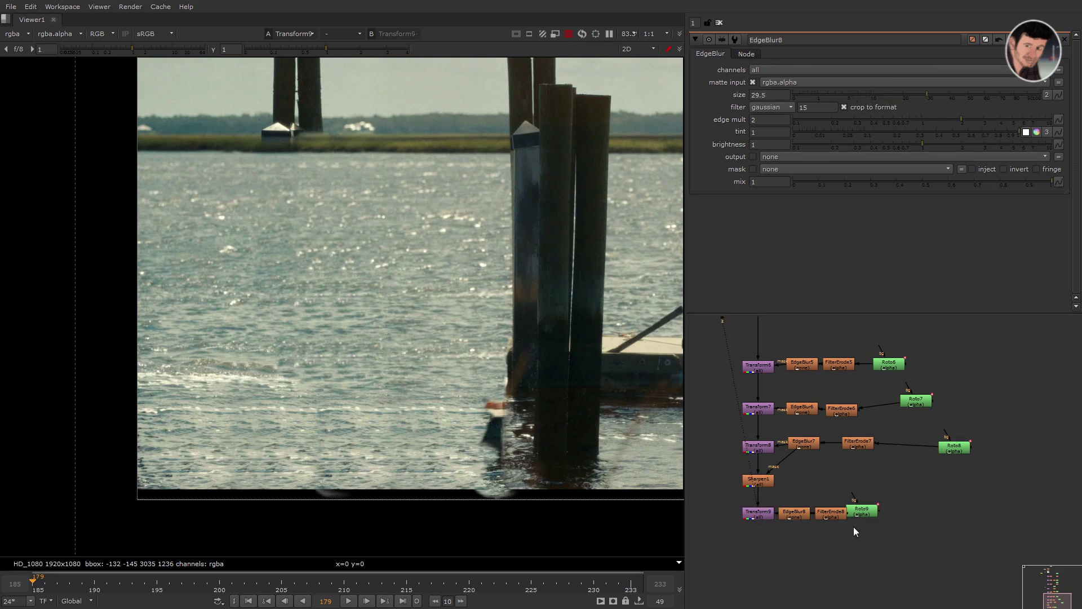
pyautogui.moveTo(759, 87); pyautogui.dragTo(675, 89)
pyautogui.write('-5')
pyautogui.press('Return')
pyautogui.click(805, 542)
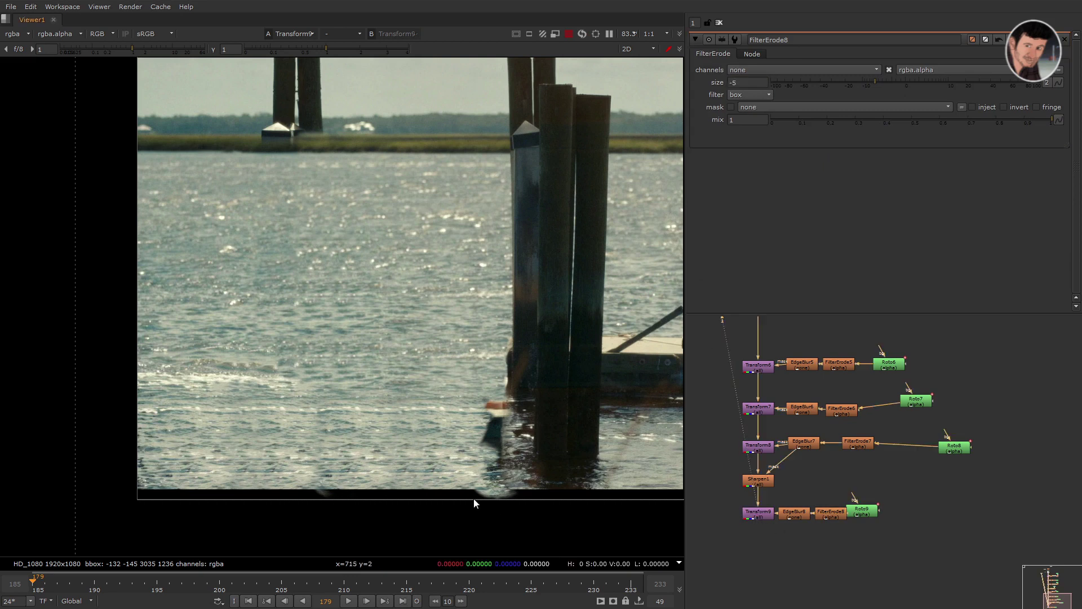
# - Move Roto9 away from FilterErode8, paste a copy of it below and delete the copy's Bezier1 shape
pyautogui.moveTo(868, 510); pyautogui.dragTo(903, 509)
pyautogui.hotkey('ctrl', 'c')
pyautogui.click(879, 554)
pyautogui.hotkey('ctrl', 'v')
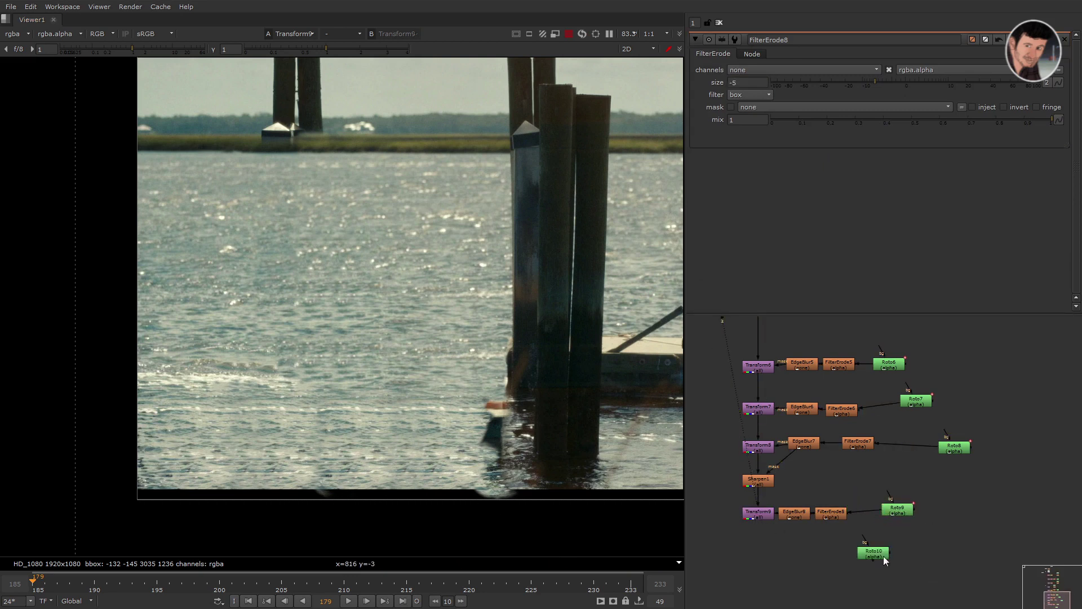
pyautogui.doubleClick(883, 555)
pyautogui.click(743, 209)
pyautogui.press('Delete')
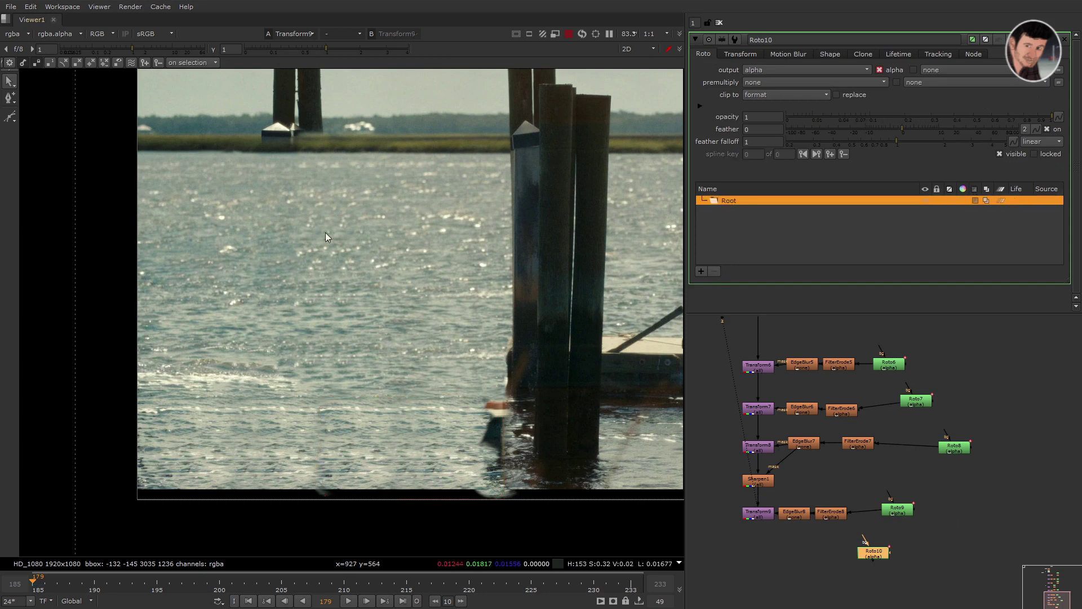
# - Start a Bezier in Roto10 with its first point just above the leftover dock sliver beside the pilings
pyautogui.rightClick(10, 117)
pyautogui.click(34, 116)
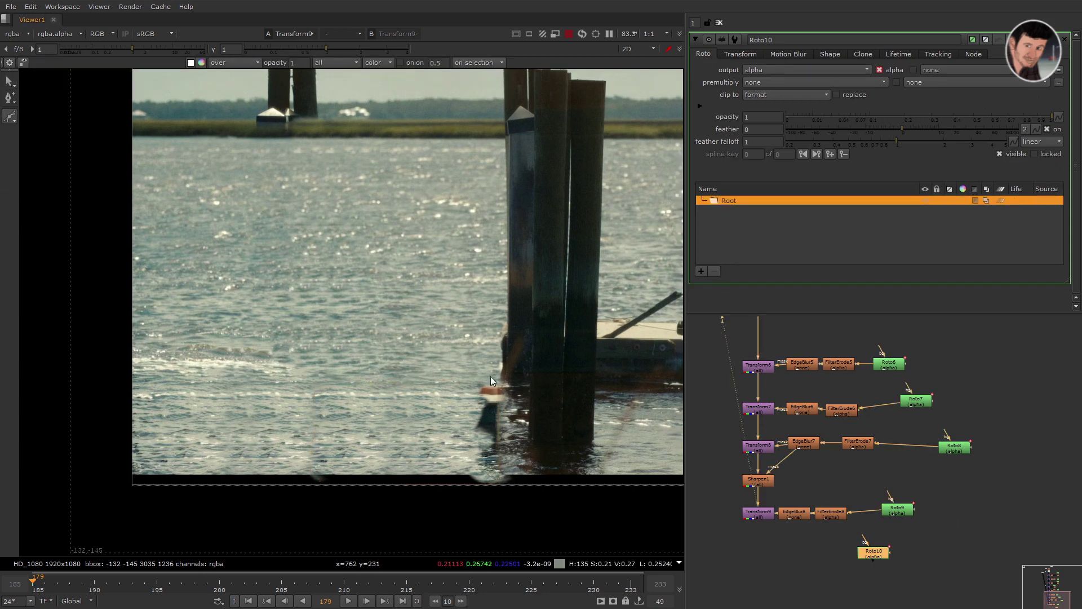
pyautogui.click(491, 374)
pyautogui.click(508, 389)
pyautogui.click(505, 404)
pyautogui.click(514, 414)
pyautogui.hotkey('ctrl', 'z')
pyautogui.hotkey('ctrl', 'z')
pyautogui.hotkey('ctrl', 'z')
# - Continue the Bezier down past the frame's lower edge and close it around the leftover dock sliver and its reflection
pyautogui.click(508, 396)
pyautogui.click(500, 413)
pyautogui.click(514, 426)
pyautogui.click(504, 450)
pyautogui.click(518, 463)
pyautogui.click(506, 479)
pyautogui.click(454, 495)
pyautogui.click(457, 461)
pyautogui.click(439, 446)
pyautogui.click(461, 440)
pyautogui.click(471, 380)
pyautogui.click(492, 375)
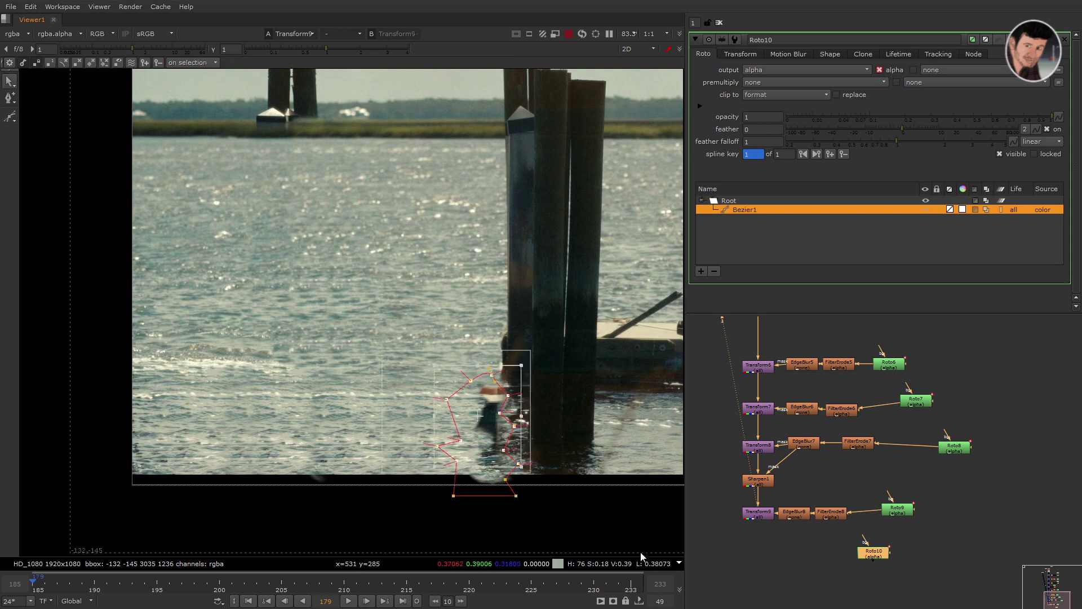
# - Add a TransformMasked node below Transform9 with Roto10 feeding its mask input, and align all nodes in the graph
pyautogui.press('Tab')
pyautogui.write('transform')
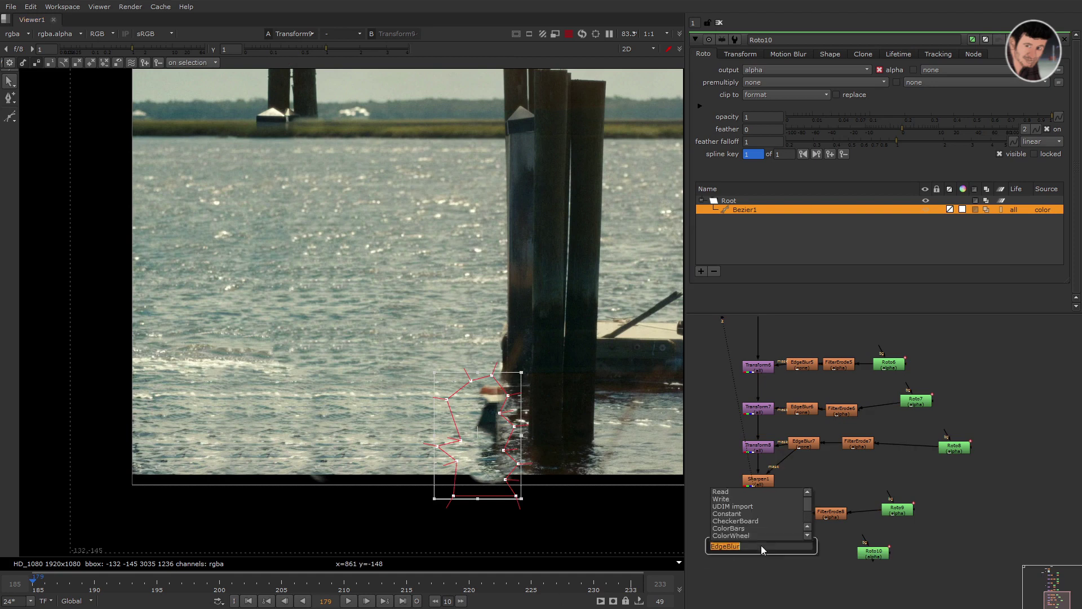
pyautogui.press('Return')
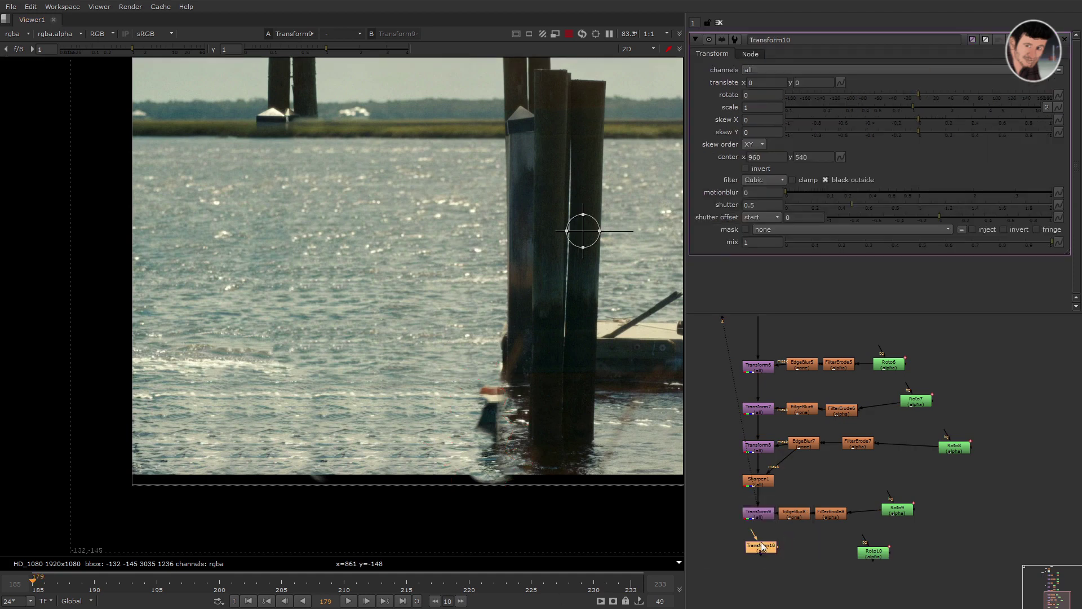
pyautogui.hotkey('ctrl', 'a')
pyautogui.press('l')
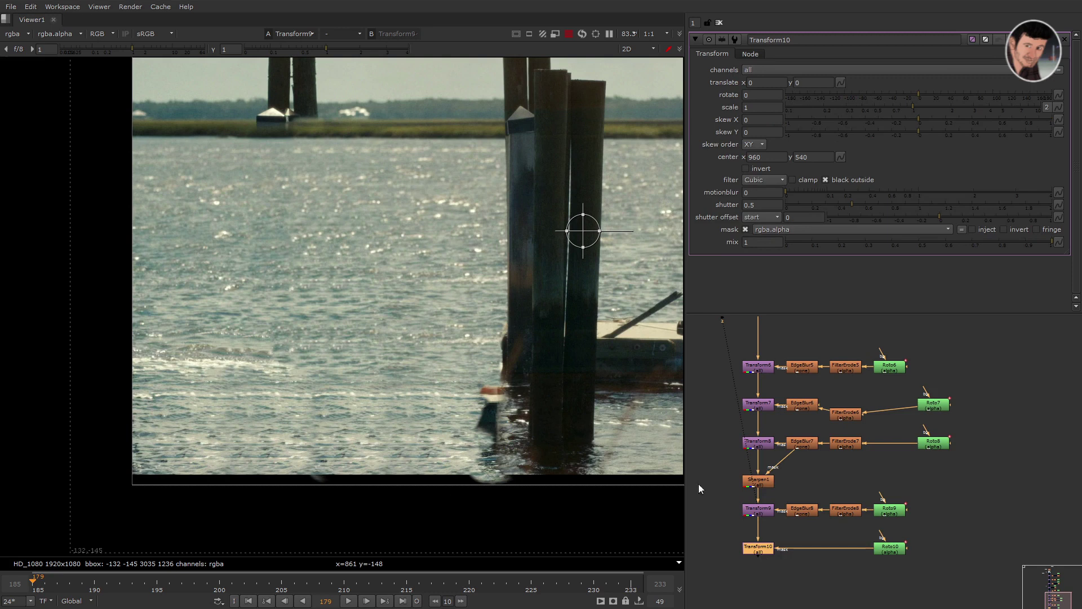
# - Move Transform10's pivot onto the water beside the leftover sliver at x 800, y 67 and display Transform10
pyautogui.click(698, 484)
pyautogui.keyDown('ctrl'); pyautogui.moveTo(583, 230); pyautogui.dragTo(508, 453); pyautogui.keyUp('ctrl')
pyautogui.click(760, 546)
pyautogui.press('1')
pyautogui.click(699, 535)
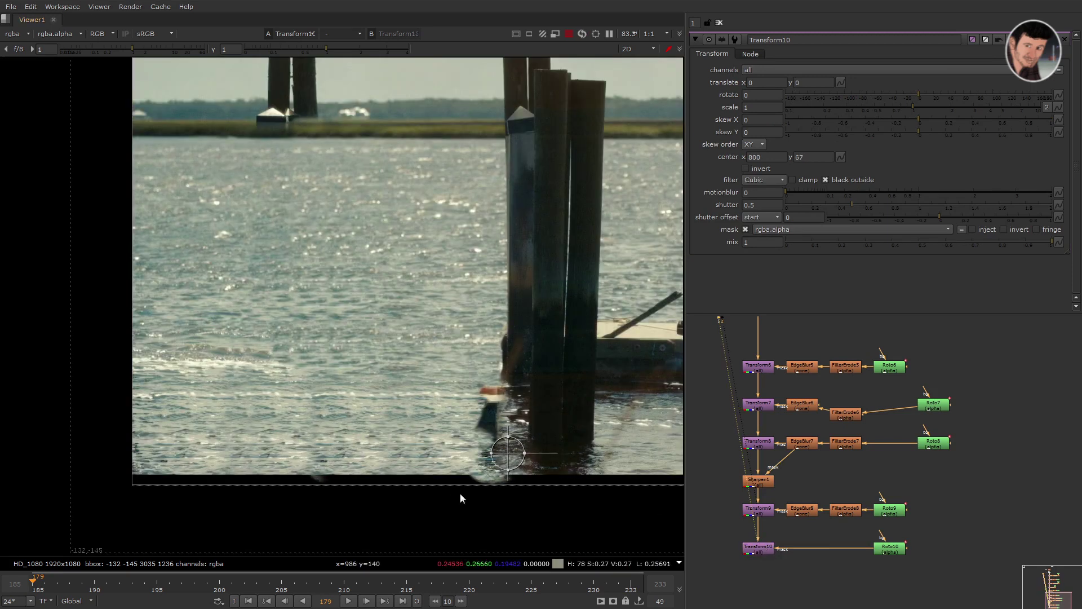
# - Shift Transform10's patch horizontally to a translate x of 120 so water covers the leftover dock sliver
pyautogui.press('shift+KP_6')
pyautogui.press('shift+KP_6')
pyautogui.press('shift+KP_6')
pyautogui.press('shift+KP_6')
pyautogui.press('shift+KP_6')
pyautogui.press('shift+KP_6')
pyautogui.press('shift+KP_6')
pyautogui.press('shift+KP_6')
pyautogui.press('shift+KP_6')
pyautogui.press('shift+KP_6')
pyautogui.press('shift+KP_6')
pyautogui.press('shift+KP_6')
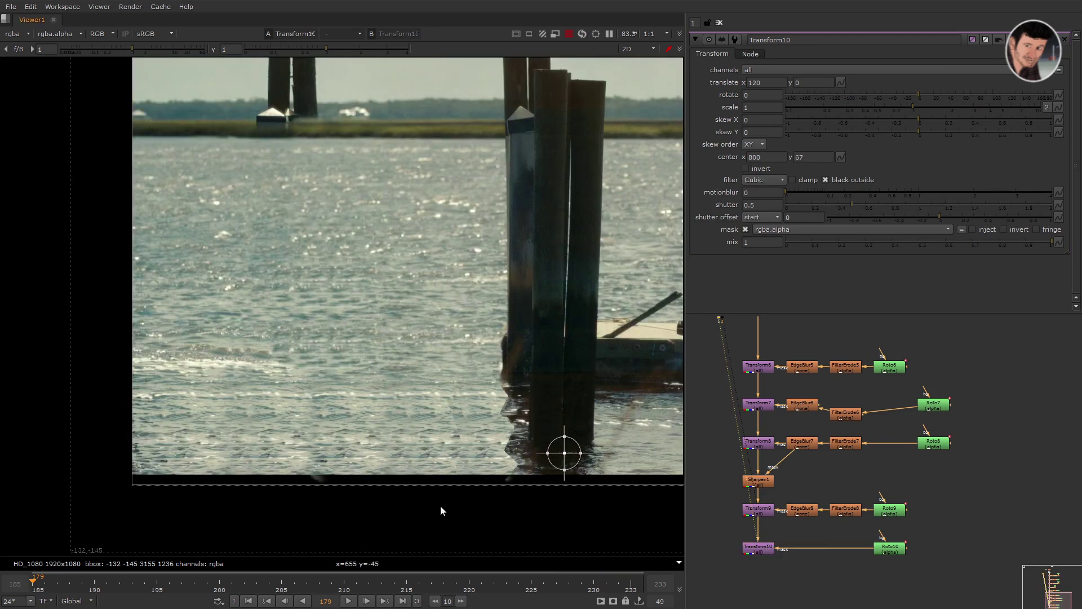
# - Insert an EdgeBlur node between Roto10 and Transform10 and set its size to 17.2
pyautogui.press('Tab')
pyautogui.write('ed')
pyautogui.click(832, 534)
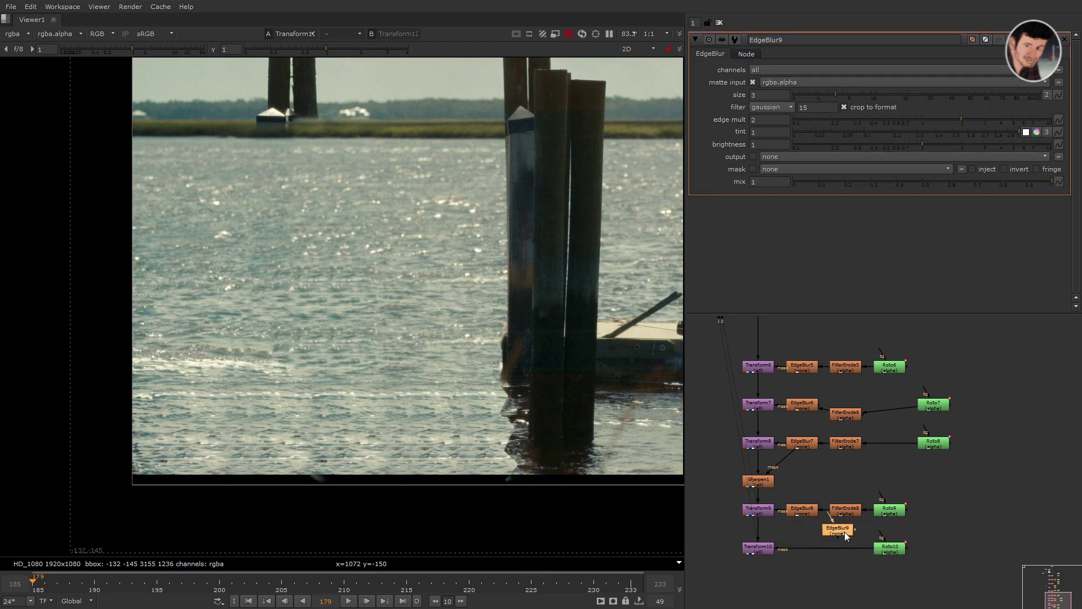
pyautogui.moveTo(834, 549); pyautogui.dragTo(829, 551)
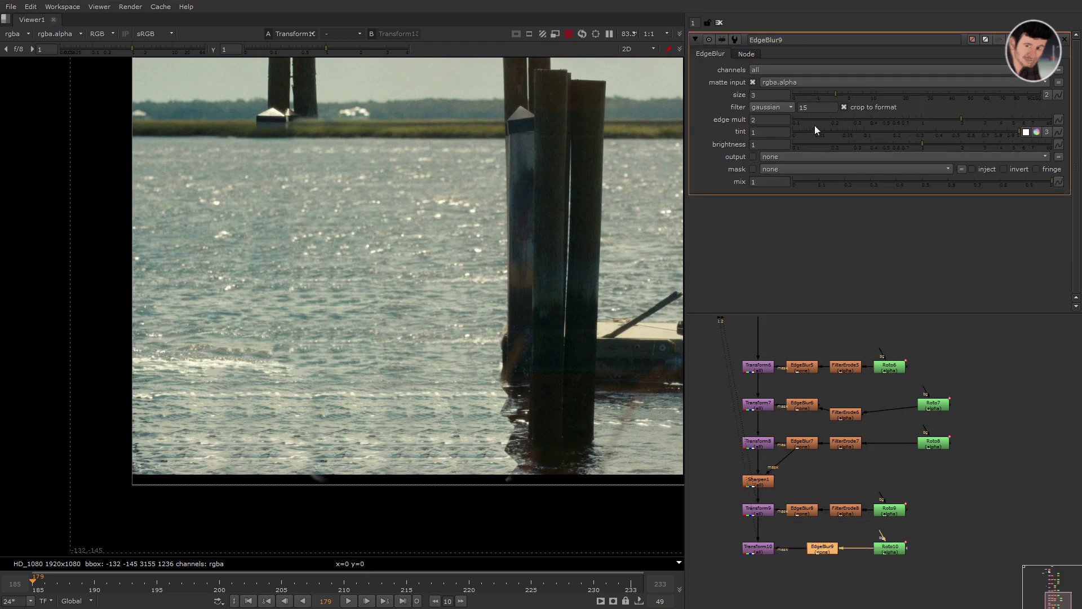
pyautogui.moveTo(874, 88); pyautogui.dragTo(895, 95)
pyautogui.click(772, 562)
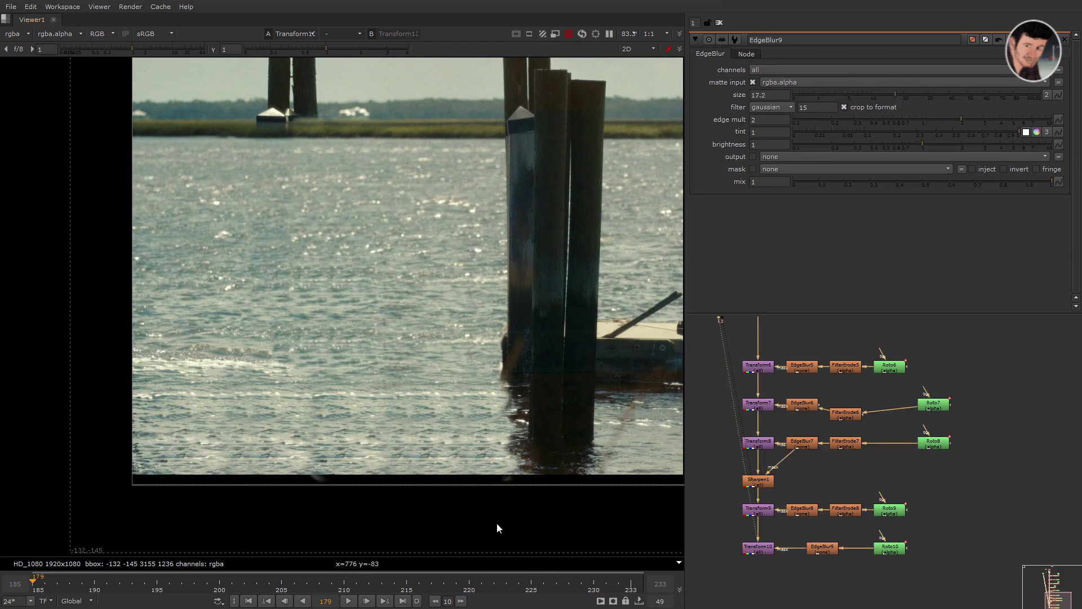
# - Play the shot, compare the cleaned-up result with the original plate from Dot2, and return to the first frame
pyautogui.press('l')
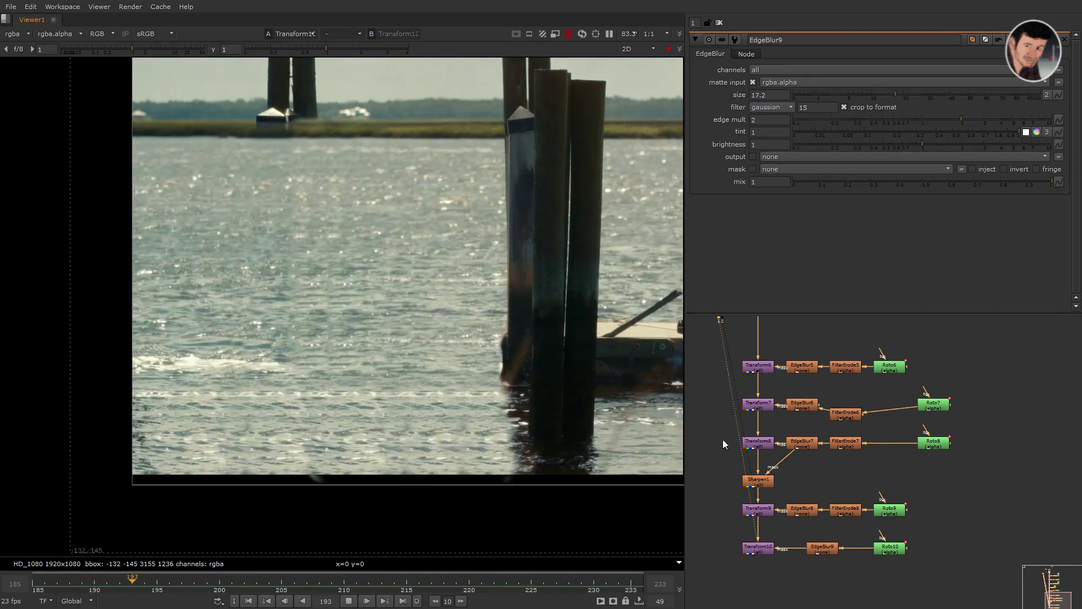
pyautogui.scroll(-3, 727, 423)
pyautogui.click(721, 370)
pyautogui.press('1')
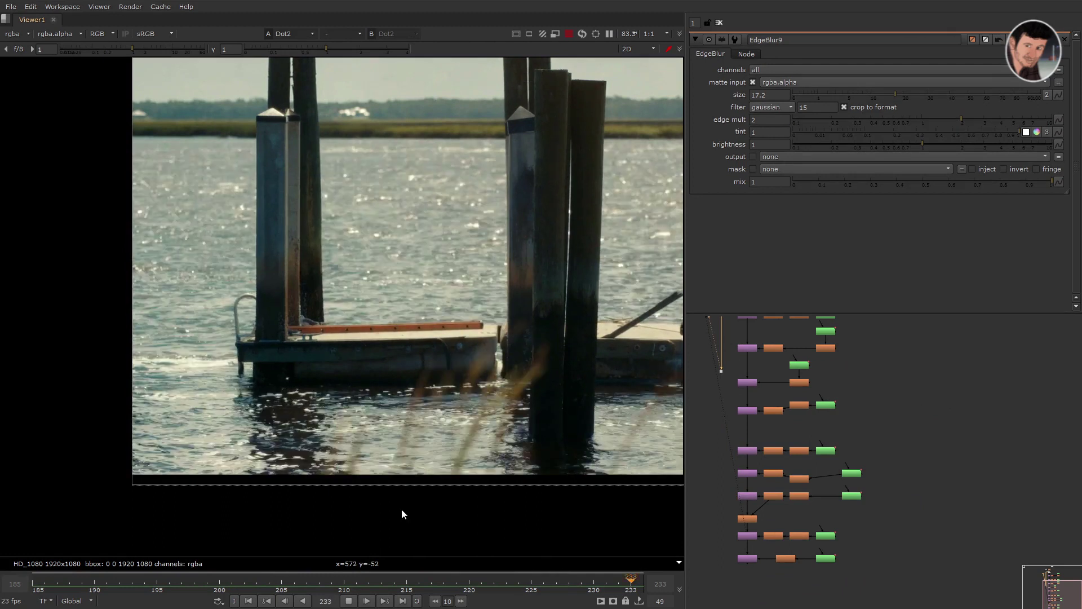
pyautogui.press('2')
pyautogui.scroll(-2, 398, 509)
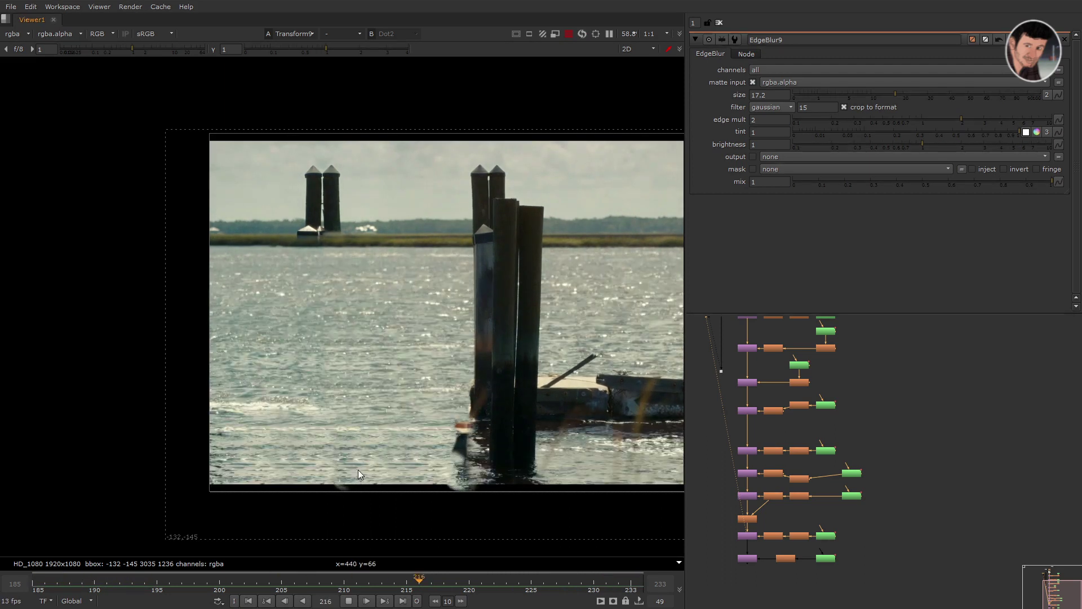
pyautogui.click(353, 601)
pyautogui.click(248, 601)
pyautogui.press('2')
pyautogui.press('1')
pyautogui.press('Right')
pyautogui.press('Right')
pyautogui.press('Right')
pyautogui.press('Right')
pyautogui.press('Home')
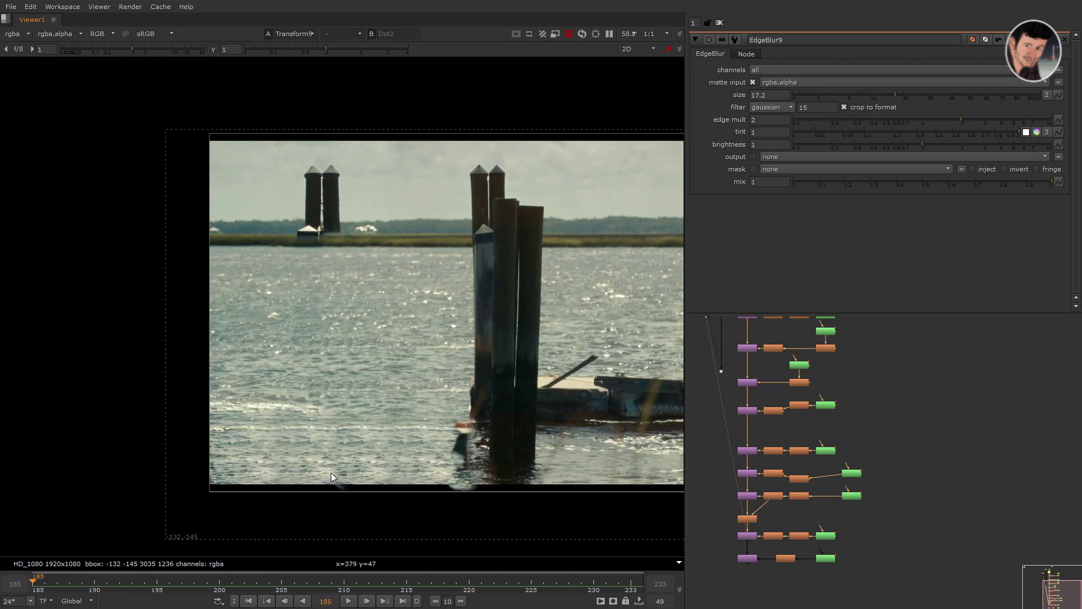
# - Place a copy of the last roto node below the node tree and display Transform10 after checking the original plate
pyautogui.scroll(2, 360, 486)
pyautogui.scroll(2, 786, 524)
pyautogui.moveTo(786, 524); pyautogui.dragTo(789, 457, button='middle')
pyautogui.click(836, 499)
pyautogui.click(833, 542)
pyautogui.press('o')
pyautogui.click(745, 500)
pyautogui.press('1')
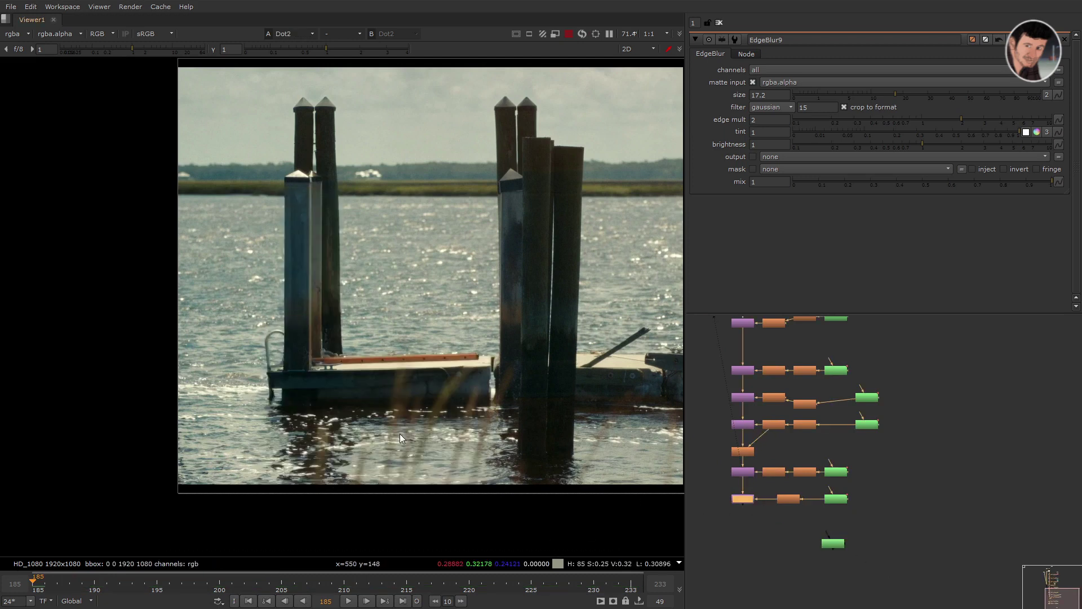
pyautogui.press('1')
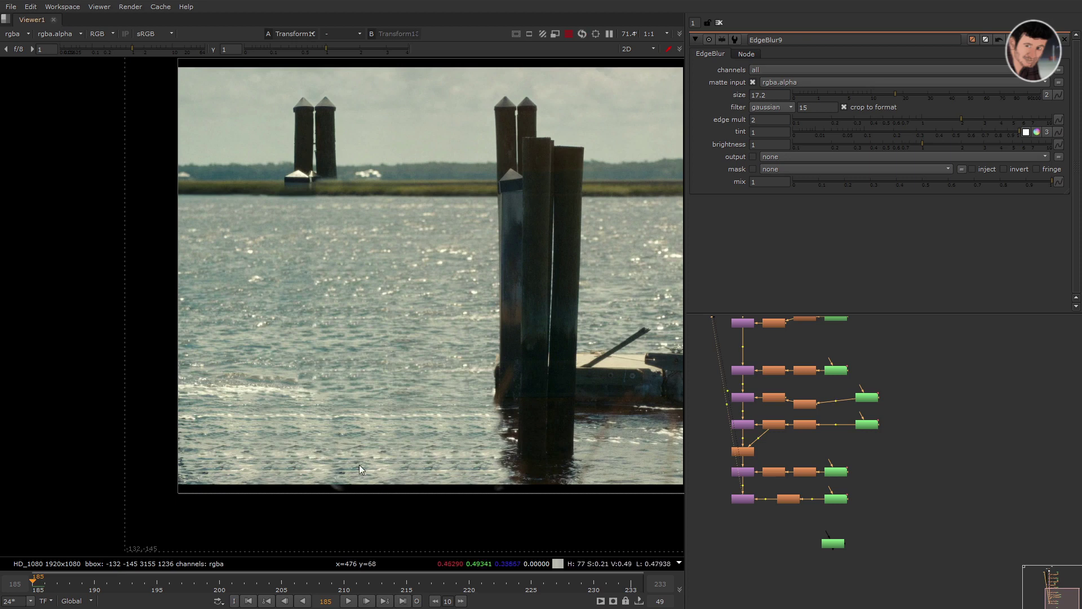
# - Delete the existing Bezier1 shape from Roto11
pyautogui.doubleClick(831, 546)
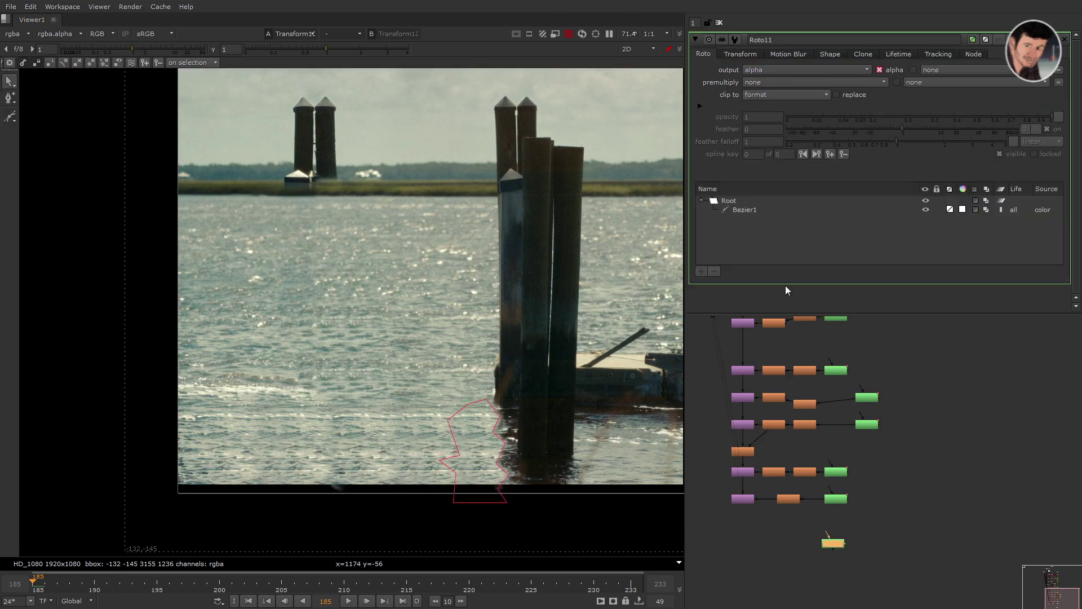
pyautogui.click(757, 213)
pyautogui.click(718, 272)
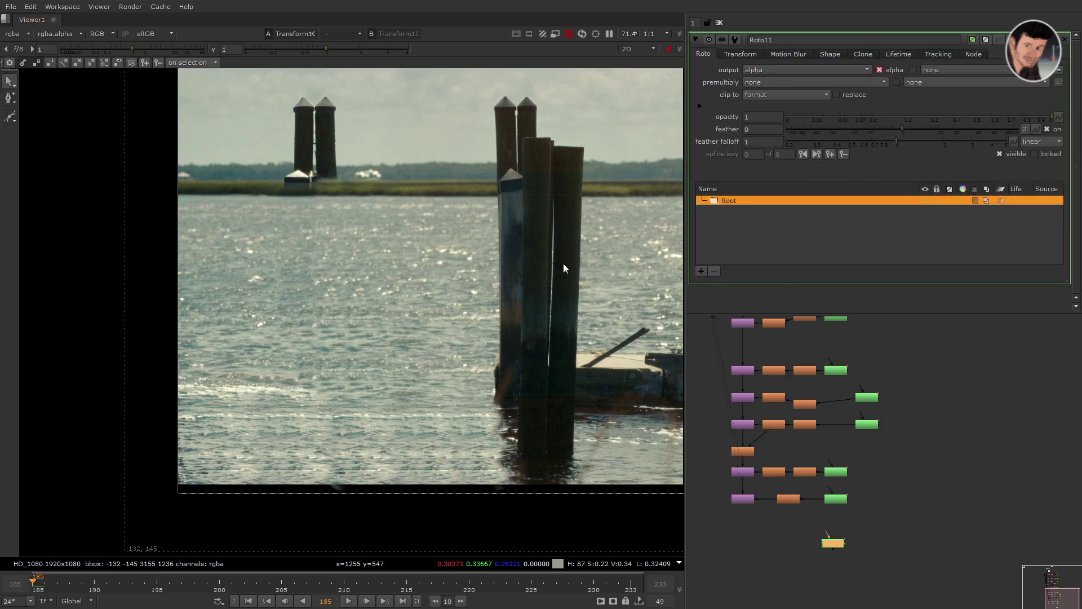
# - Draw a closed Bezier shape in Roto11 around the dark leftover at the lower frame edge, at about x 370 to 475
pyautogui.click(10, 116)
pyautogui.click(34, 116)
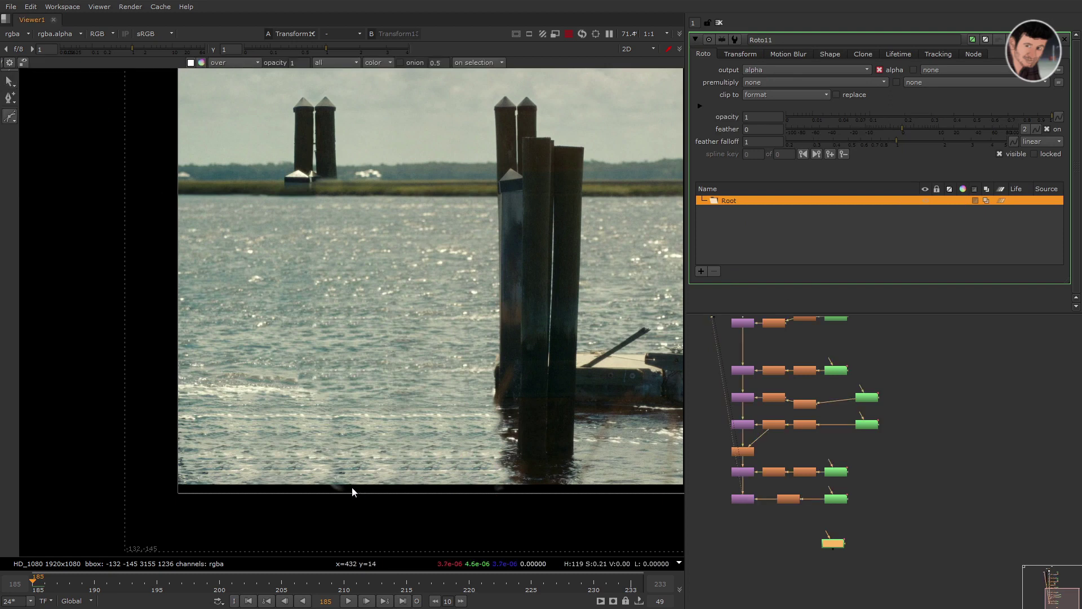
pyautogui.click(350, 486)
pyautogui.click(358, 470)
pyautogui.click(363, 460)
pyautogui.click(355, 450)
pyautogui.click(335, 448)
pyautogui.click(323, 464)
pyautogui.click(331, 483)
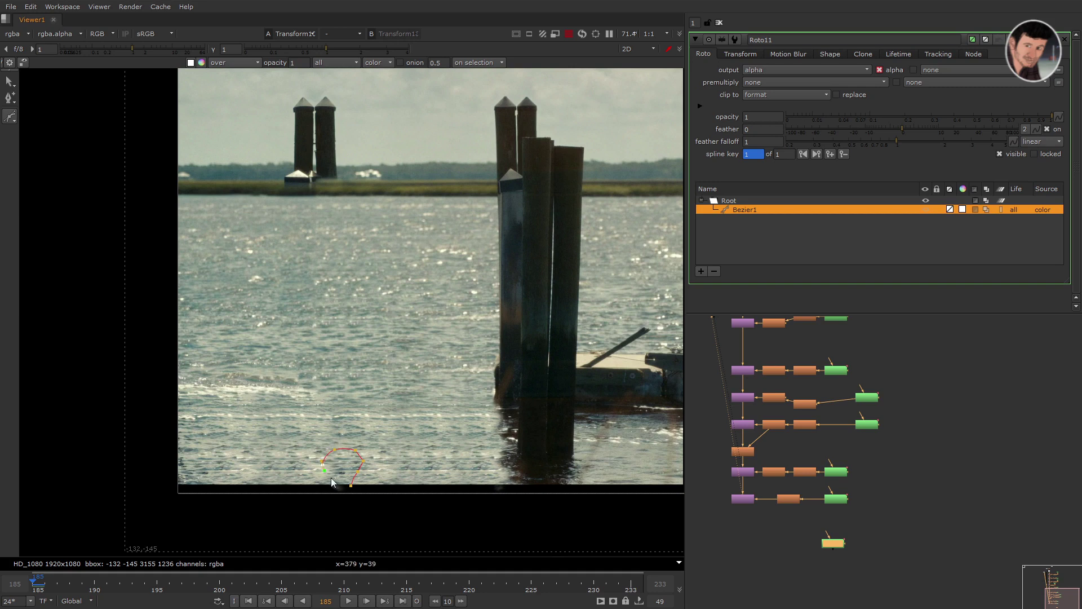
pyautogui.click(350, 485)
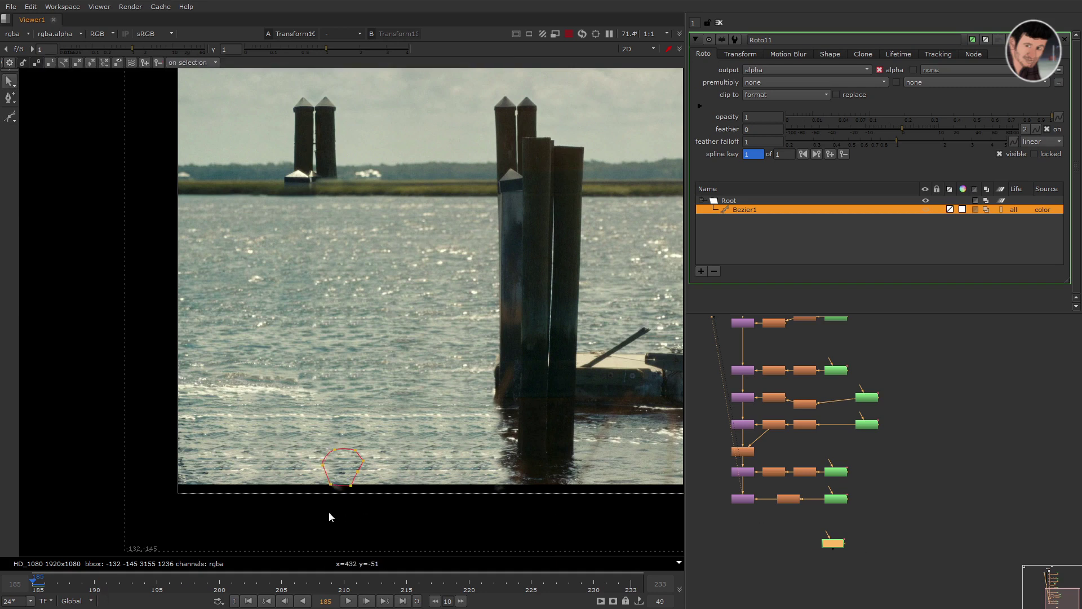
# - Add a TransformMasked node after Transform10, masked by Roto11, and move its pivot to x 445, y 85
pyautogui.press('Tab')
pyautogui.write('tr')
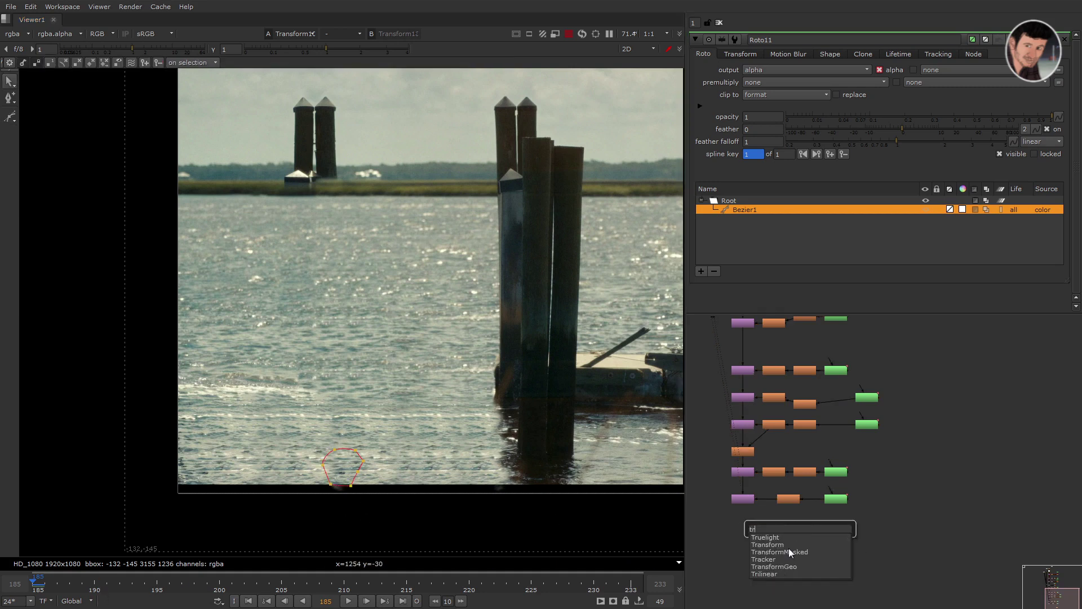
pyautogui.click(795, 542)
pyautogui.moveTo(760, 531); pyautogui.dragTo(832, 542)
pyautogui.keyDown('ctrl'); pyautogui.moveTo(582, 302); pyautogui.dragTo(263, 524); pyautogui.keyUp('ctrl')
# - Display Transform11 and shift its patch horizontally to a translate x of 70
pyautogui.press('shift+KP_6')
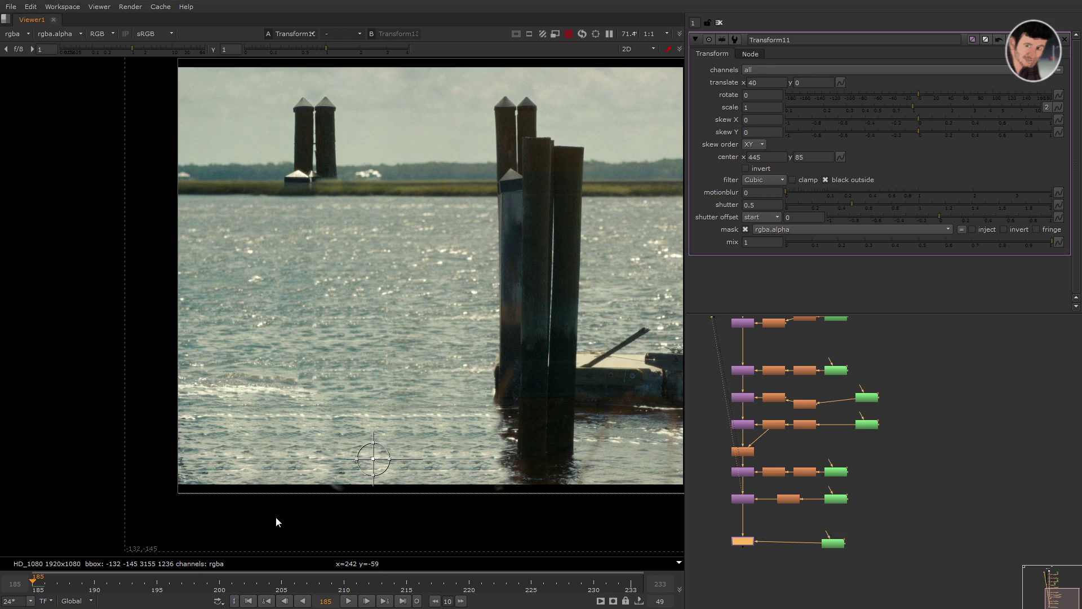
pyautogui.press('1')
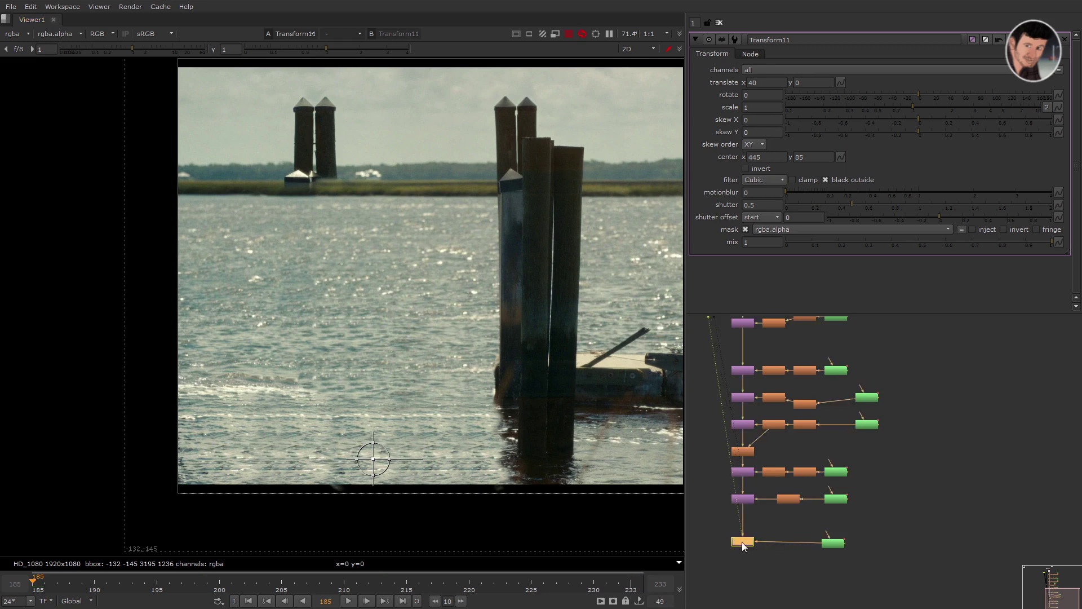
pyautogui.moveTo(778, 520); pyautogui.dragTo(740, 562)
pyautogui.click(744, 542)
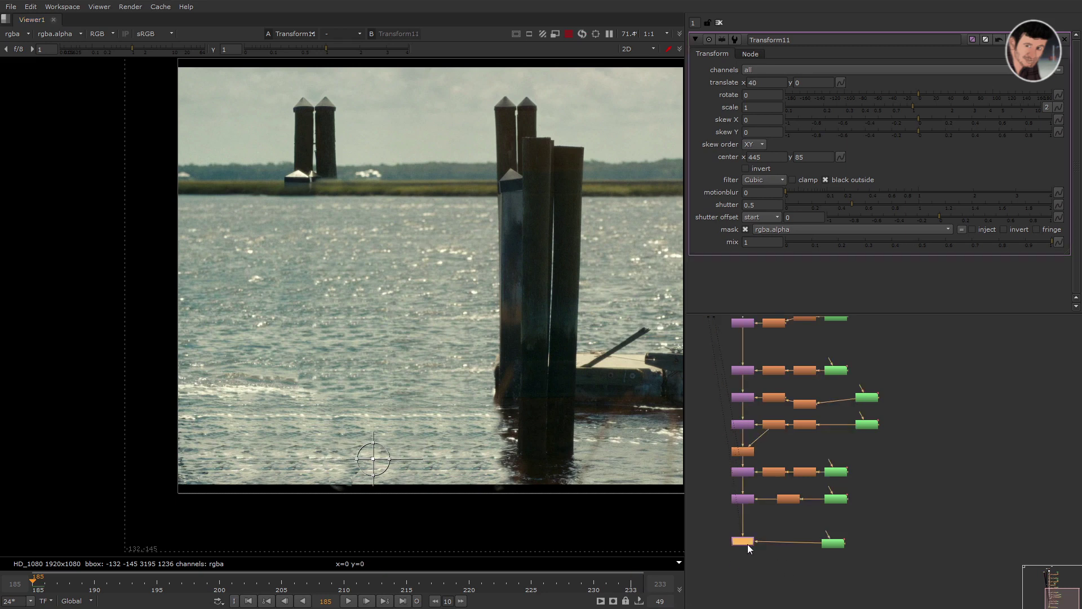
pyautogui.press('shift+KP_6')
pyautogui.press('shift+KP_6')
pyautogui.press('shift+KP_6')
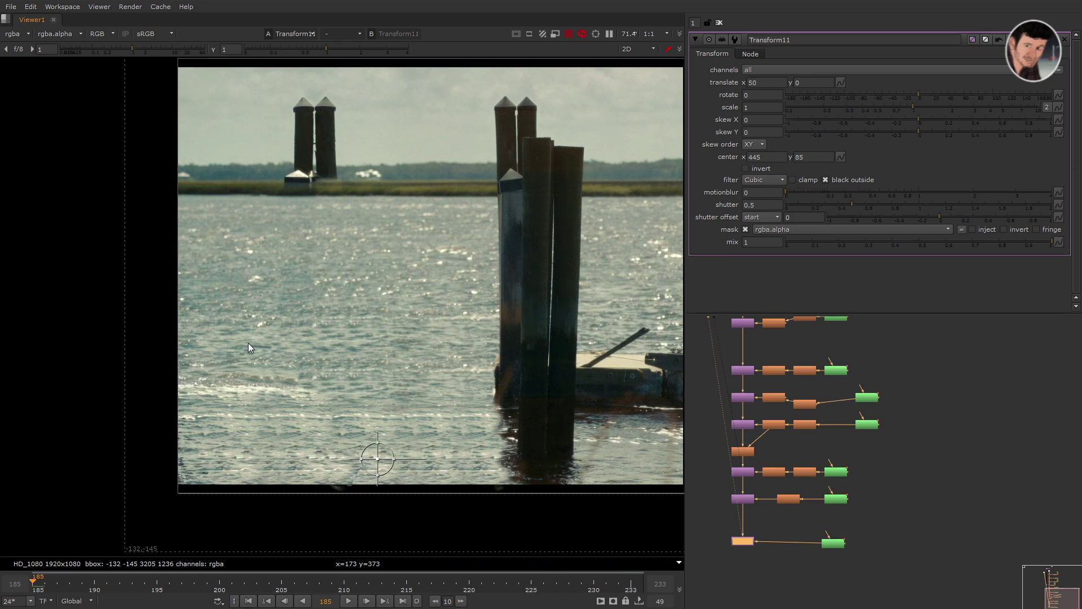
# - Insert an EdgeBlur node between Roto11 and Transform11 and set its size to 25
pyautogui.click(785, 516)
pyautogui.press('Tab')
pyautogui.write('ed')
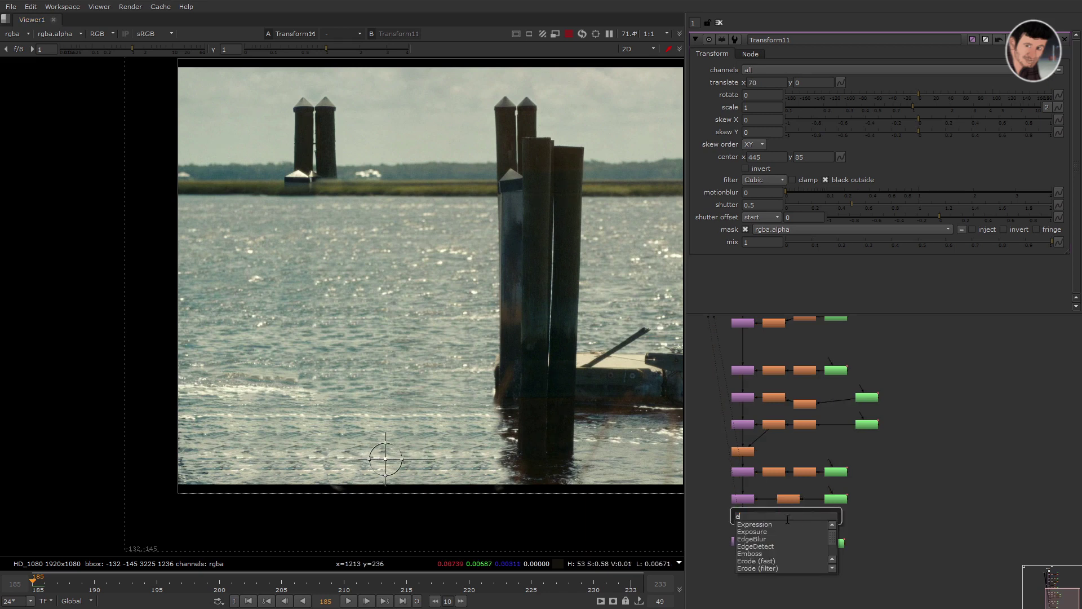
pyautogui.press('Return')
pyautogui.moveTo(787, 517); pyautogui.dragTo(799, 540)
pyautogui.click(760, 540)
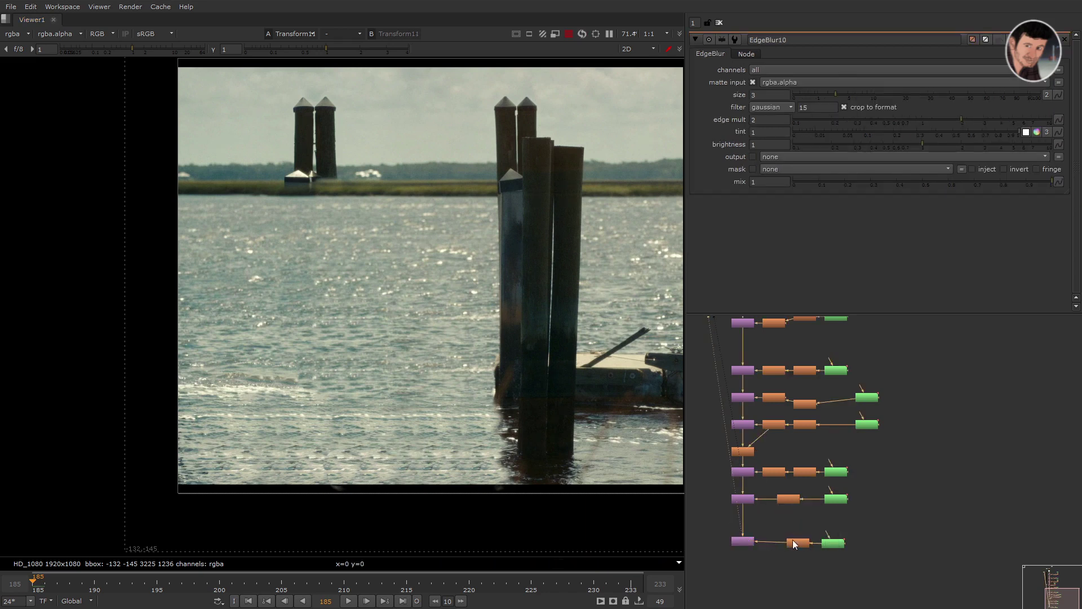
pyautogui.click(797, 538)
pyautogui.moveTo(844, 96); pyautogui.dragTo(917, 96)
pyautogui.click(785, 528)
# - Play the Transform11 result to check the new patch in motion, and stop playback
pyautogui.scroll(-2, 407, 434)
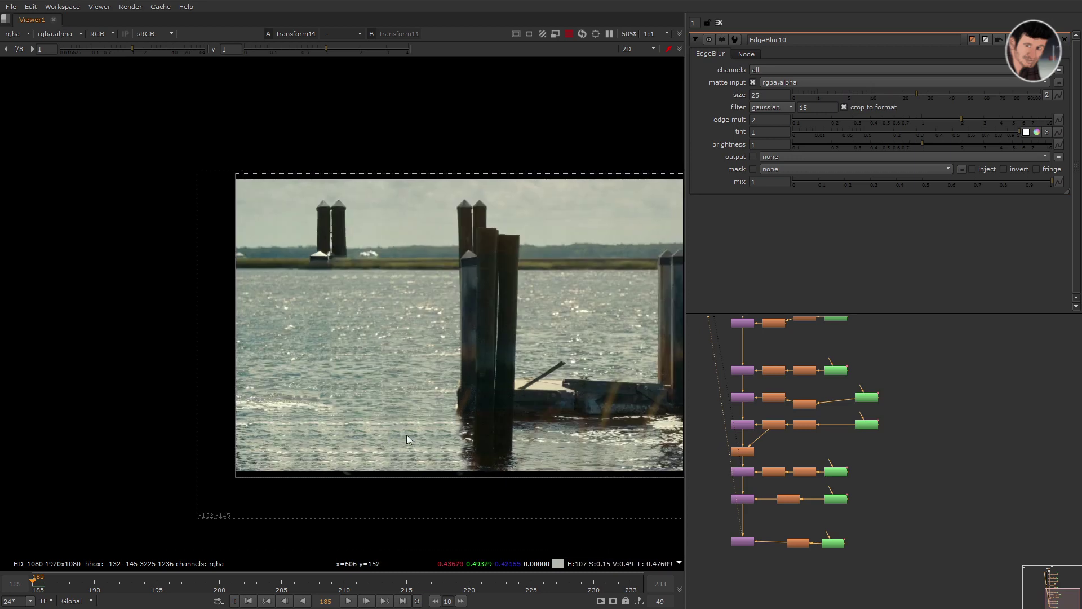
pyautogui.press('l')
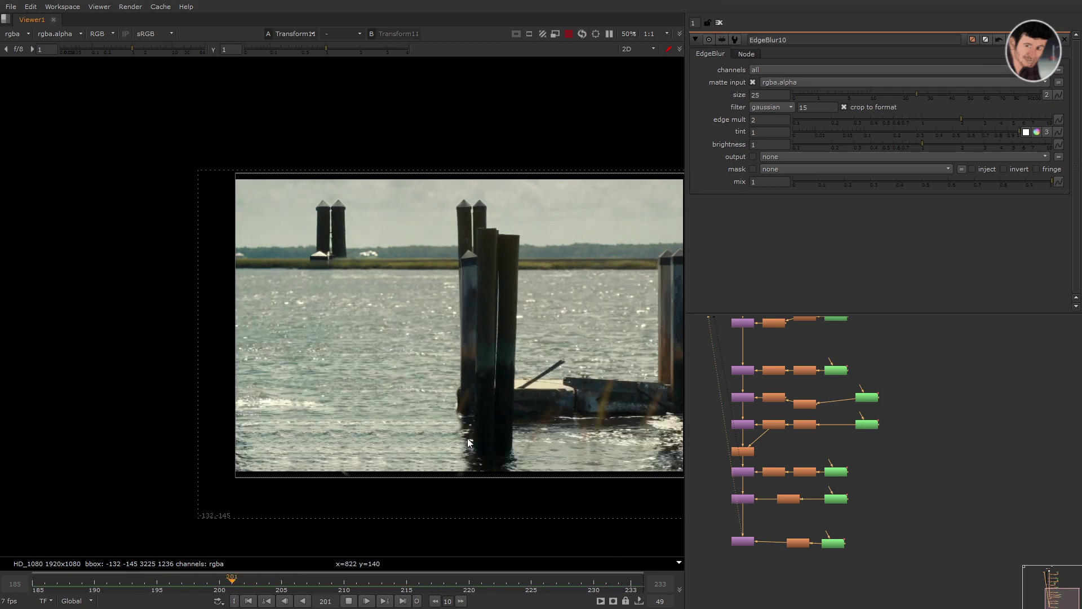
pyautogui.scroll(-1, 468, 442)
pyautogui.scroll(-3, 911, 451)
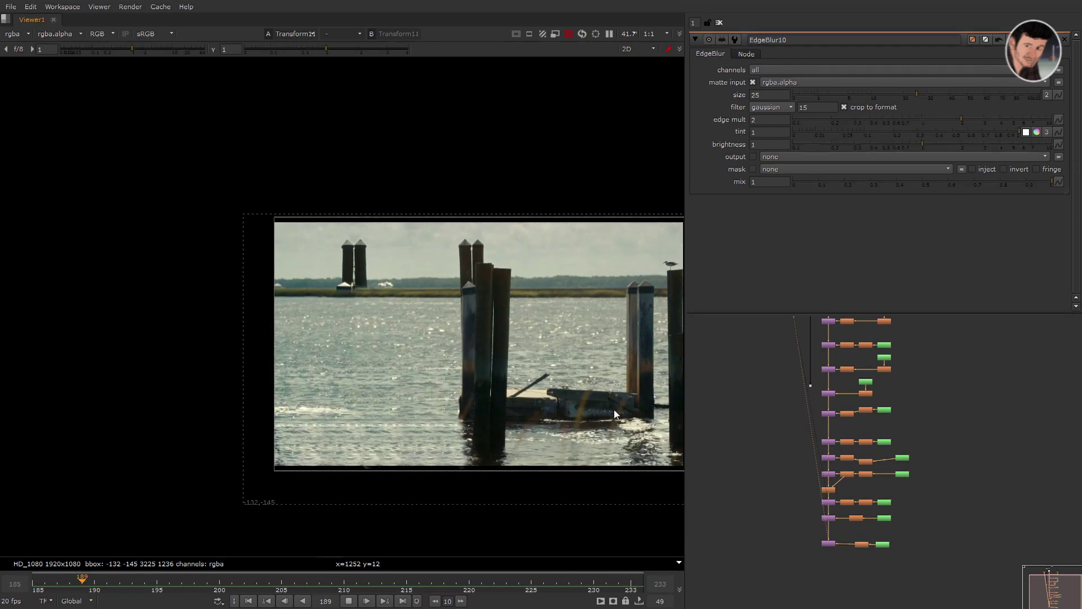
pyautogui.press('k')
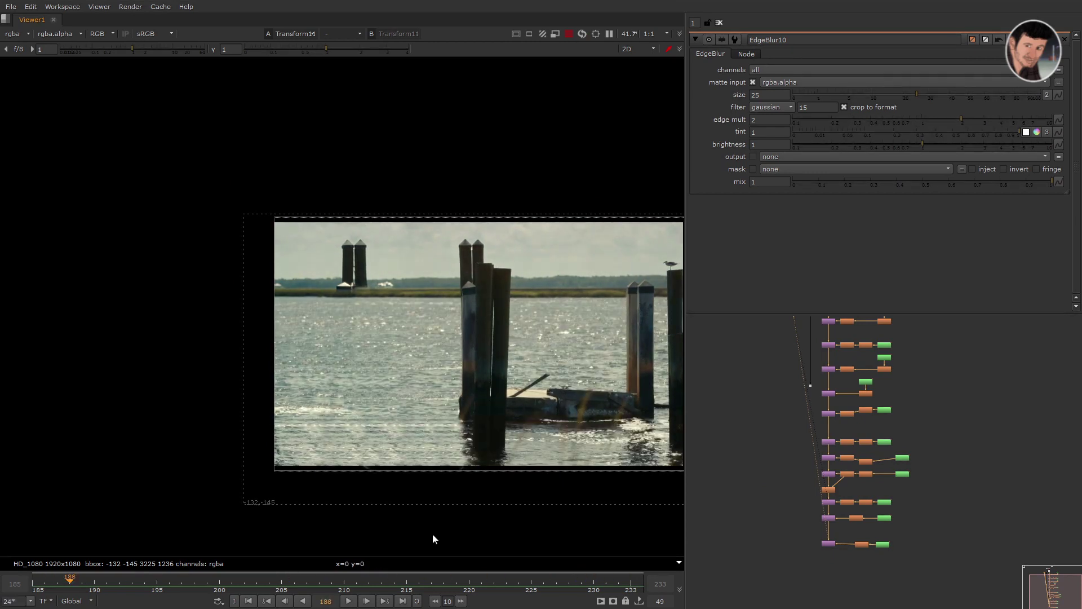
# - Play the original plate from Dot2 and examine the water and reflections around the dock up close
pyautogui.click(810, 383)
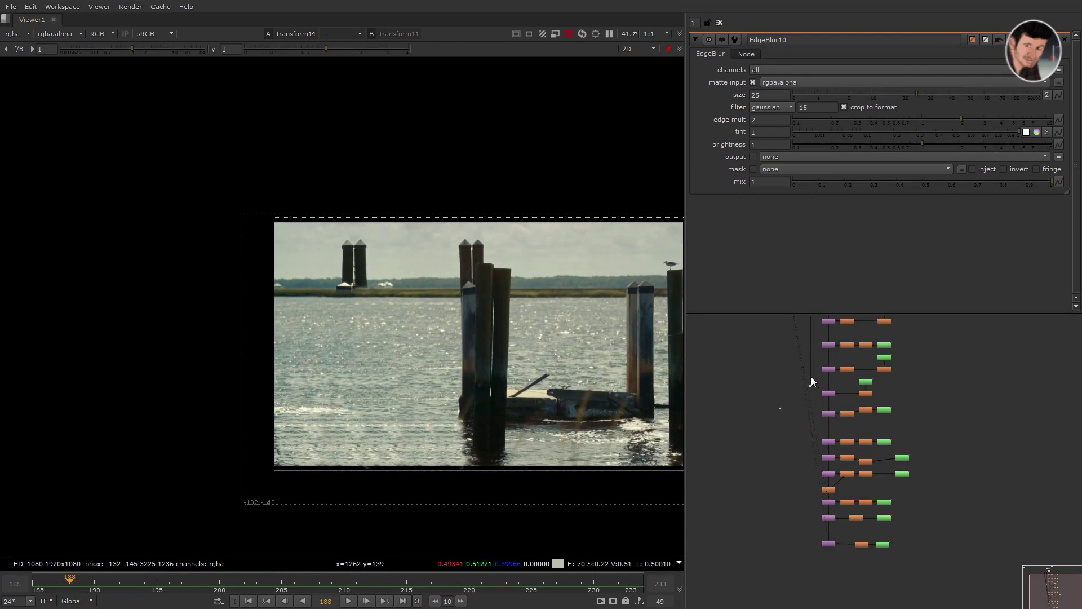
pyautogui.press('1')
pyautogui.scroll(3, 412, 455)
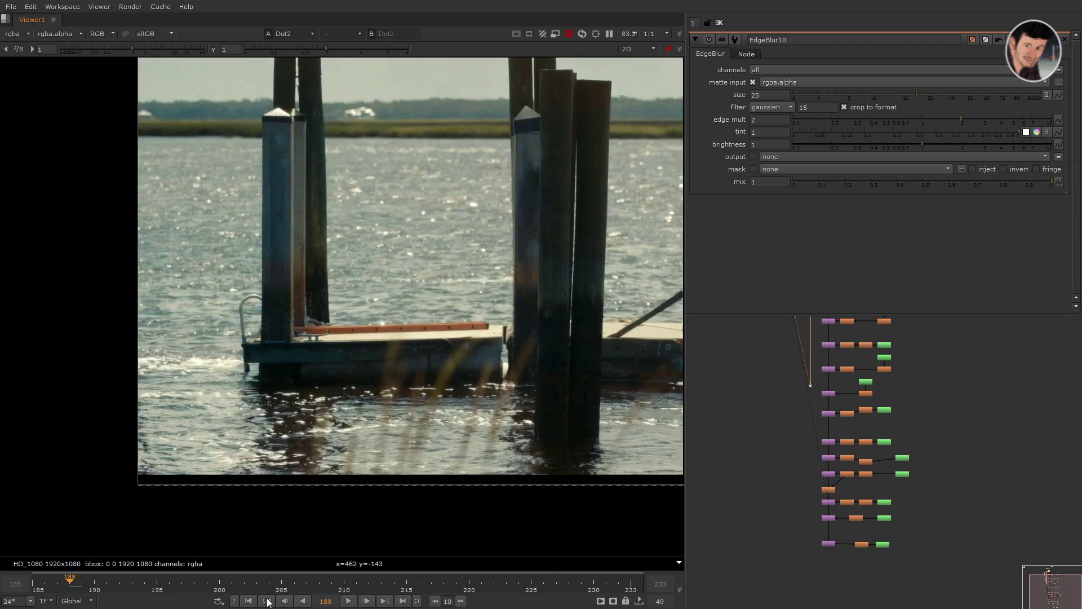
pyautogui.press('l')
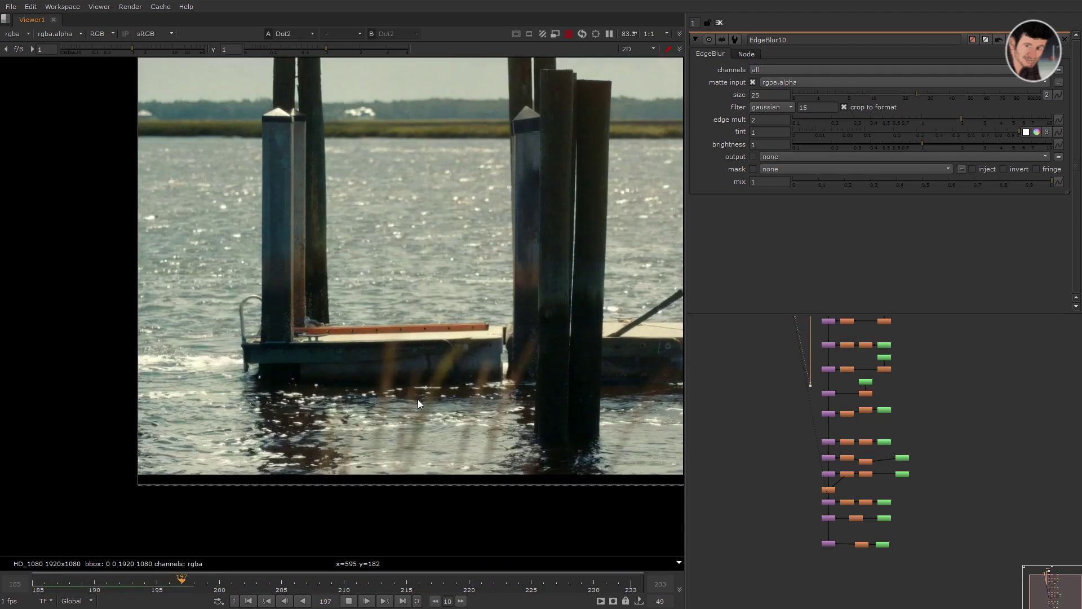
pyautogui.scroll(1, 419, 400)
pyautogui.scroll(1, 418, 399)
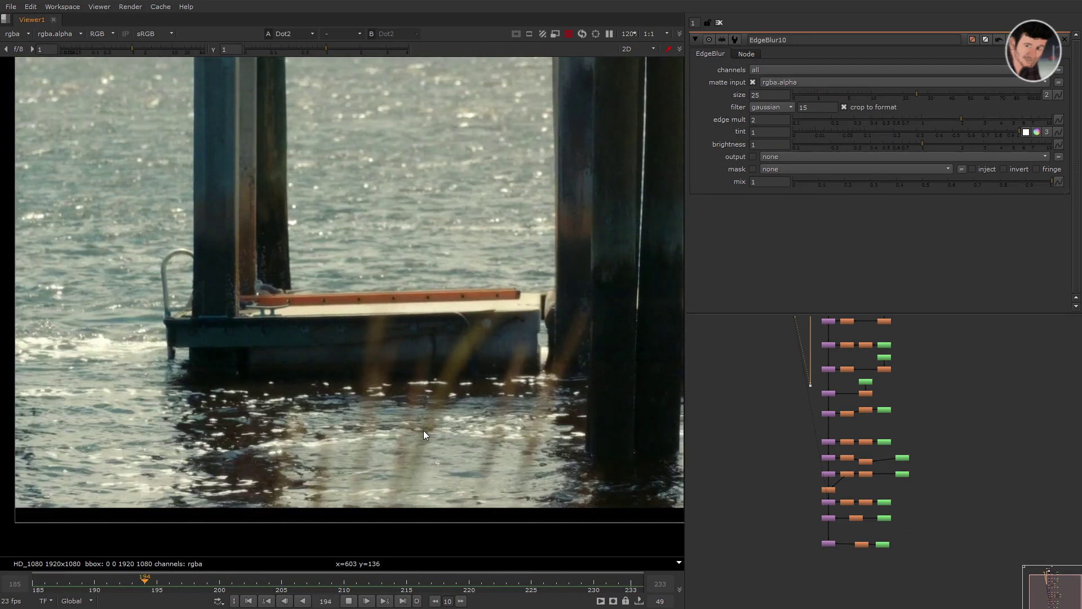
pyautogui.scroll(-2, 409, 426)
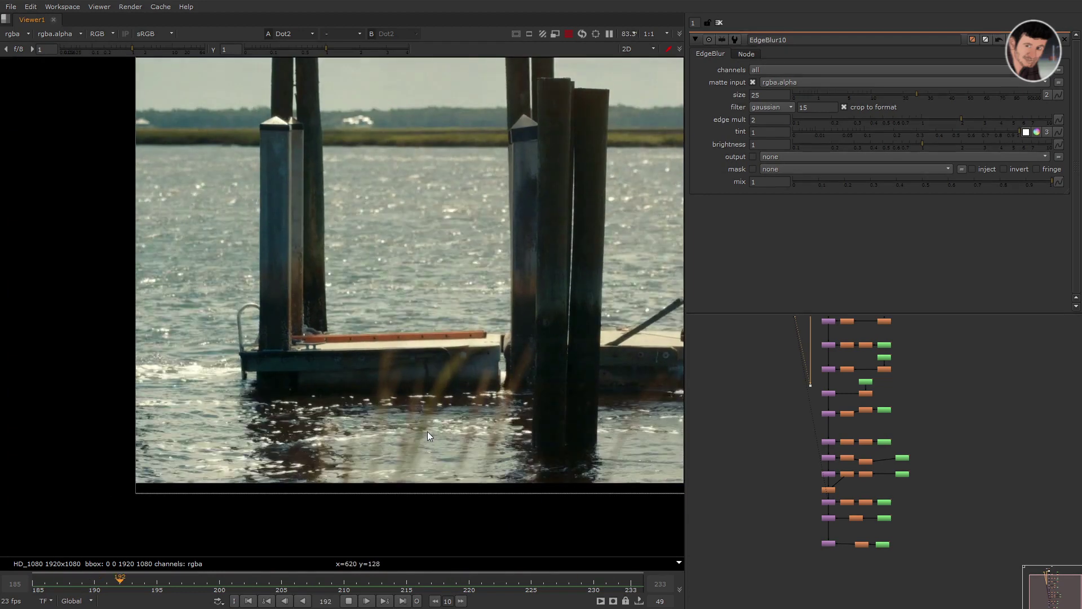
pyautogui.press('2')
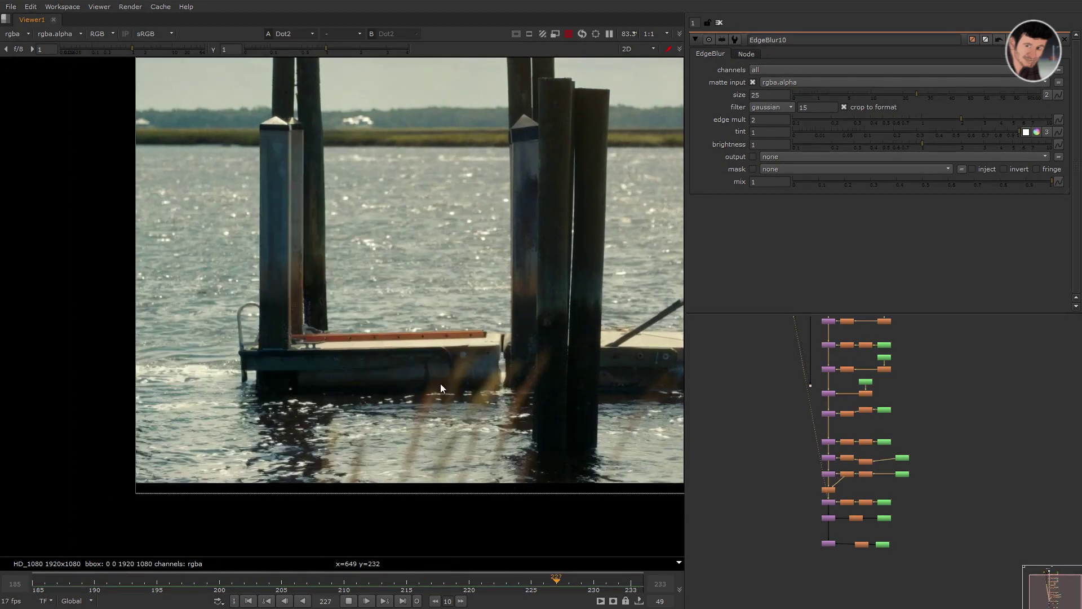
pyautogui.scroll(-1, 440, 383)
pyautogui.press('1')
pyautogui.click(349, 600)
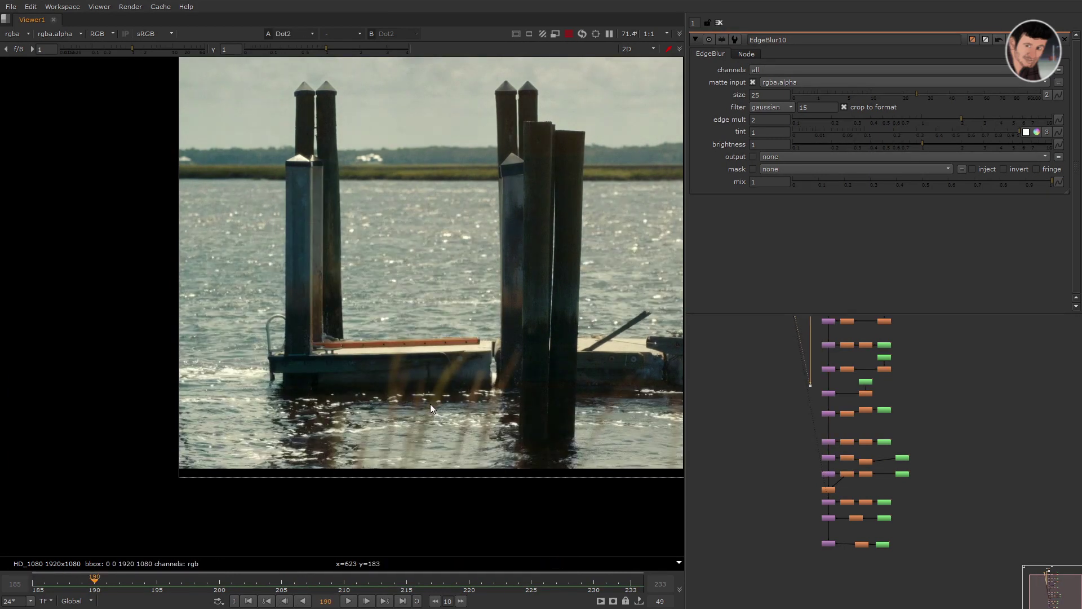
# - Go back to the start of the shot and compare the original plate with the Transform9 result repeatedly
pyautogui.moveTo(224, 589); pyautogui.dragTo(32, 584)
pyautogui.press('Right')
pyautogui.press('Right')
pyautogui.press('2')
pyautogui.press('1')
pyautogui.press('2')
pyautogui.press('1')
pyautogui.press('2')
pyautogui.scroll(-2, 381, 474)
pyautogui.press('1')
pyautogui.press('2')
# - Play the Transform9 result and inspect the patched water beside the centre pilings, and stop playback
pyautogui.press('l')
pyautogui.scroll(-1, 401, 461)
pyautogui.press('r')
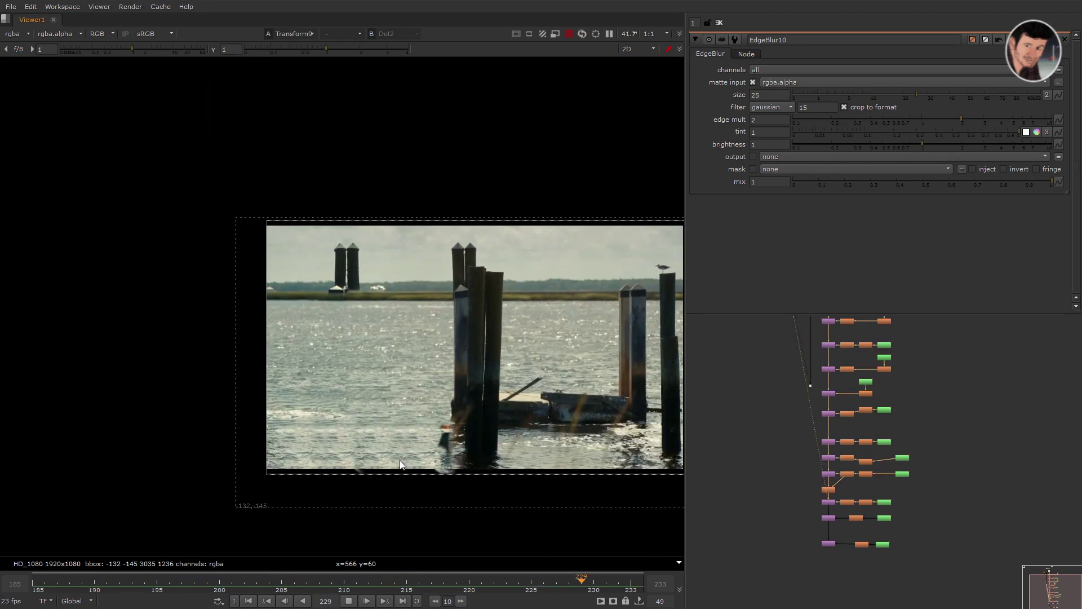
pyautogui.press('r')
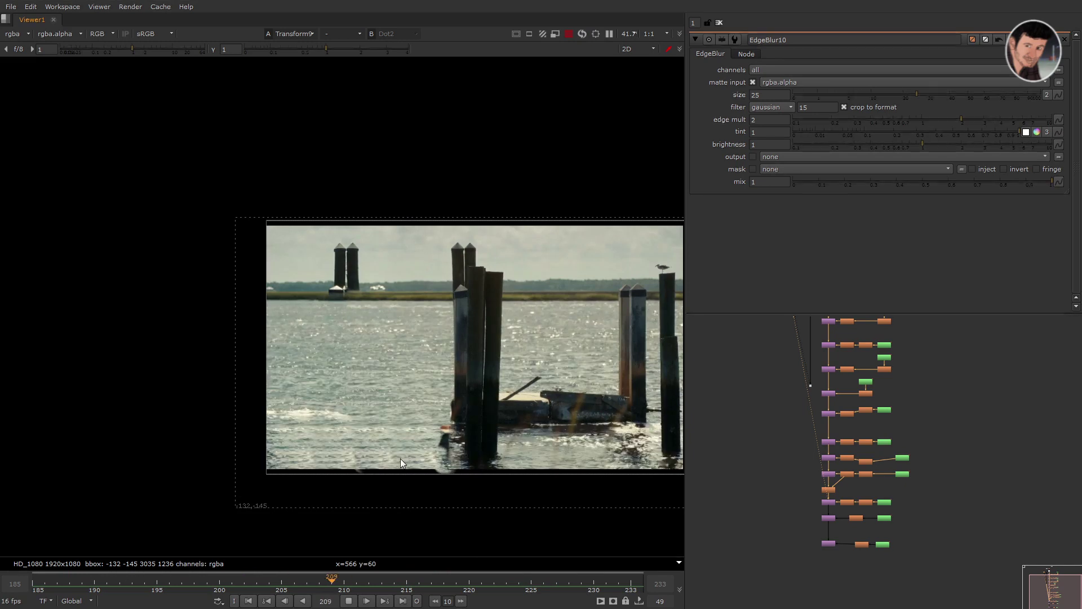
pyautogui.scroll(-1, 404, 451)
pyautogui.scroll(1, 450, 402)
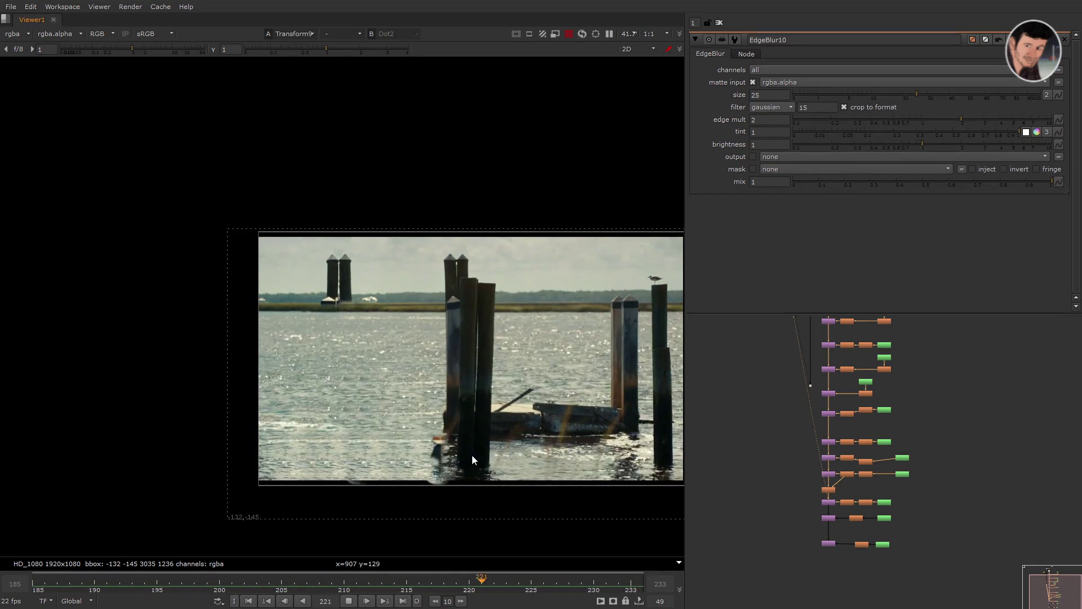
pyautogui.scroll(2, 448, 458)
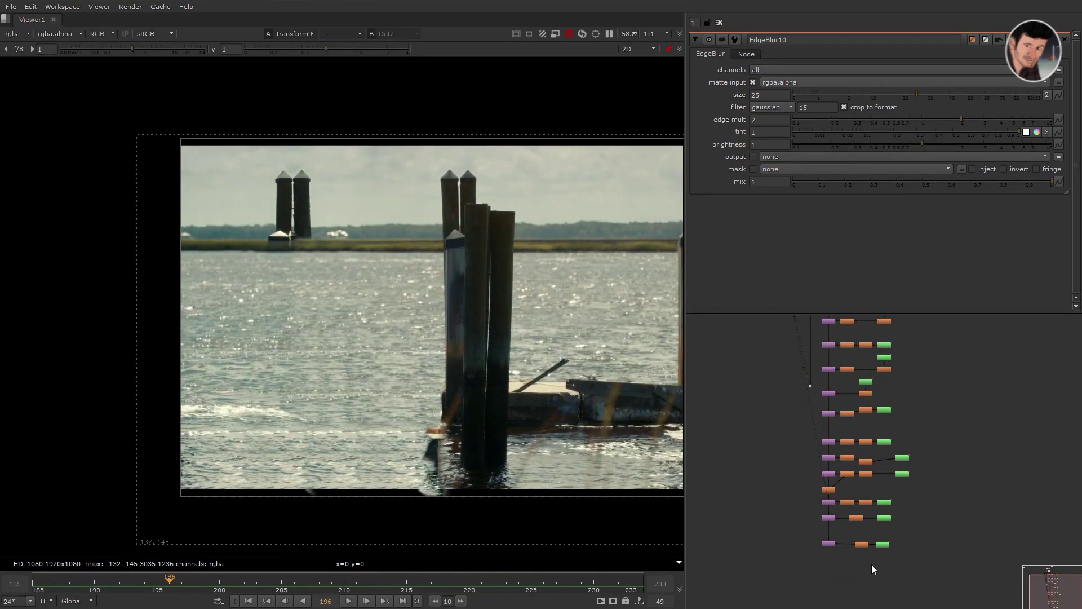
# - Add a Reformat node after Transform11 and align the nodes to the grid
pyautogui.press('Tab')
pyautogui.write('re')
pyautogui.click(850, 549)
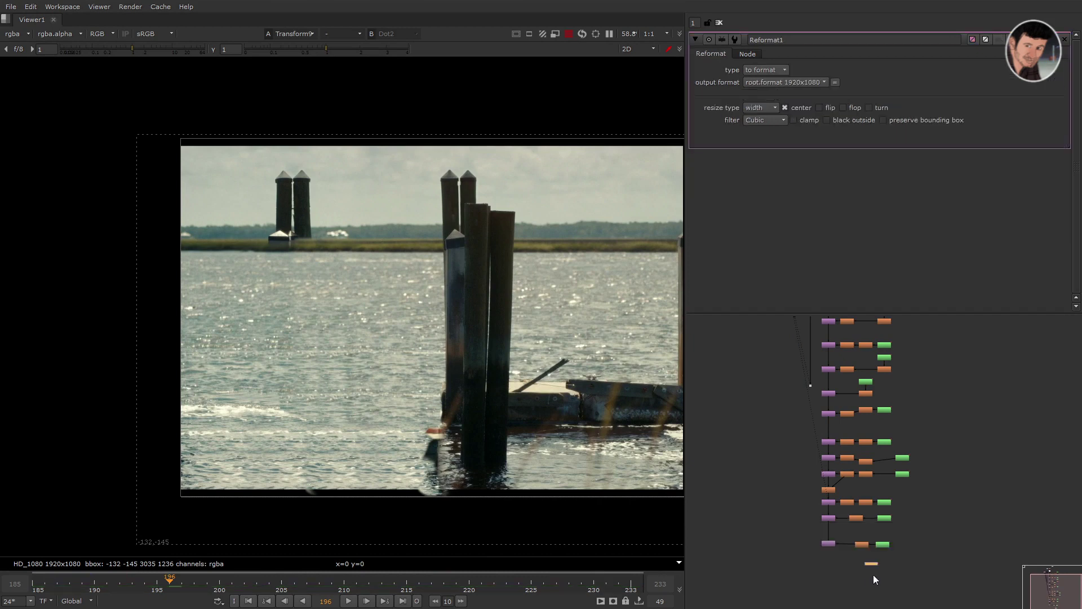
pyautogui.scroll(3, 834, 563)
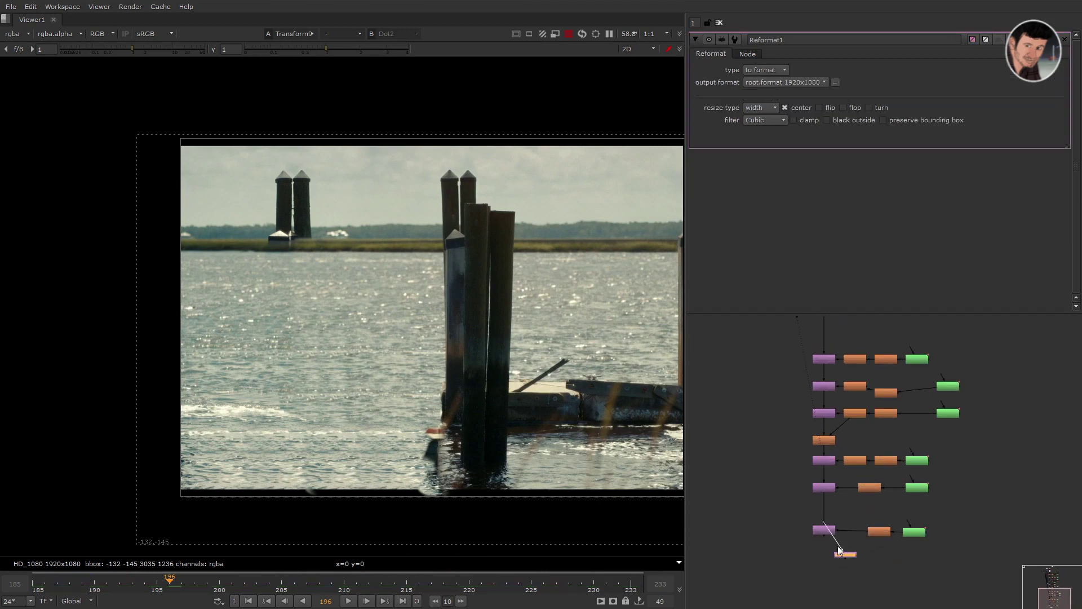
pyautogui.moveTo(845, 556); pyautogui.dragTo(823, 556)
pyautogui.click(821, 536)
pyautogui.press('\\')
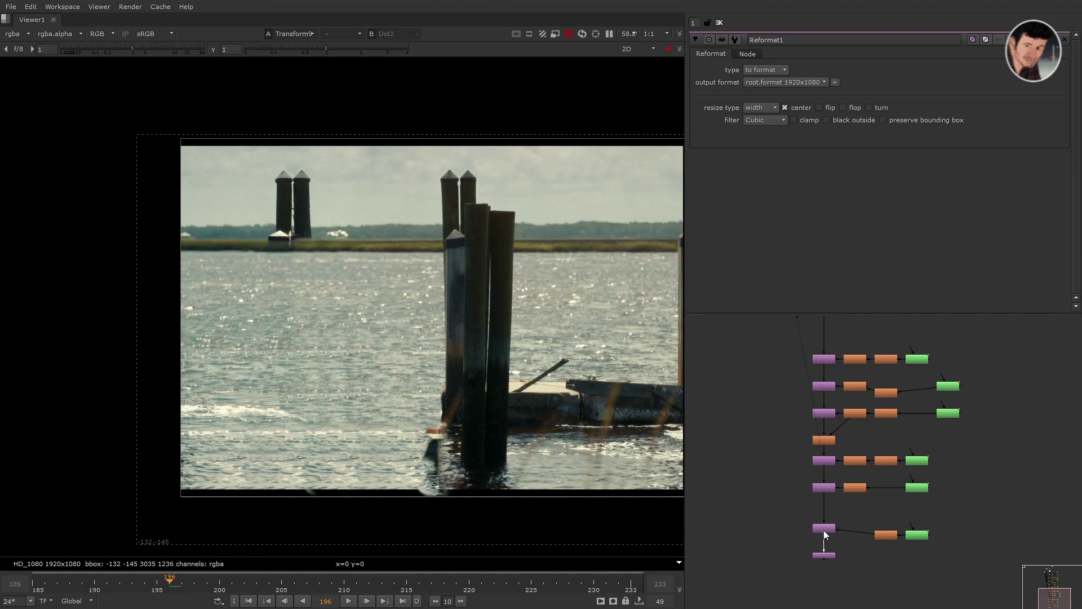
# - Add a Write node after Reformat1, line it up under the main branch, and display its output
pyautogui.moveTo(857, 560); pyautogui.dragTo(858, 526, button='middle')
pyautogui.click(826, 522)
pyautogui.press('1')
pyautogui.click(843, 562)
pyautogui.press('w')
pyautogui.moveTo(829, 548); pyautogui.dragTo(824, 523)
pyautogui.moveTo(834, 556); pyautogui.dragTo(823, 555)
pyautogui.click(863, 552)
pyautogui.click(824, 555)
pyautogui.press('1')
pyautogui.click(822, 573)
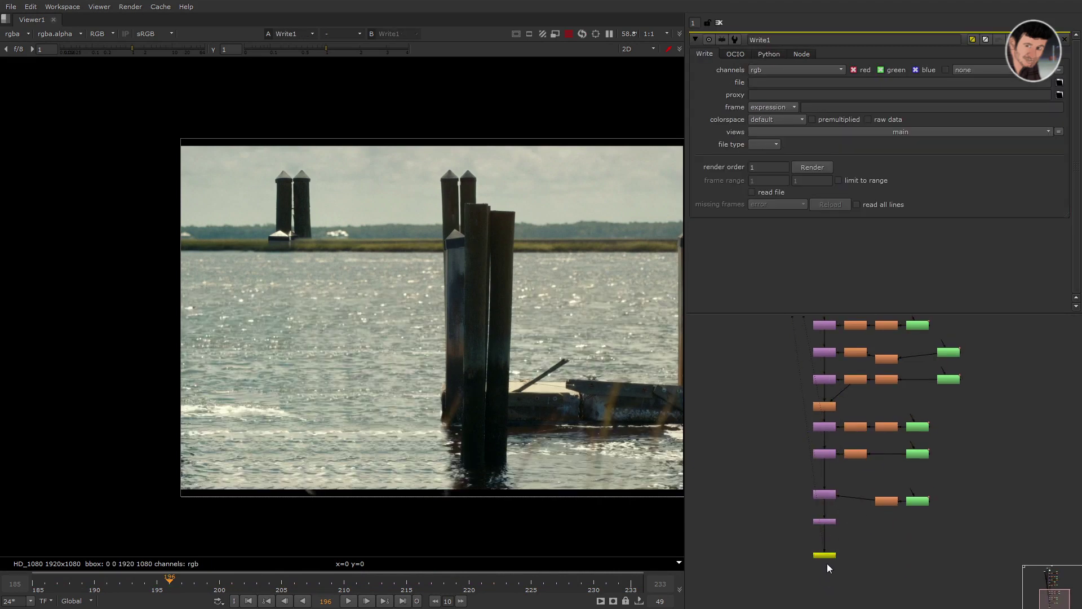
# - Frame the full image and node tree, and examine the cleaned-up water around the centre pilings in Write1's output
pyautogui.press('f')
pyautogui.press('f')
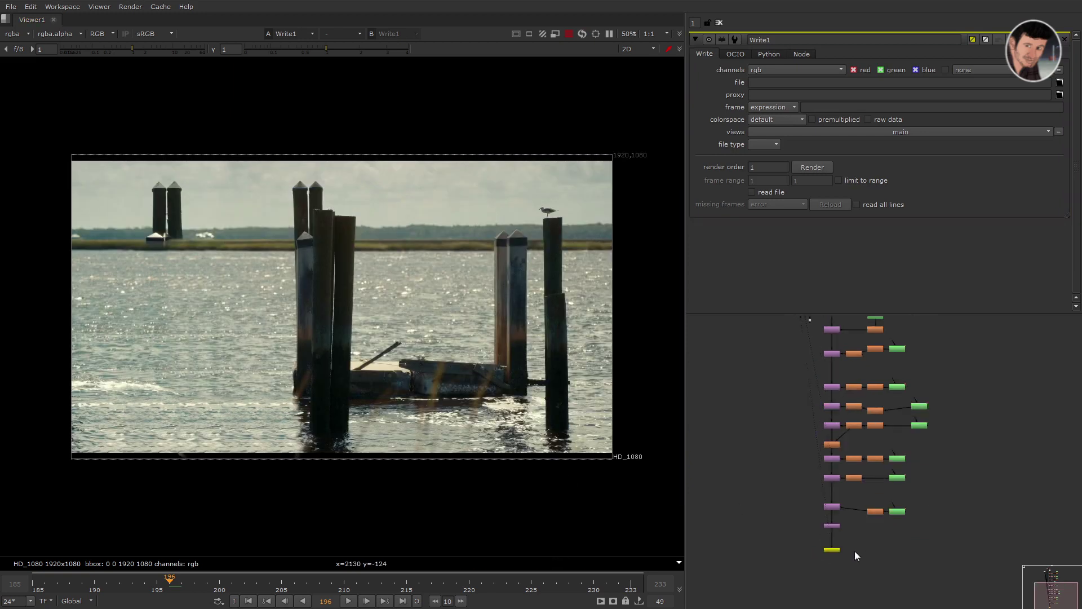
pyautogui.press('f')
pyautogui.scroll(3, 499, 448)
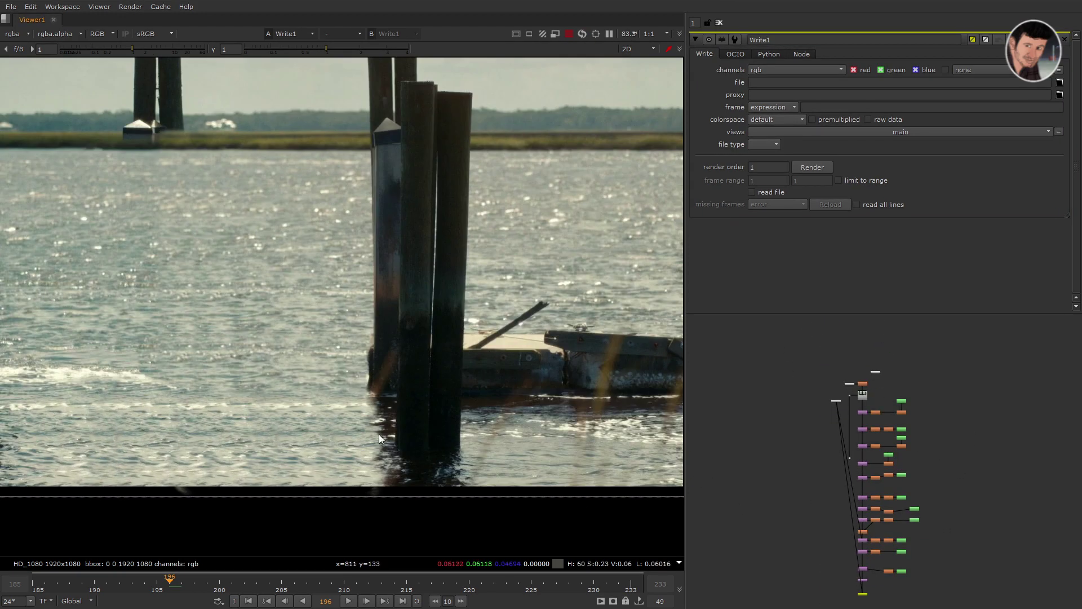
# - Open Read1's properties, select the source file name in its path, and frame the full image
pyautogui.doubleClick(866, 395)
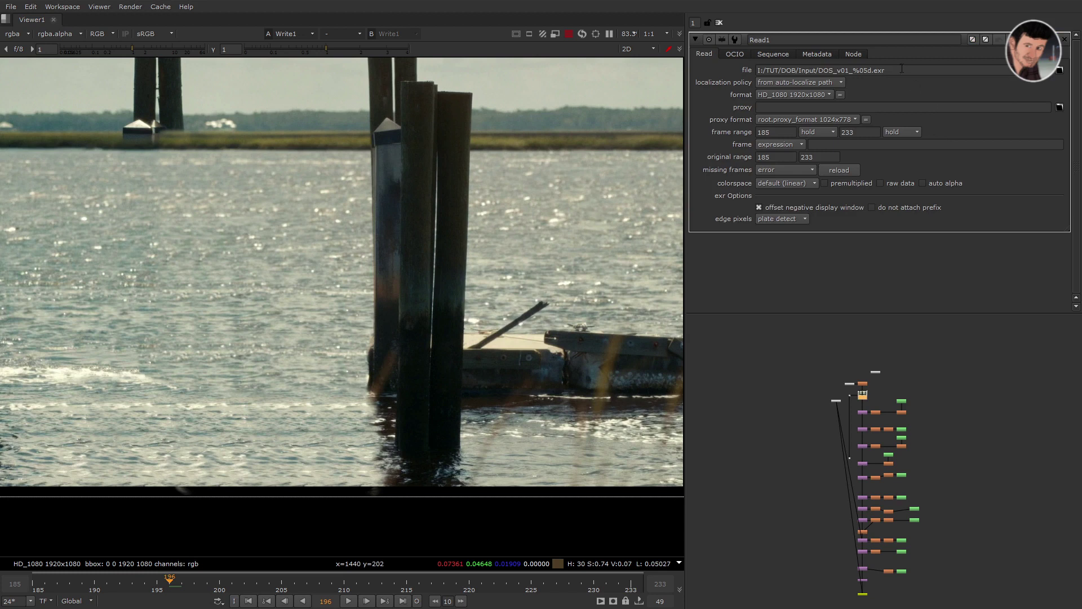
pyautogui.moveTo(902, 68); pyautogui.dragTo(836, 70)
pyautogui.press('f')
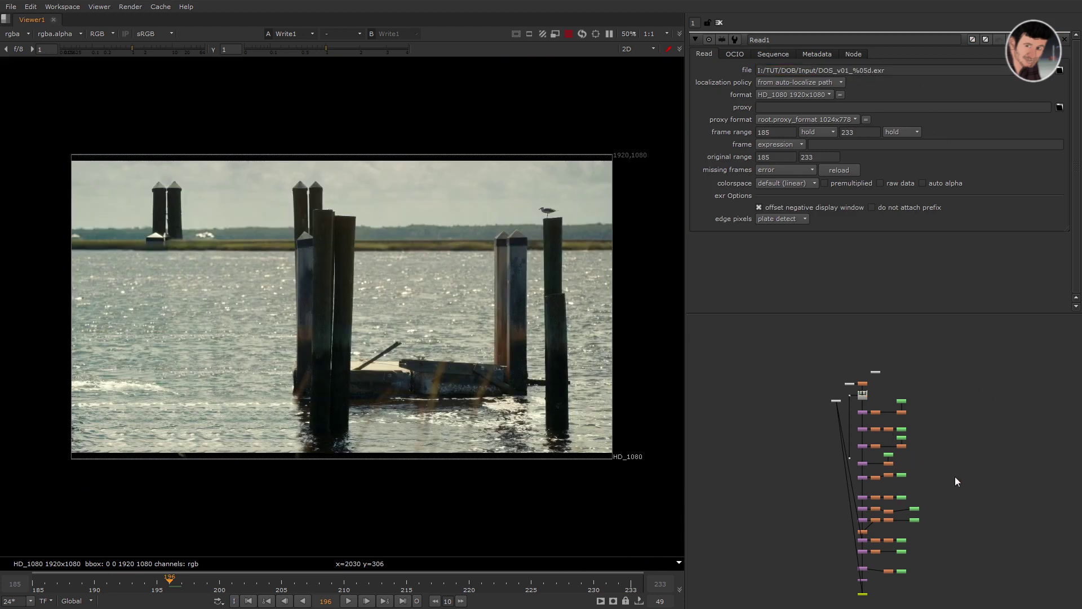
# - Open Write1's properties and browse for its output file
pyautogui.moveTo(892, 575); pyautogui.dragTo(866, 477, button='middle')
pyautogui.scroll(3, 867, 476)
pyautogui.doubleClick(815, 503)
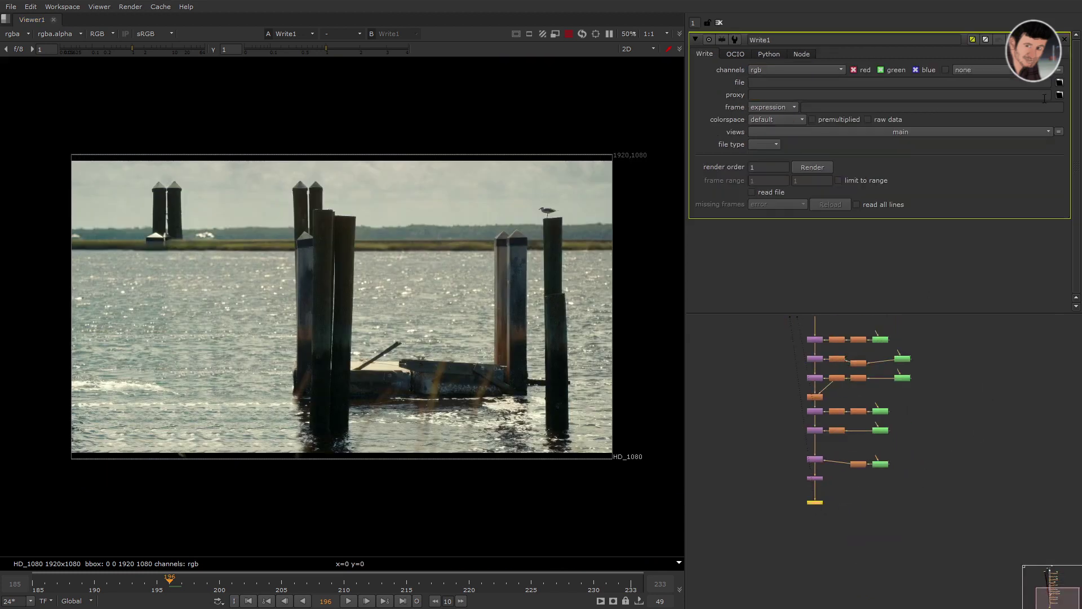
pyautogui.click(1060, 83)
# - In Windows Explorer, create a folder named Pre_Render in I:/TUT/DOB and open it
pyautogui.press('super+e')
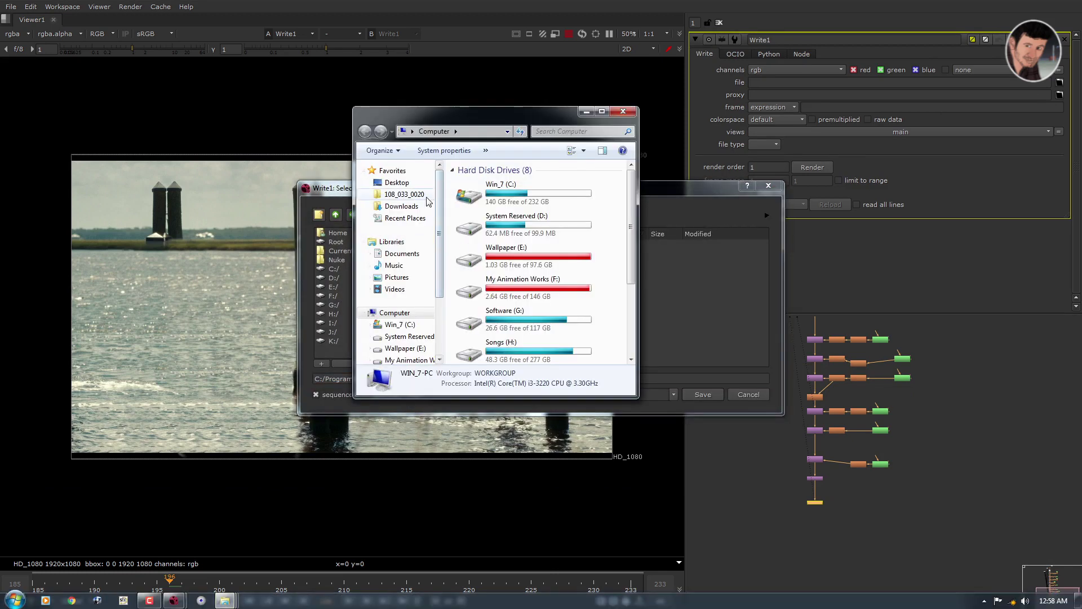
pyautogui.scroll(-2, 502, 323)
pyautogui.doubleClick(524, 279)
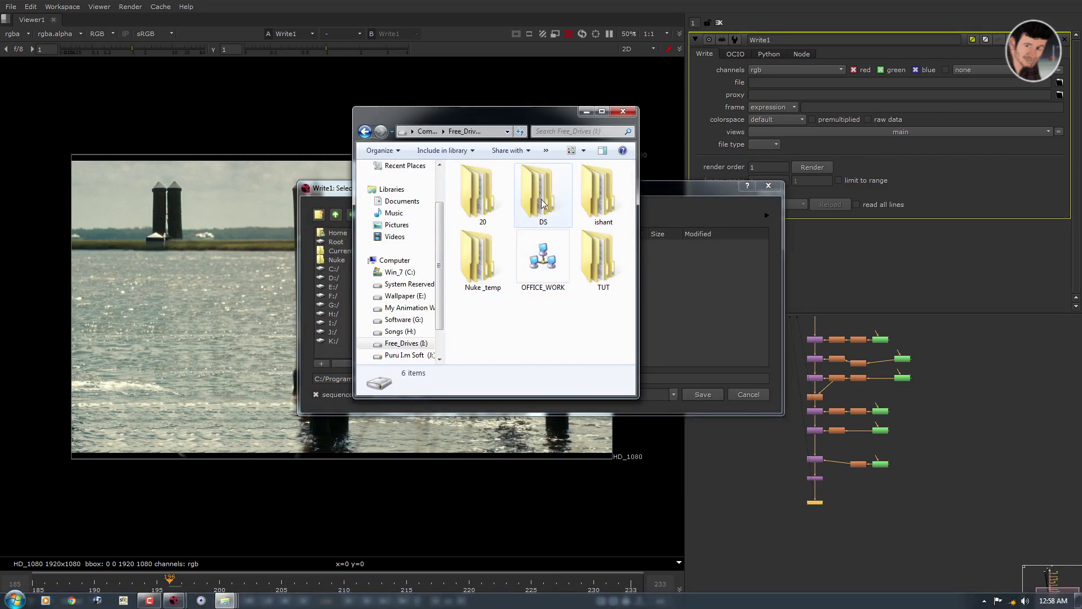
pyautogui.doubleClick(599, 260)
pyautogui.doubleClick(474, 183)
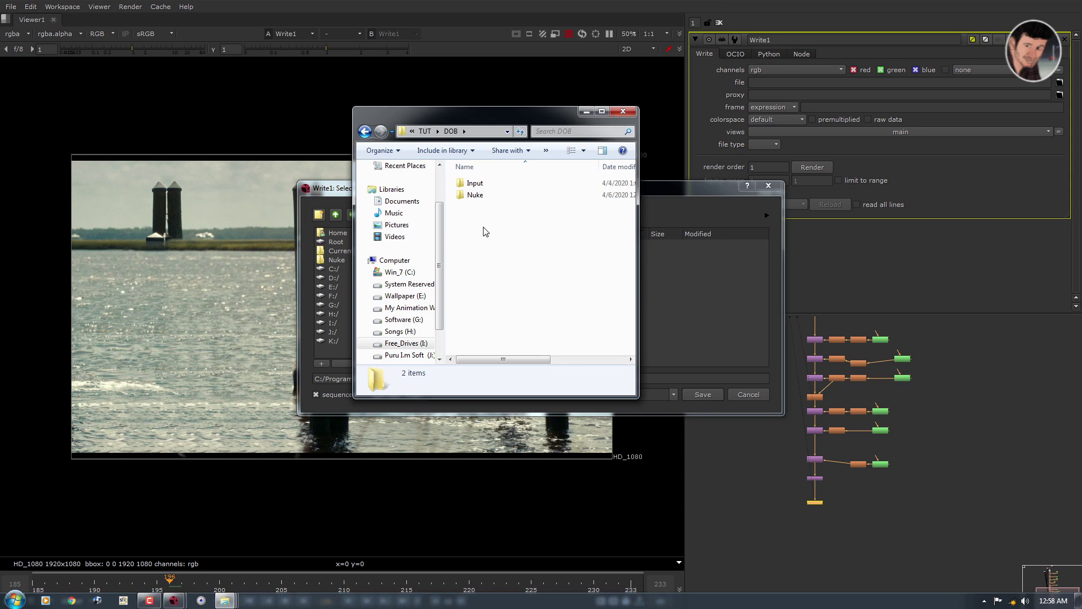
pyautogui.hotkey('ctrl', 'shift', 'n')
pyautogui.write('Pre_Render')
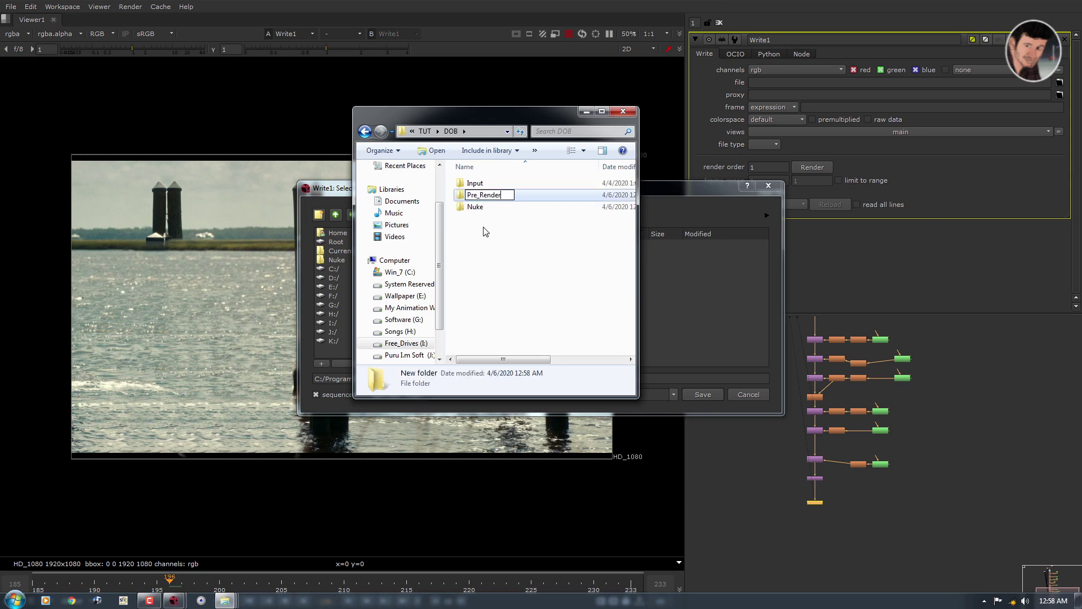
pyautogui.press('Return')
pyautogui.press('Return')
# - Create a folder named v01 inside Pre_Render and open it
pyautogui.click(483, 231)
pyautogui.hotkey('ctrl', 'shift', 'n')
pyautogui.write('v01')
pyautogui.press('Return')
pyautogui.press('Return')
# - Set Write1's output location to I:/TUT/DOB/Pre_Render/v01/ and accept the overwrite
pyautogui.click(484, 132)
pyautogui.moveTo(692, 376); pyautogui.dragTo(208, 397)
pyautogui.write('I:/TUT/DOB/Pre_Render/v01/')
pyautogui.press('Return')
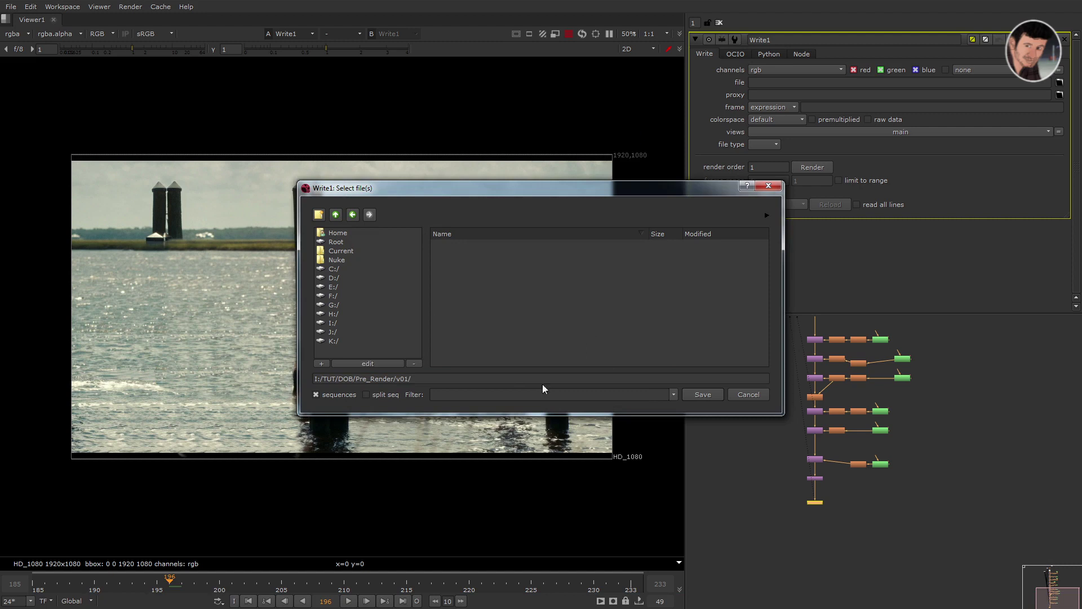
pyautogui.doubleClick(345, 378)
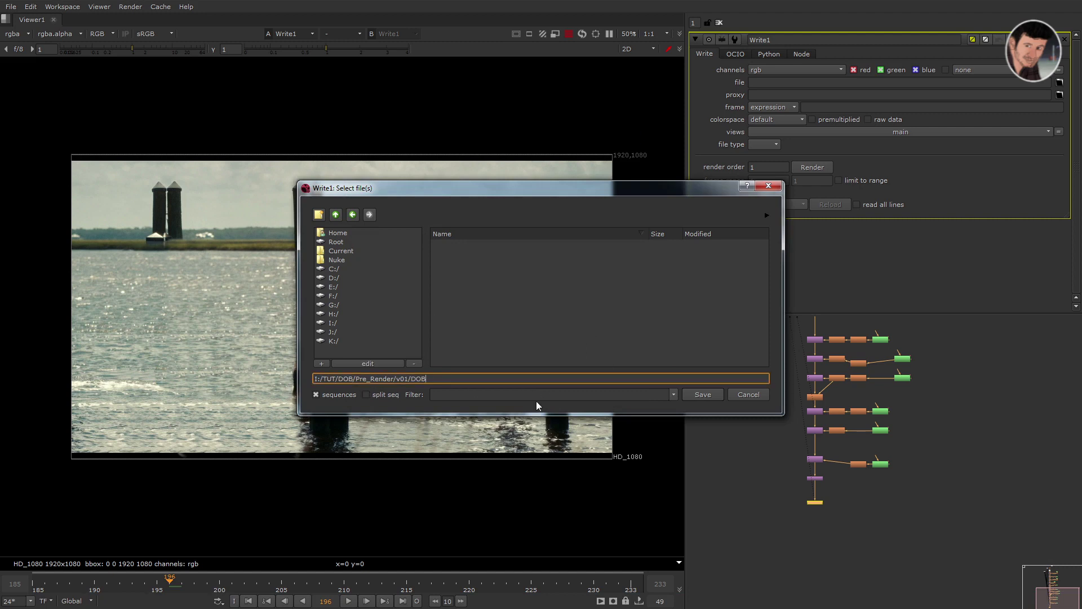
pyautogui.press('BackSpace')
pyautogui.press('BackSpace')
pyautogui.press('BackSpace')
pyautogui.press('Return')
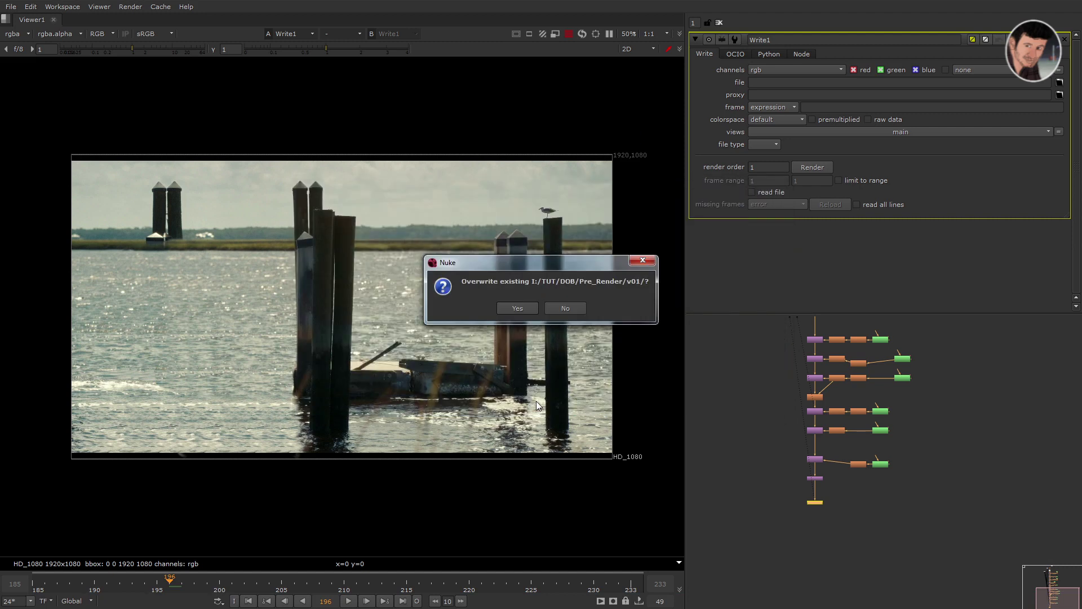
pyautogui.click(525, 309)
# - Copy the source file name from Read1 and append it to Write1's output path as DOS_v01_%05d.exr
pyautogui.middleClick(901, 417)
pyautogui.click(875, 352)
pyautogui.doubleClick(874, 353)
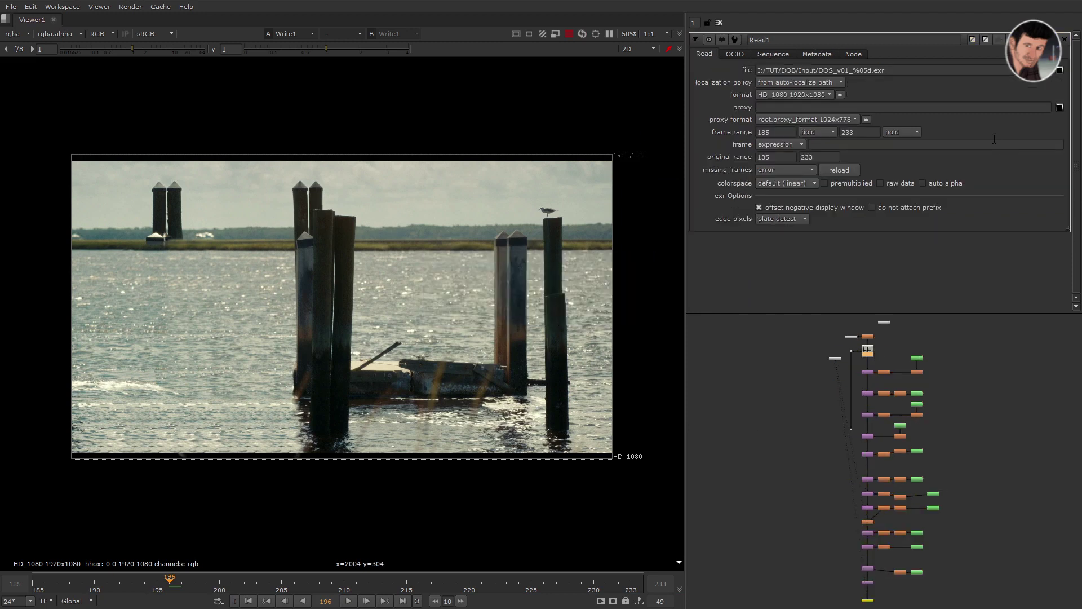
pyautogui.moveTo(931, 72); pyautogui.dragTo(844, 71)
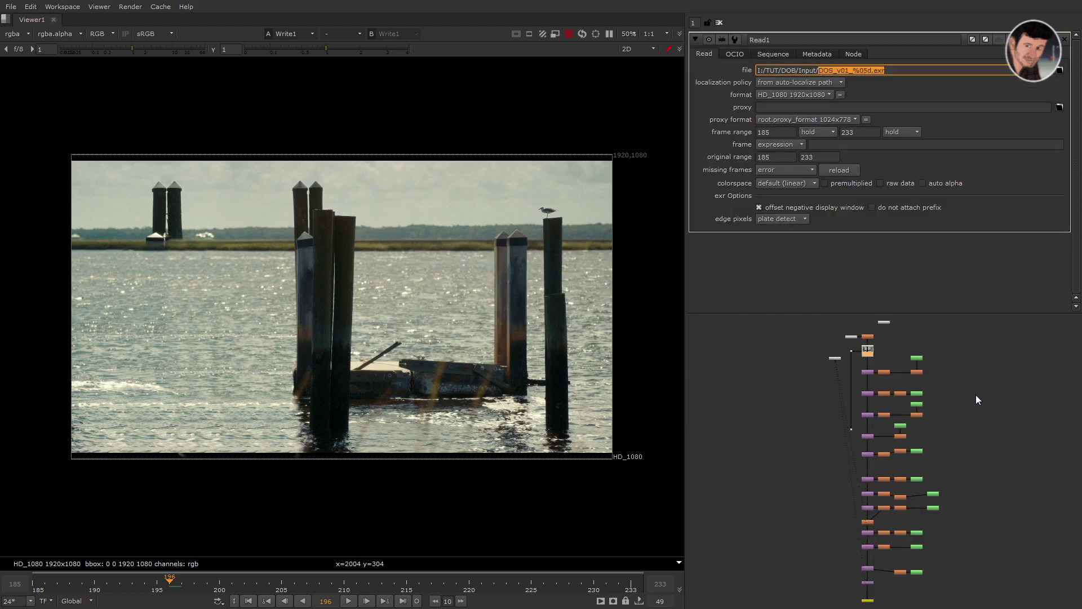
pyautogui.moveTo(982, 456); pyautogui.dragTo(975, 375, button='middle')
pyautogui.doubleClick(865, 520)
pyautogui.write('DOS_v01_%05d.exr')
pyautogui.press('Return')
# - Render Write1 over the input frame range 185-233
pyautogui.click(812, 285)
pyautogui.click(528, 273)
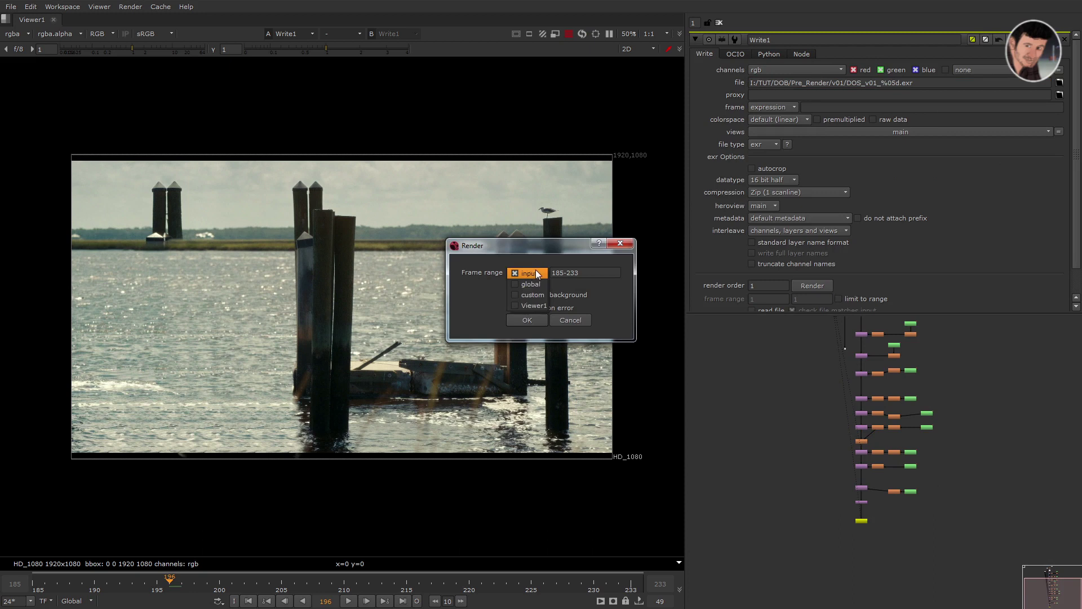
pyautogui.click(530, 321)
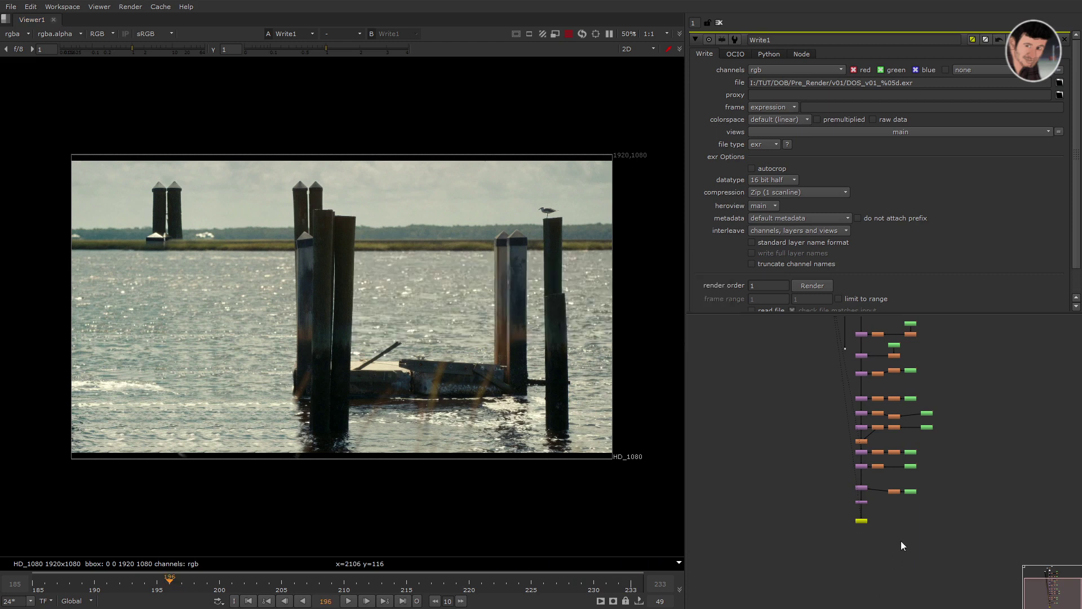
# - Add a Read node for the rendered DOS_v01_#####.exr 185-233 sequence in I:/TUT/DOB/Pre_Render/v01
pyautogui.click(864, 520)
pyautogui.press('r')
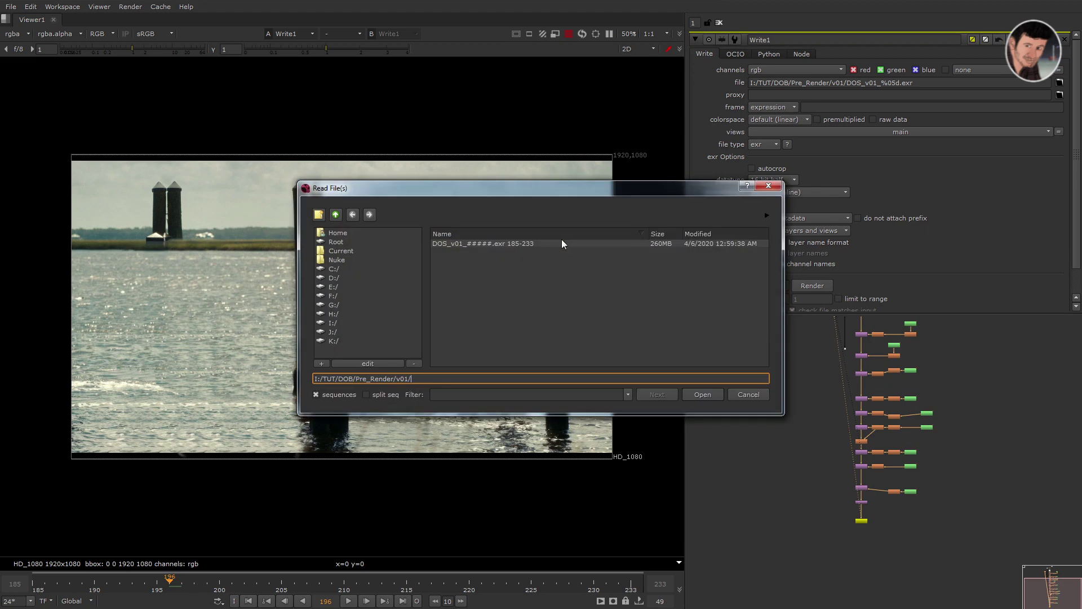
pyautogui.doubleClick(472, 245)
# - Paste a copy of the original plate's Read node below the tree and place it beside the rendered Read2
pyautogui.scroll(-3, 928, 523)
pyautogui.moveTo(889, 383); pyautogui.dragTo(874, 440, button='middle')
pyautogui.click(935, 501)
pyautogui.moveTo(923, 606); pyautogui.dragTo(854, 512, button='middle')
pyautogui.scroll(3, 854, 512)
pyautogui.hotkey('ctrl', 'v')
pyautogui.moveTo(783, 469); pyautogui.dragTo(856, 503)
# - Connect the original plate copy to viewer input 1 and the rendered Read2 to viewer input 2
pyautogui.press('1')
pyautogui.click(903, 509)
pyautogui.press('2')
pyautogui.scroll(-2, 273, 454)
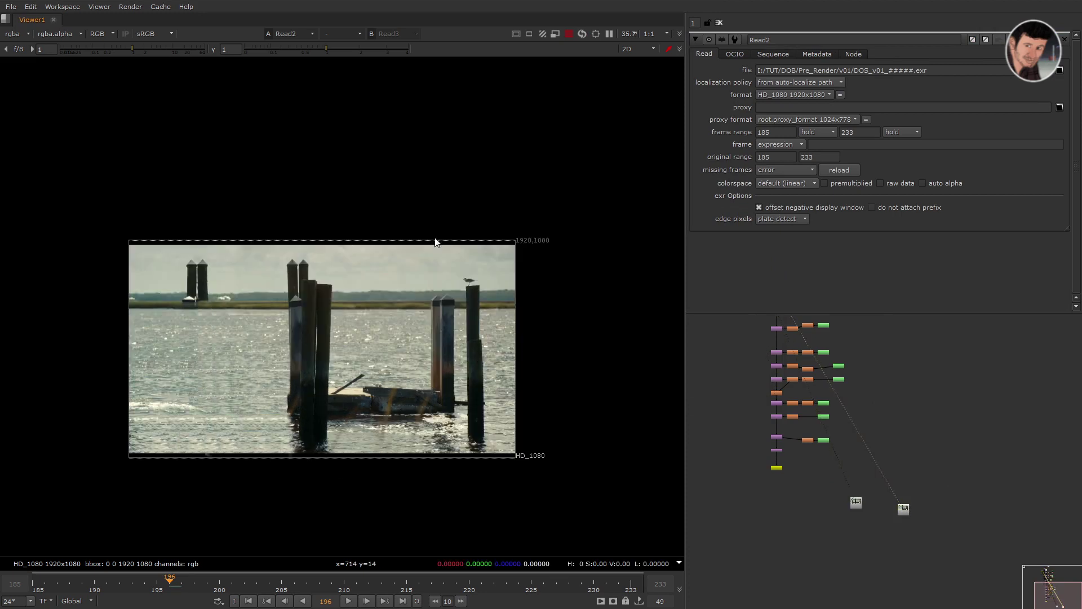
# - Play the rendered Read2 sequence and switch the playback mode to bounce
pyautogui.scroll(1, 282, 409)
pyautogui.moveTo(286, 409); pyautogui.dragTo(373, 410, button='middle')
pyautogui.press('l')
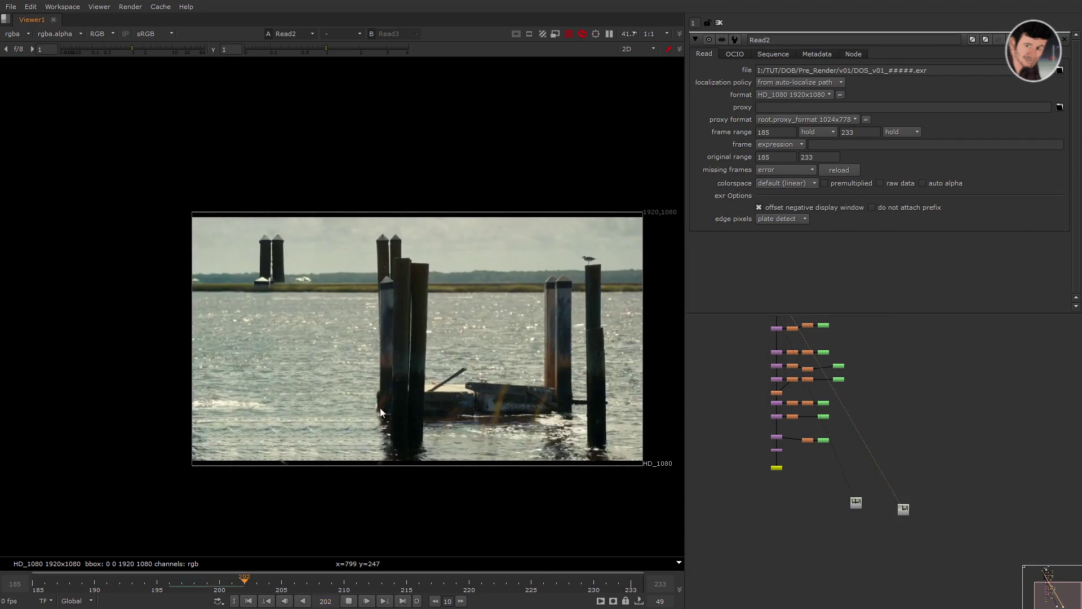
pyautogui.click(218, 601)
pyautogui.click(232, 576)
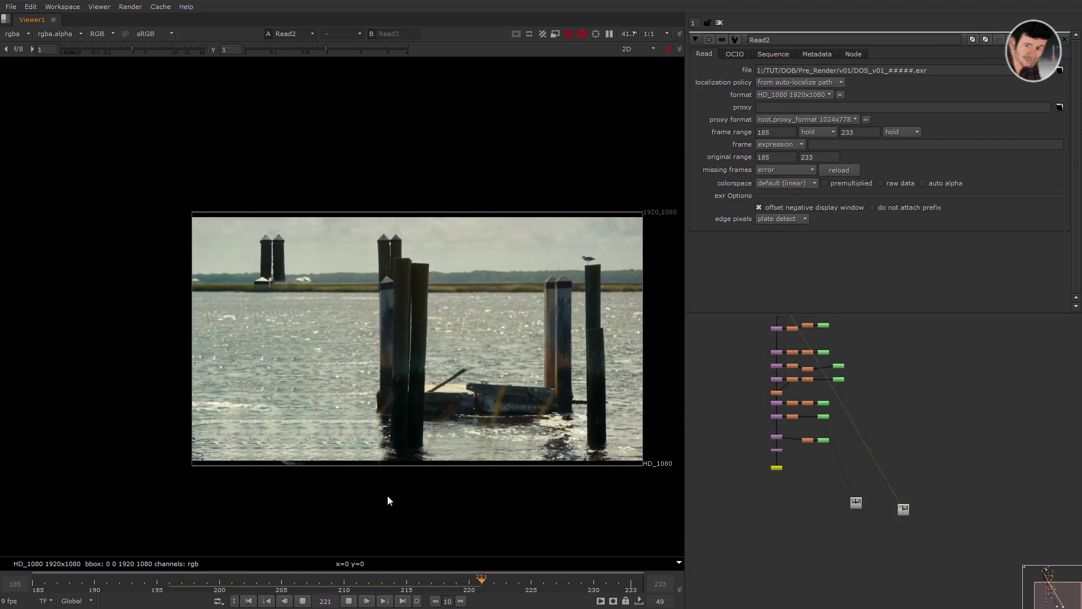
# - Display the original plate, set the playback mode back to repeat, and play it
pyautogui.click(856, 501)
pyautogui.press('1')
pyautogui.click(348, 601)
pyautogui.click(217, 601)
pyautogui.click(246, 555)
pyautogui.click(348, 601)
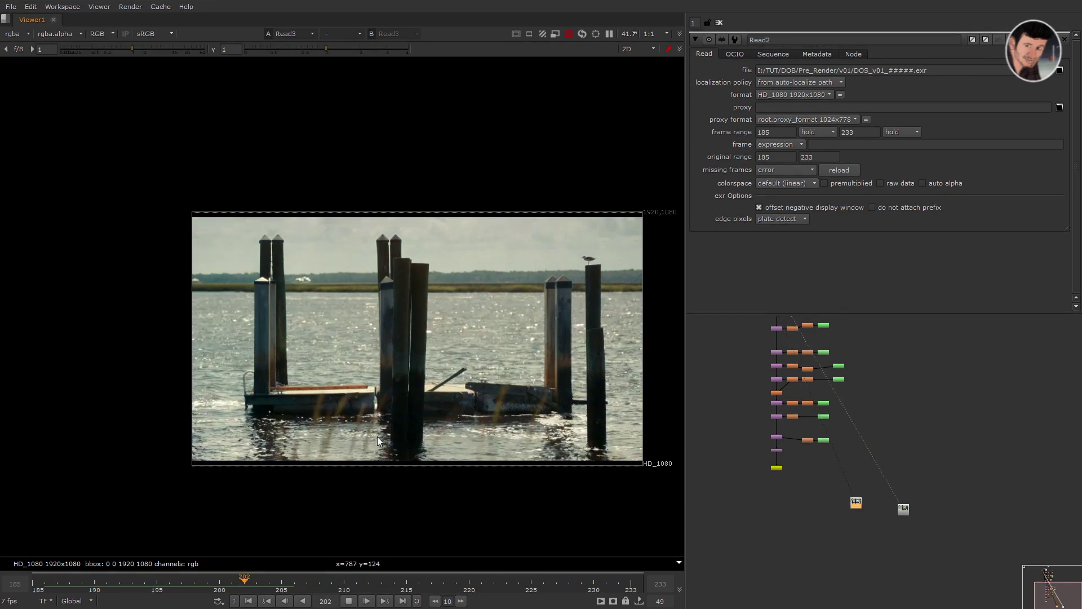
# - Compare the rendered cleanup with the original plate during playback, including the render's blue channel
pyautogui.press('2')
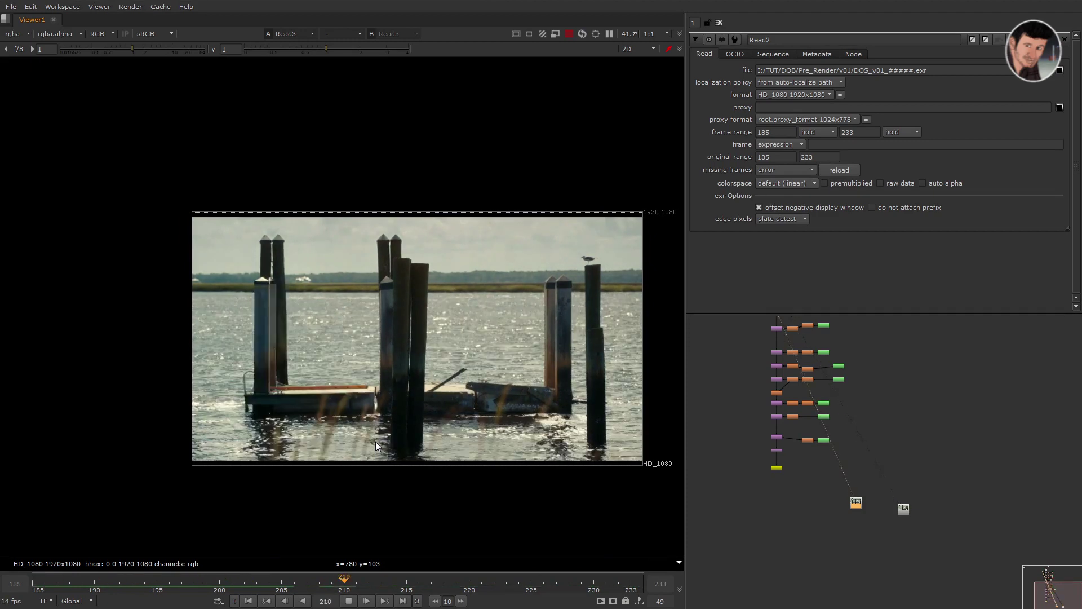
pyautogui.press('b')
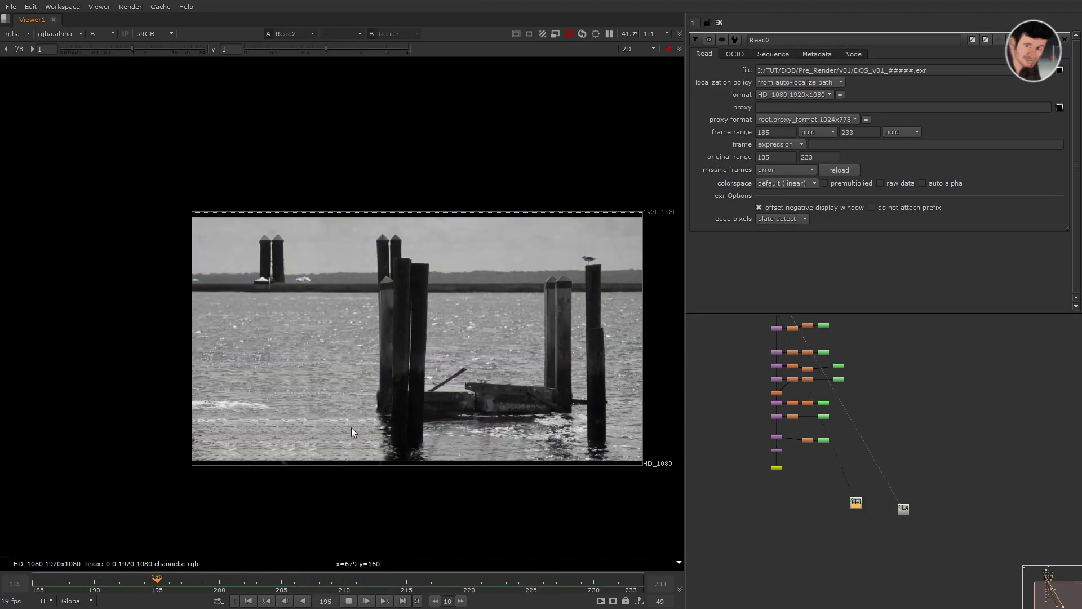
pyautogui.press('b')
pyautogui.press('1')
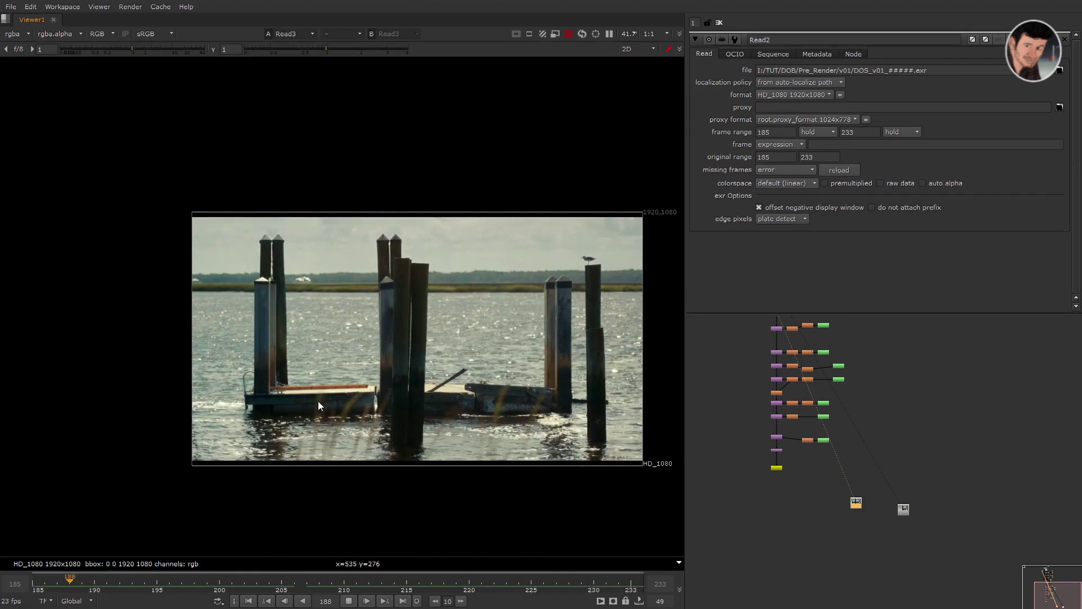
pyautogui.press('1')
pyautogui.scroll(-2, 318, 401)
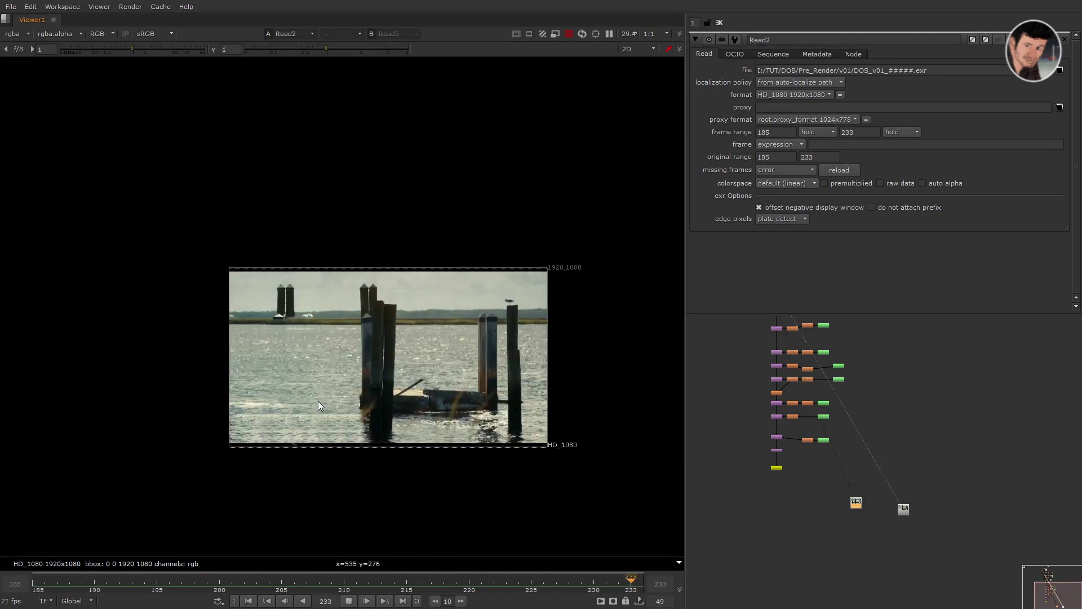
pyautogui.scroll(2, 318, 401)
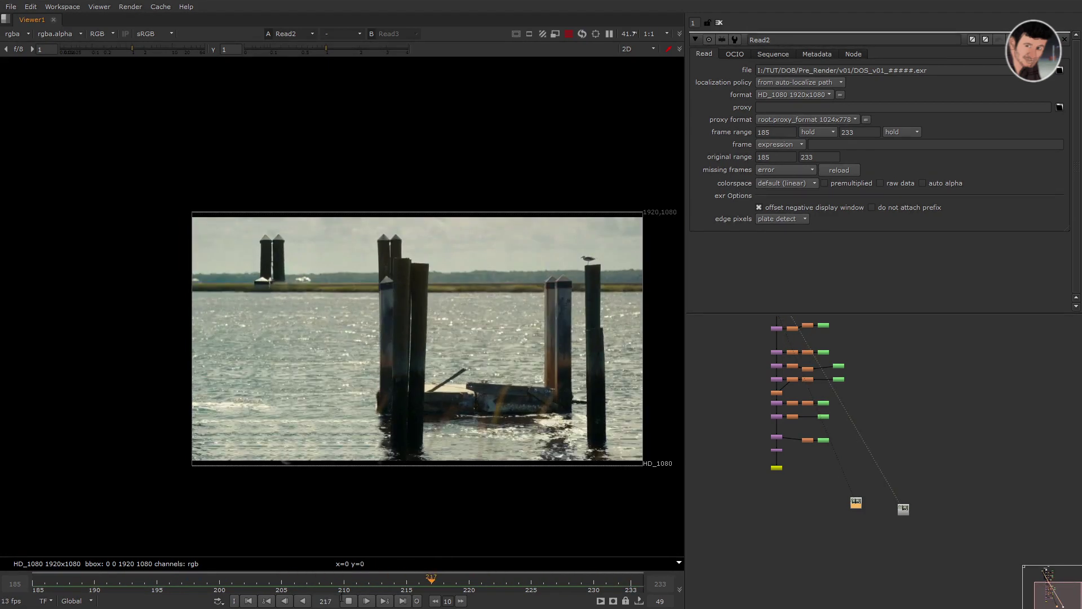
# - Stop playback and switch to RV with the rendered DOS_v01 sequence, frames 185-233, opened from Explorer
pyautogui.press('k')
pyautogui.press('super')
pyautogui.click(228, 599)
pyautogui.click(436, 552)
pyautogui.click(523, 195)
pyautogui.click(629, 107)
pyautogui.moveTo(456, 283); pyautogui.dragTo(478, 296)
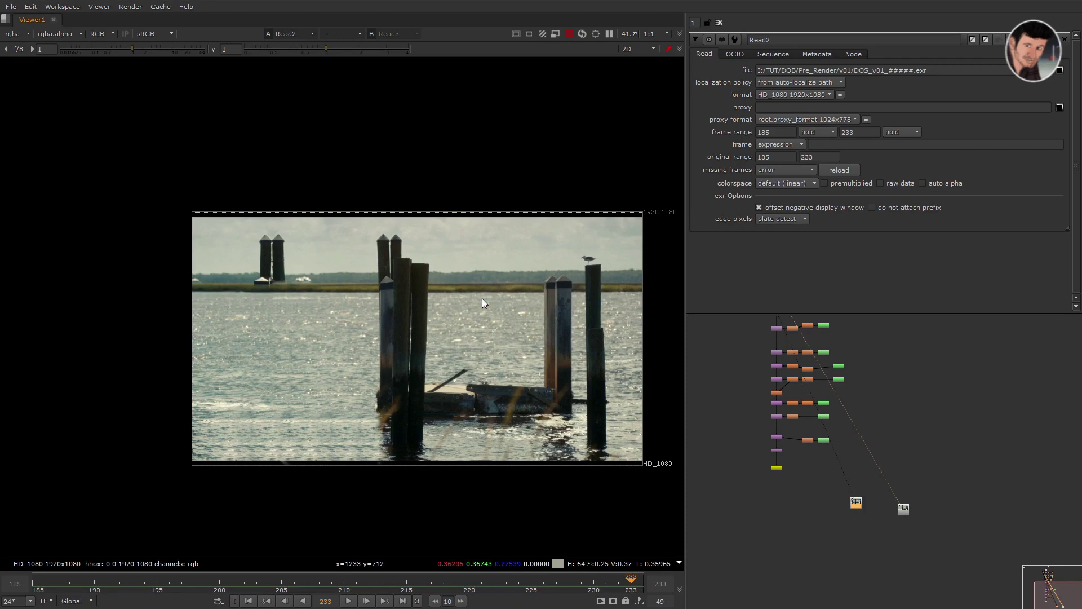
pyautogui.press('super')
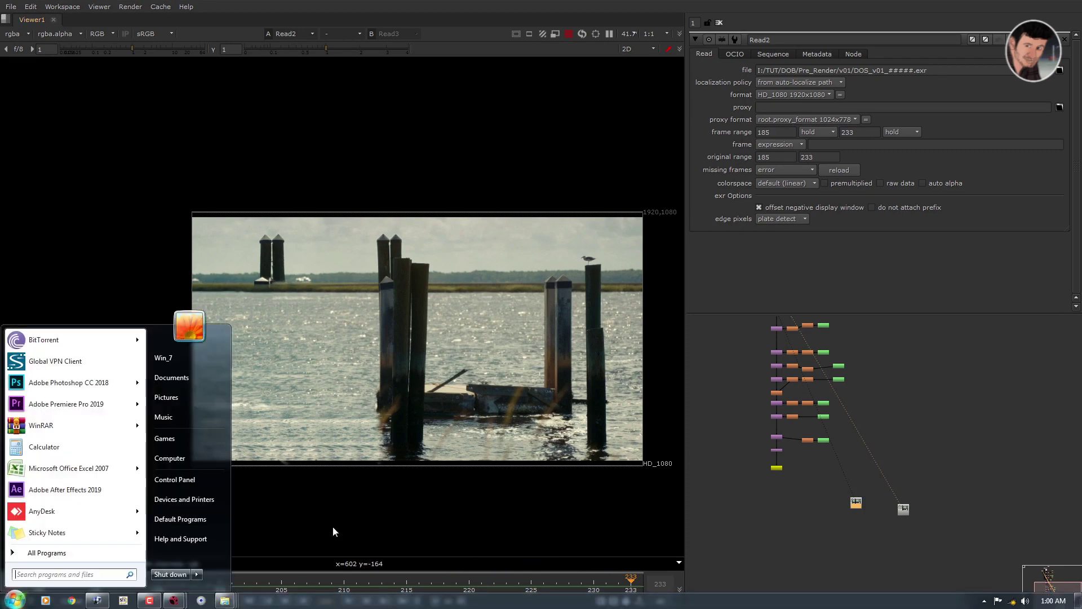
pyautogui.click(123, 600)
pyautogui.doubleClick(494, 191)
# - Play the rendered sequence in RV and set the display exposure to -0.44
pyautogui.keyDown('ctrl'); pyautogui.moveTo(577, 298); pyautogui.dragTo(379, 338); pyautogui.keyUp('ctrl')
pyautogui.press('space')
pyautogui.keyDown('ctrl'); pyautogui.moveTo(648, 360); pyautogui.dragTo(384, 398); pyautogui.keyUp('ctrl')
pyautogui.press('e')
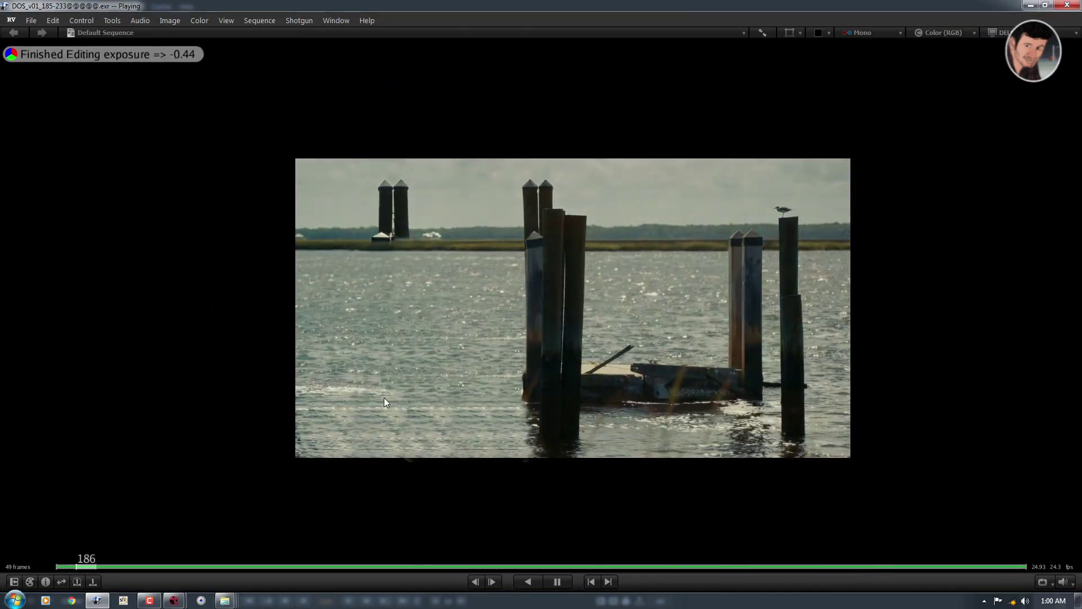
# - Increase the display contrast in RV to examine the patched water around the centre pilings
pyautogui.press('k')
pyautogui.moveTo(461, 421); pyautogui.dragTo(656, 401)
pyautogui.keyDown('ctrl'); pyautogui.moveTo(705, 401); pyautogui.dragTo(653, 406, button='middle'); pyautogui.keyUp('ctrl')
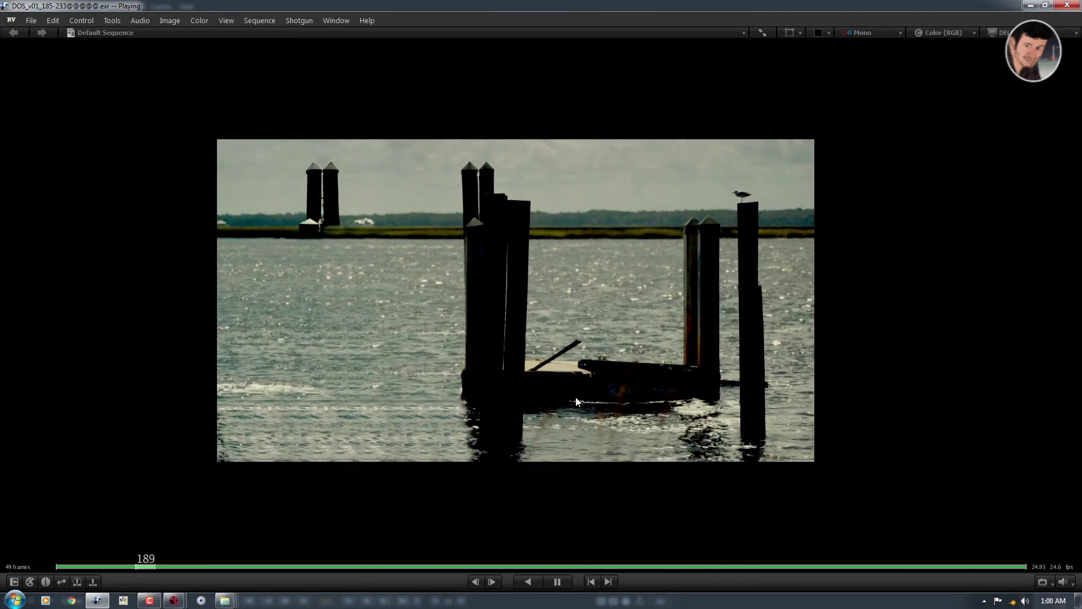